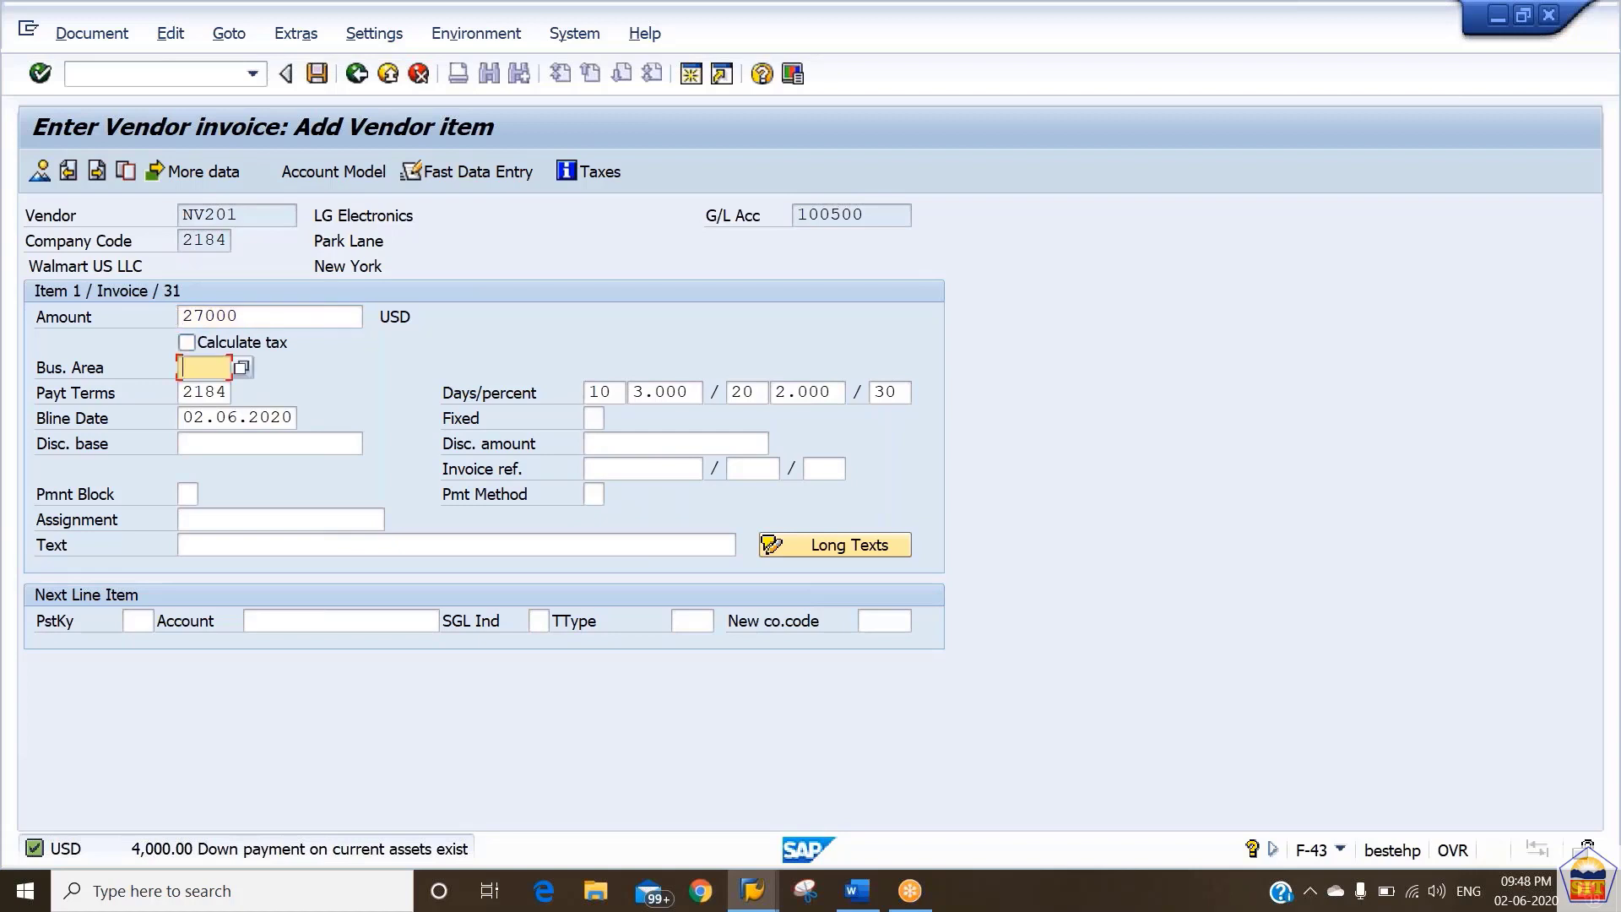
Step: Clear the payment terms key of the vendor invoice item
{"action": "key", "text": "Delete"}
{"action": "key", "text": "Tab"}
{"action": "key", "text": "Tab"}
{"action": "key", "text": "Tab"}
{"action": "key", "text": "Tab"}
{"action": "key", "text": "Tab"}
{"action": "key", "text": "Tab"}
{"action": "key", "text": "Tab"}
{"action": "key", "text": "Tab"}
{"action": "key", "text": "Tab"}
{"action": "key", "text": "Tab"}
{"action": "key", "text": "Tab"}
{"action": "key", "text": "Tab"}
{"action": "key", "text": "Tab"}
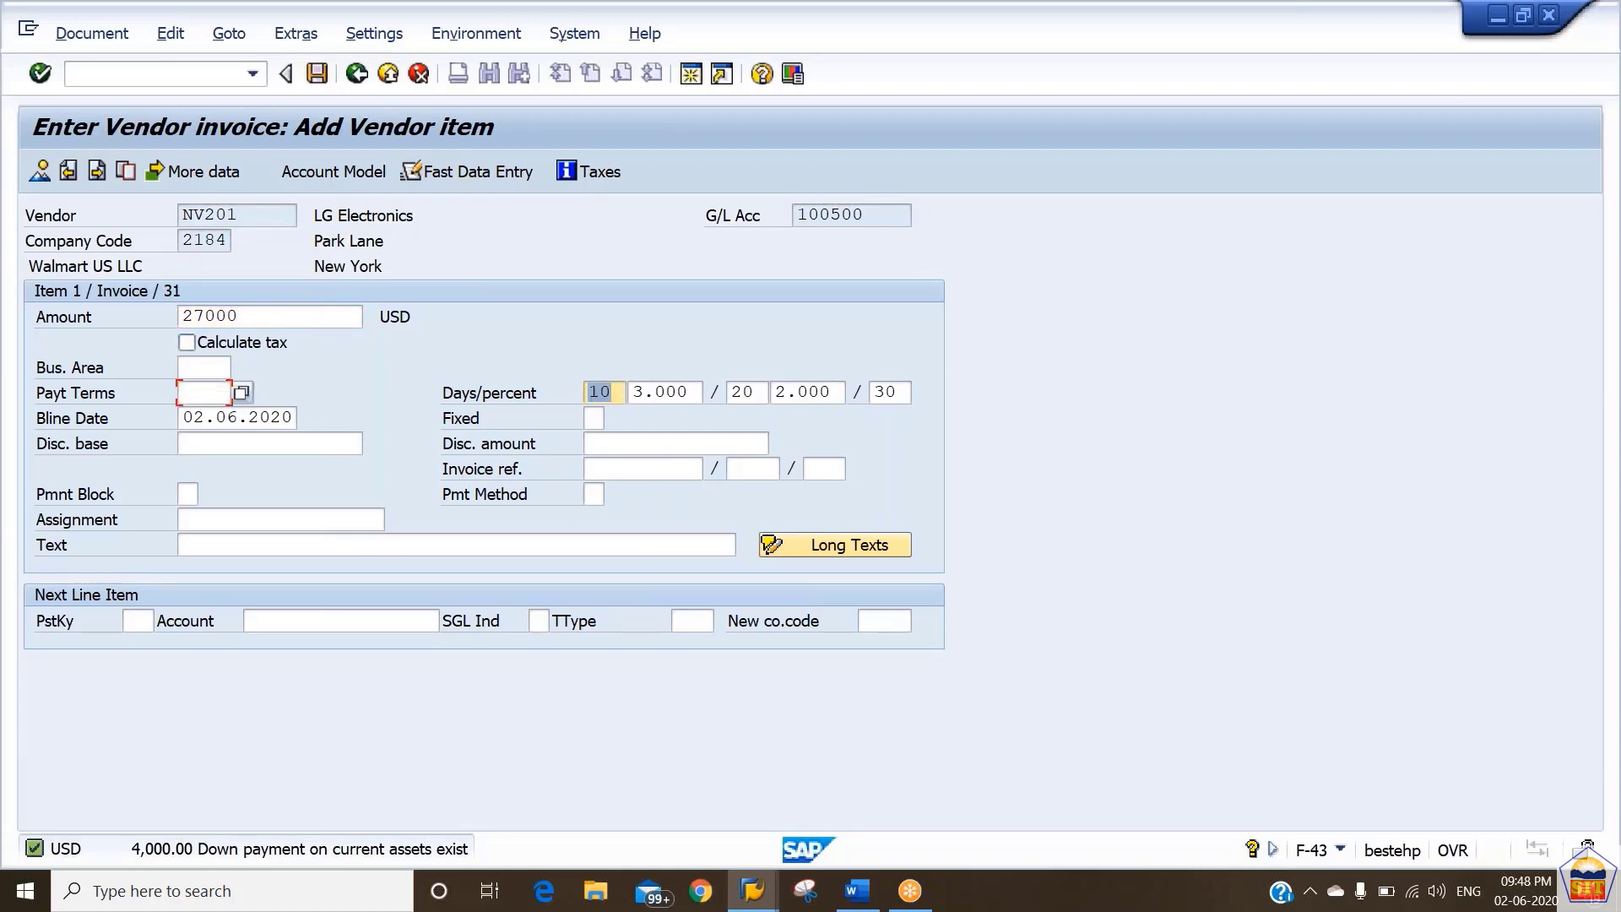
Step: Enter "purchase invoice" as the vendor item's text and 40 as the next line item's posting key
{"action": "key", "text": "Tab"}
{"action": "key", "text": "Tab"}
{"action": "key", "text": "Tab"}
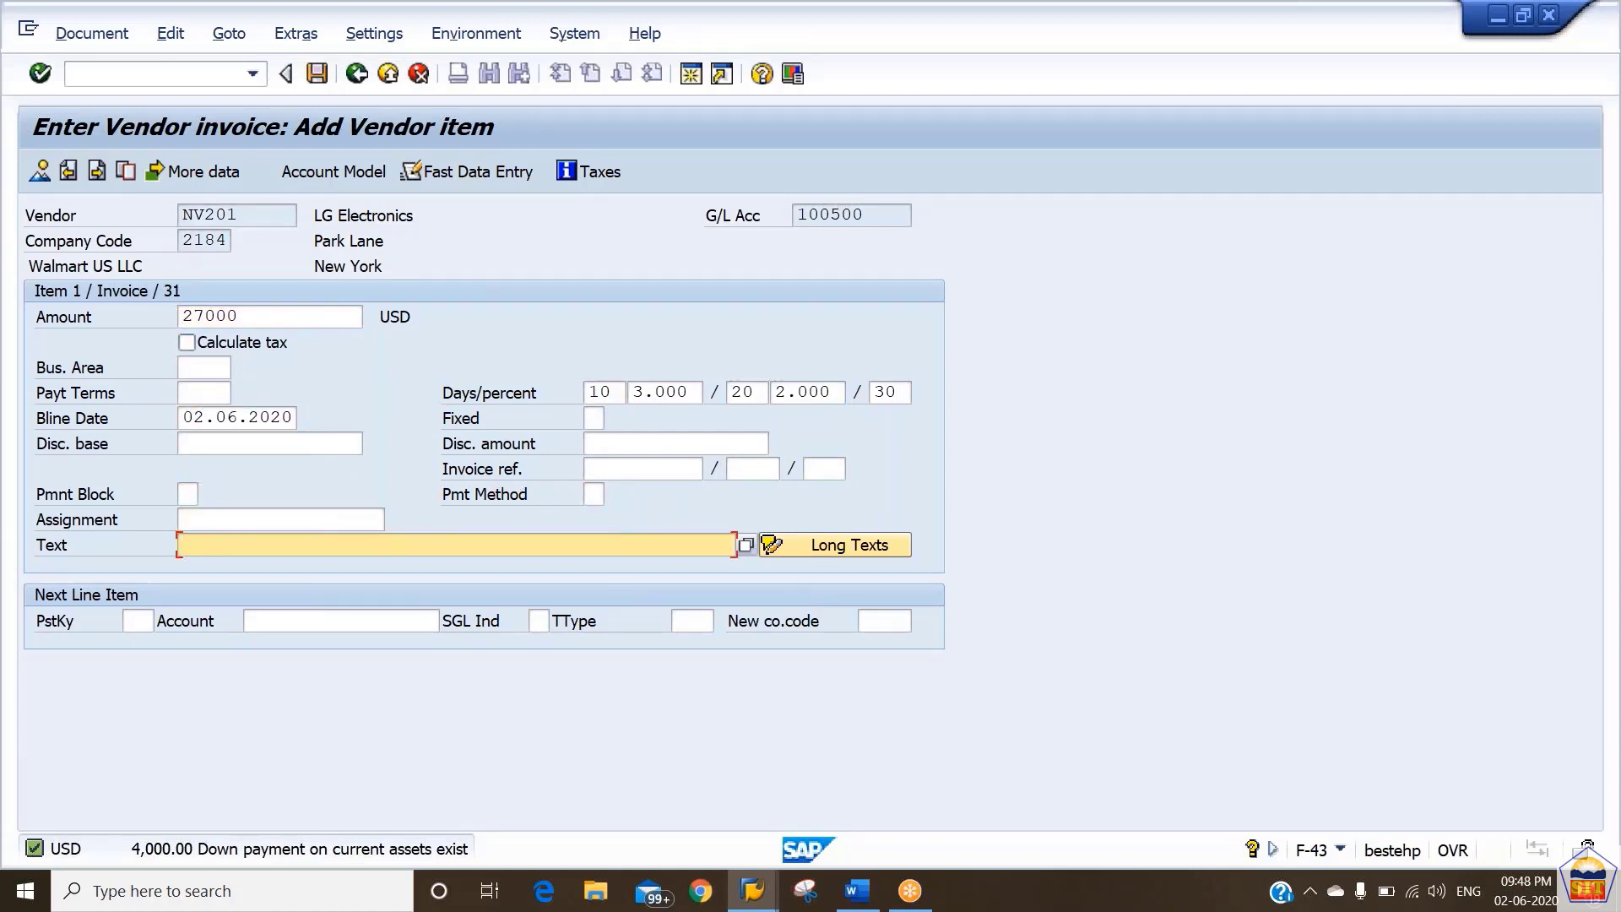
{"action": "key", "text": "Down"}
{"action": "key", "text": "Down"}
{"action": "key", "text": "Down"}
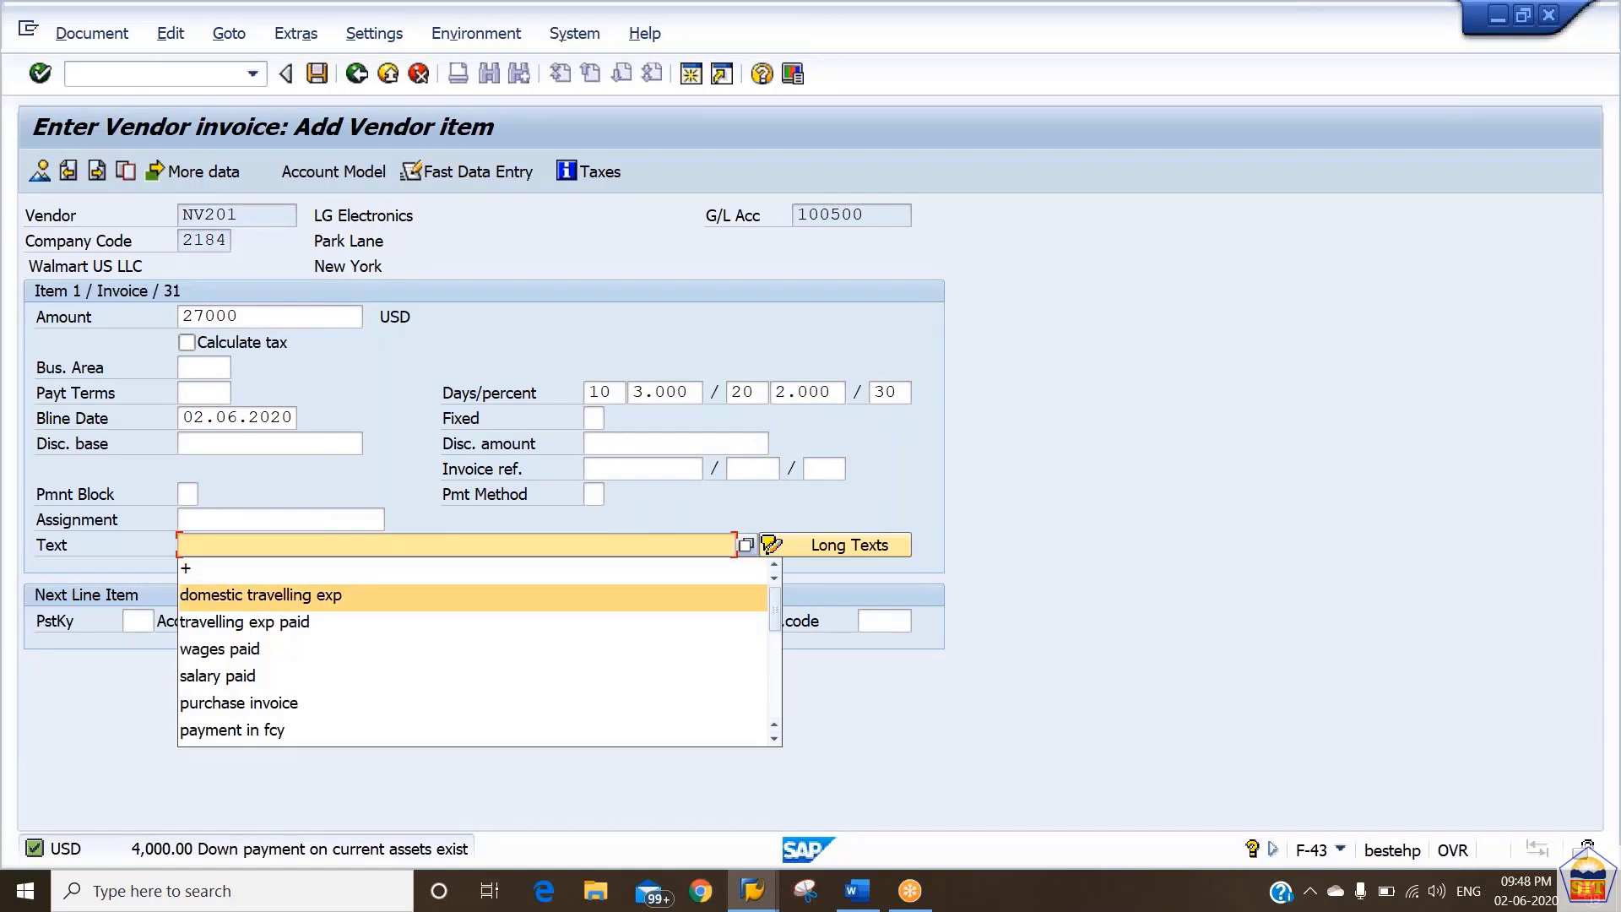
{"action": "type", "text": "purch"}
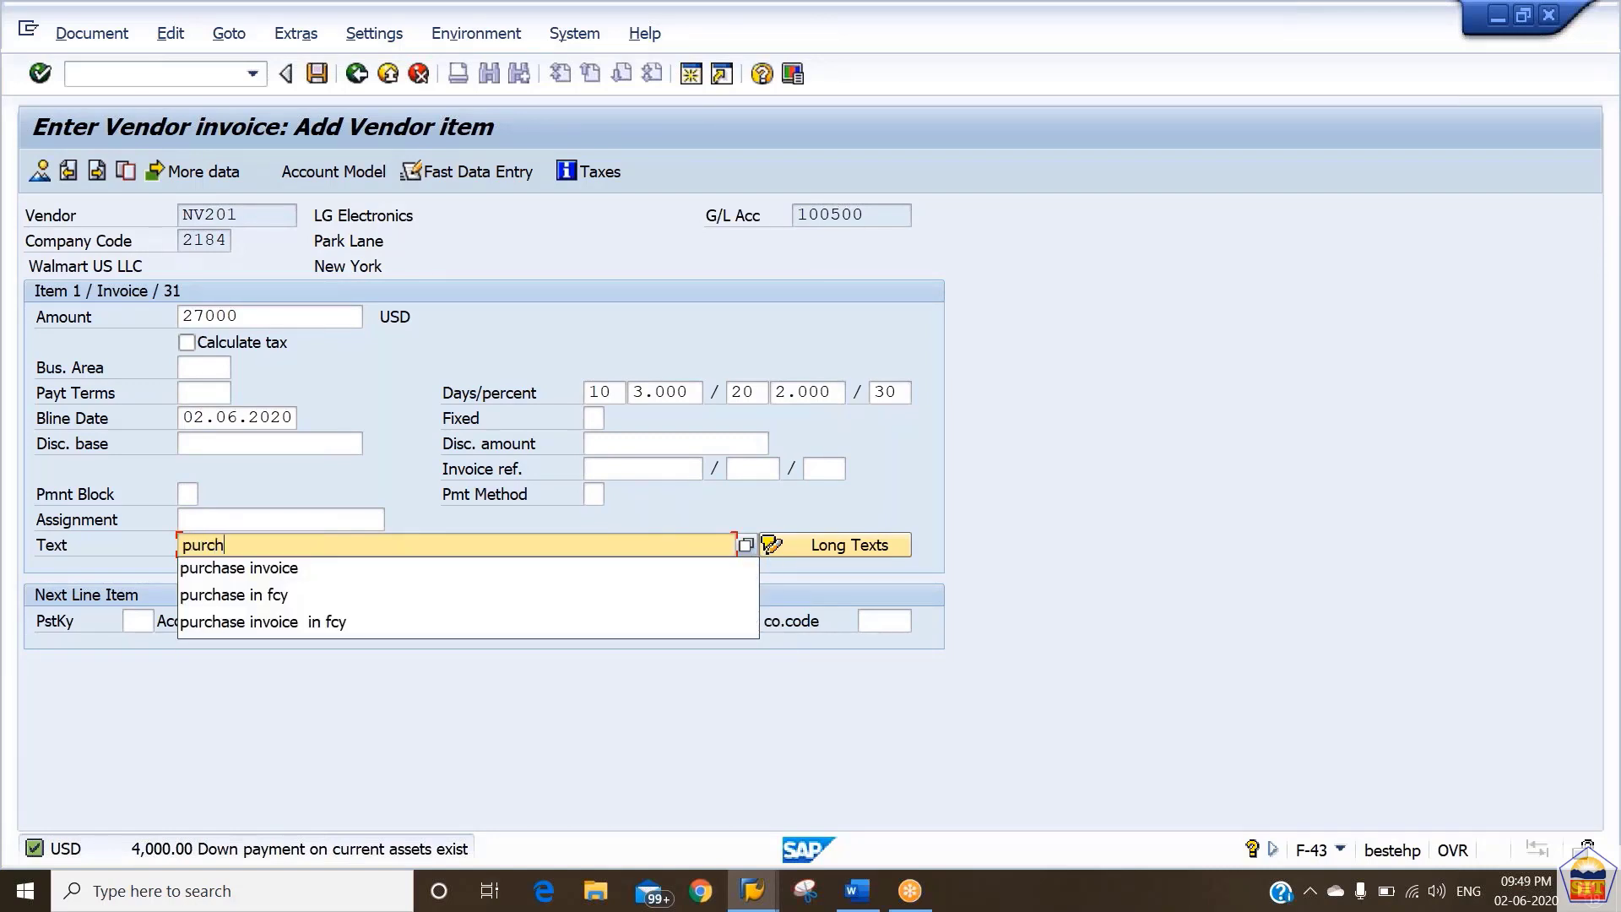
{"action": "key", "text": "Down"}
{"action": "key", "text": "Return"}
{"action": "type", "text": "40"}
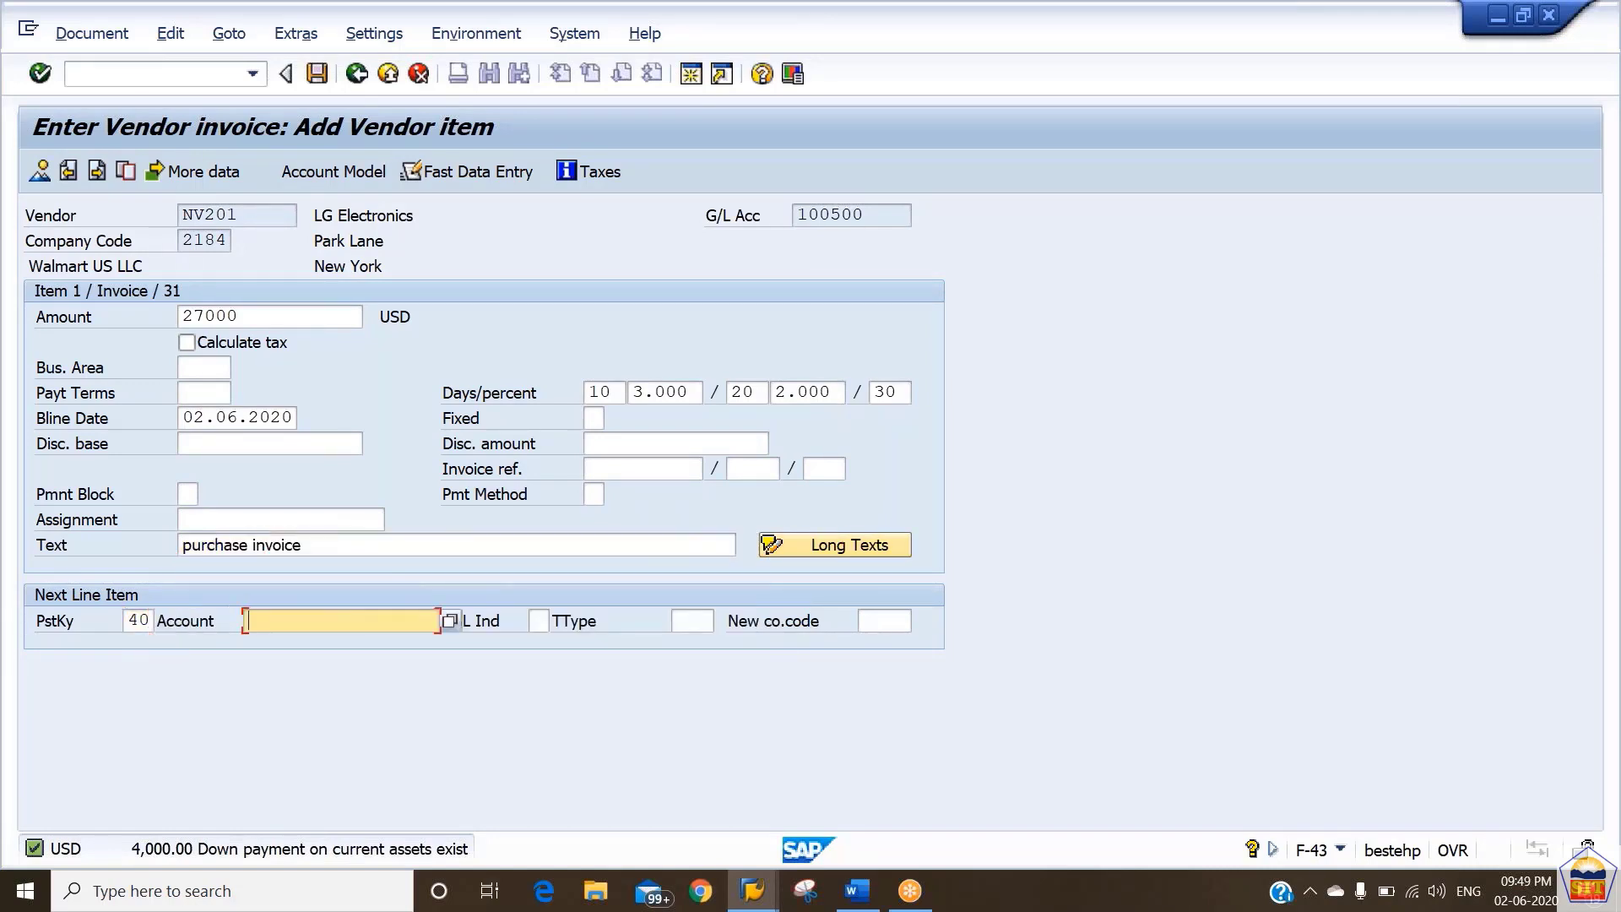
{"action": "type", "text": "4"}
{"action": "key", "text": "Down"}
{"action": "key", "text": "Tab"}
{"action": "key", "text": "shift+Tab"}
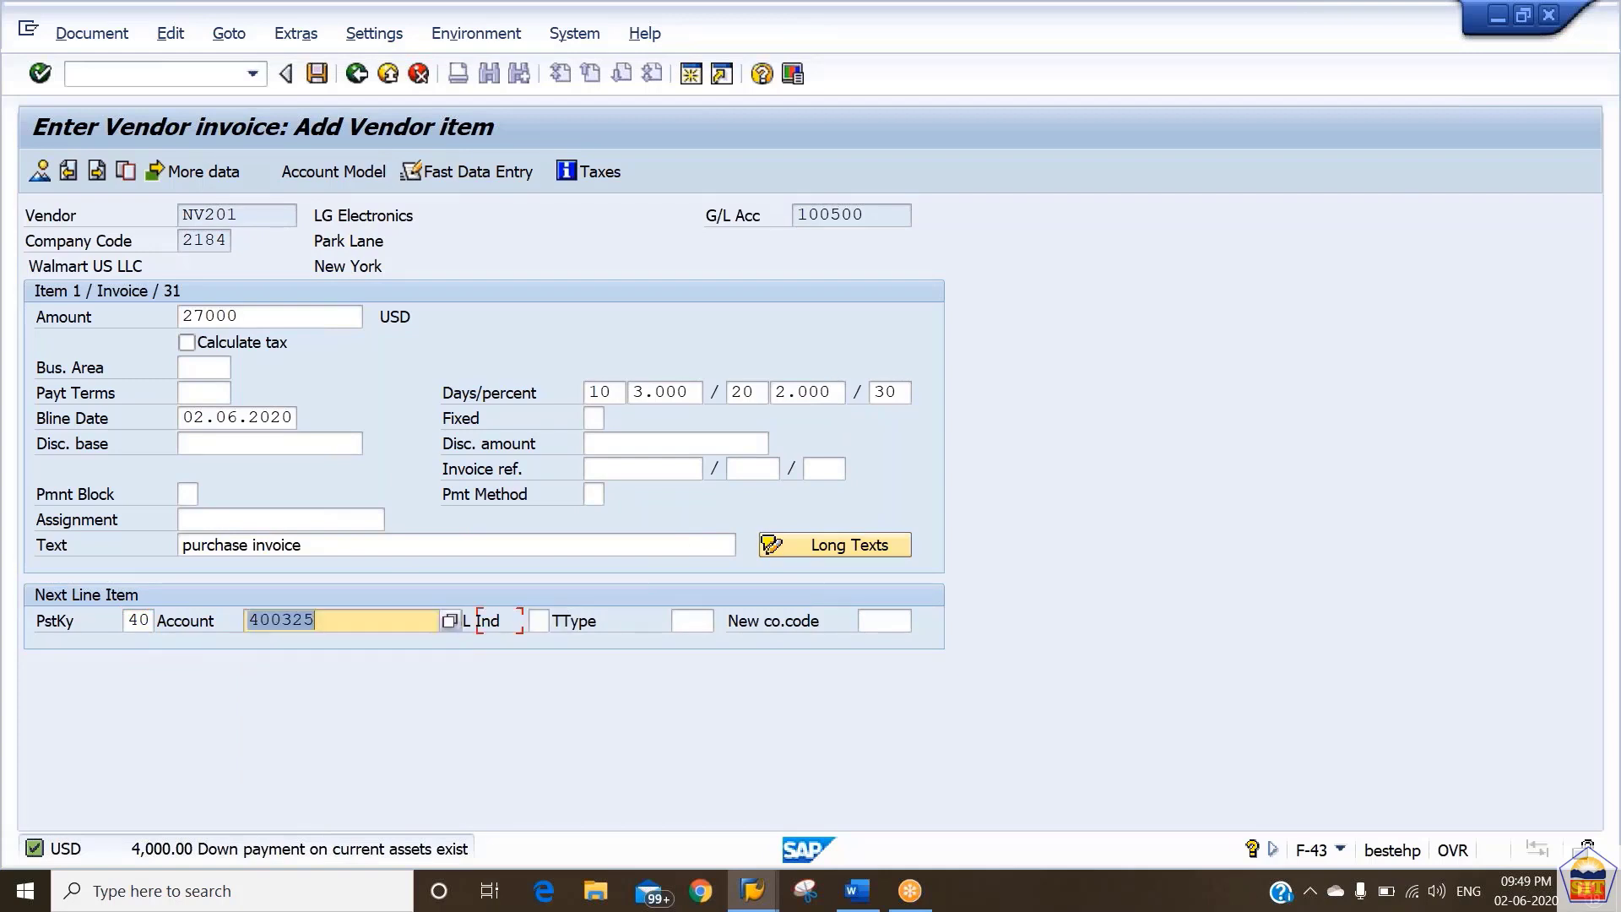
{"action": "key", "text": "BackSpace"}
Step: Choose account 400000 for the next line item and continue to its G/L account item entry
{"action": "key", "text": "Down"}
{"action": "key", "text": "Down"}
{"action": "key", "text": "Down"}
{"action": "key", "text": "Down"}
{"action": "key", "text": "Down"}
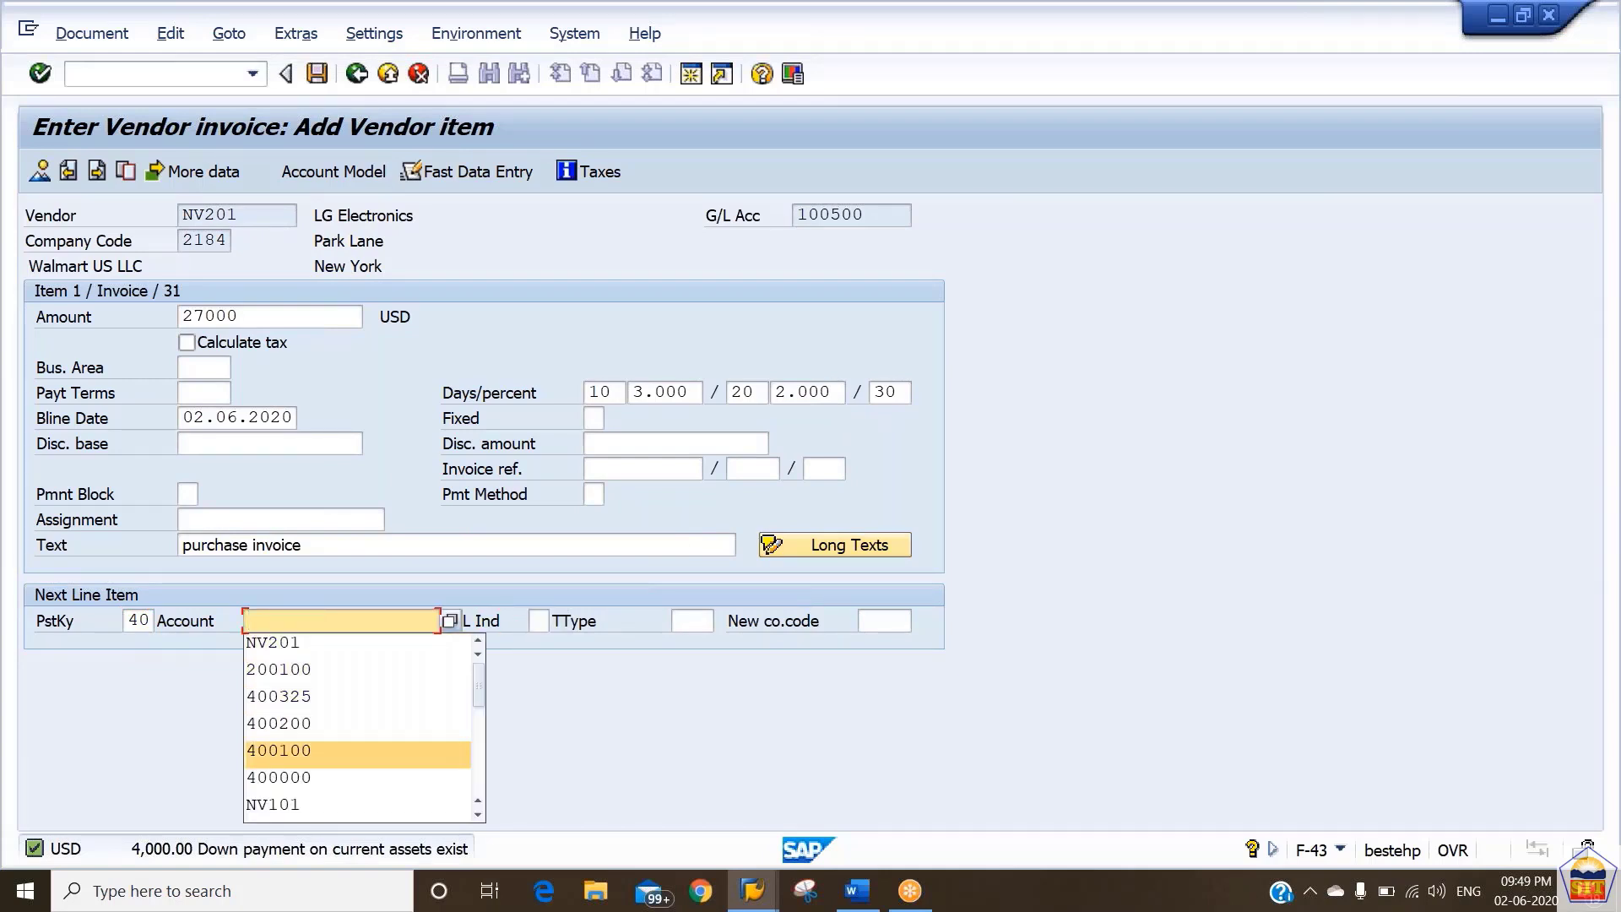
{"action": "key", "text": "Down"}
{"action": "key", "text": "Return"}
{"action": "key", "text": "Return"}
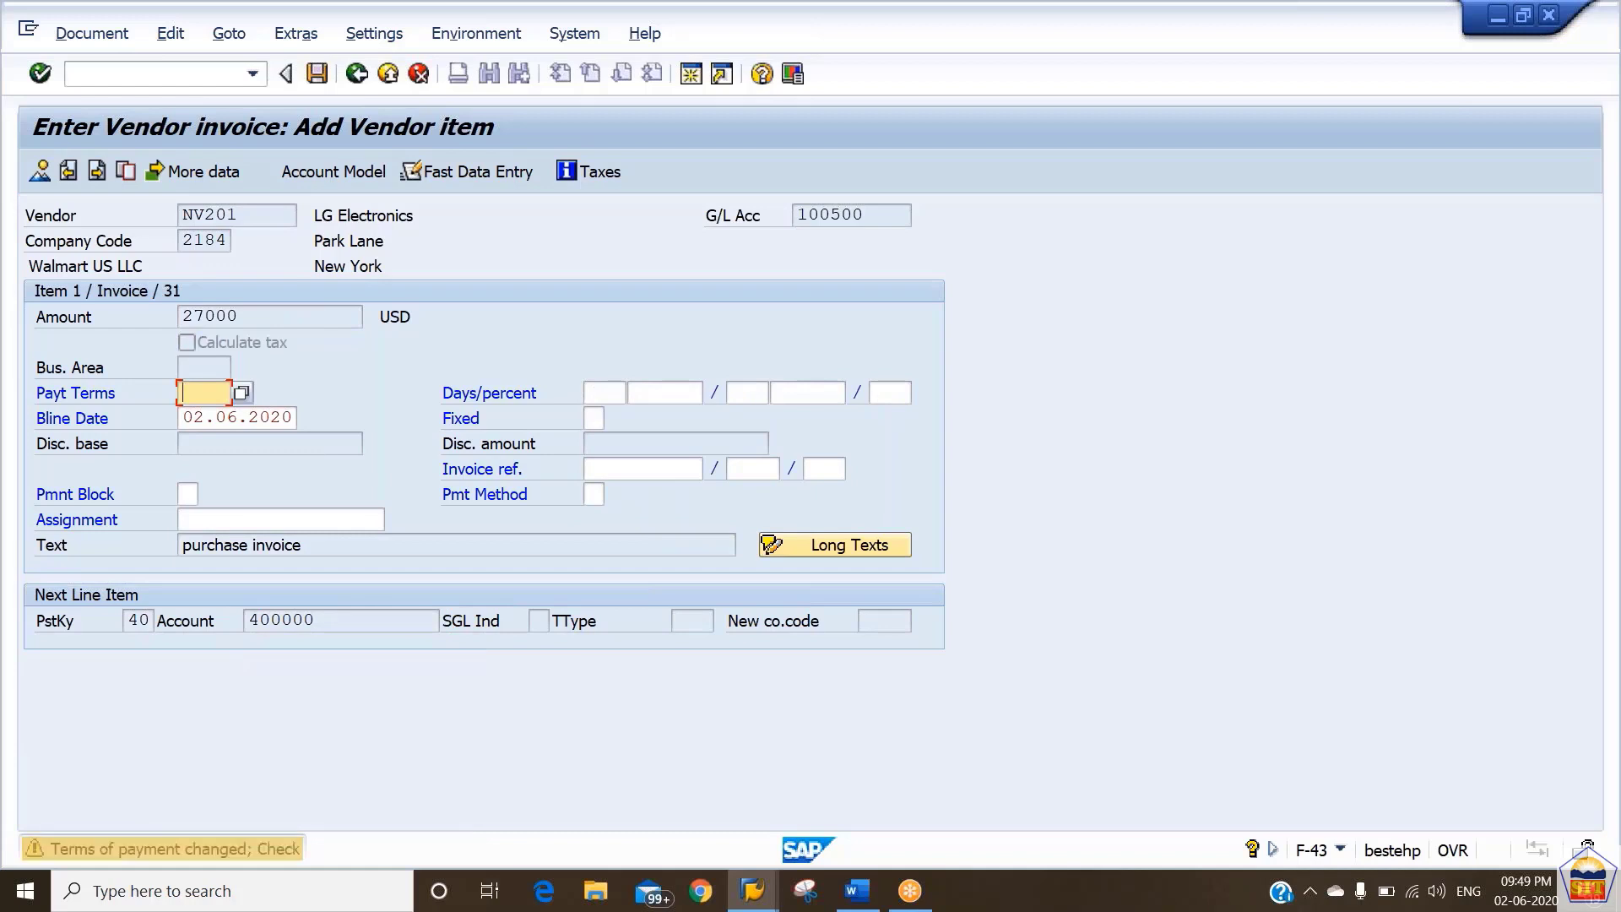
{"action": "key", "text": "Return"}
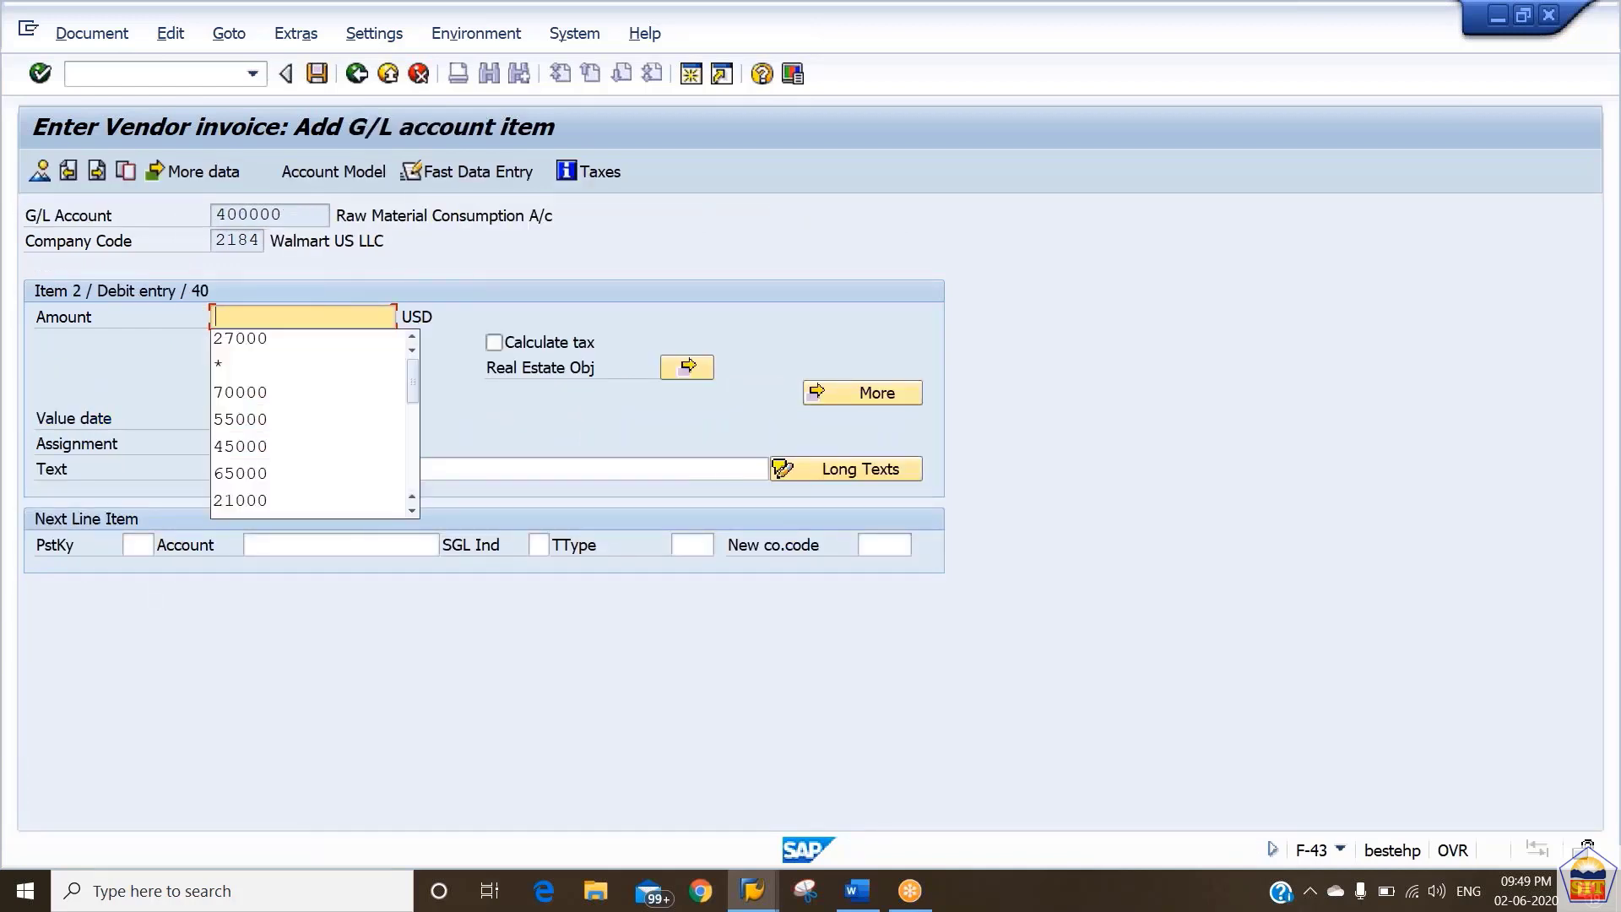
Step: Enter amount * and text + for the G/L debit item, and post the vendor invoice
{"action": "type", "text": "*"}
{"action": "key", "text": "Tab"}
{"action": "key", "text": "Tab"}
{"action": "key", "text": "Tab"}
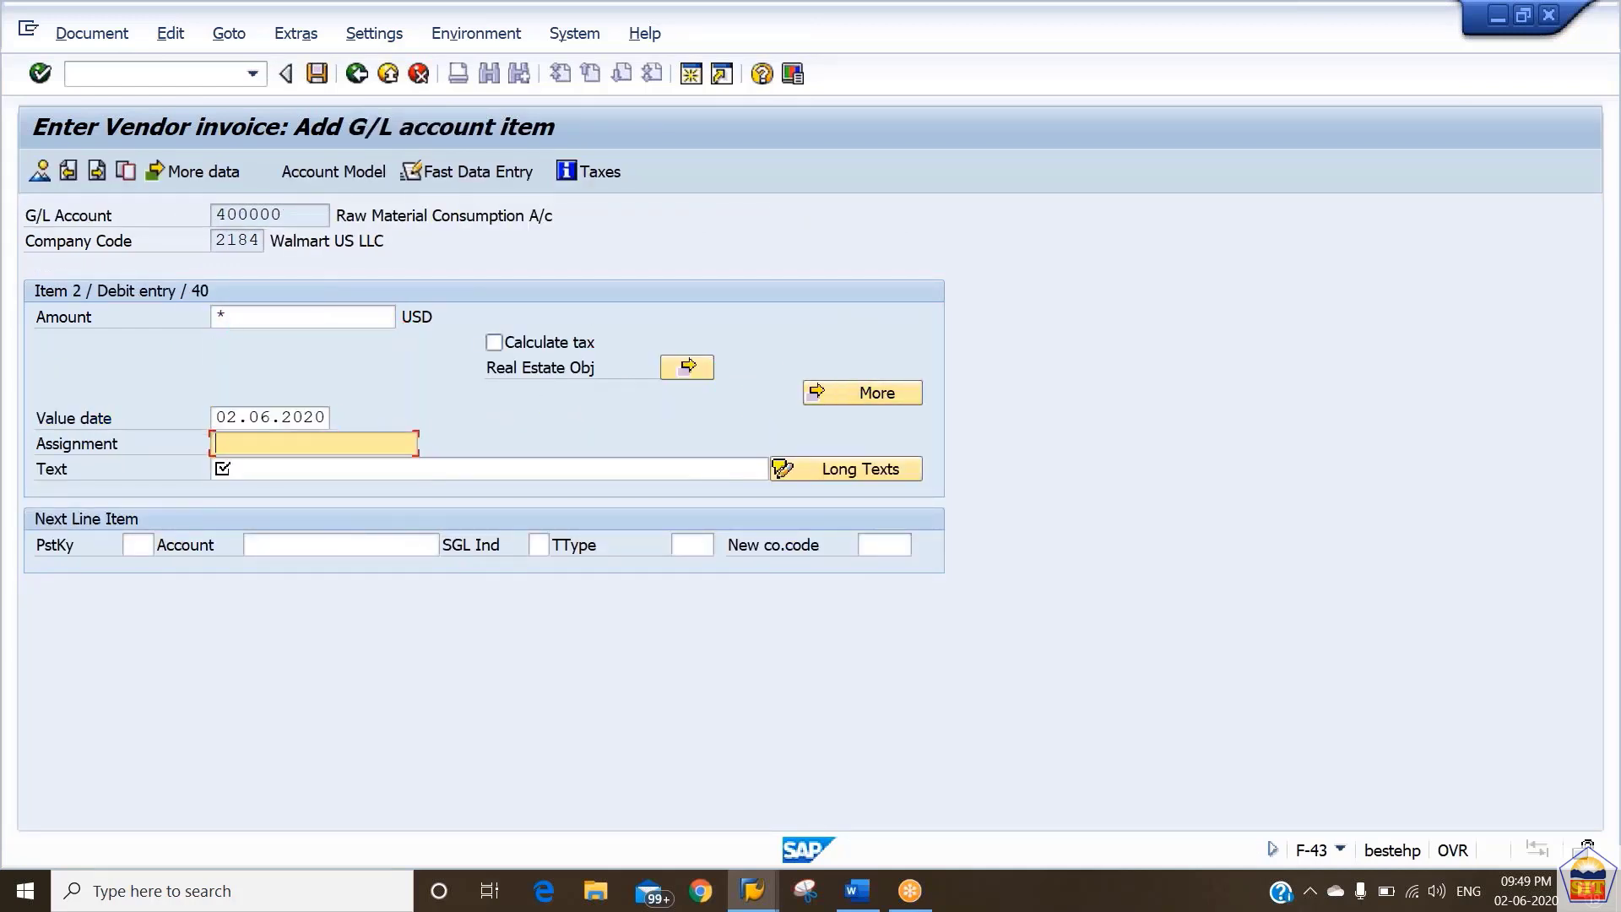
{"action": "type", "text": "+"}
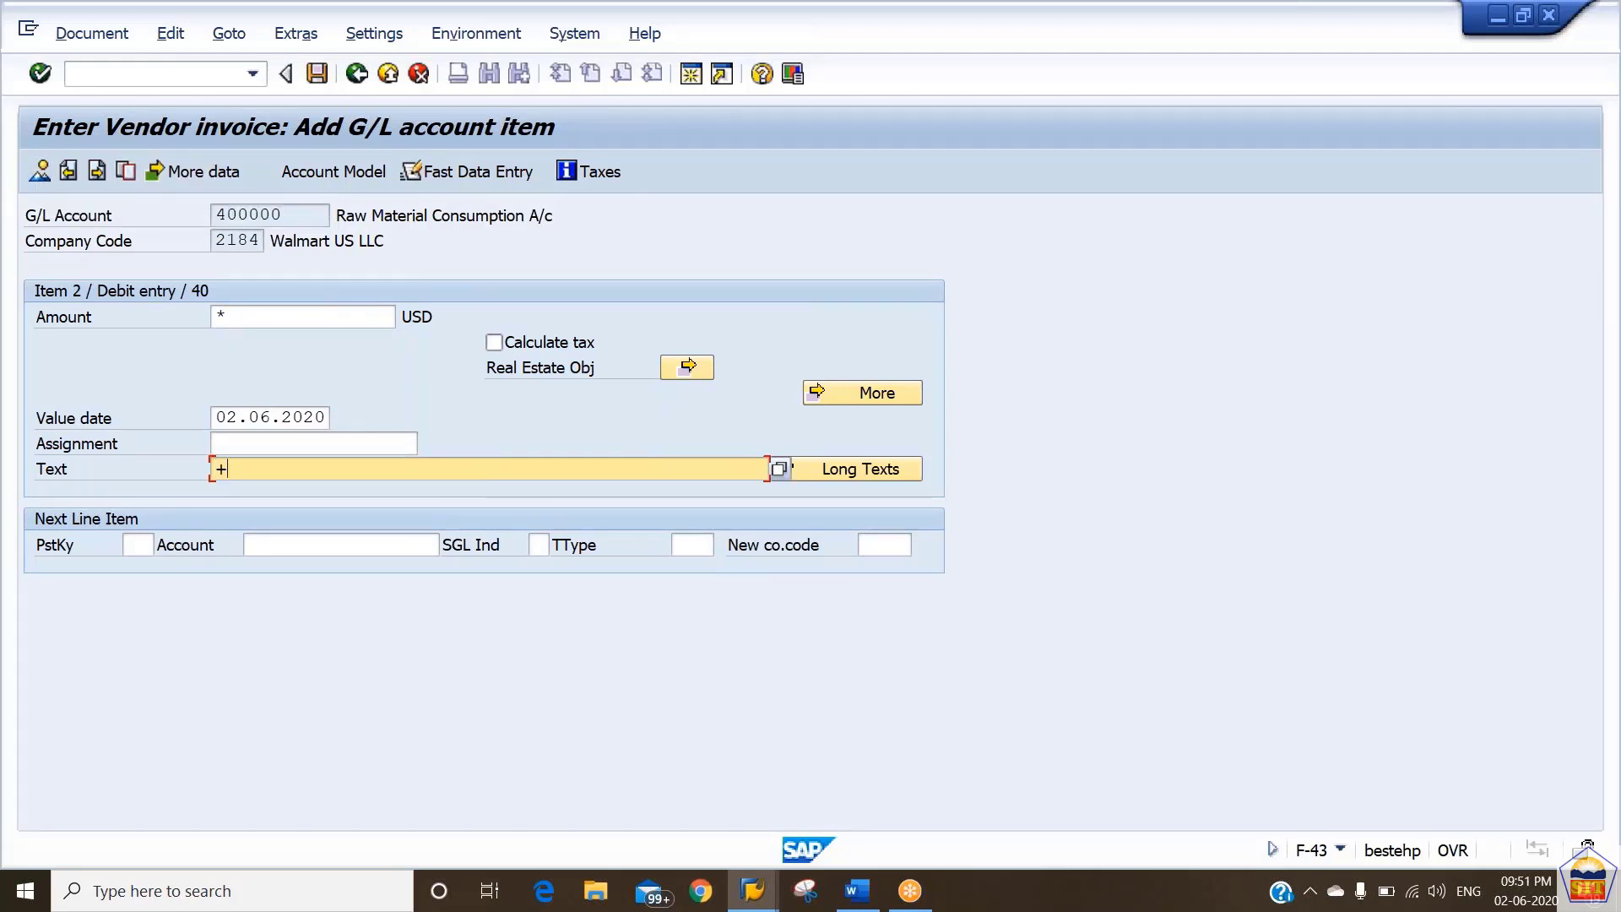
{"action": "left_click", "coordinate": [776, 469]}
{"action": "key", "text": "ctrl+s"}
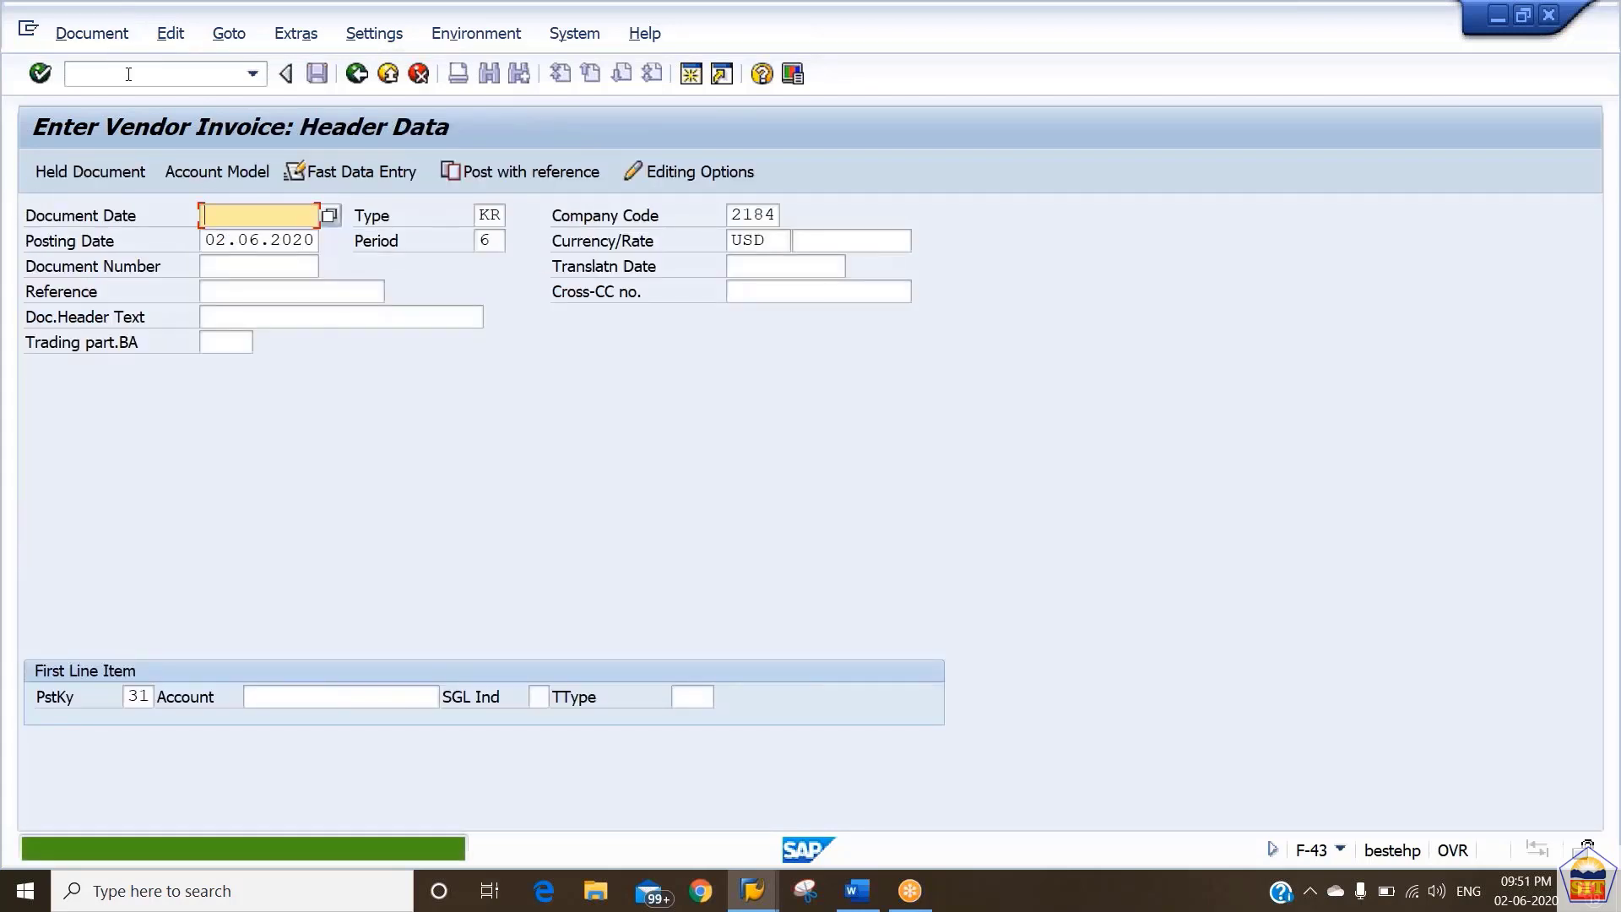
Step: Display the open line items of vendor NV201 in company code 2184 with transaction FBL1N
{"action": "left_click", "coordinate": [133, 78]}
{"action": "type", "text": "/nfbl1n"}
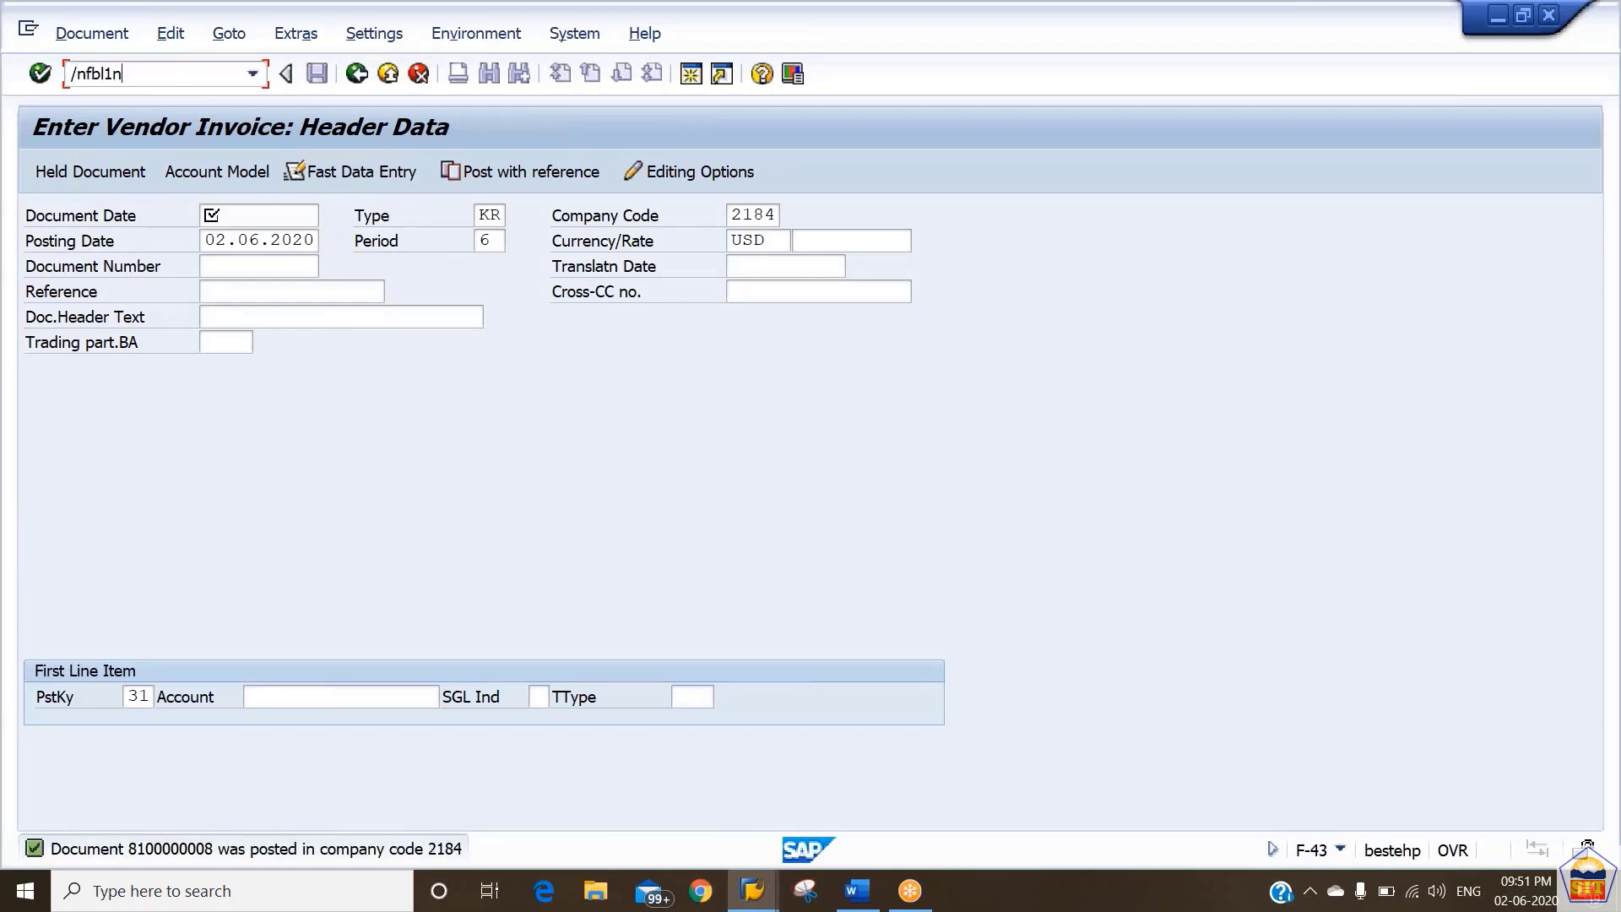
{"action": "key", "text": "Return"}
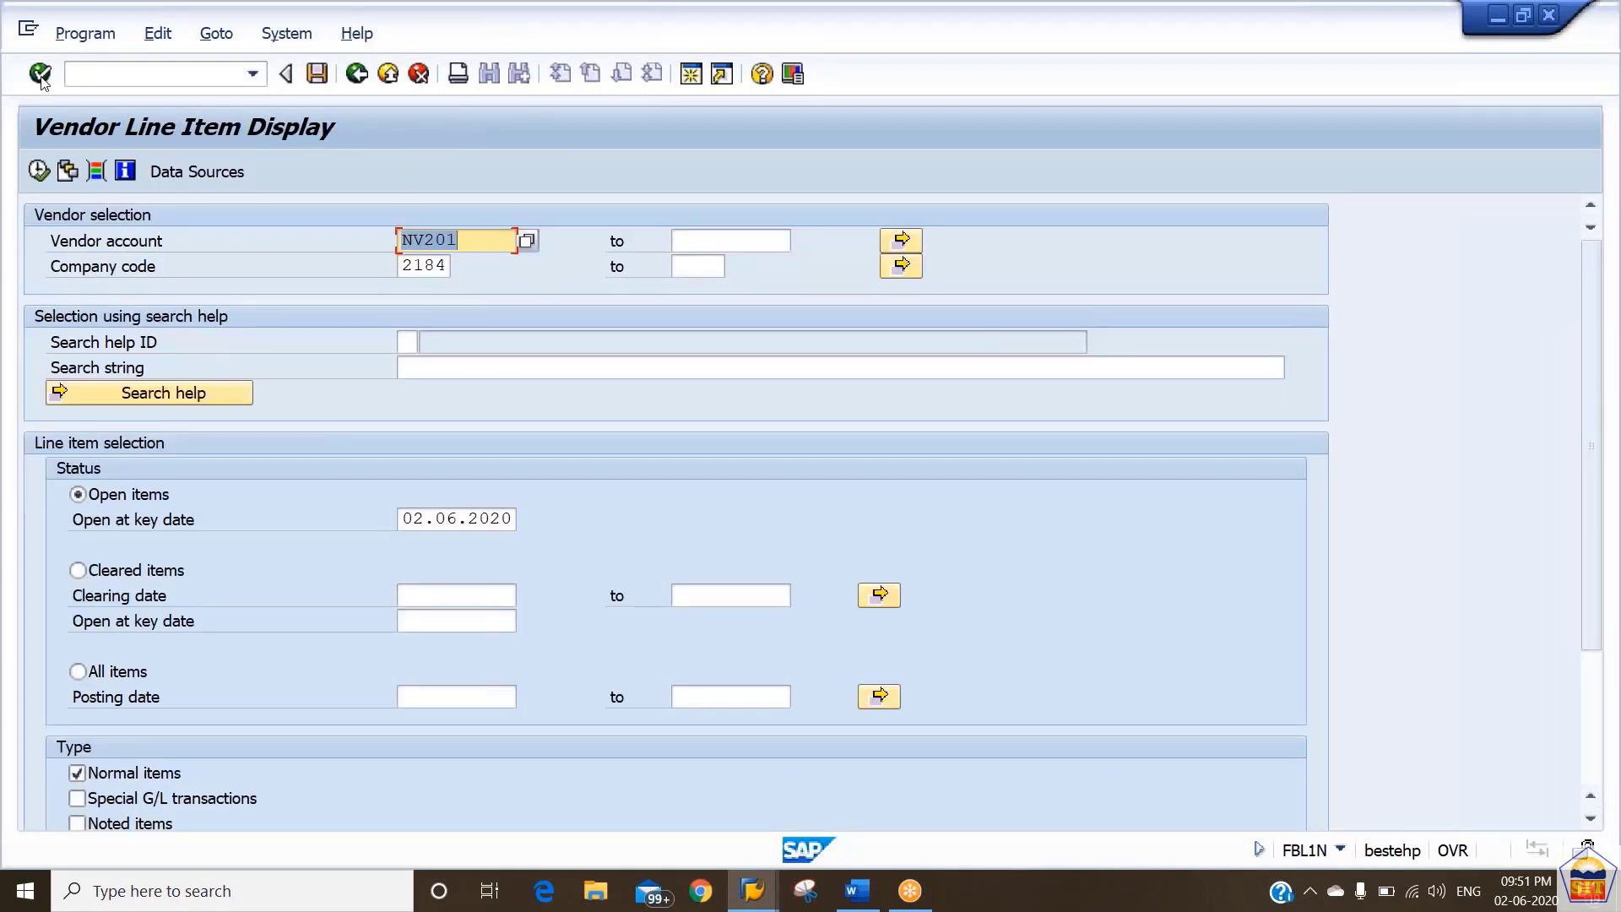
{"action": "left_click", "coordinate": [40, 172]}
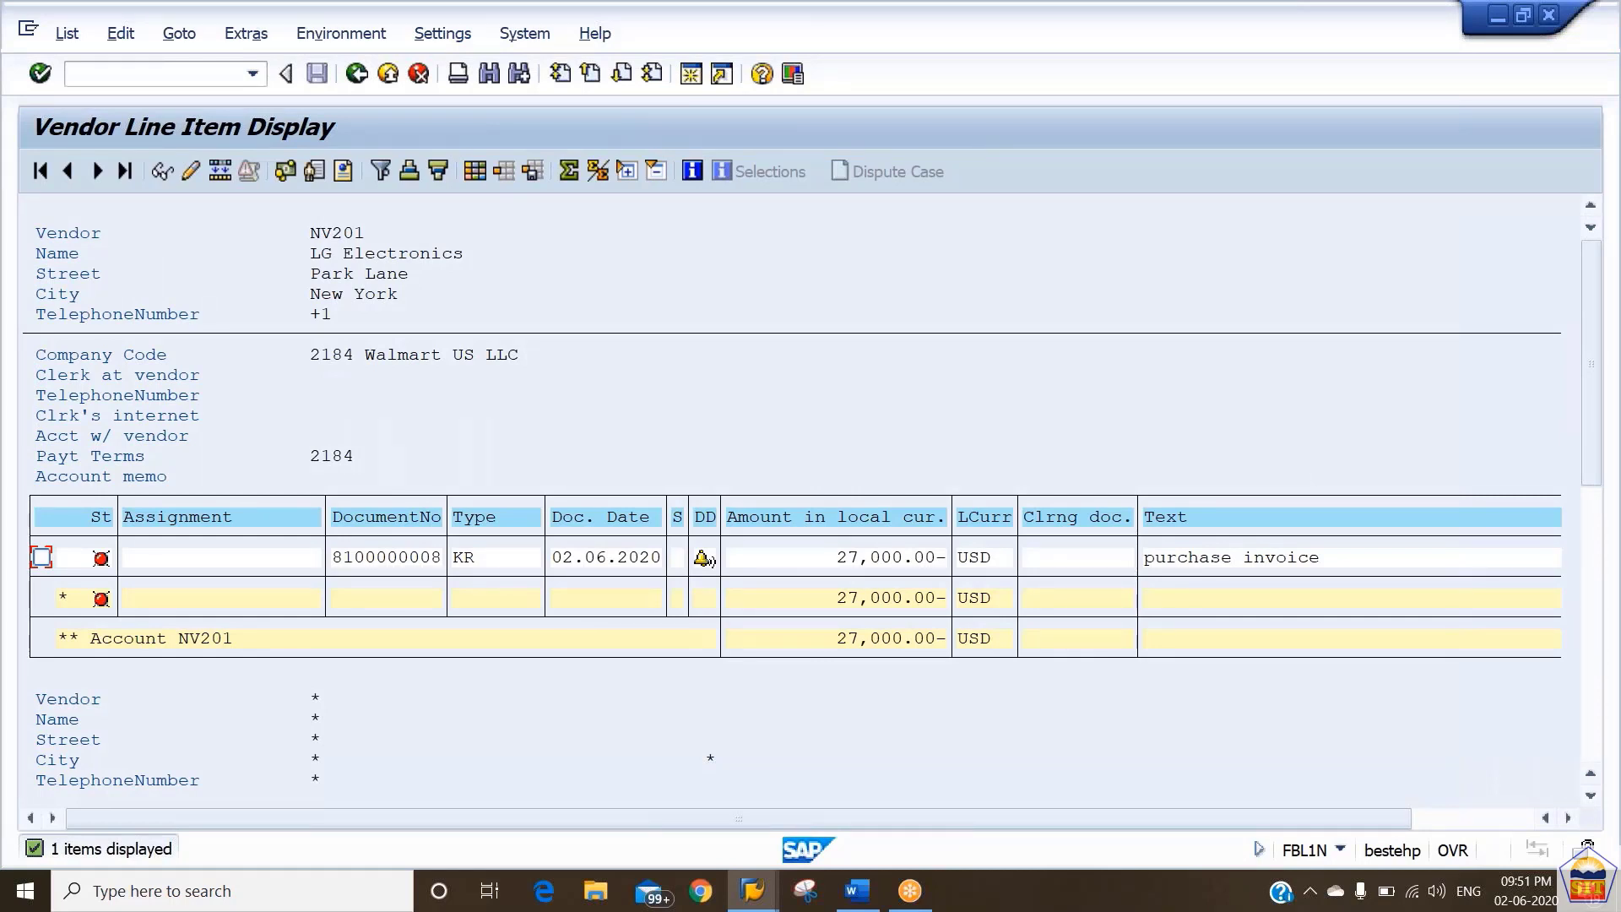
Step: Start an automatic payment run in transaction F110 with run date 02.06.2020 and identification IDOC
{"action": "left_click", "coordinate": [122, 72]}
{"action": "type", "text": "/nf110"}
{"action": "key", "text": "Return"}
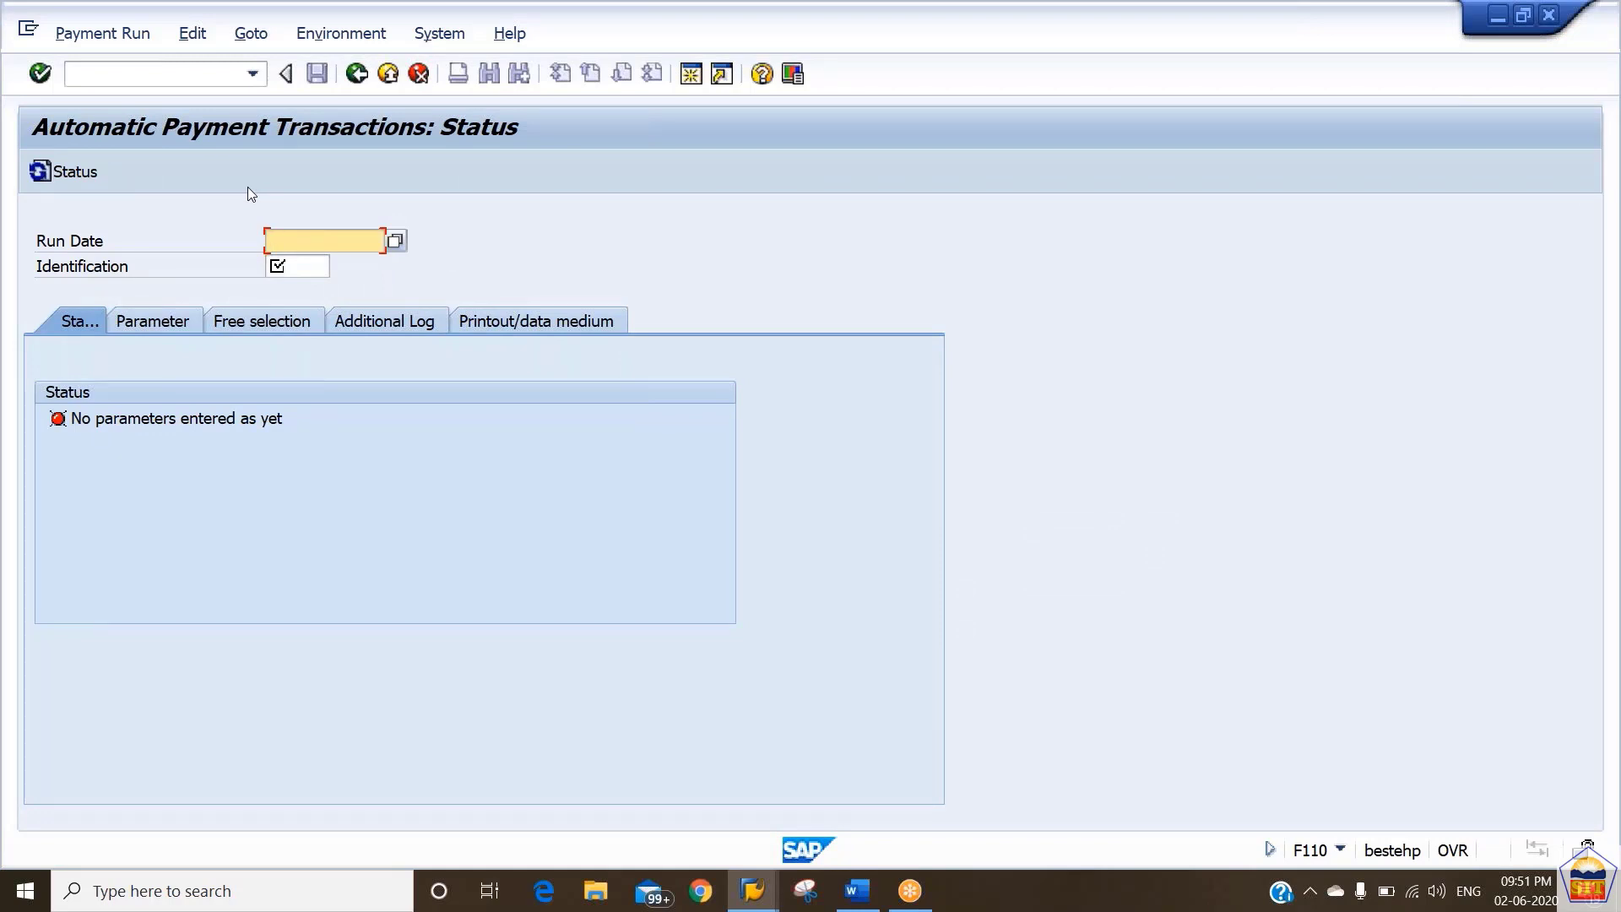
{"action": "type", "text": "02.06.2020"}
{"action": "key", "text": "Tab"}
{"action": "type", "text": "idoc"}
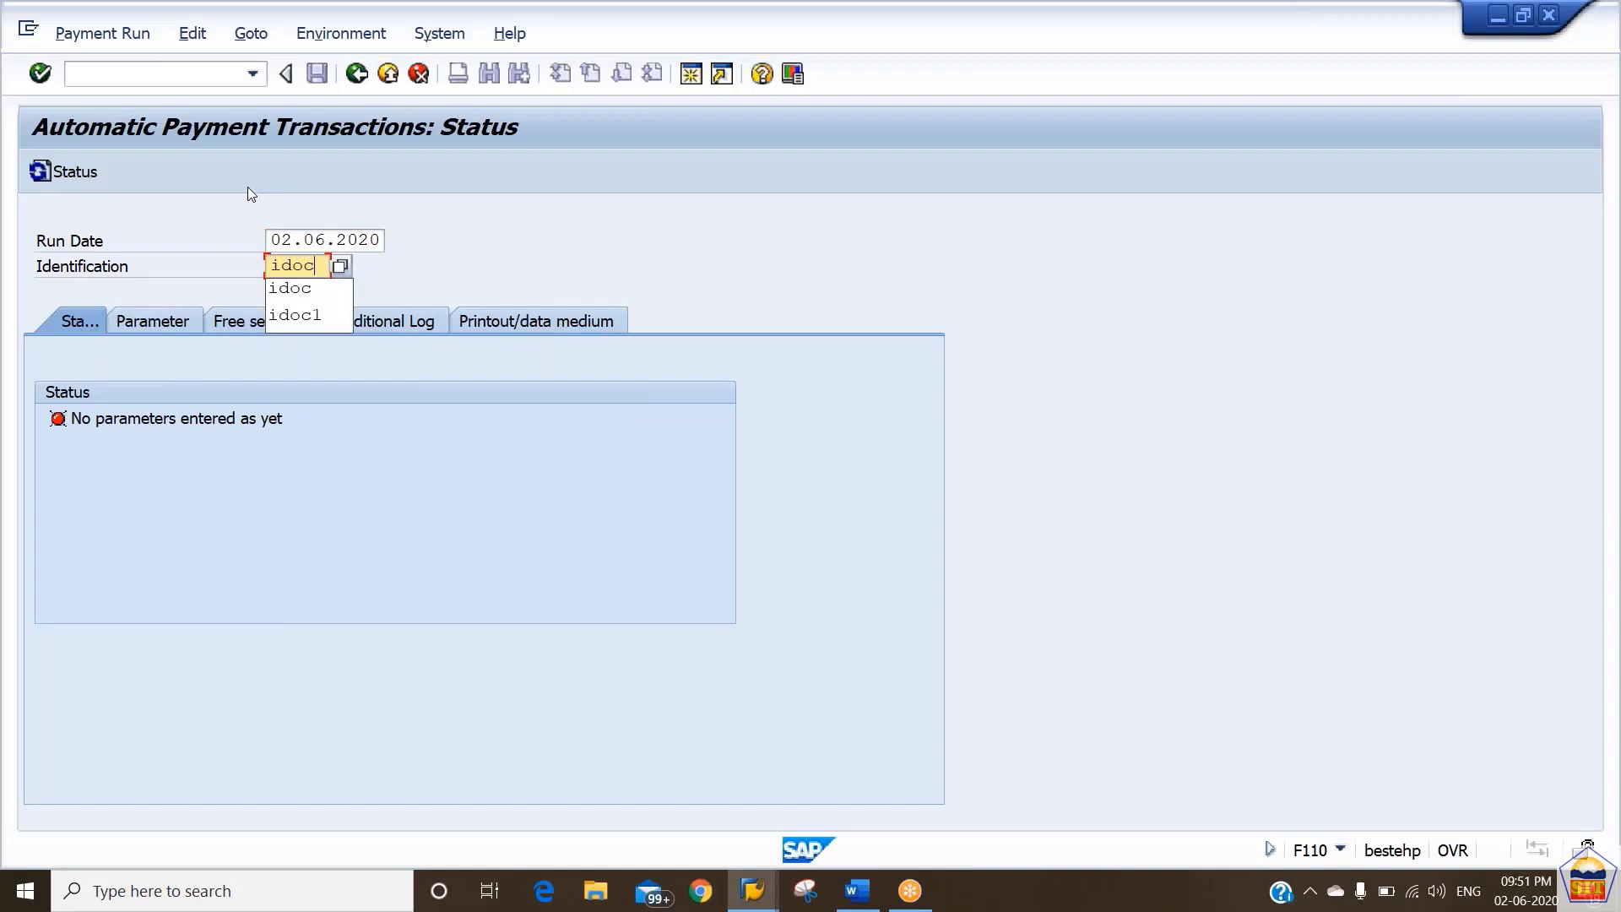
{"action": "key", "text": "Return"}
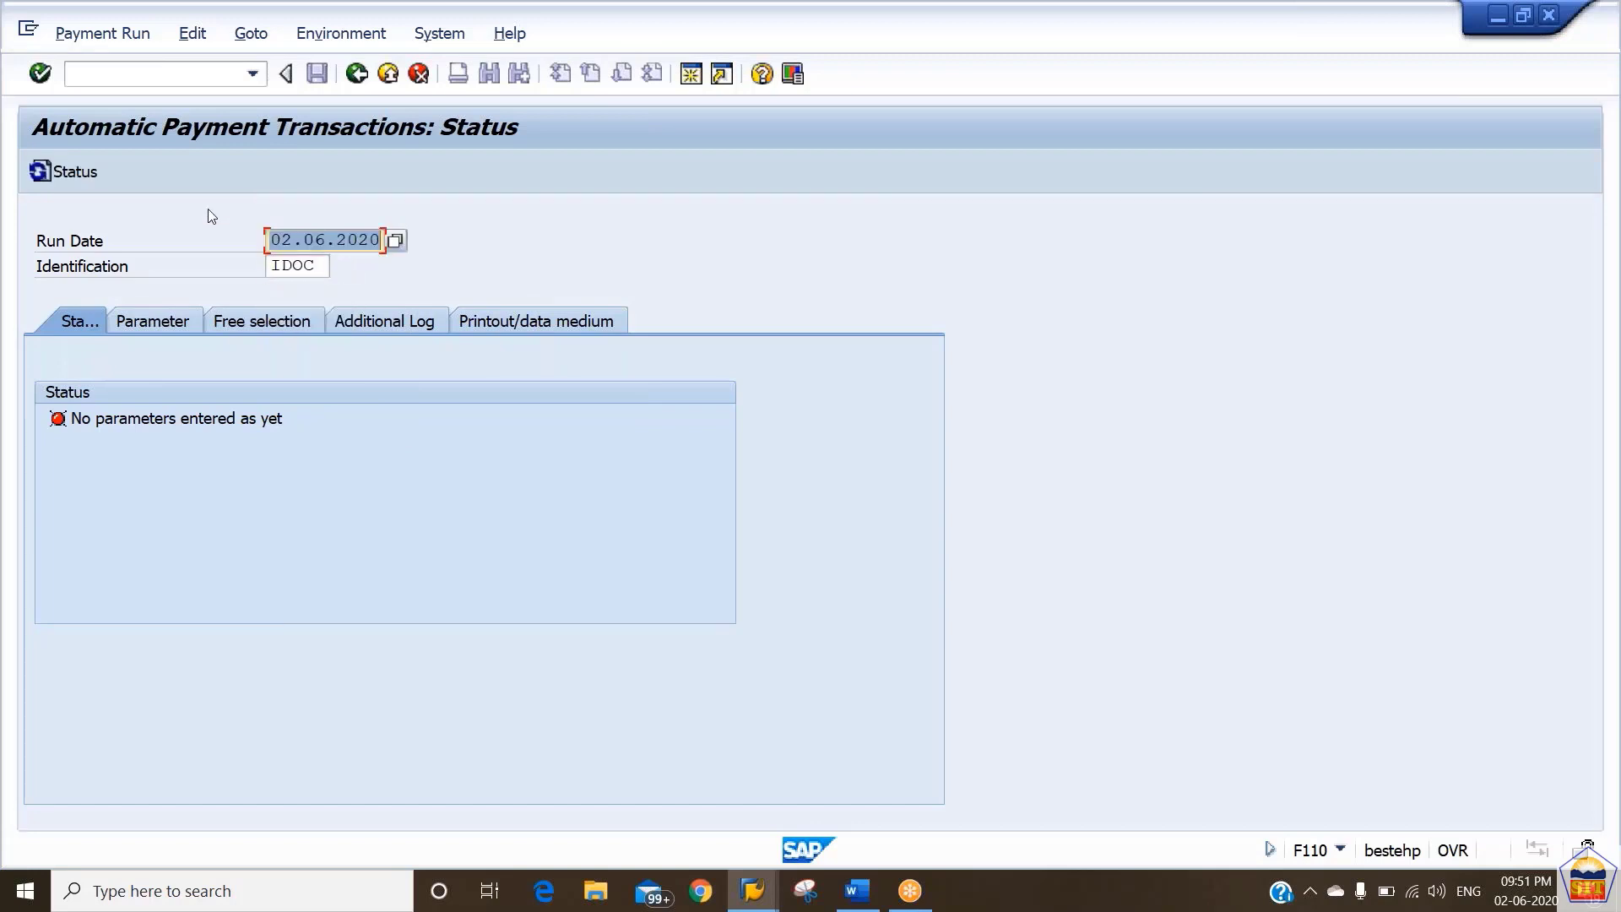
Step: Set the run's payments control to company code 2184, payment method 7 and next posting date 03.06.2020
{"action": "left_click", "coordinate": [128, 321]}
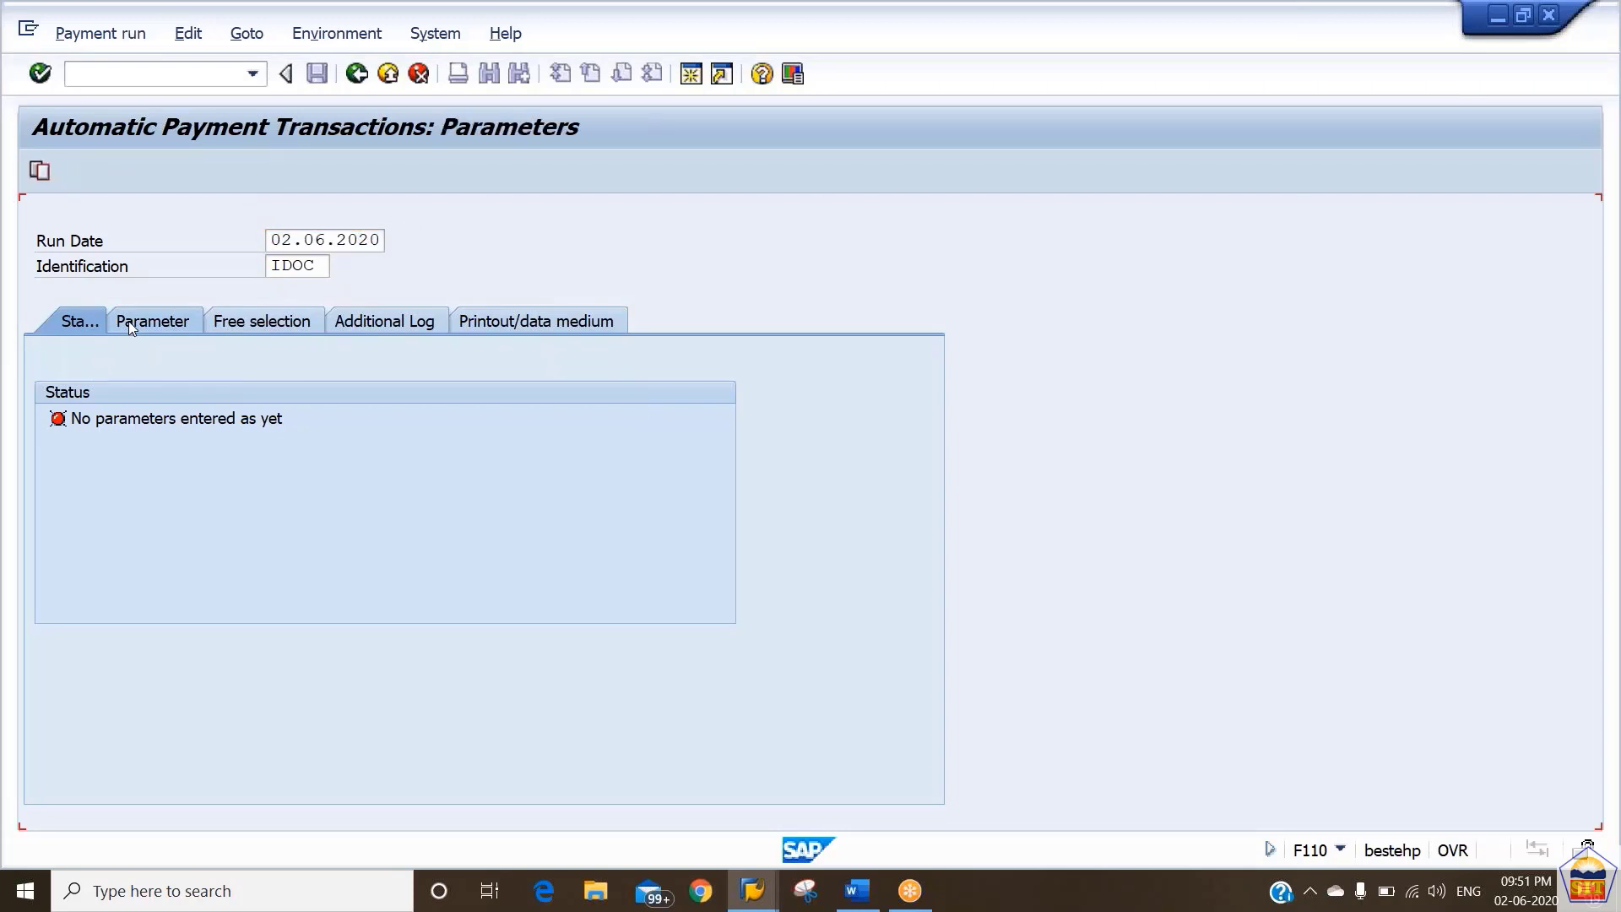
{"action": "left_click", "coordinate": [127, 471]}
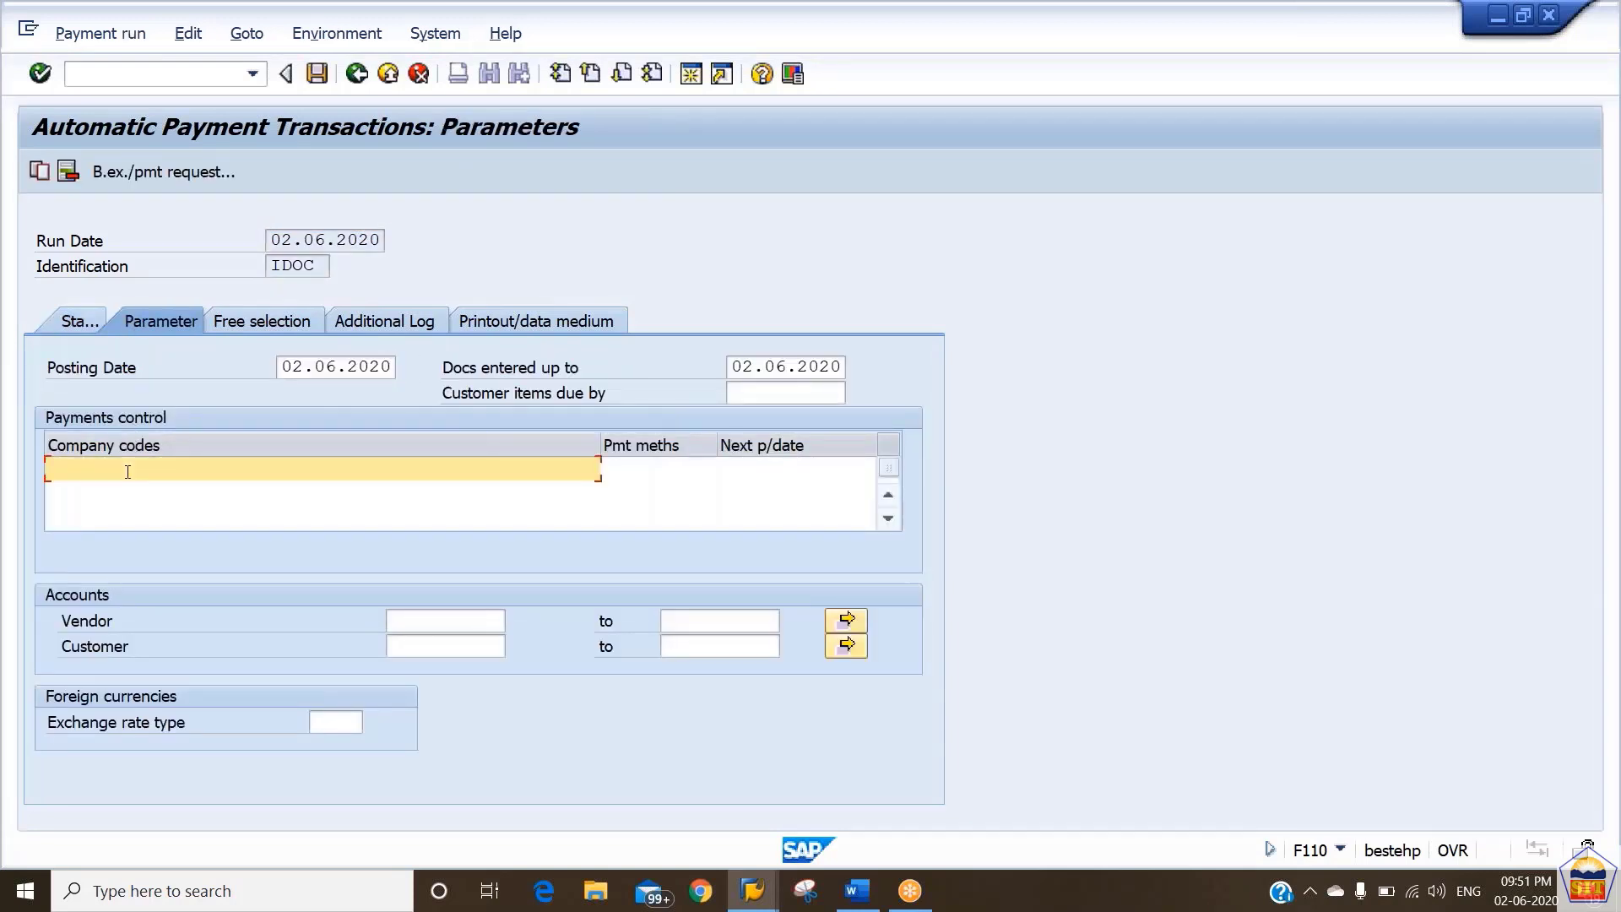
{"action": "type", "text": "21"}
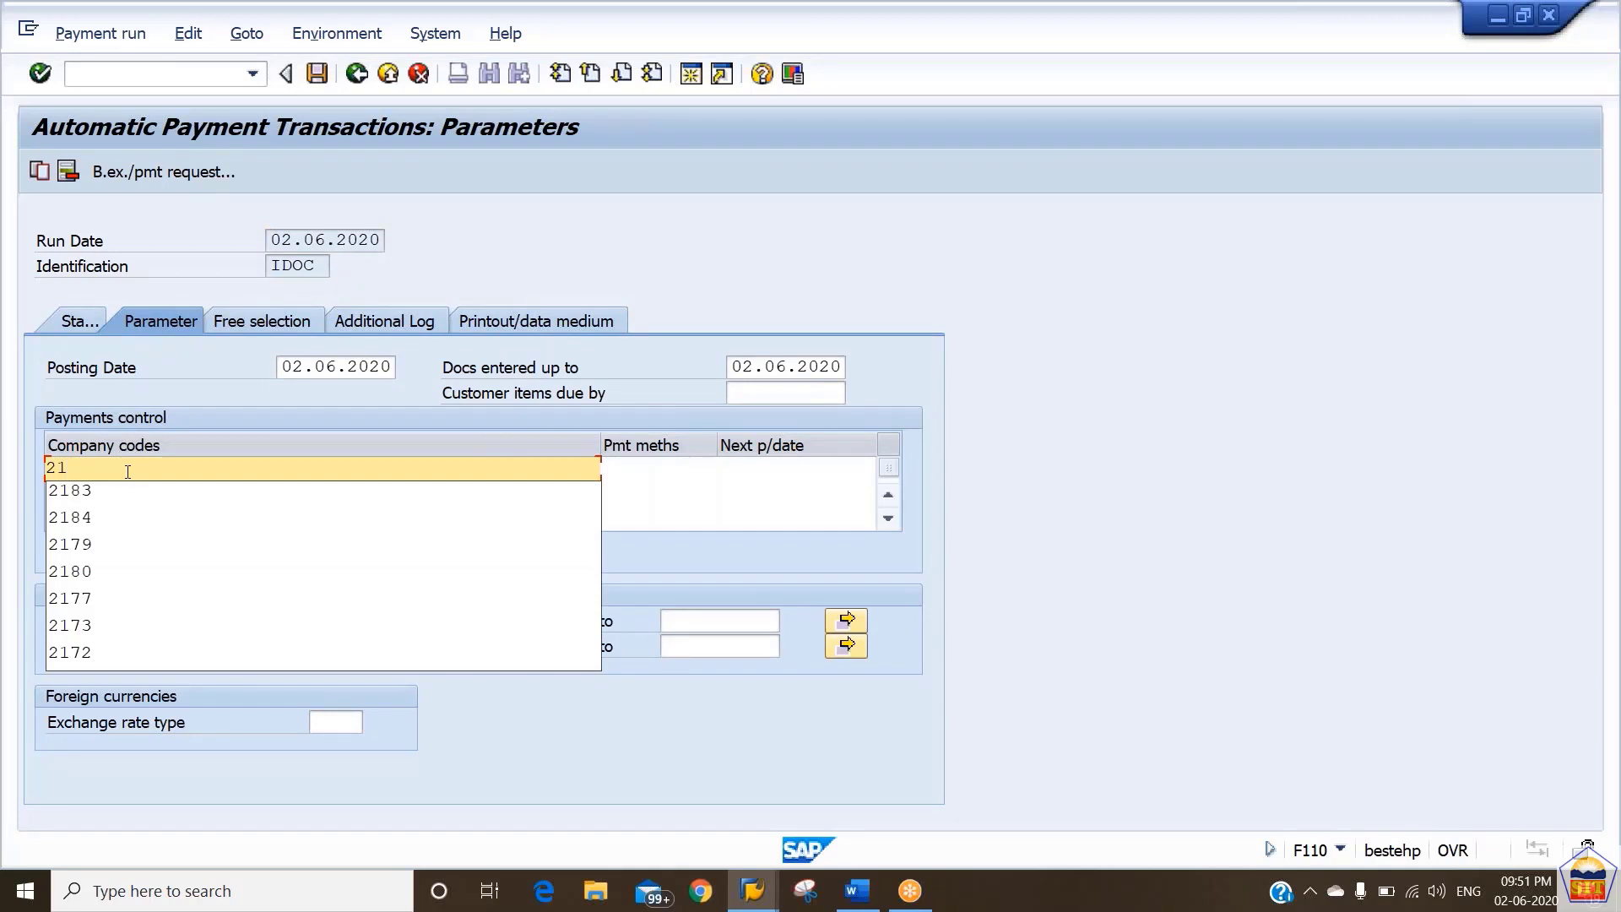
{"action": "type", "text": "84"}
{"action": "key", "text": "Tab"}
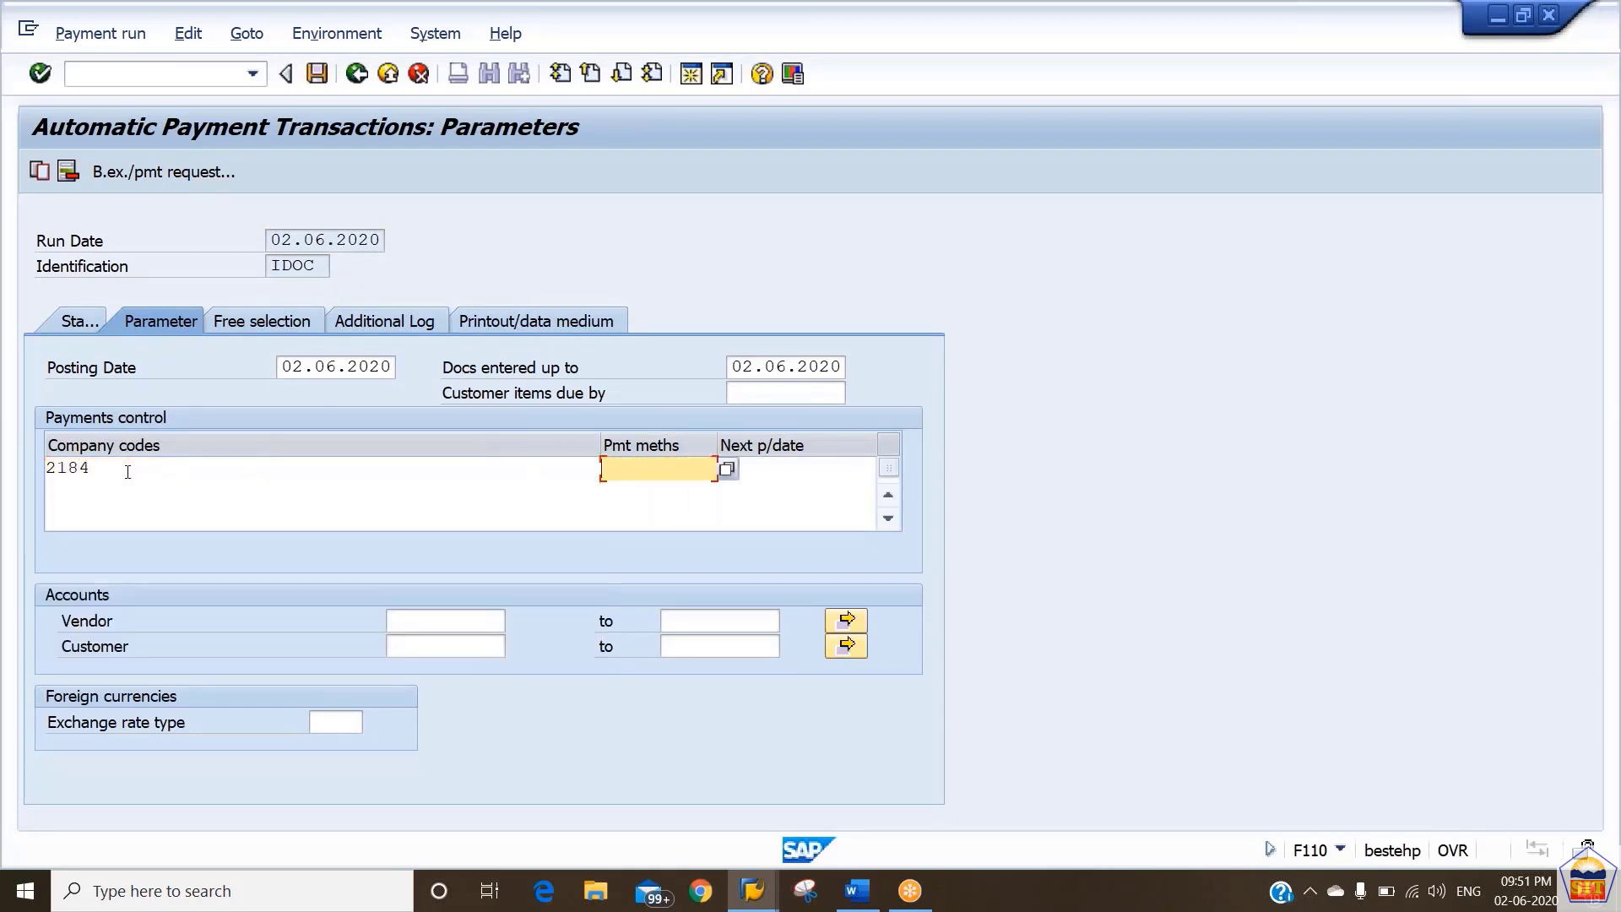
{"action": "type", "text": "7"}
{"action": "key", "text": "Tab"}
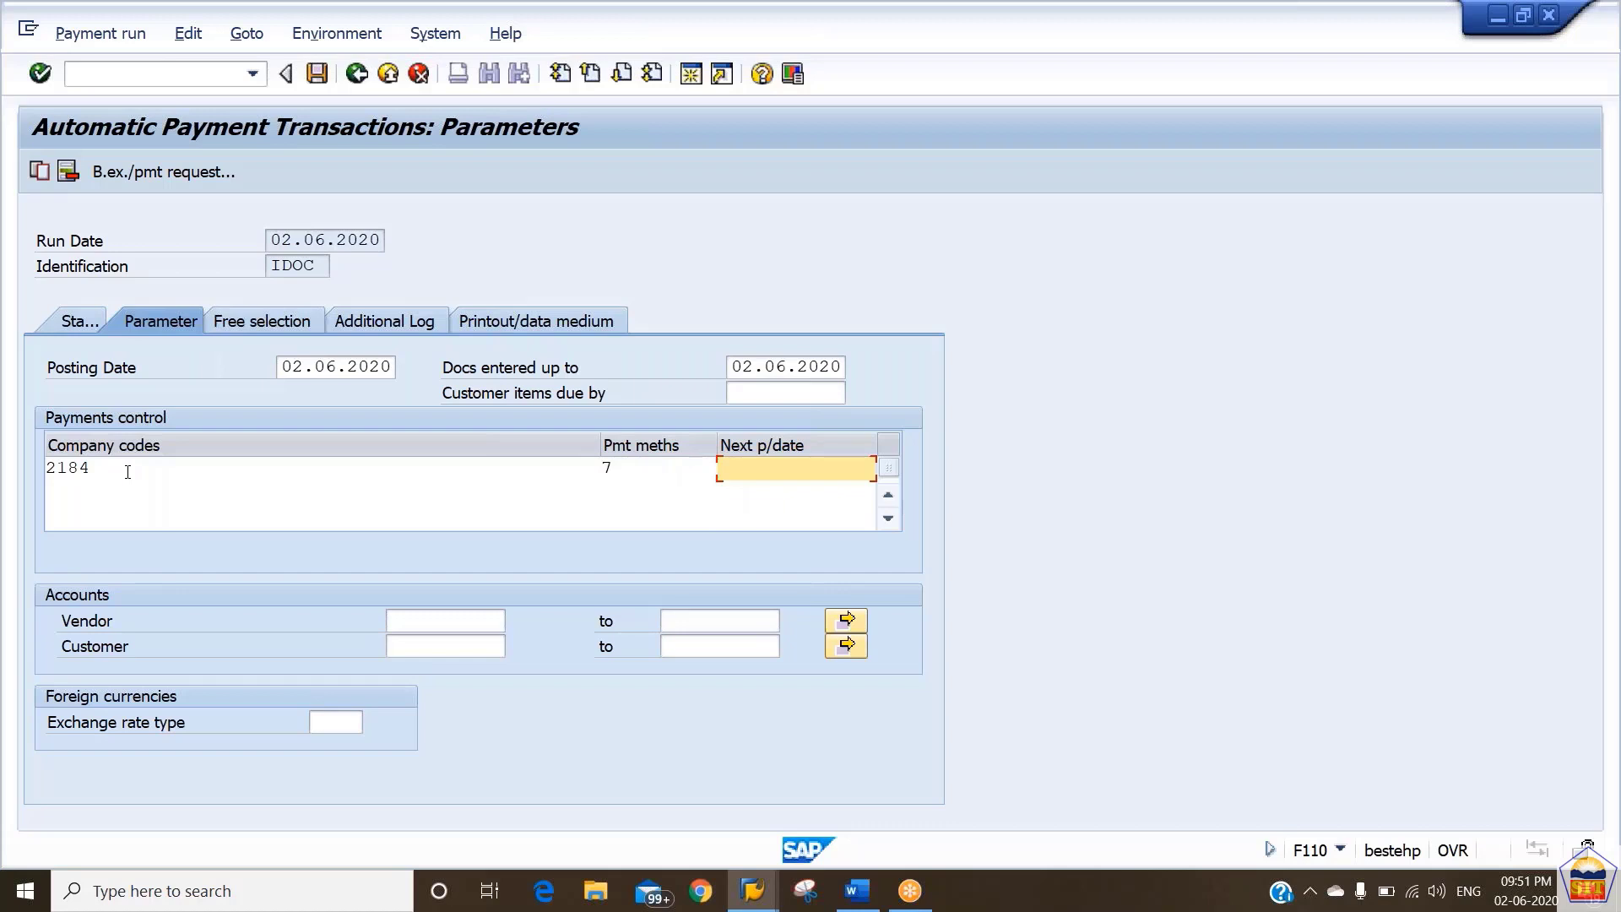
{"action": "type", "text": "03.06.2020"}
Step: Limit the payment run to vendor nv201 in the account parameters
{"action": "left_click", "coordinate": [439, 619]}
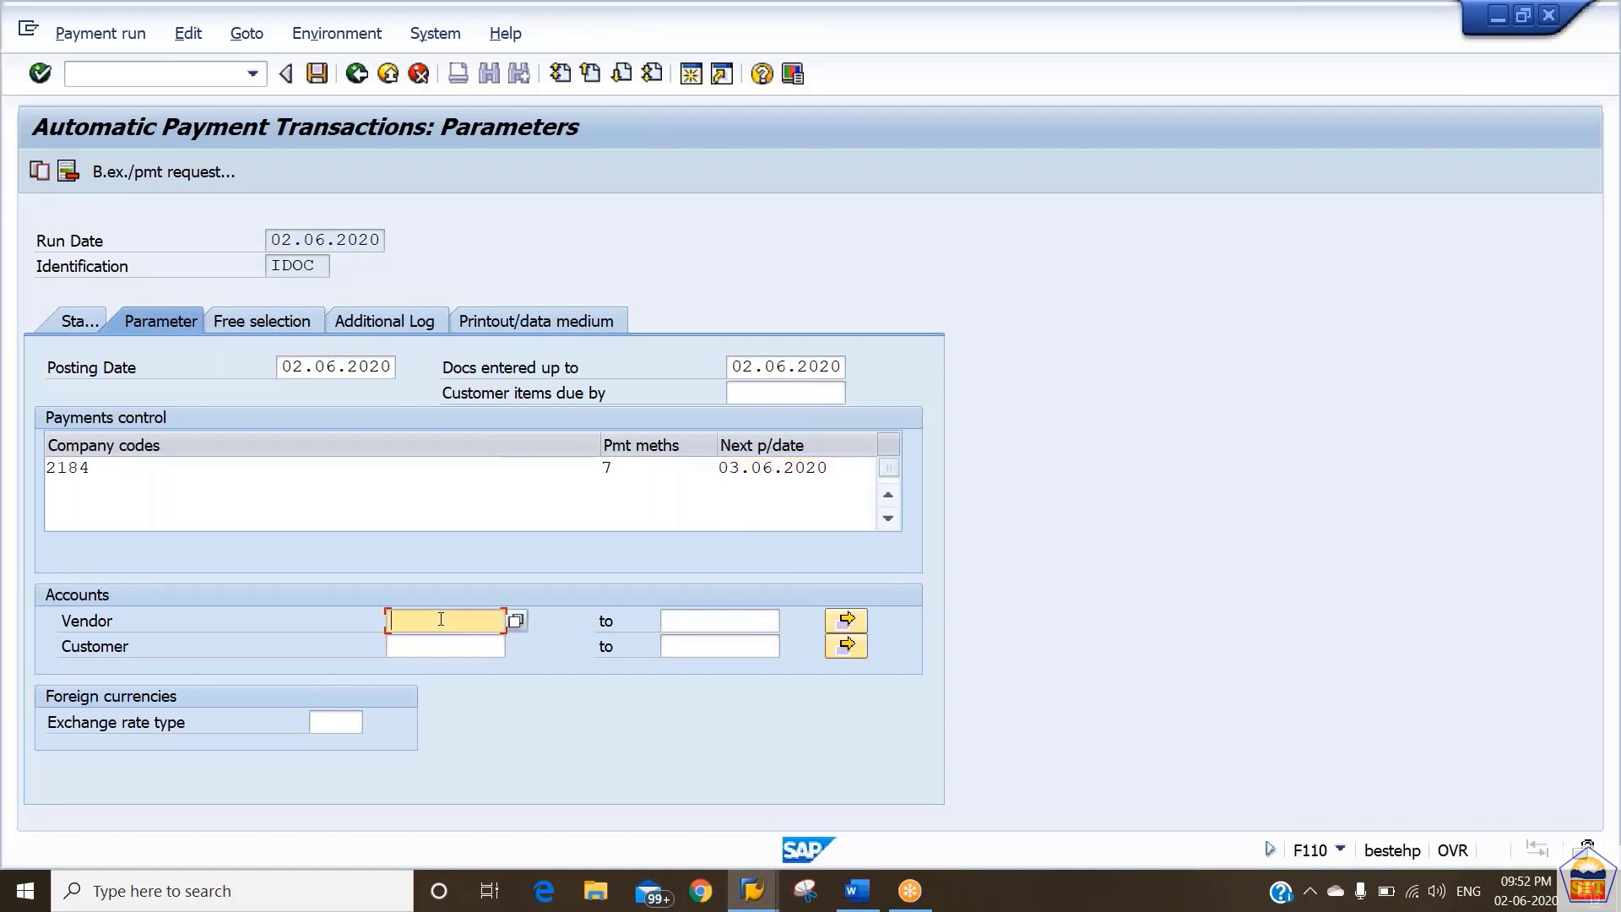
{"action": "type", "text": "nv"}
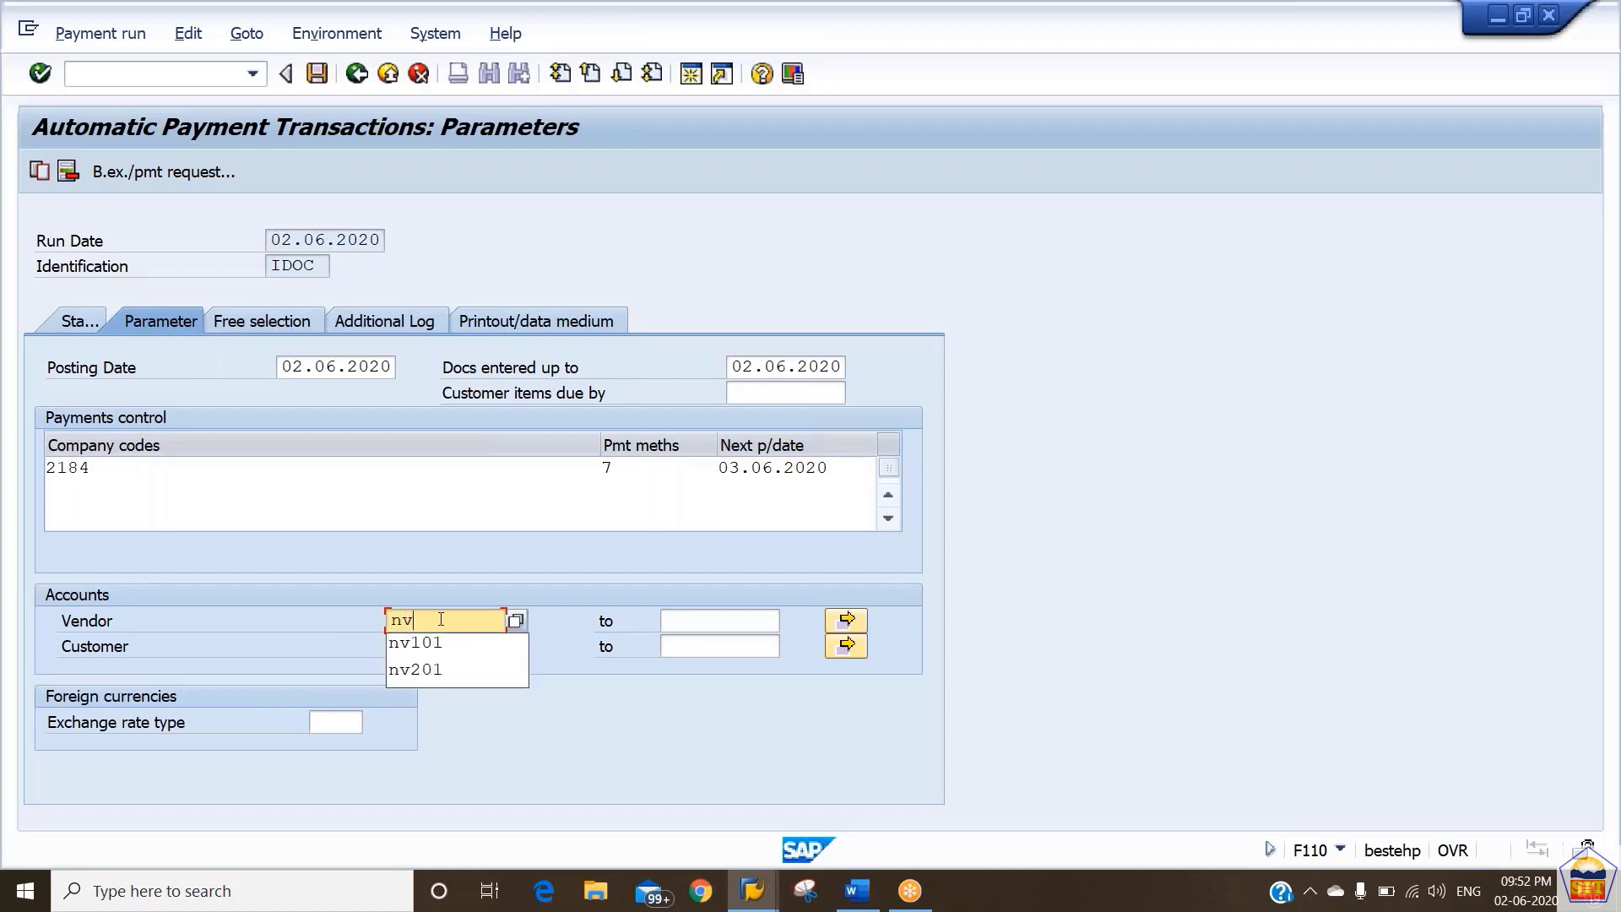
{"action": "key", "text": "Down"}
{"action": "key", "text": "Down"}
{"action": "key", "text": "Tab"}
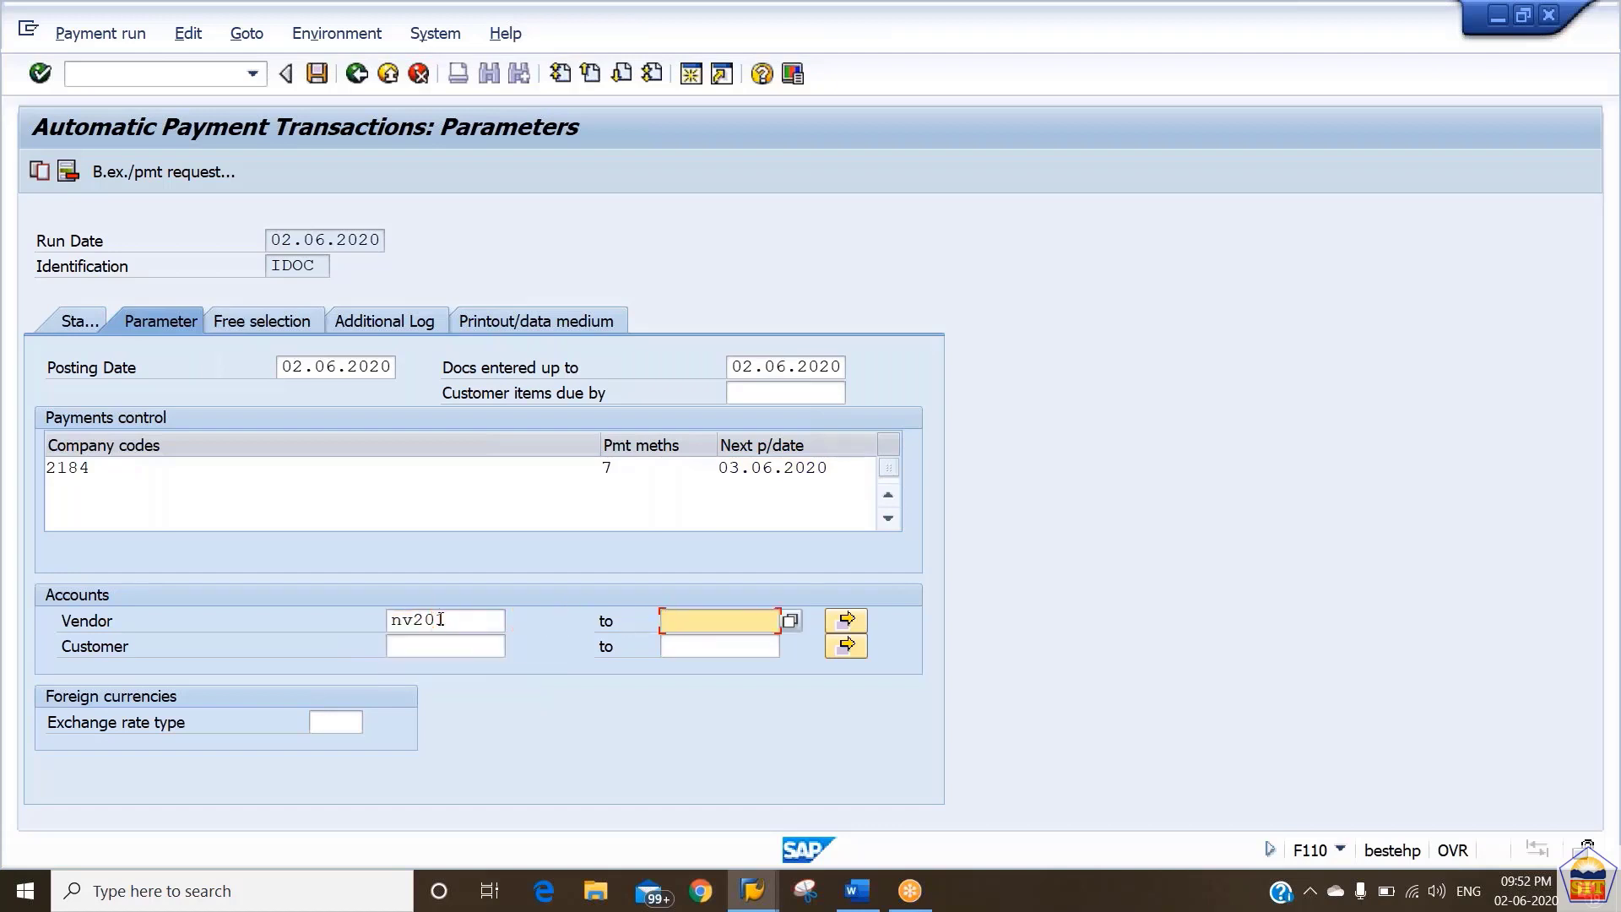
Step: Enable additional logging of the due date check, payment method selection in all cases, and line items of the payment documents
{"action": "left_click", "coordinate": [399, 328]}
{"action": "left_click", "coordinate": [140, 420]}
{"action": "left_click", "coordinate": [132, 445]}
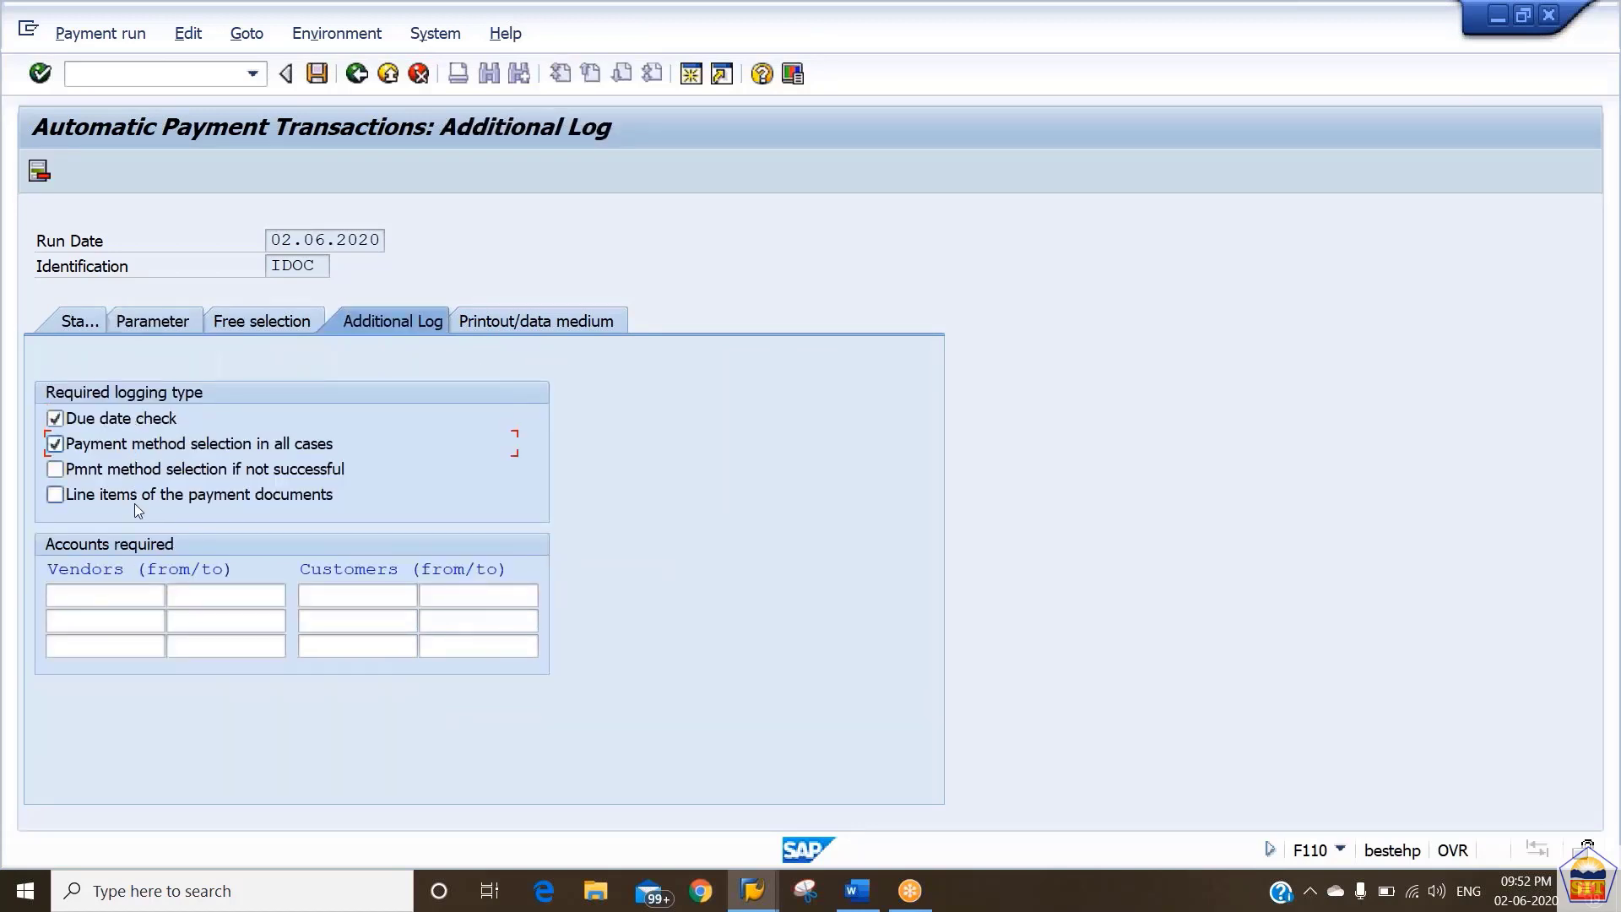
{"action": "left_click", "coordinate": [134, 499]}
Step: Enter NV201 as the vendor range required for the additional log and save the payment run parameters
{"action": "left_click", "coordinate": [119, 596]}
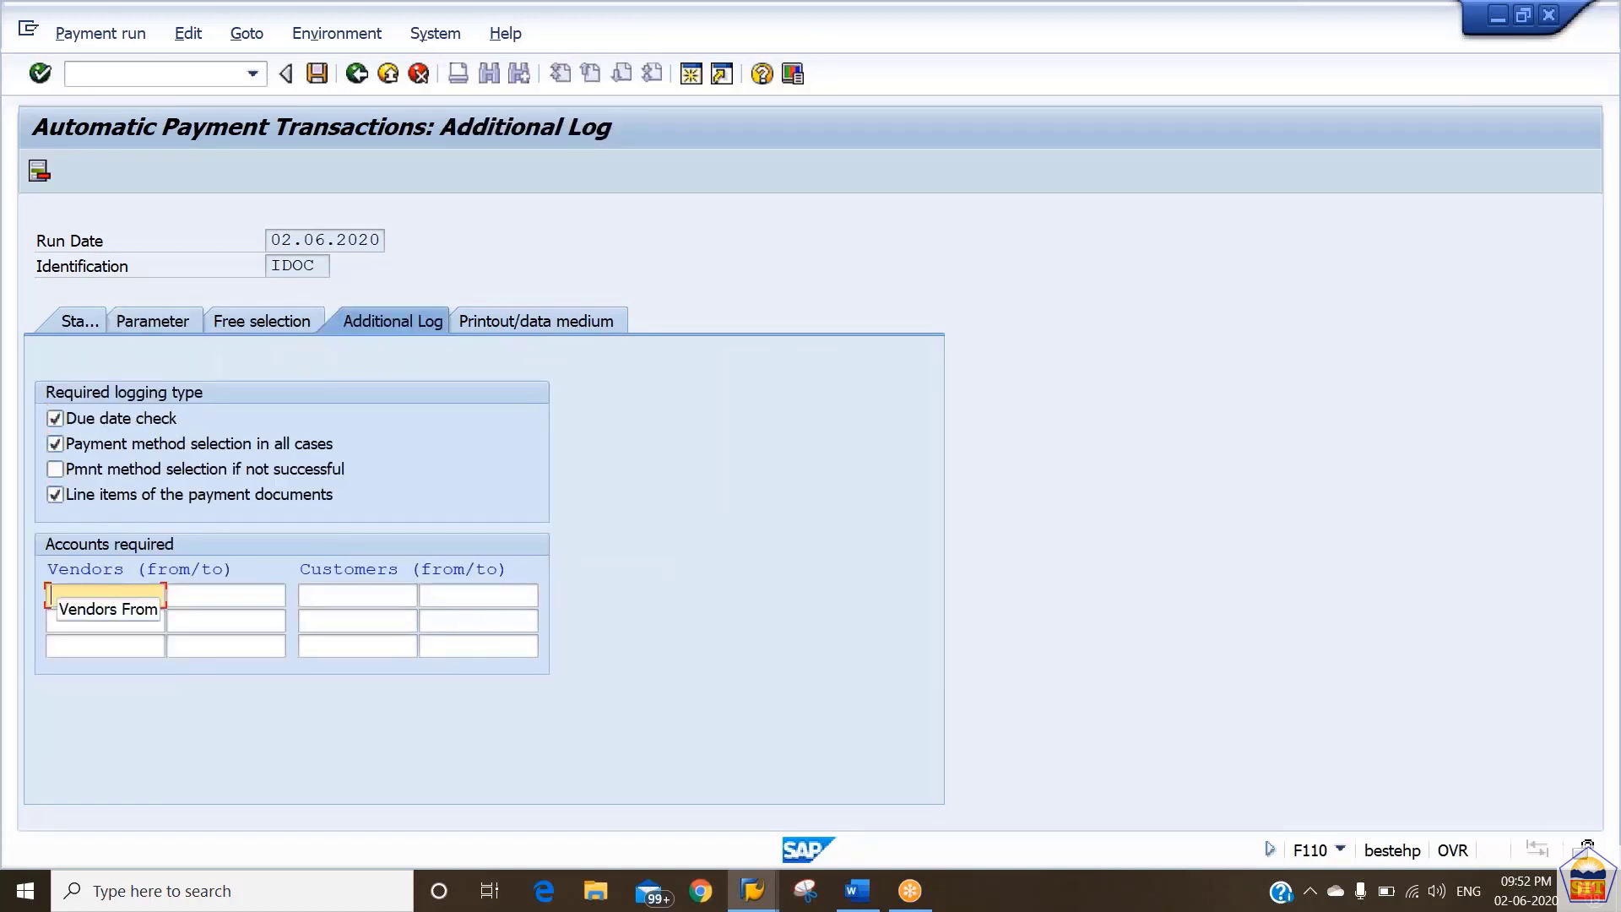
{"action": "key", "text": "Down"}
{"action": "key", "text": "Down"}
{"action": "key", "text": "Down"}
{"action": "key", "text": "Tab"}
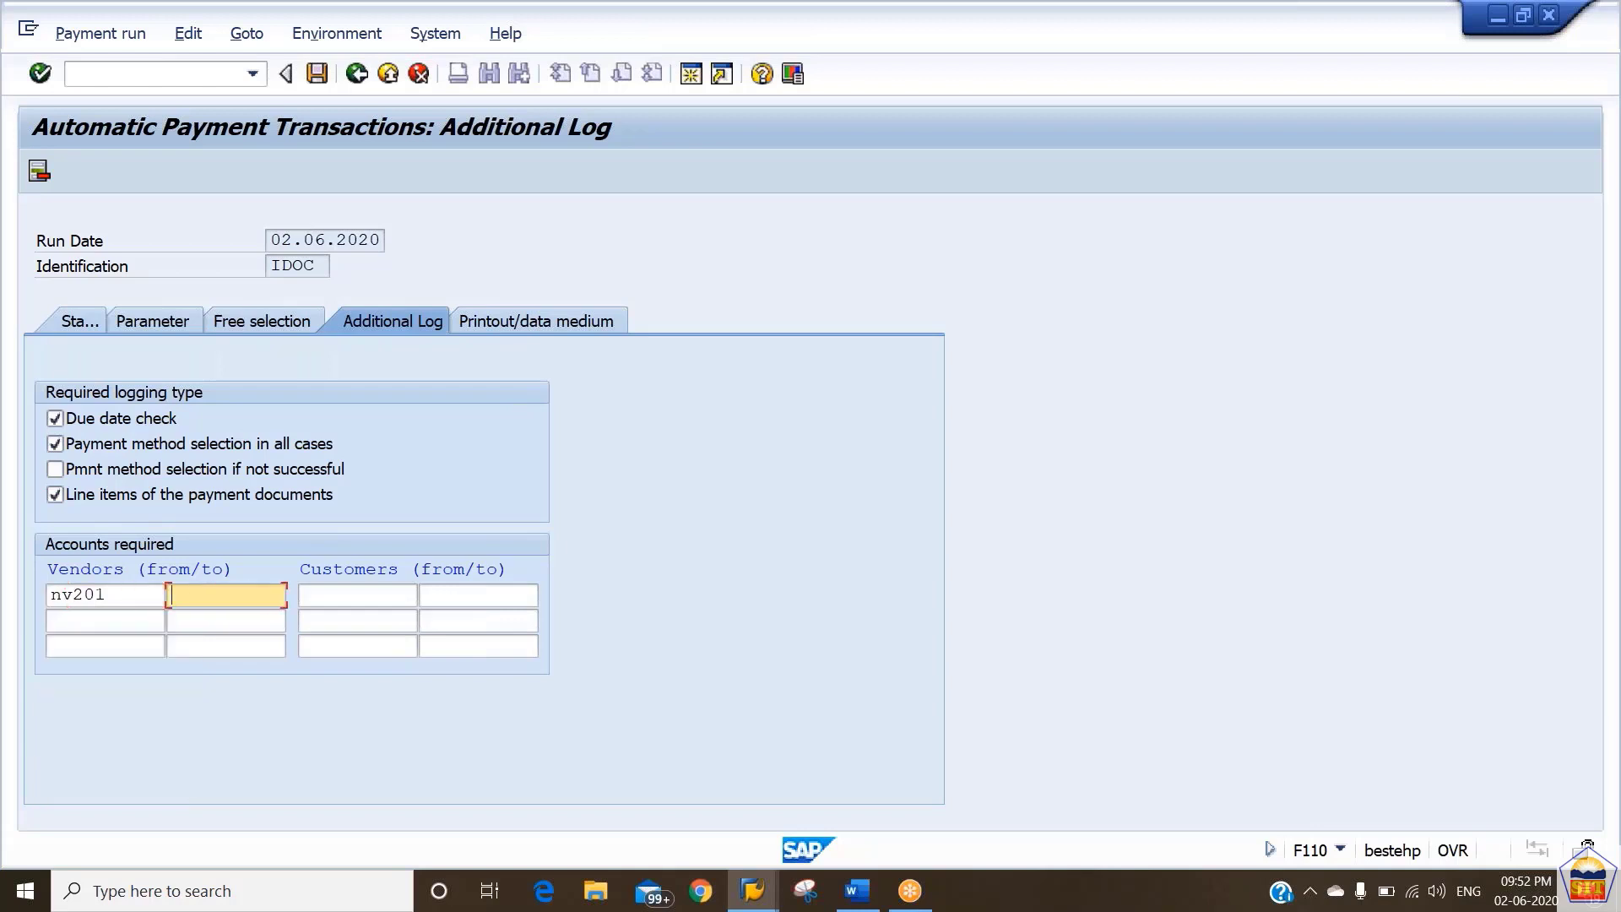
{"action": "key", "text": "shift+Tab"}
{"action": "key", "text": "ctrl+s"}
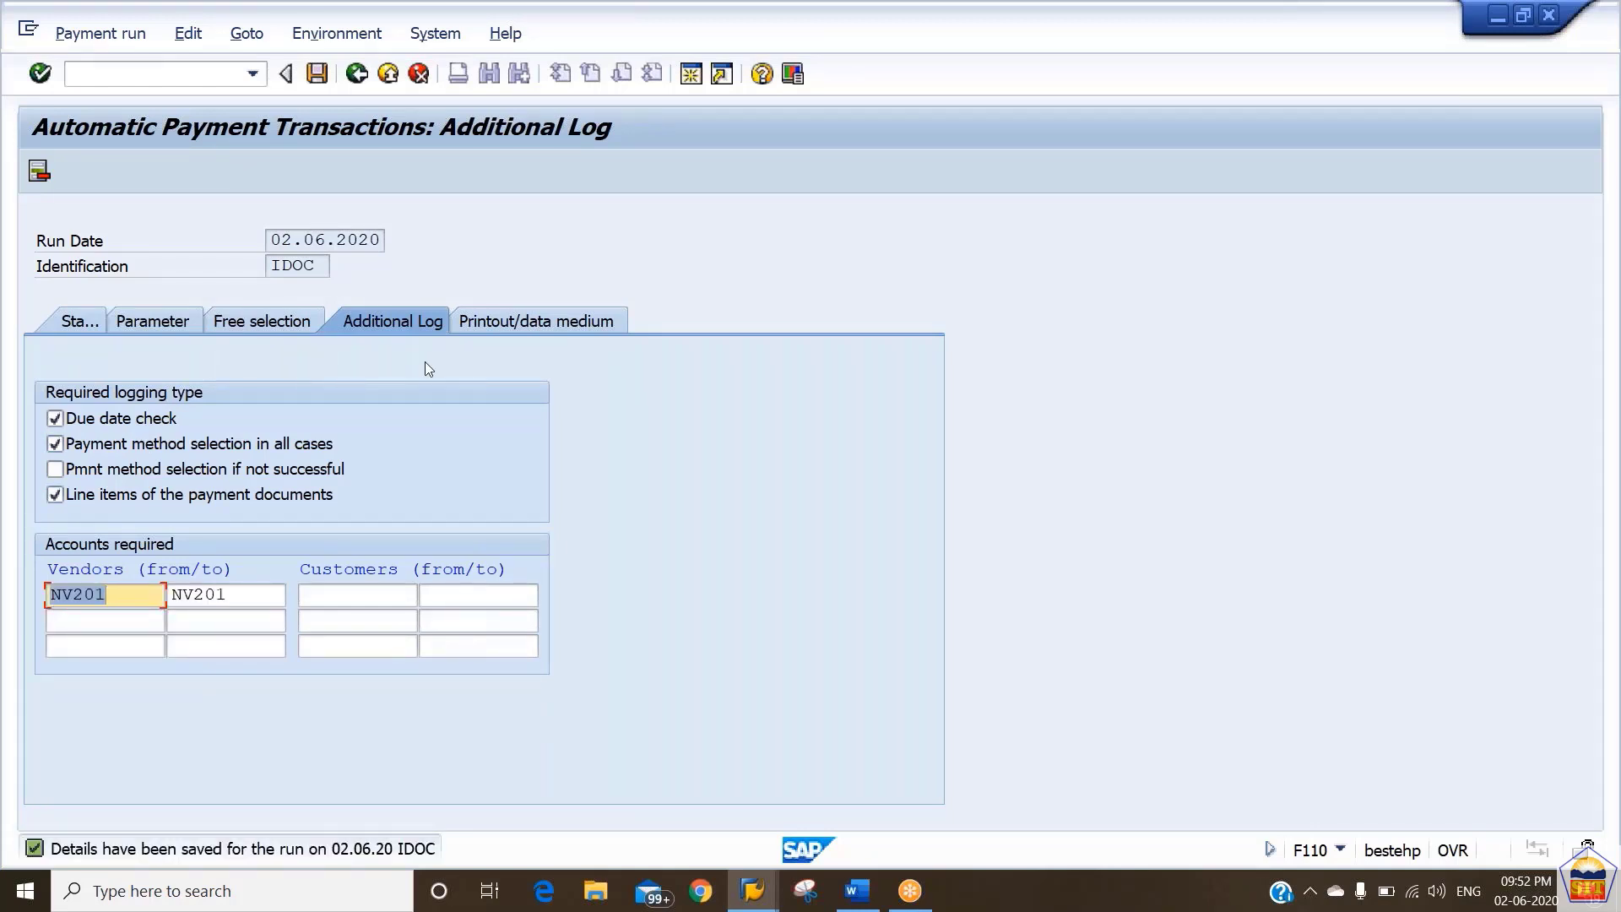
Step: Enter variant idoc2184 for program RFFOEDI1 in the printout and data medium settings
{"action": "left_click", "coordinate": [539, 321]}
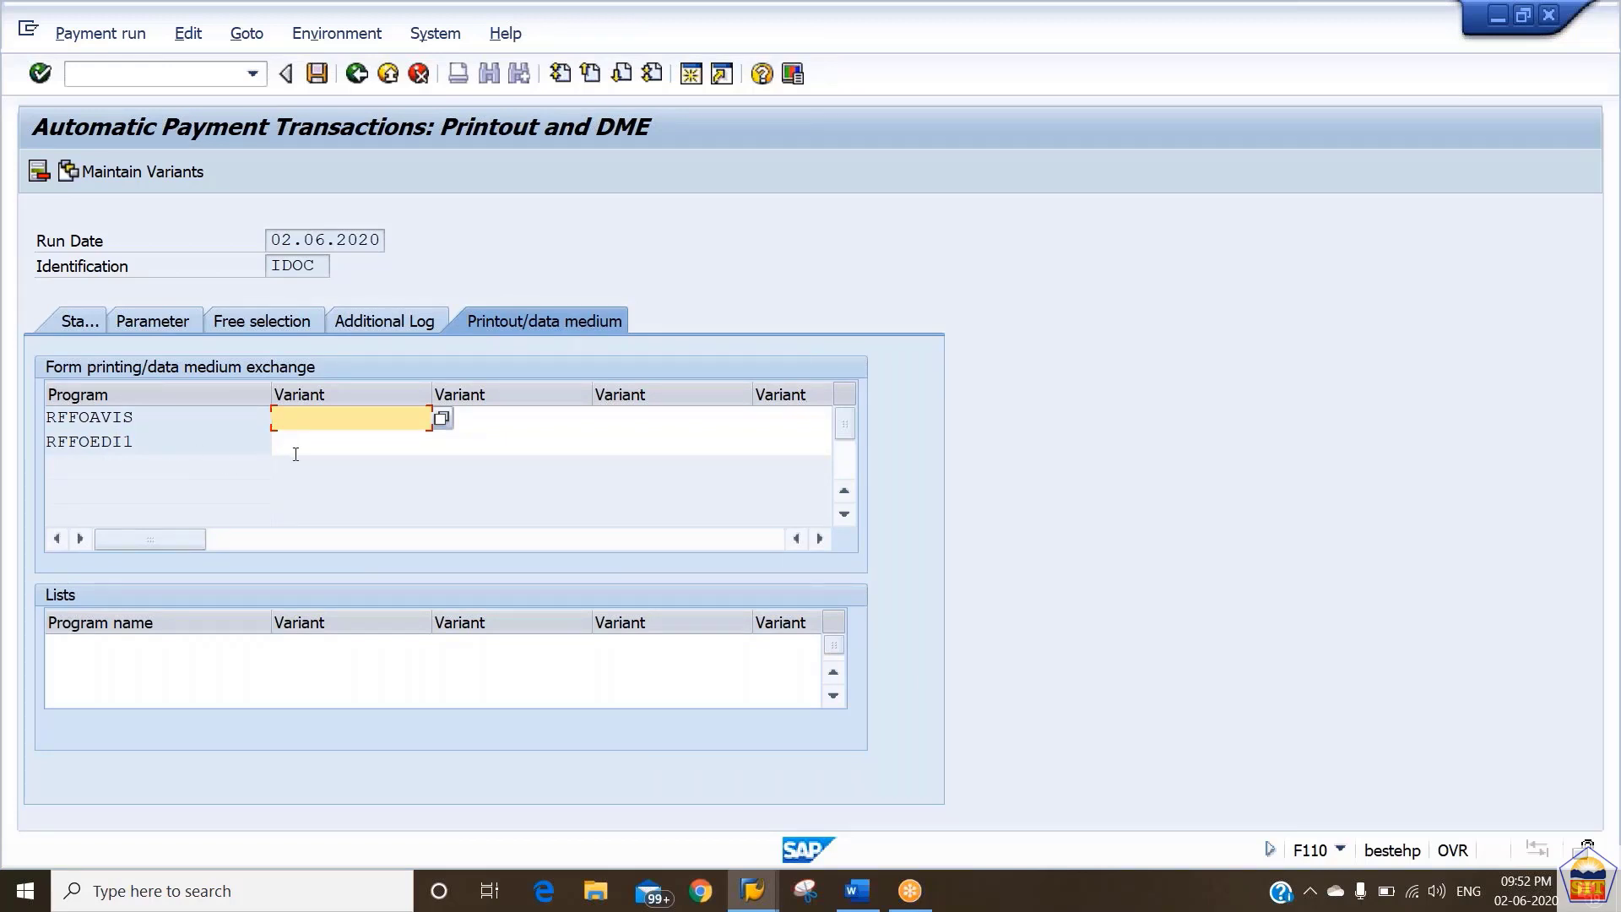
{"action": "left_click", "coordinate": [295, 447]}
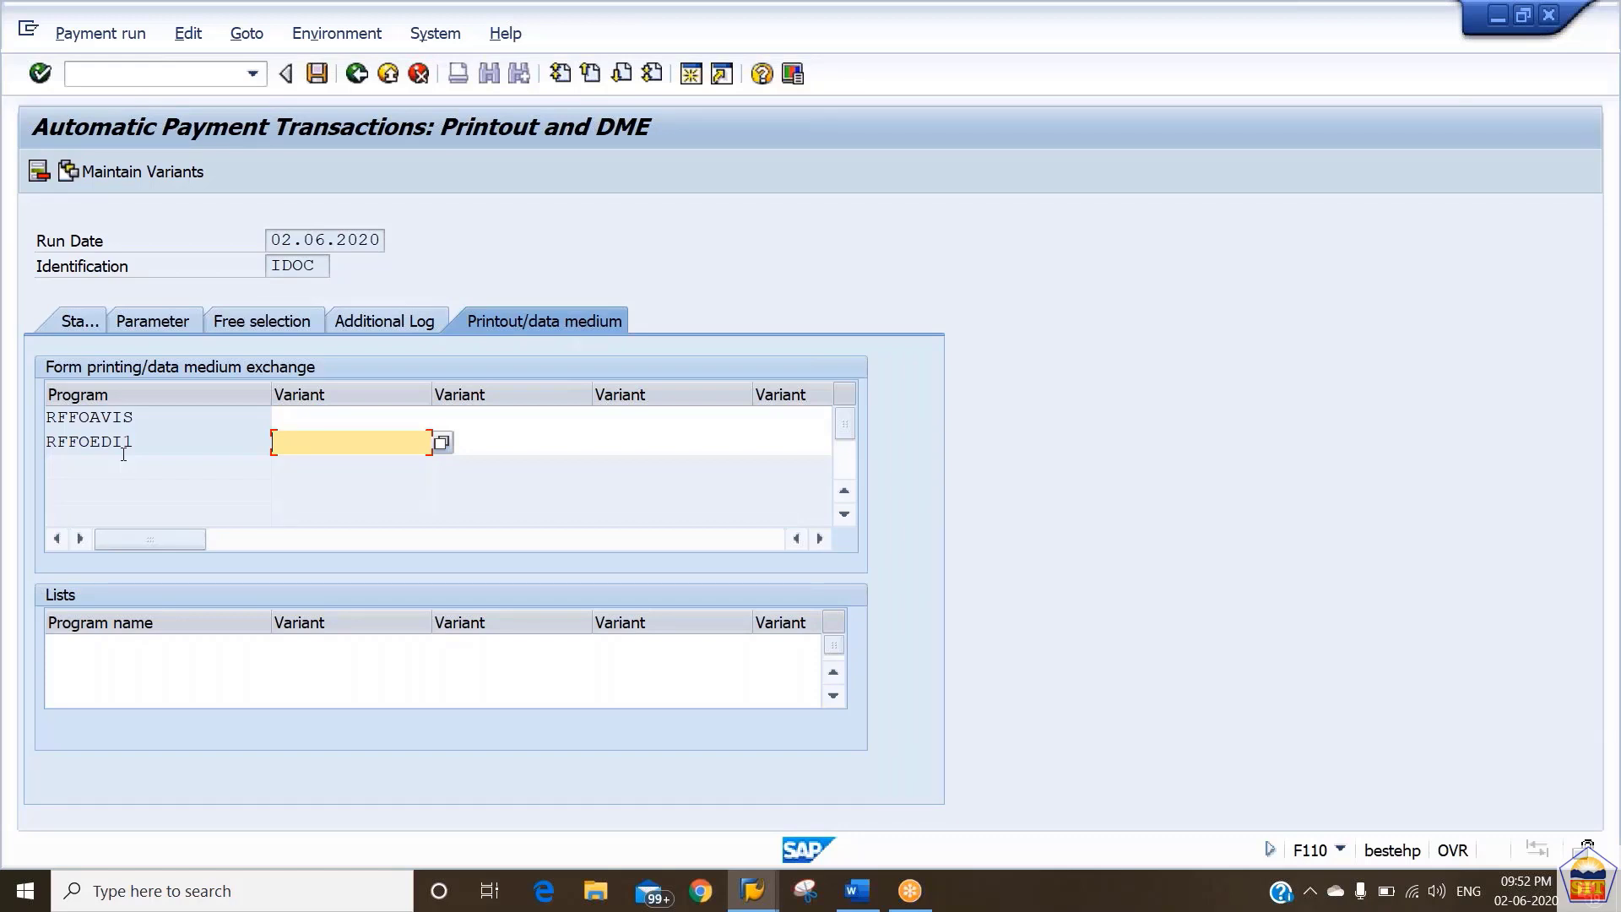
{"action": "type", "text": "idoc2184"}
Step: Open the new RFFOEDI1 variant for maintenance, assigning it to all selection screens
{"action": "left_click", "coordinate": [144, 172]}
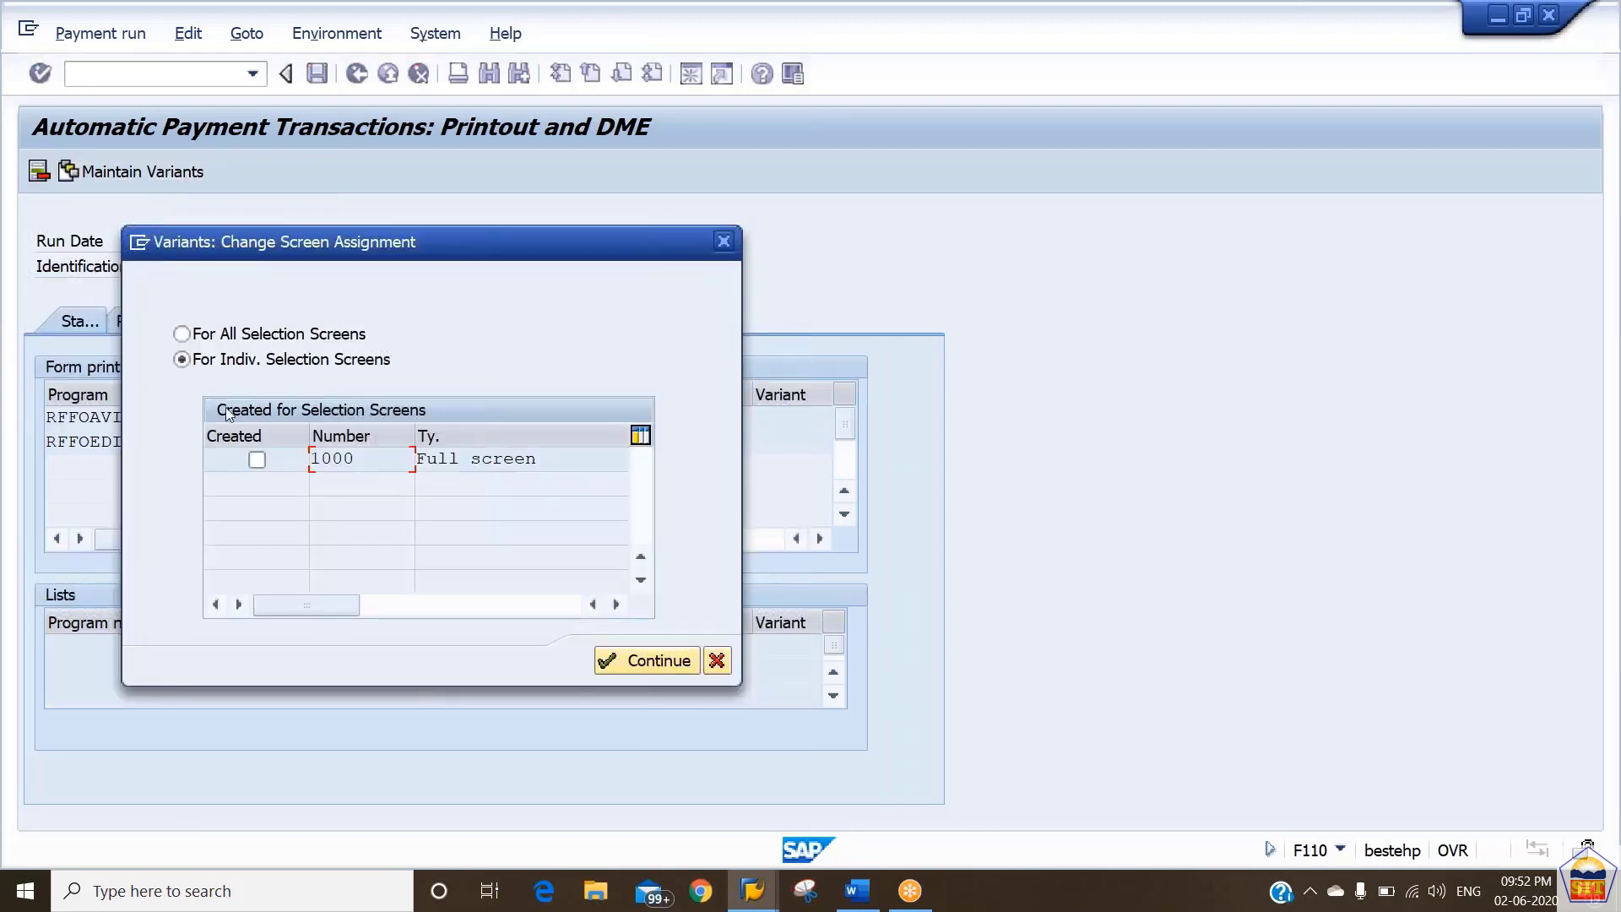
{"action": "left_click", "coordinate": [246, 340]}
{"action": "key", "text": "Return"}
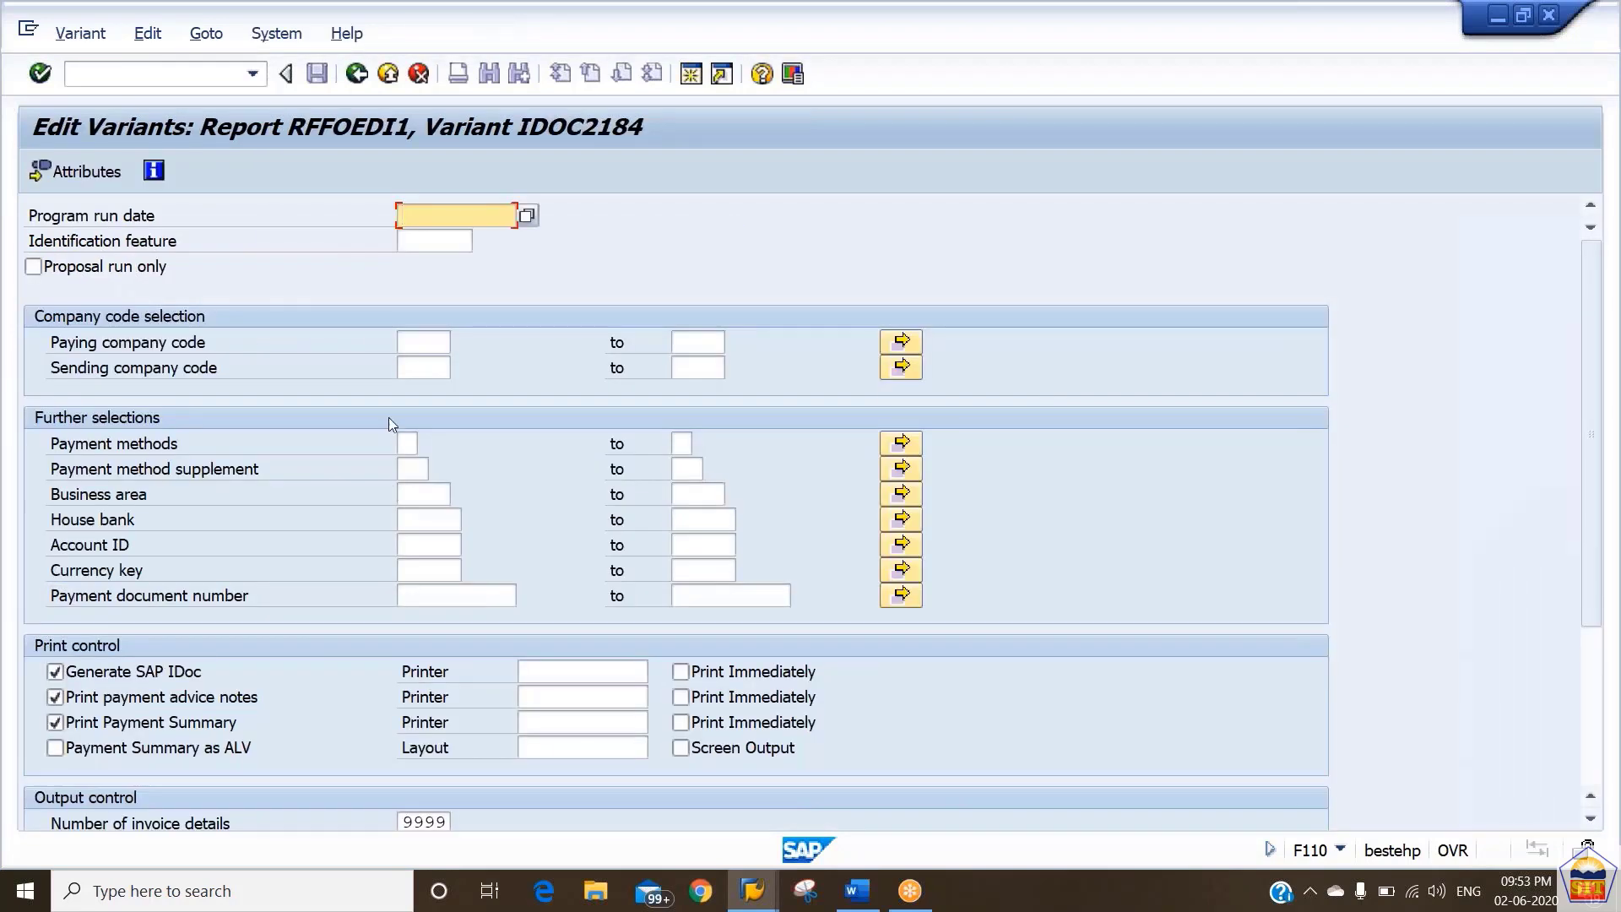
Step: Set the paying company code to 2184 and the payment method to 7 in the variant's selections
{"action": "left_click", "coordinate": [413, 341]}
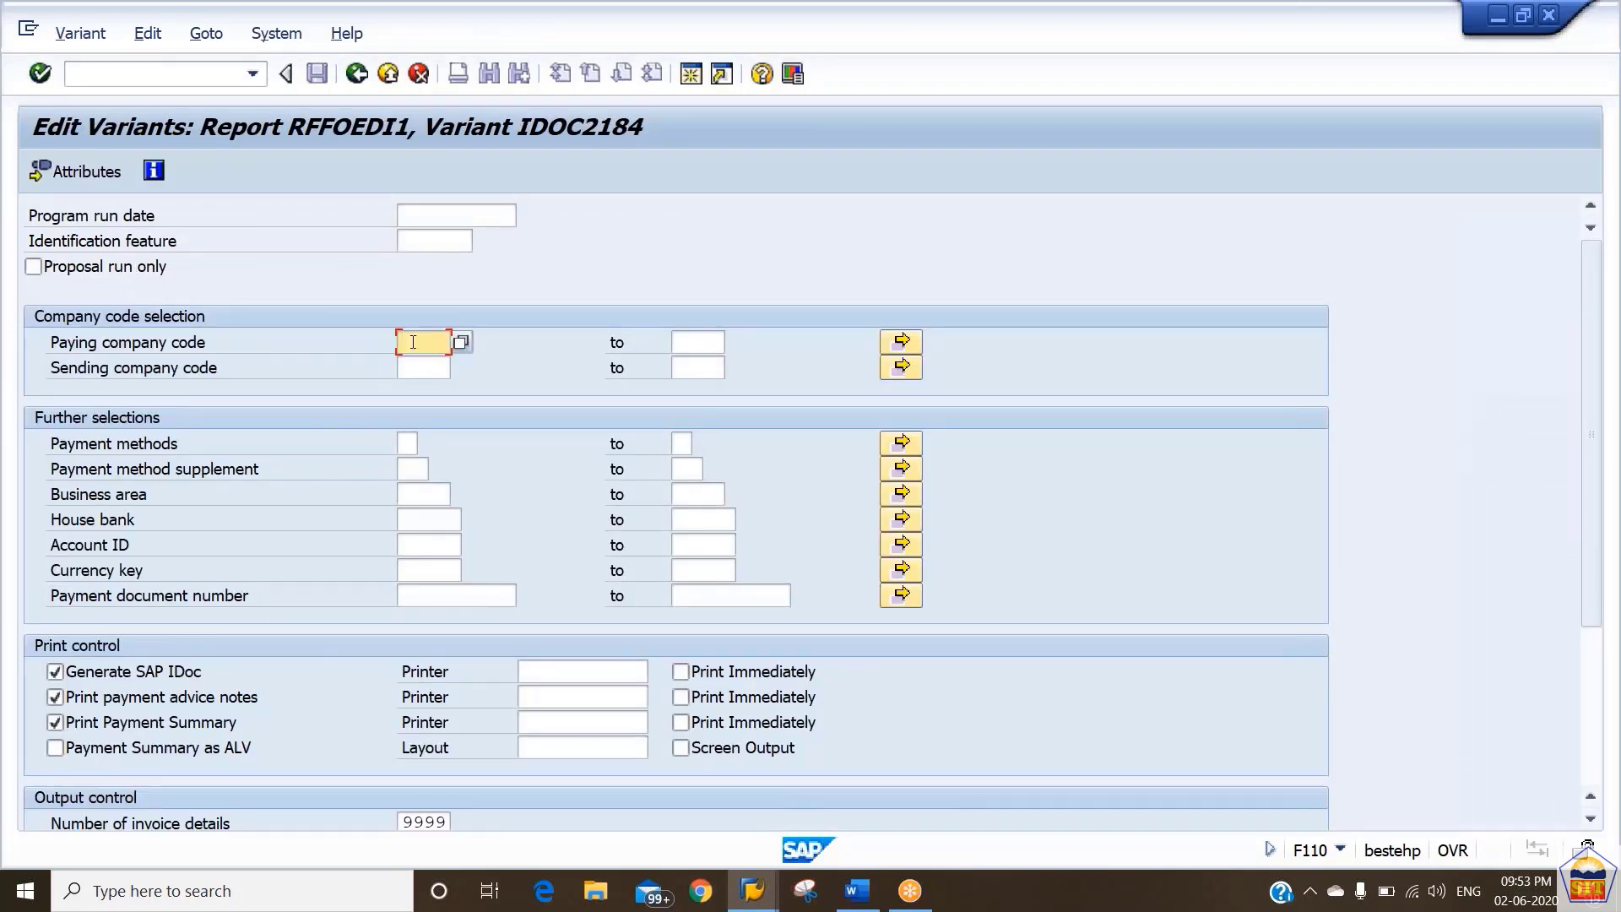
{"action": "type", "text": "2184"}
{"action": "key", "text": "Tab"}
{"action": "key", "text": "Tab"}
{"action": "key", "text": "Tab"}
{"action": "key", "text": "Tab"}
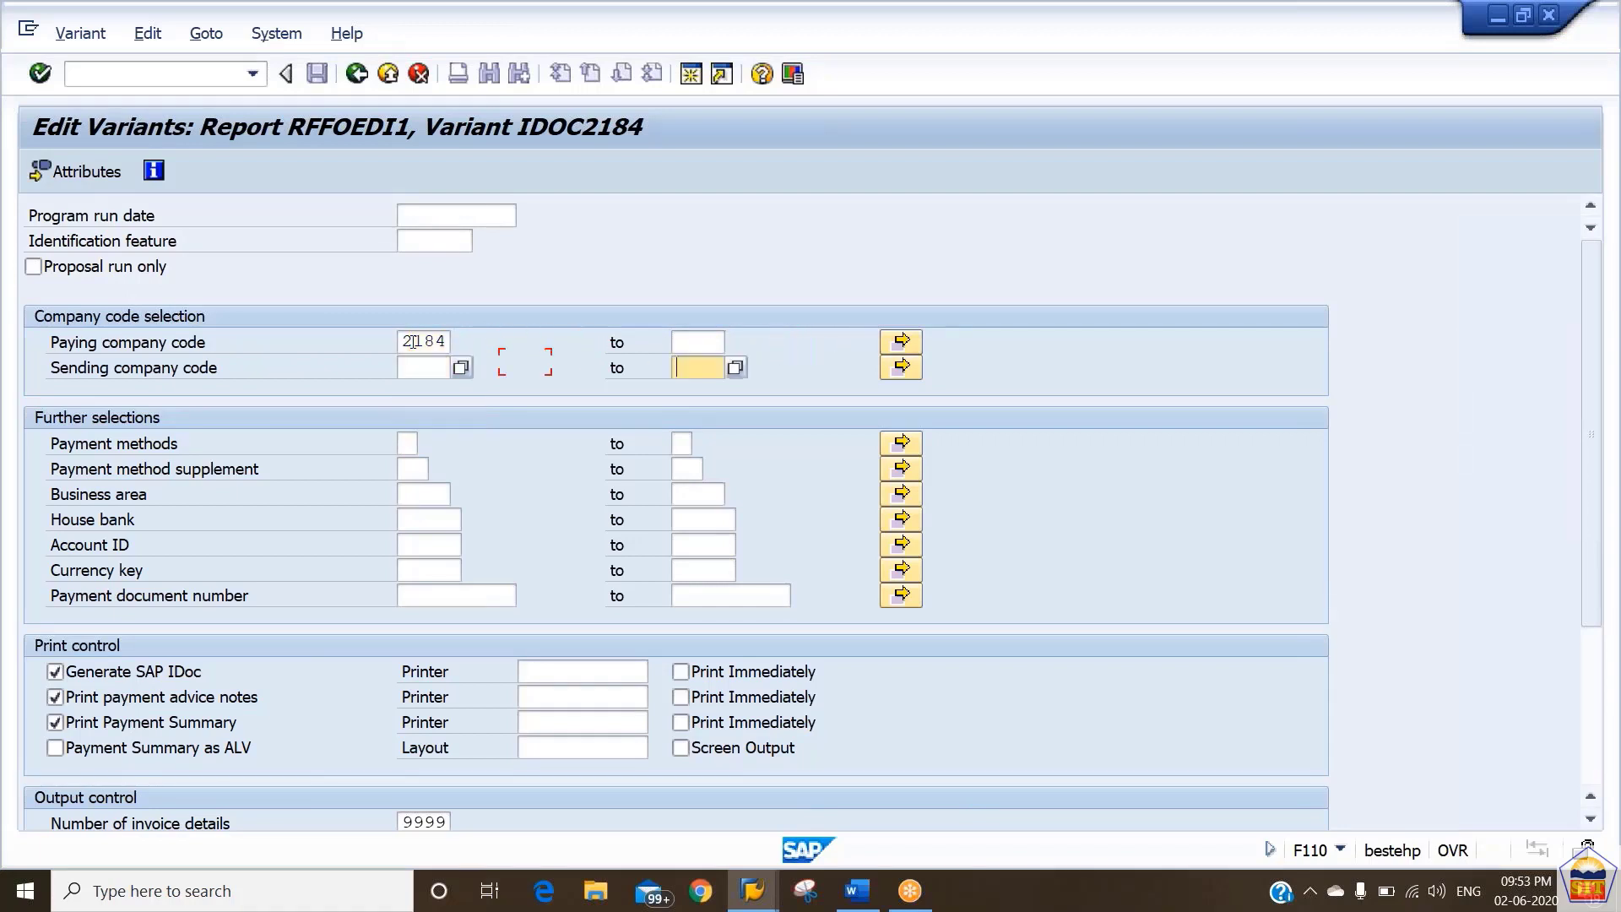
{"action": "key", "text": "Tab"}
{"action": "key", "text": "Tab"}
{"action": "key", "text": "shift+Tab"}
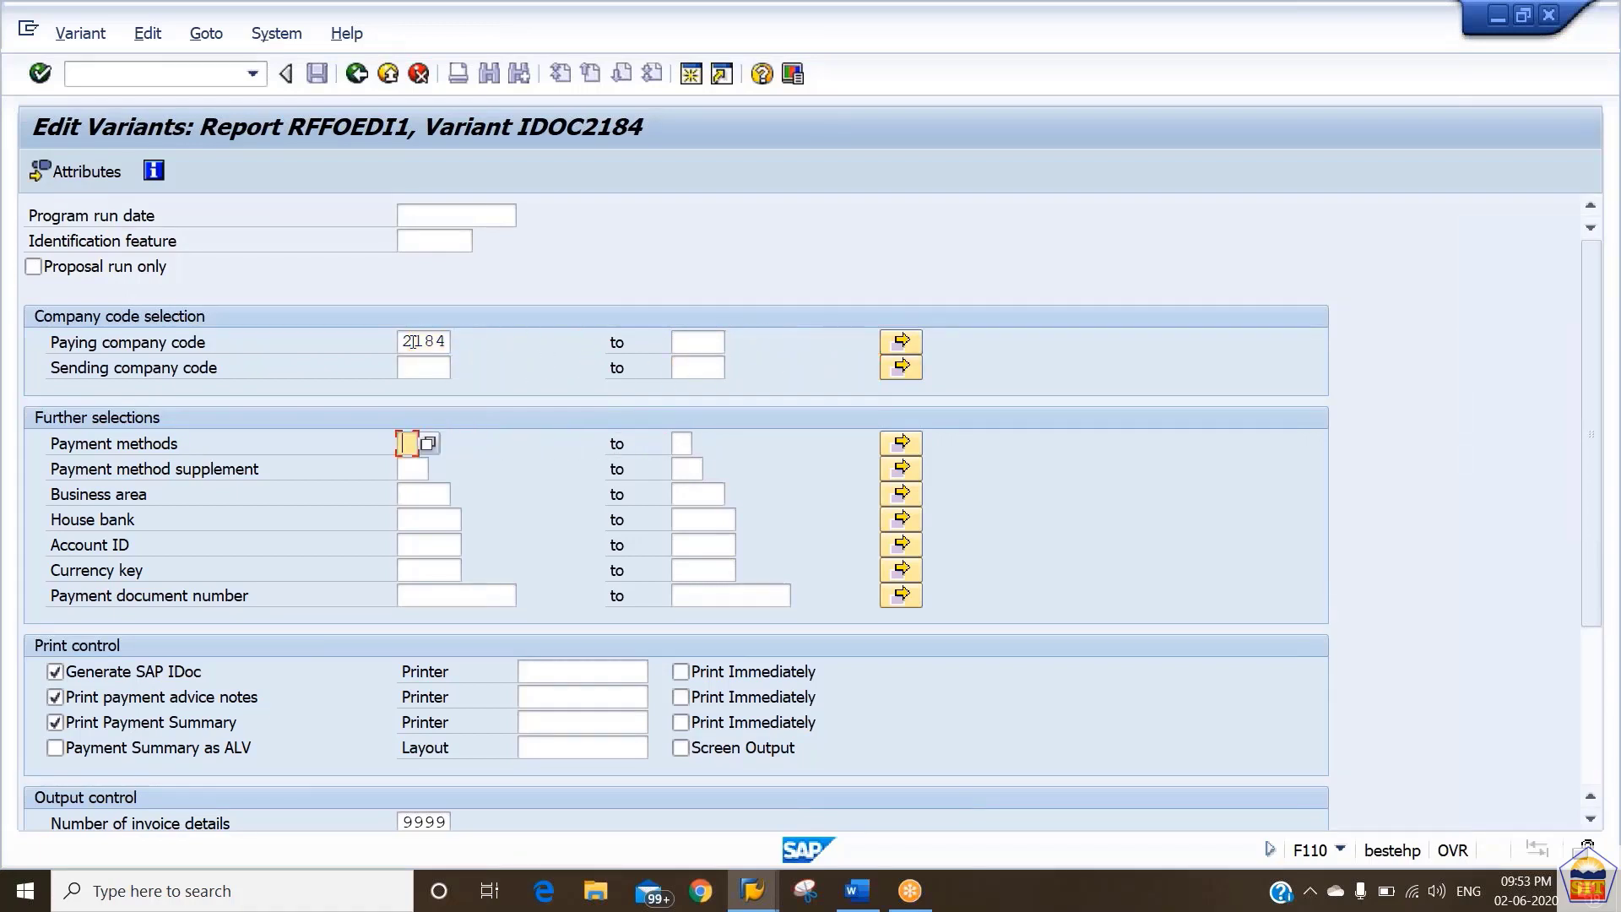
{"action": "type", "text": "7"}
Step: Choose CT84 as the house bank from the list of house banks for company code 2184
{"action": "key", "text": "Tab"}
{"action": "key", "text": "Tab"}
{"action": "key", "text": "Tab"}
{"action": "key", "text": "Tab"}
{"action": "key", "text": "Tab"}
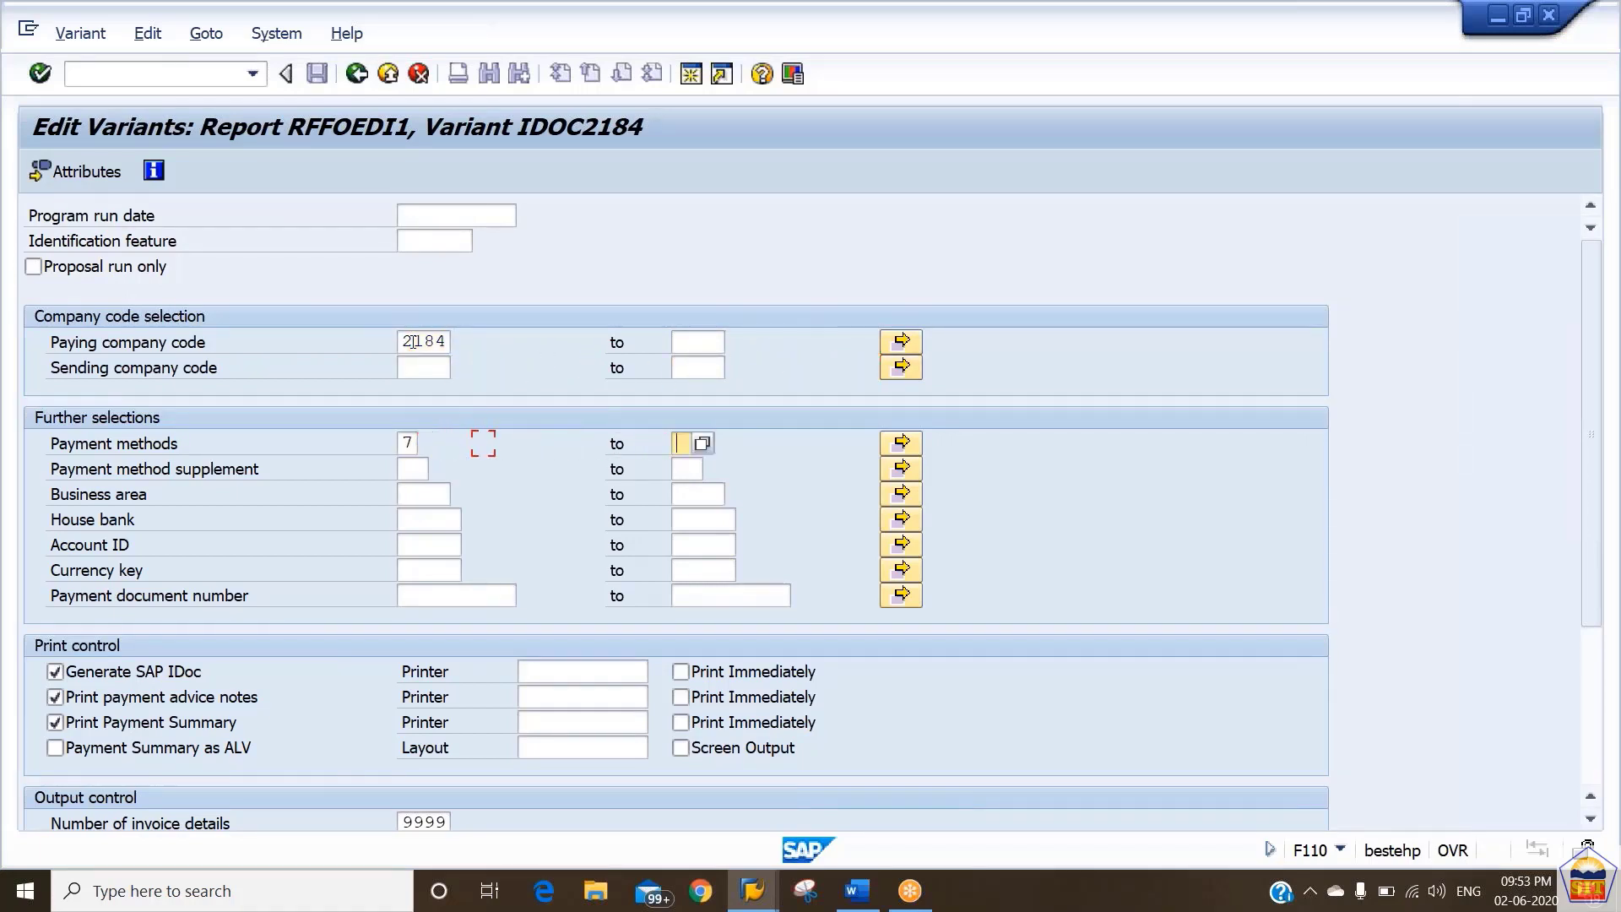
{"action": "key", "text": "Tab"}
{"action": "key", "text": "Tab"}
{"action": "key", "text": "Tab"}
{"action": "key", "text": "Tab"}
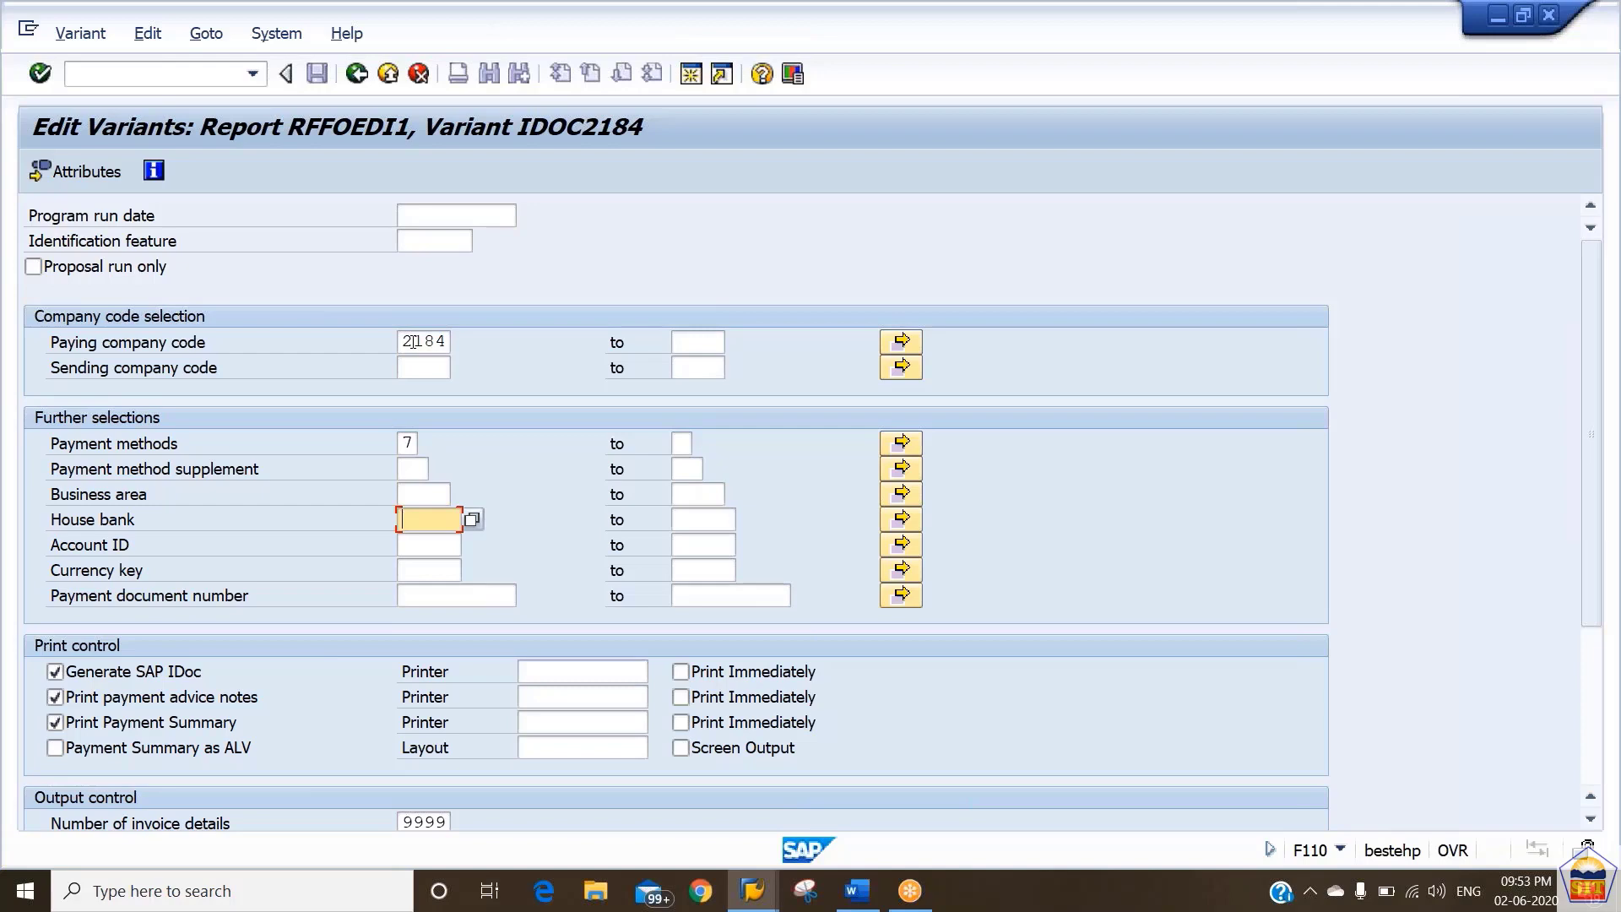
{"action": "left_click", "coordinate": [471, 518]}
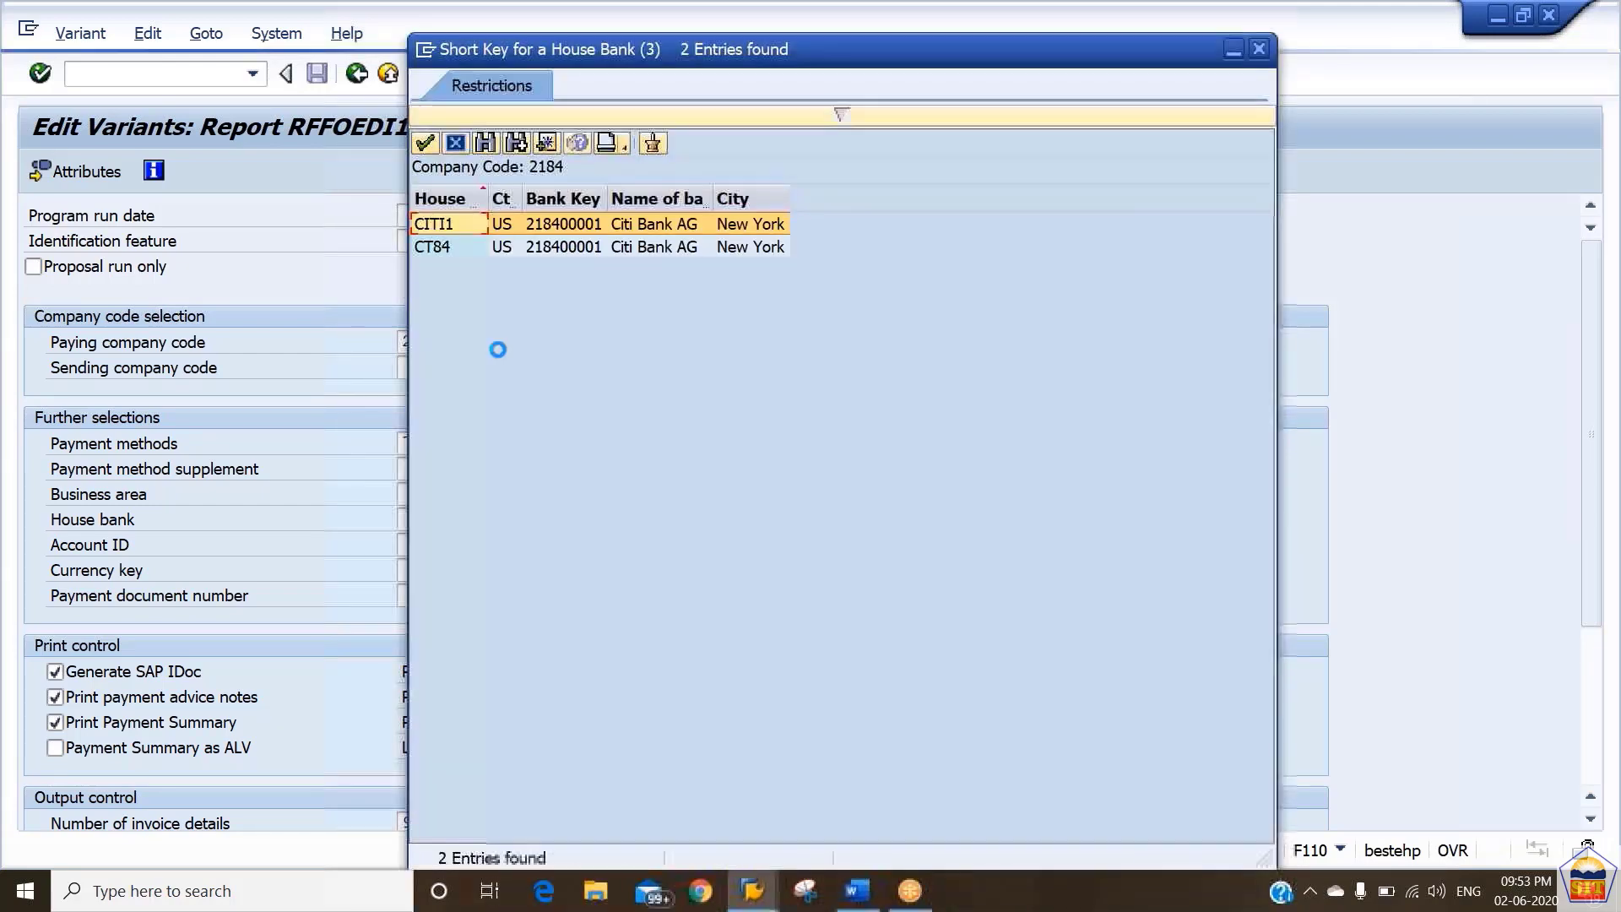
{"action": "double_click", "coordinate": [579, 247]}
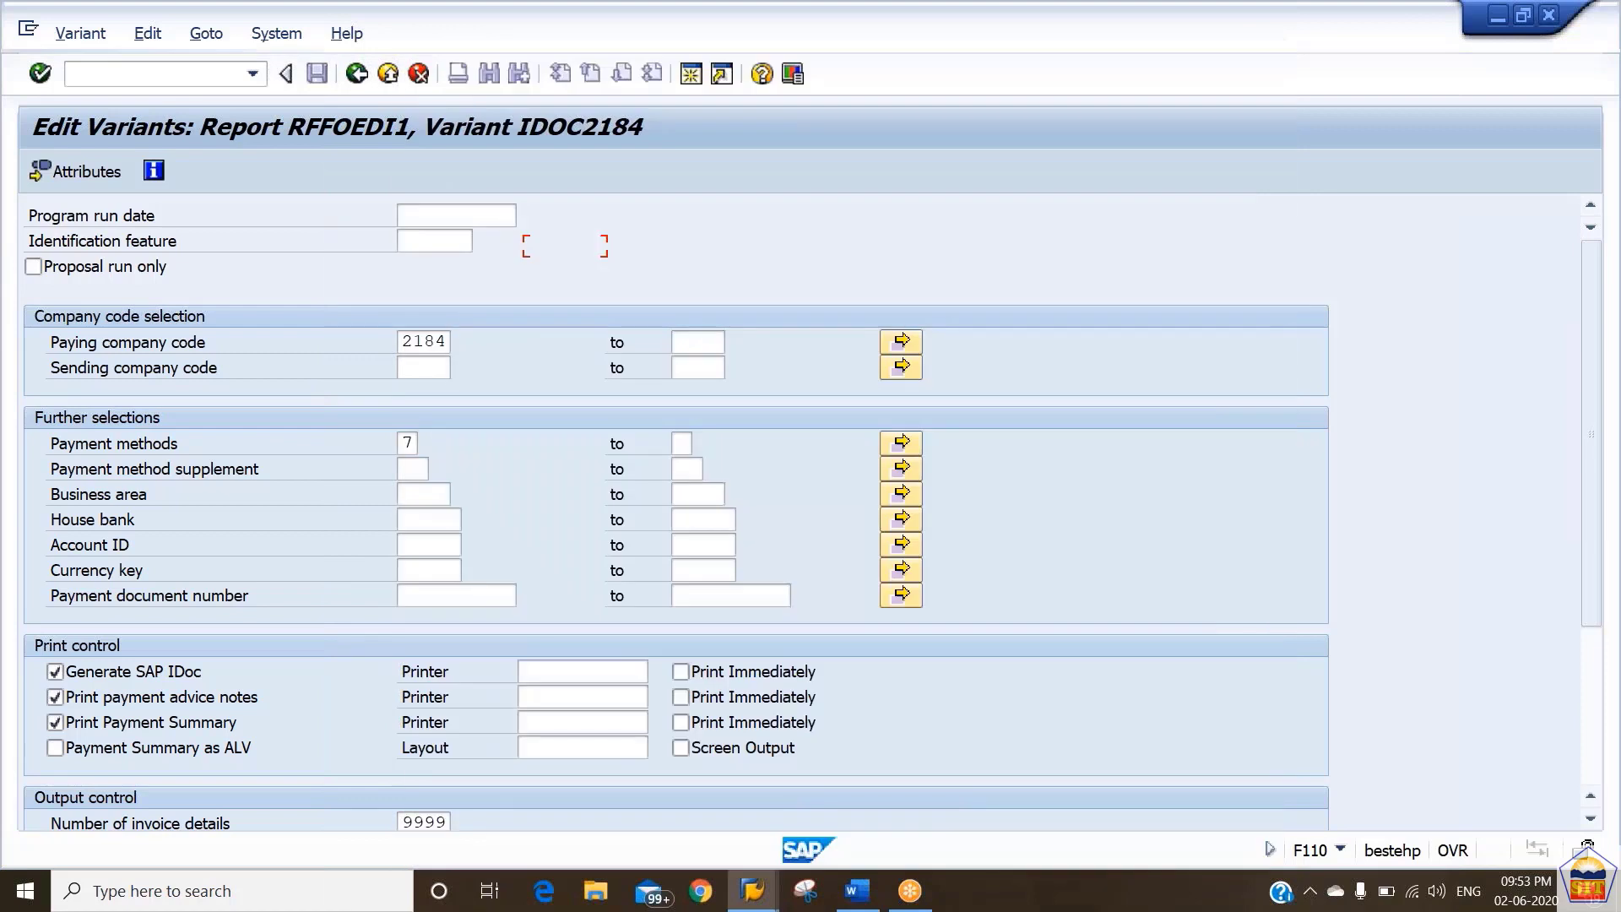
Step: Set the account ID for the house bank to 00001
{"action": "left_click", "coordinate": [453, 547]}
{"action": "type", "text": "0001"}
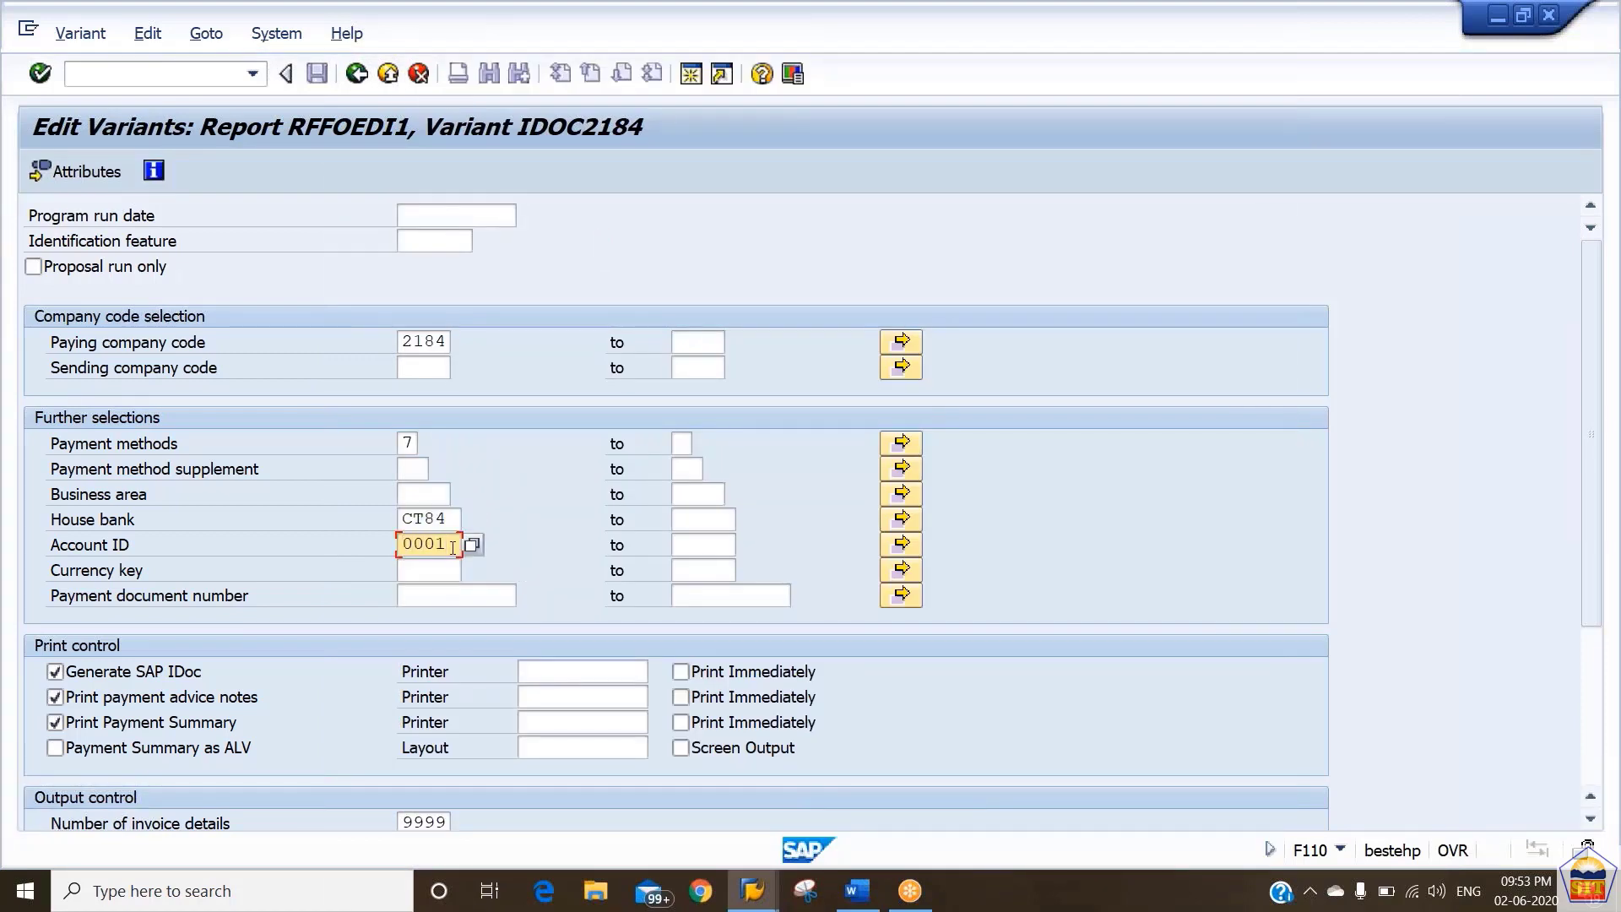
{"action": "key", "text": "BackSpace"}
{"action": "type", "text": "01"}
Step: Enable immediate printing for the SAP IDoc, the payment advice notes and the payment summary
{"action": "left_click", "coordinate": [714, 673]}
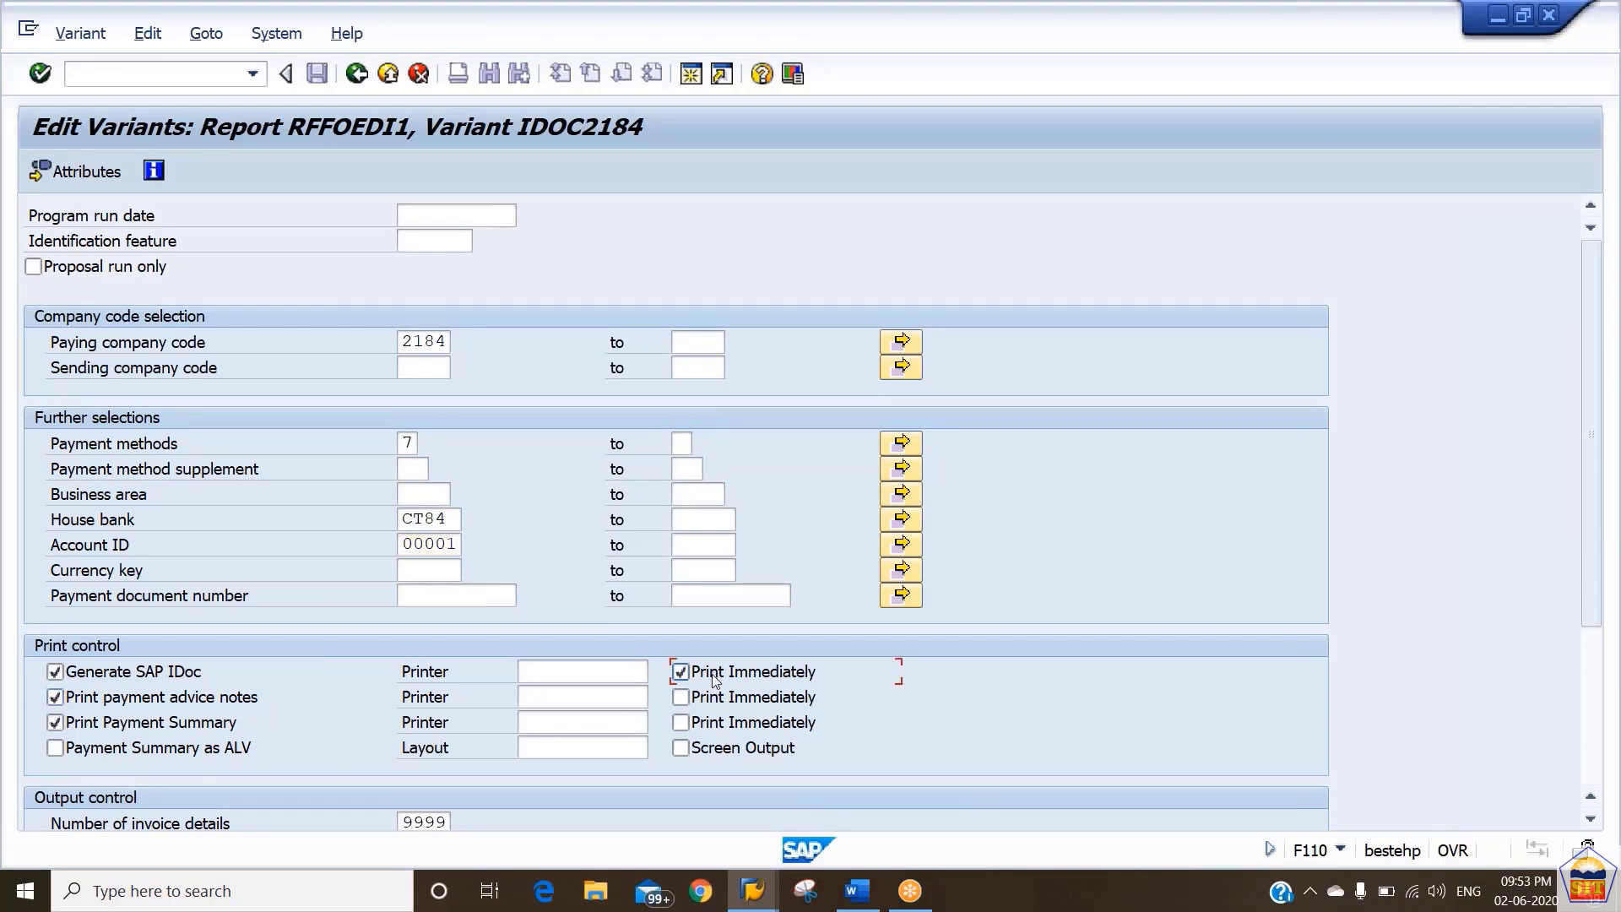
{"action": "left_click", "coordinate": [715, 698]}
{"action": "left_click", "coordinate": [715, 723]}
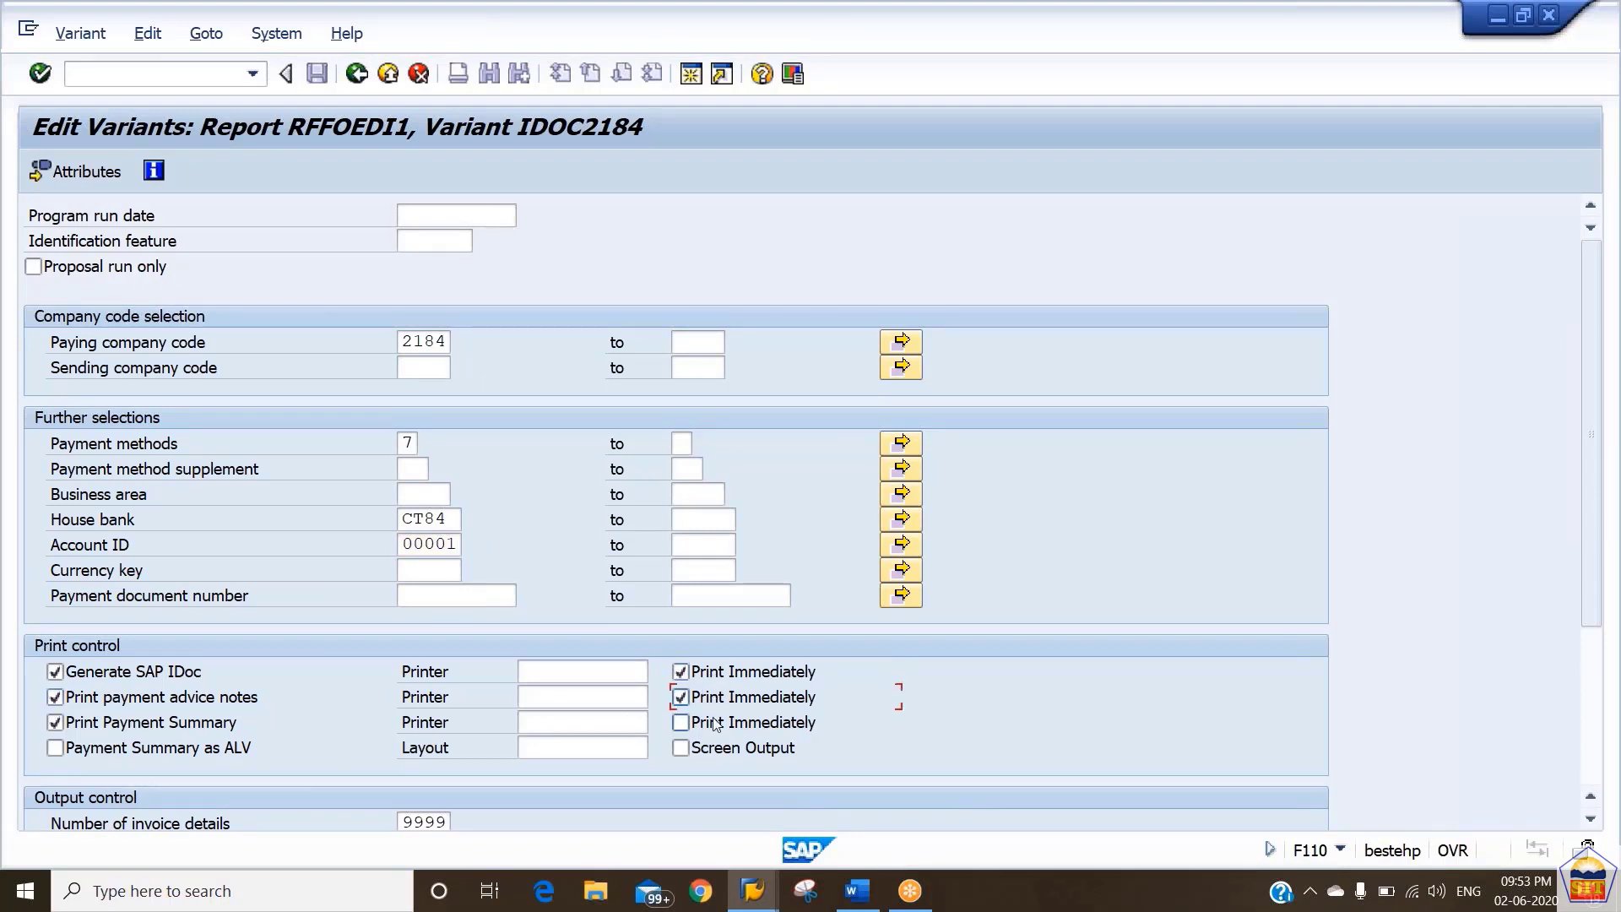
Step: Assign printer LP01 to the SAP IDoc, the payment advice notes and the payment summary
{"action": "left_click", "coordinate": [583, 670]}
{"action": "type", "text": "LP01"}
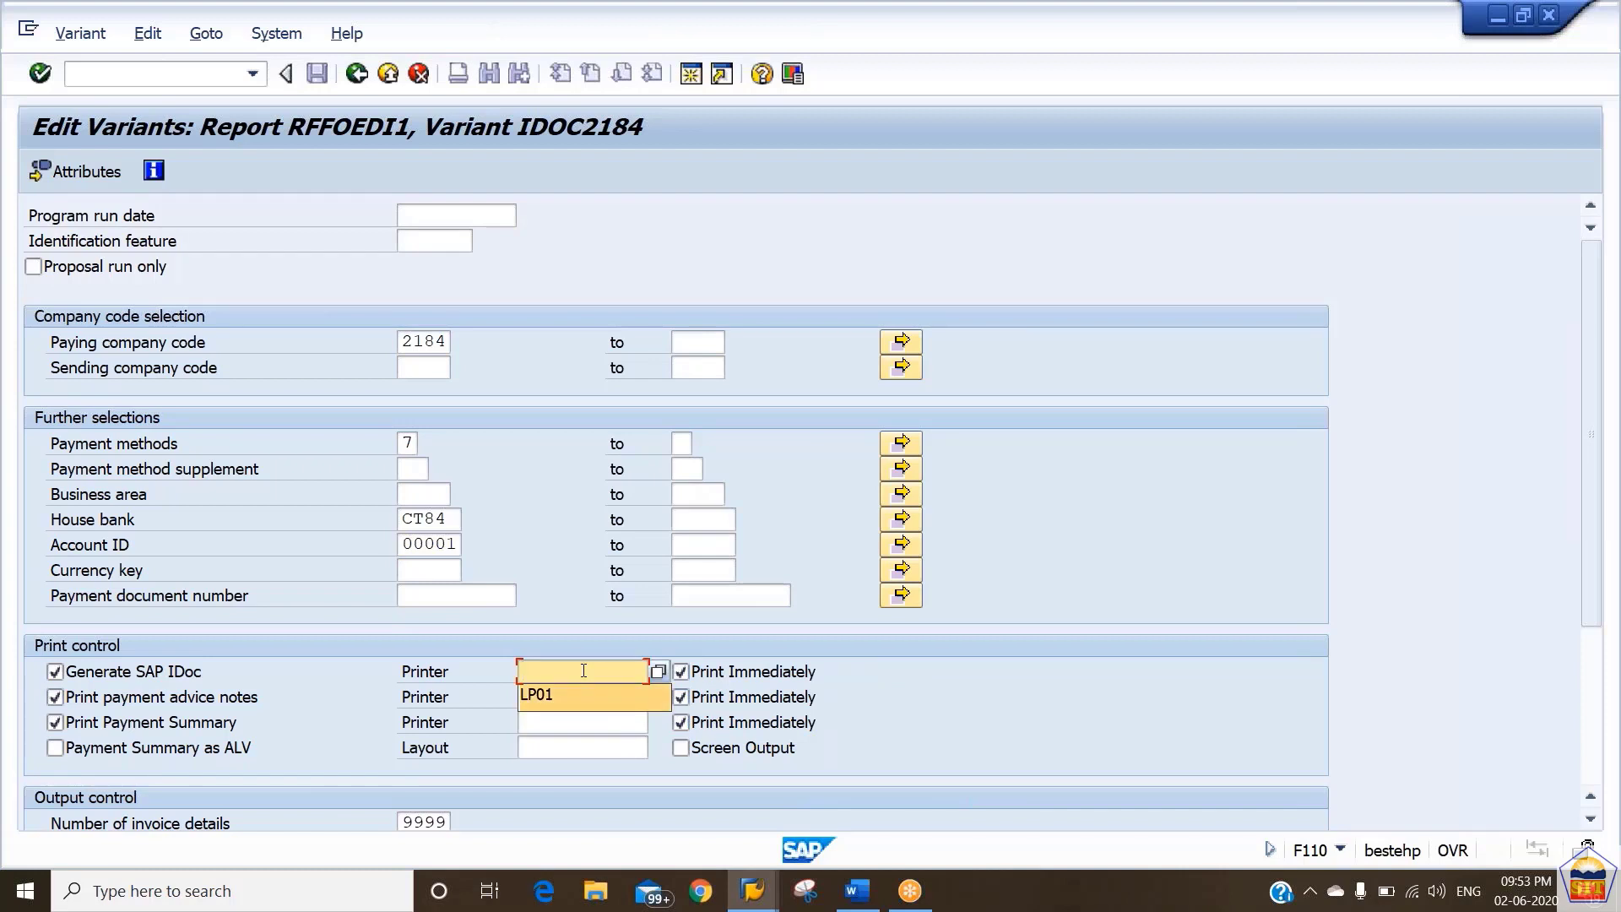
{"action": "key", "text": "Tab"}
{"action": "key", "text": "Tab"}
{"action": "key", "text": "Tab"}
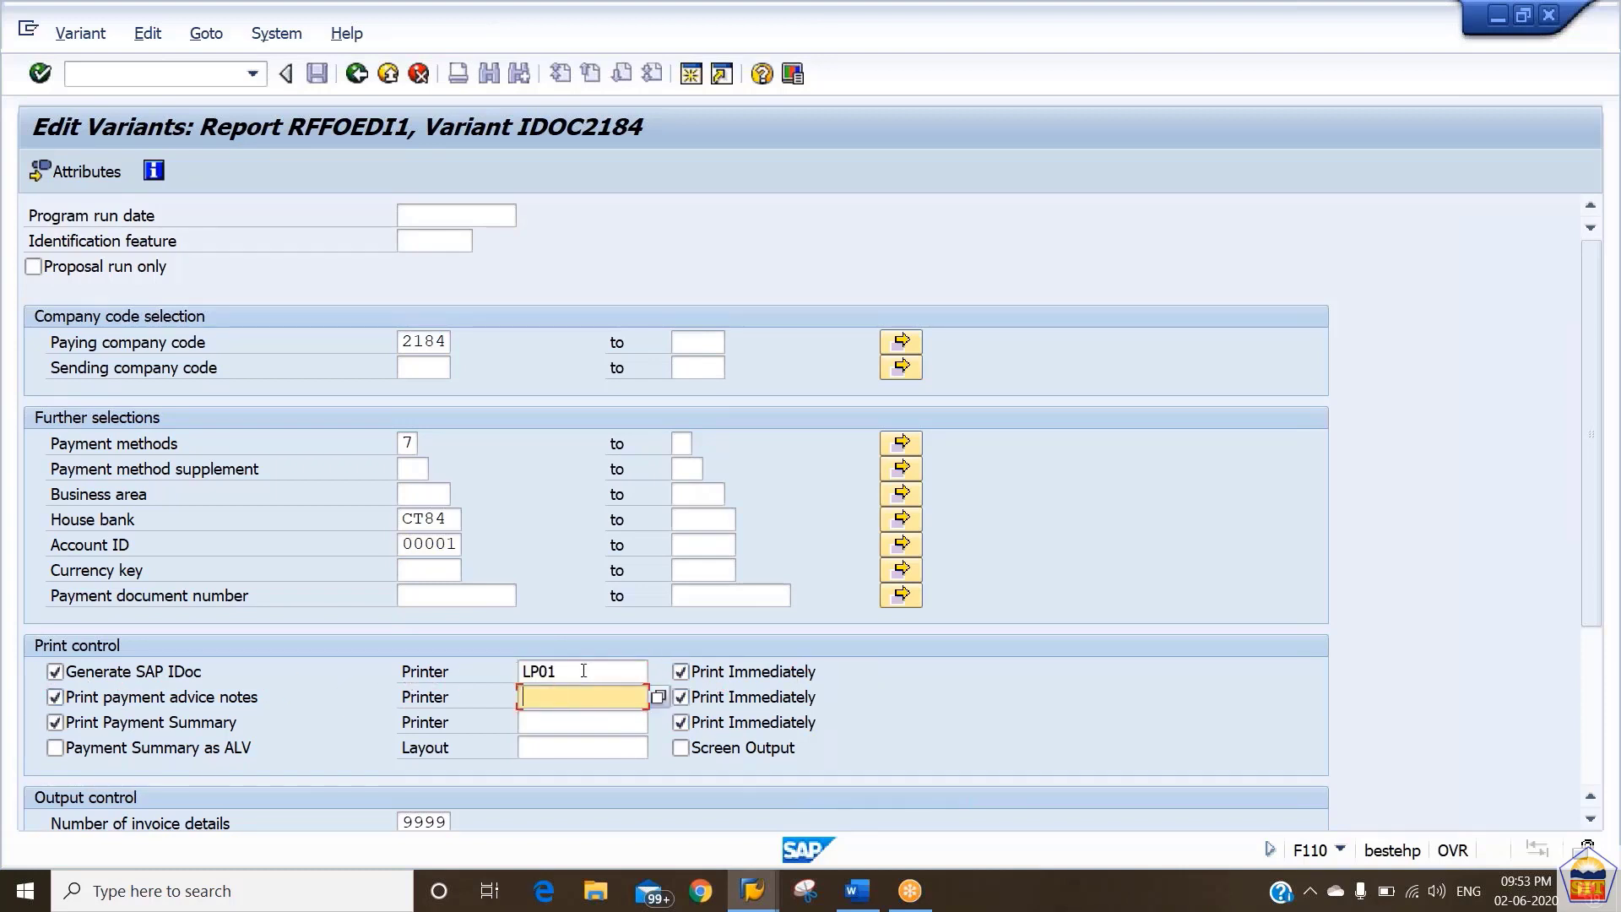
{"action": "type", "text": "LP01"}
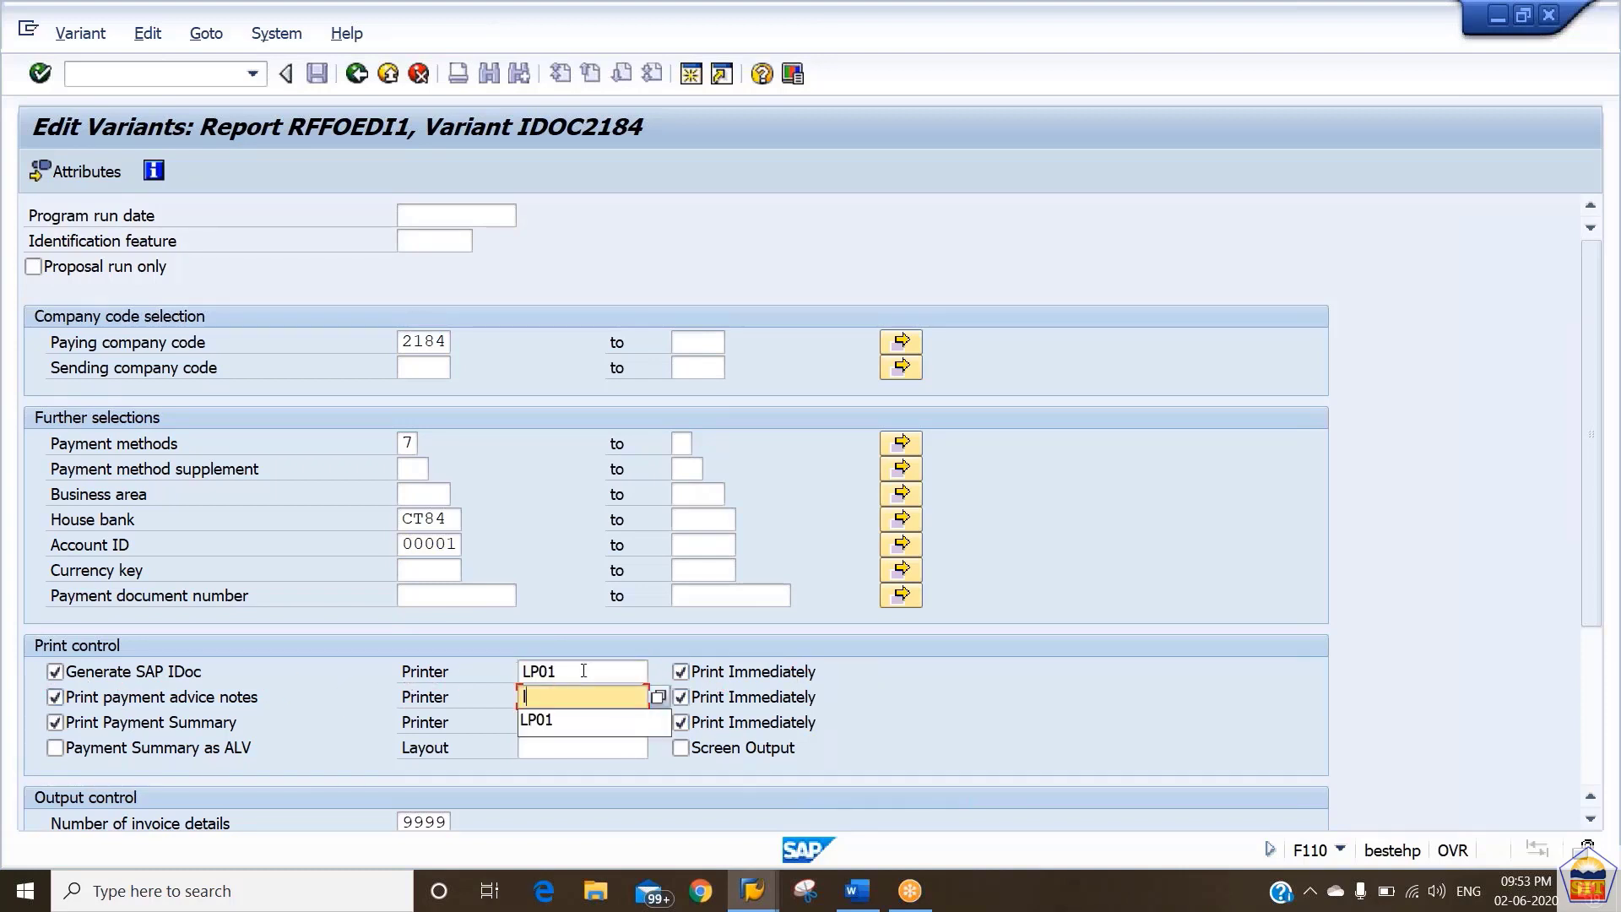
{"action": "key", "text": "Down"}
{"action": "key", "text": "Tab"}
{"action": "key", "text": "Tab"}
{"action": "key", "text": "Tab"}
{"action": "type", "text": "LP01"}
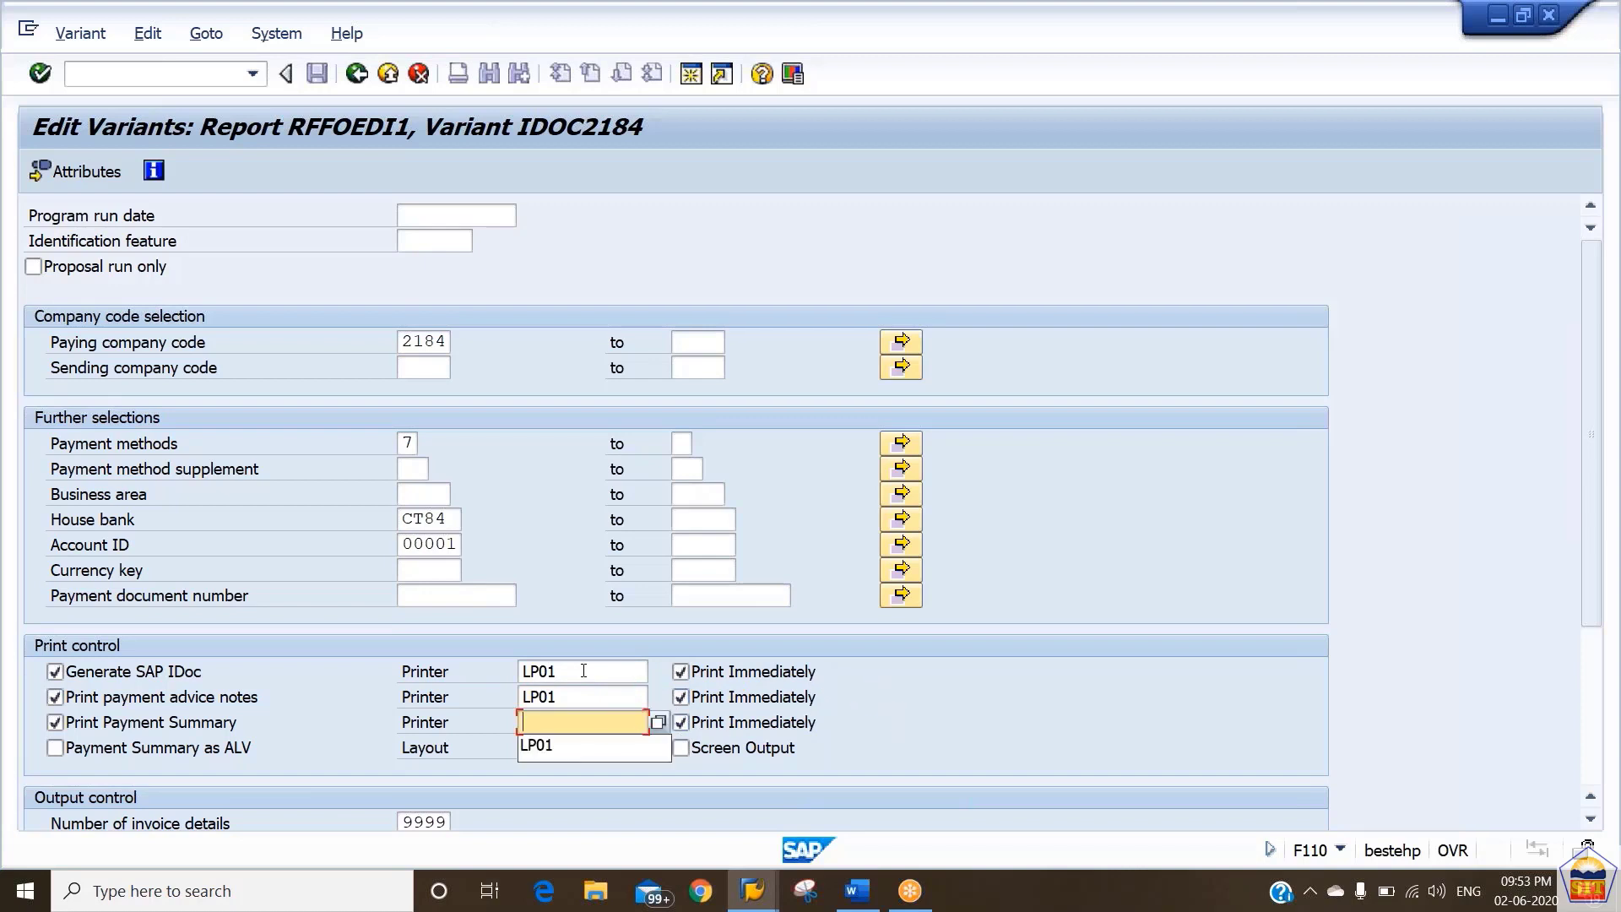
{"action": "key", "text": "Tab"}
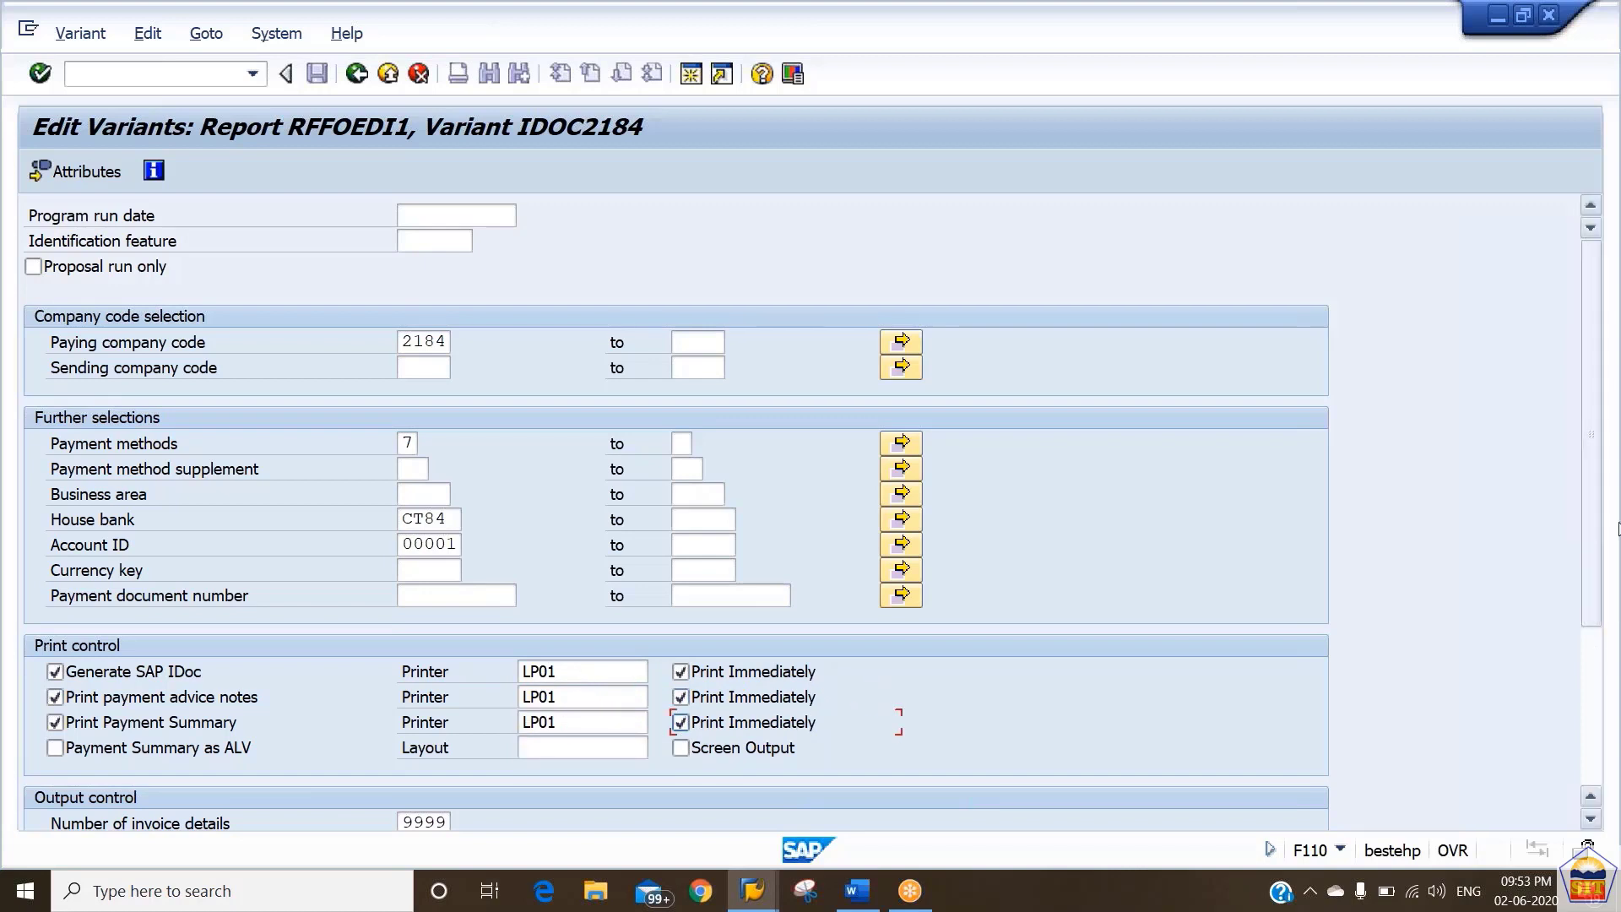
Step: Set the number of sample printouts in the output control to 0
{"action": "left_click_drag", "start_coordinate": [1589, 481], "coordinate": [1587, 700]}
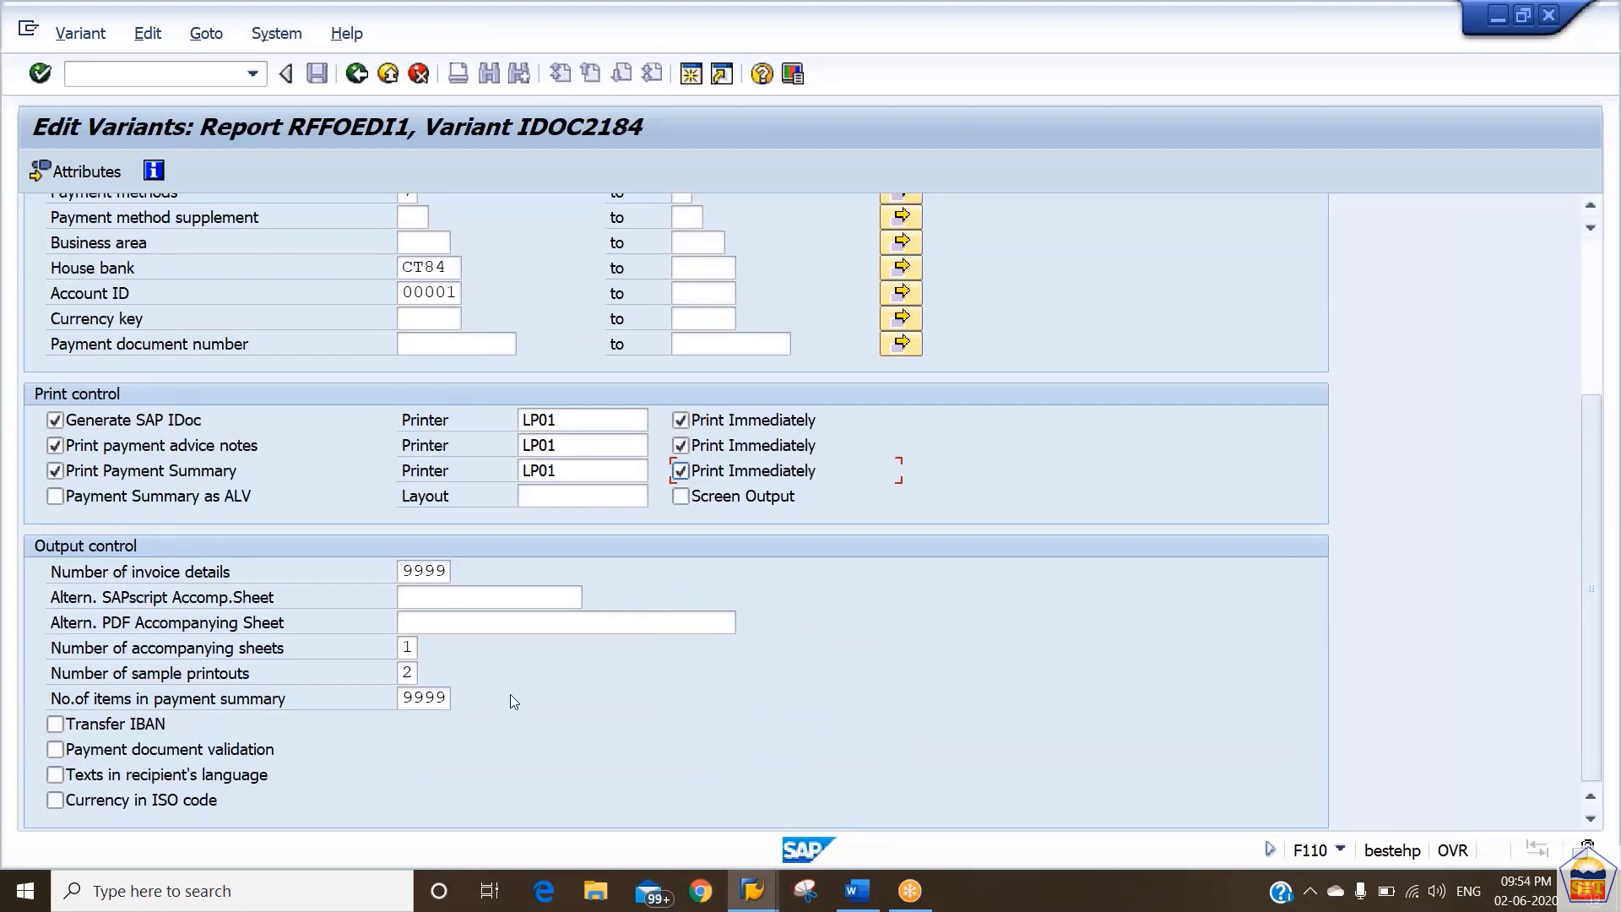
{"action": "left_click", "coordinate": [407, 673]}
{"action": "type", "text": "0"}
Step: Open the variant's attributes and enter PMW for 2184 IDOC as its description
{"action": "left_click", "coordinate": [75, 178]}
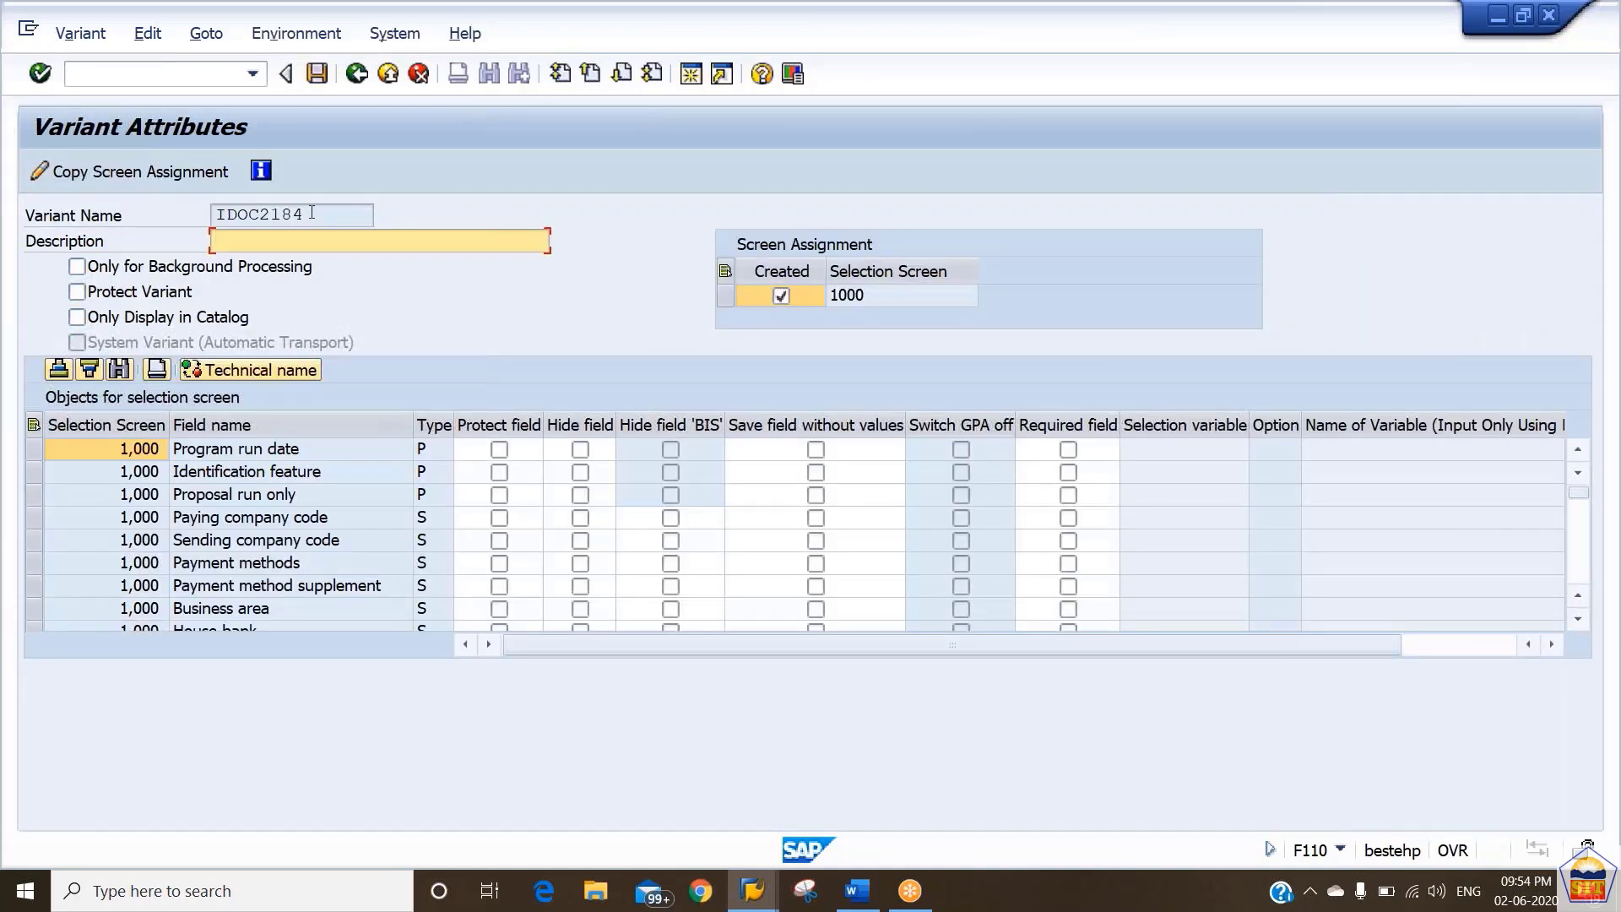
{"action": "key", "text": "shift+Tab"}
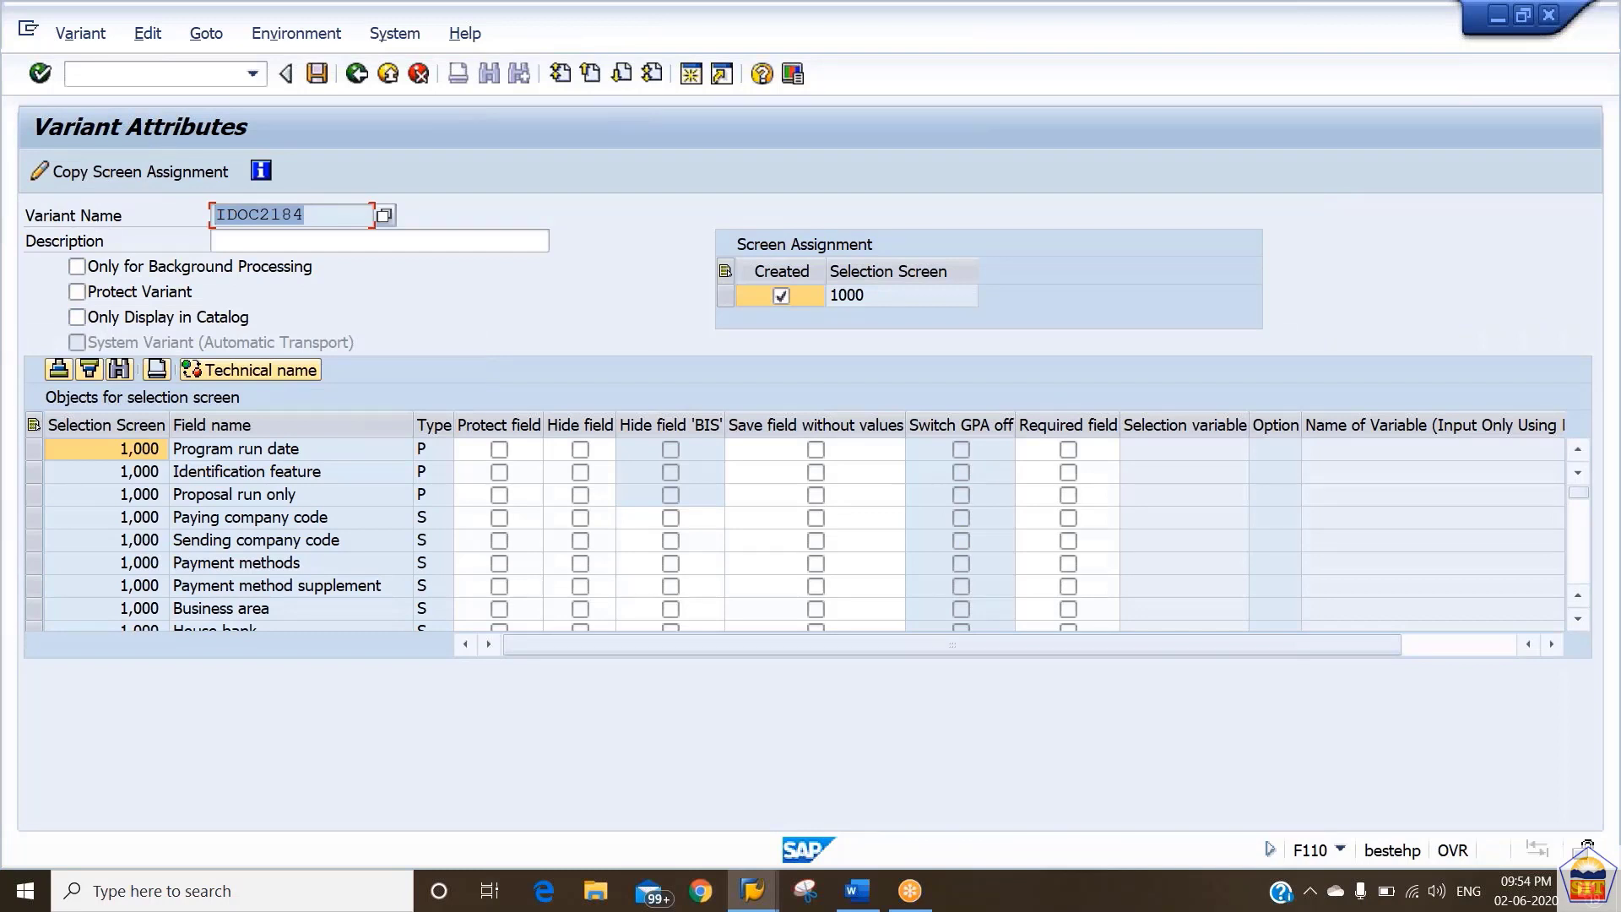
{"action": "left_click", "coordinate": [255, 242]}
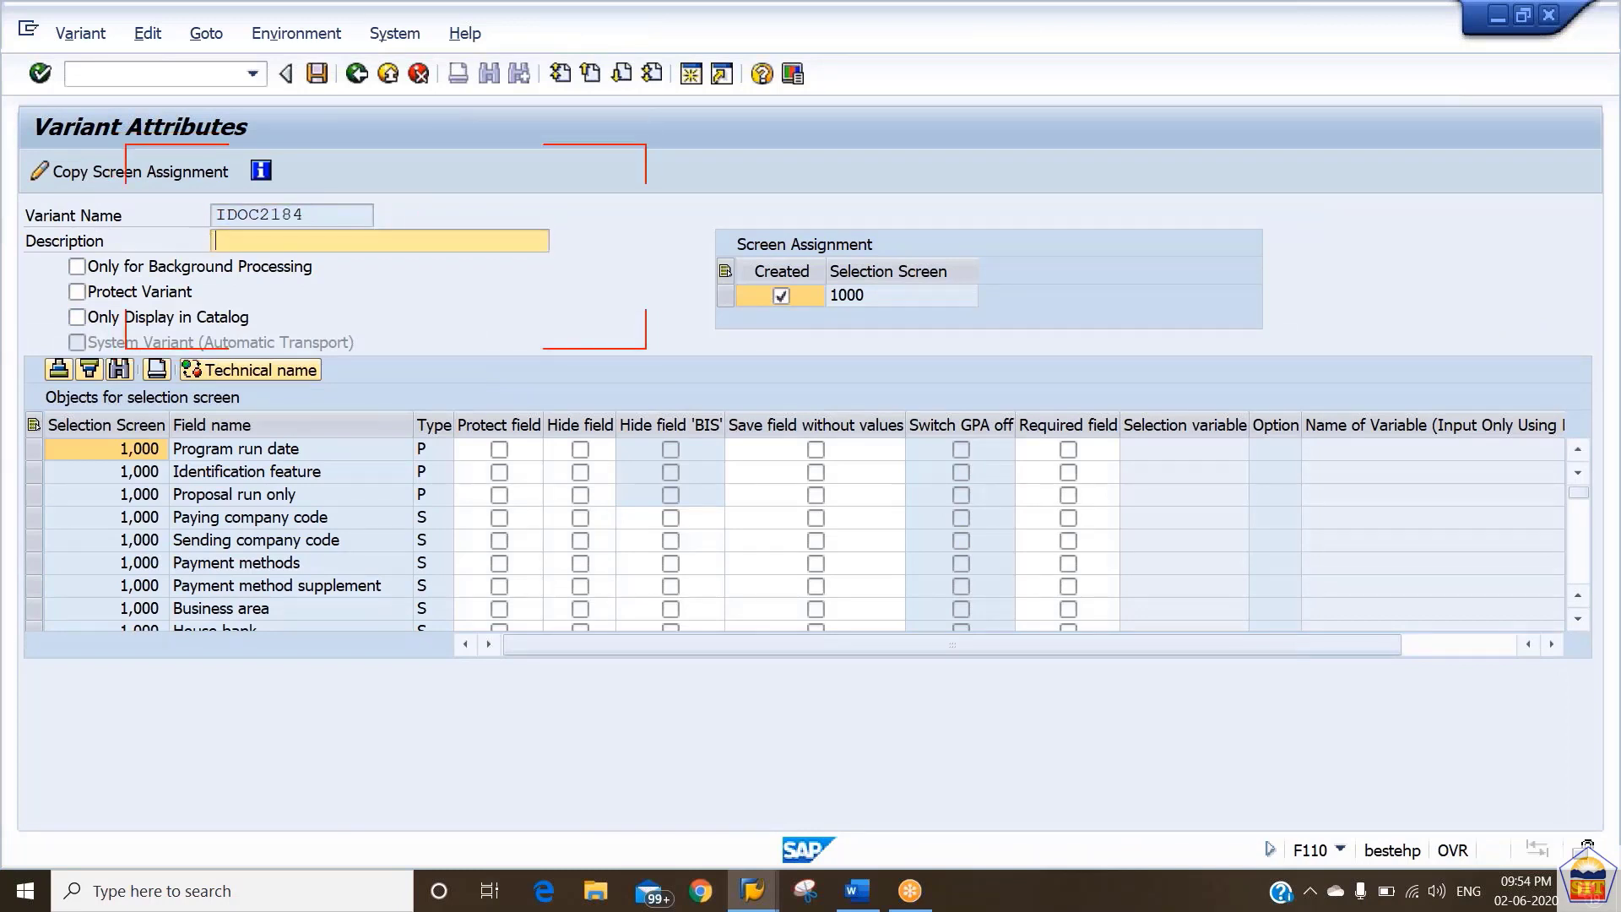
{"action": "type", "text": "Pay"}
{"action": "key", "text": "BackSpace"}
{"action": "key", "text": "BackSpace"}
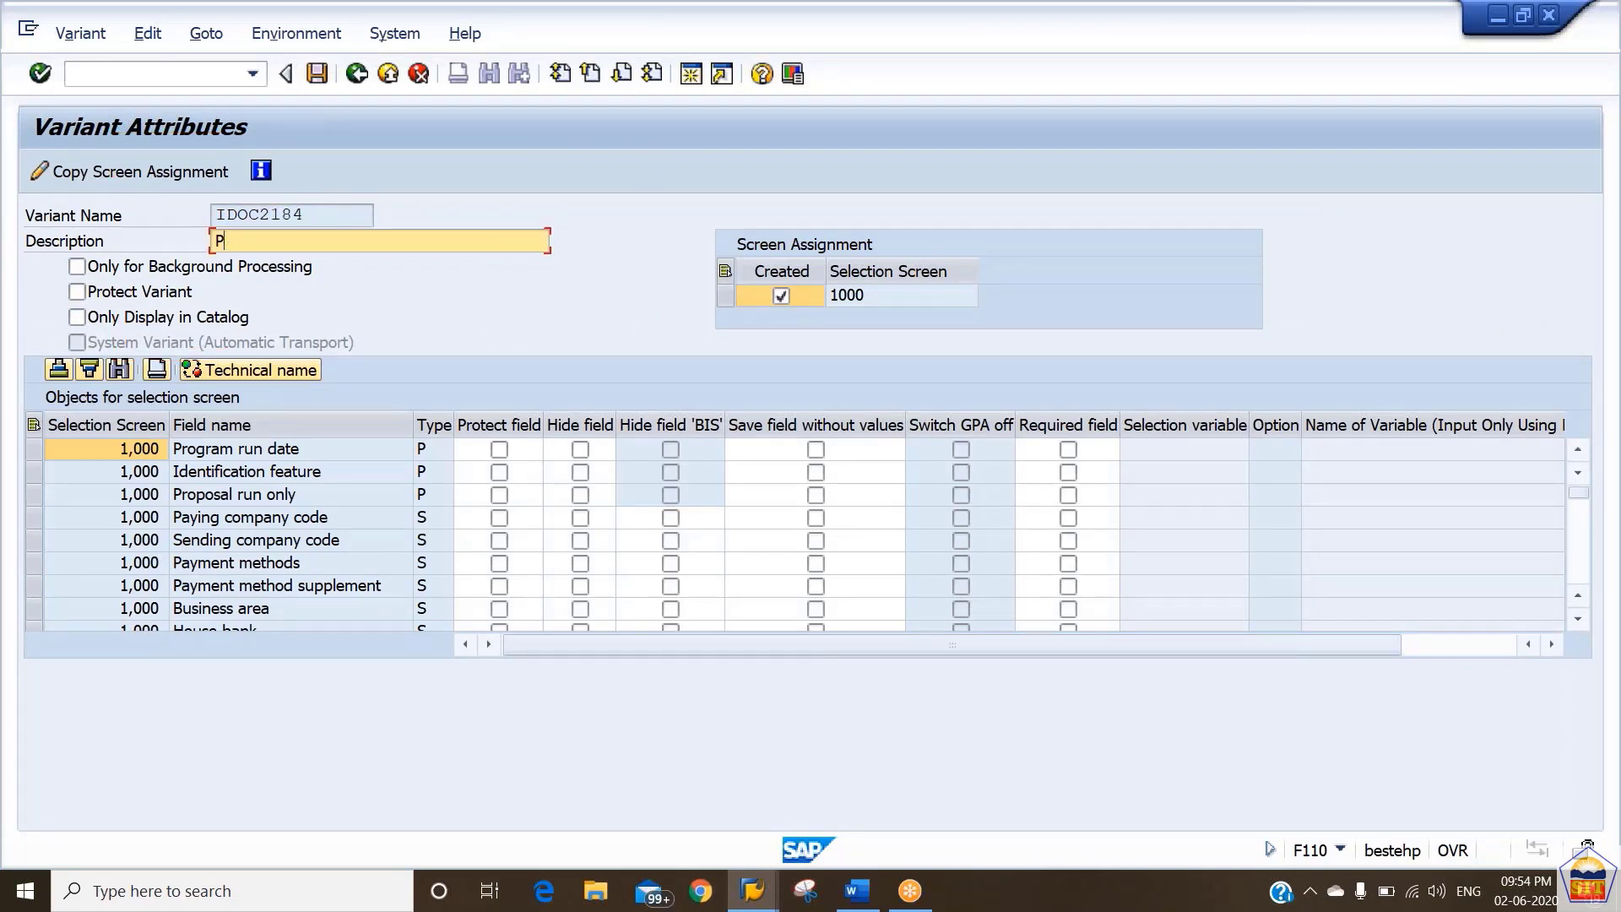
{"action": "type", "text": "MW for 2184 IDOC"}
Step: Save the variant, return to the payment run and save its printout and data medium settings
{"action": "left_click", "coordinate": [317, 73]}
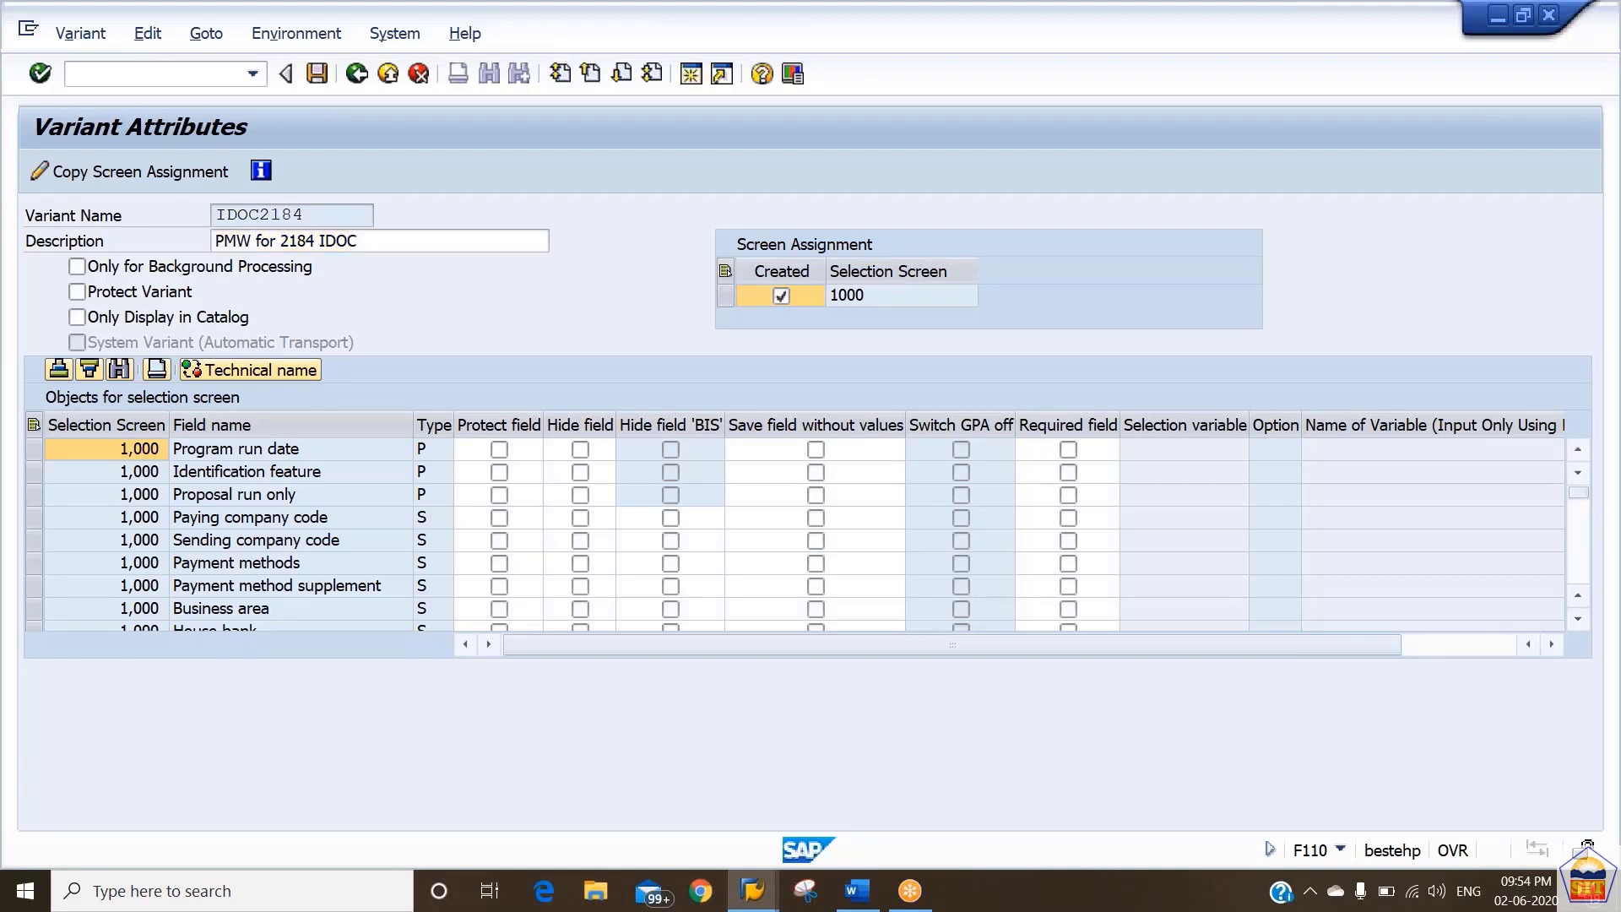
{"action": "left_click", "coordinate": [356, 75]}
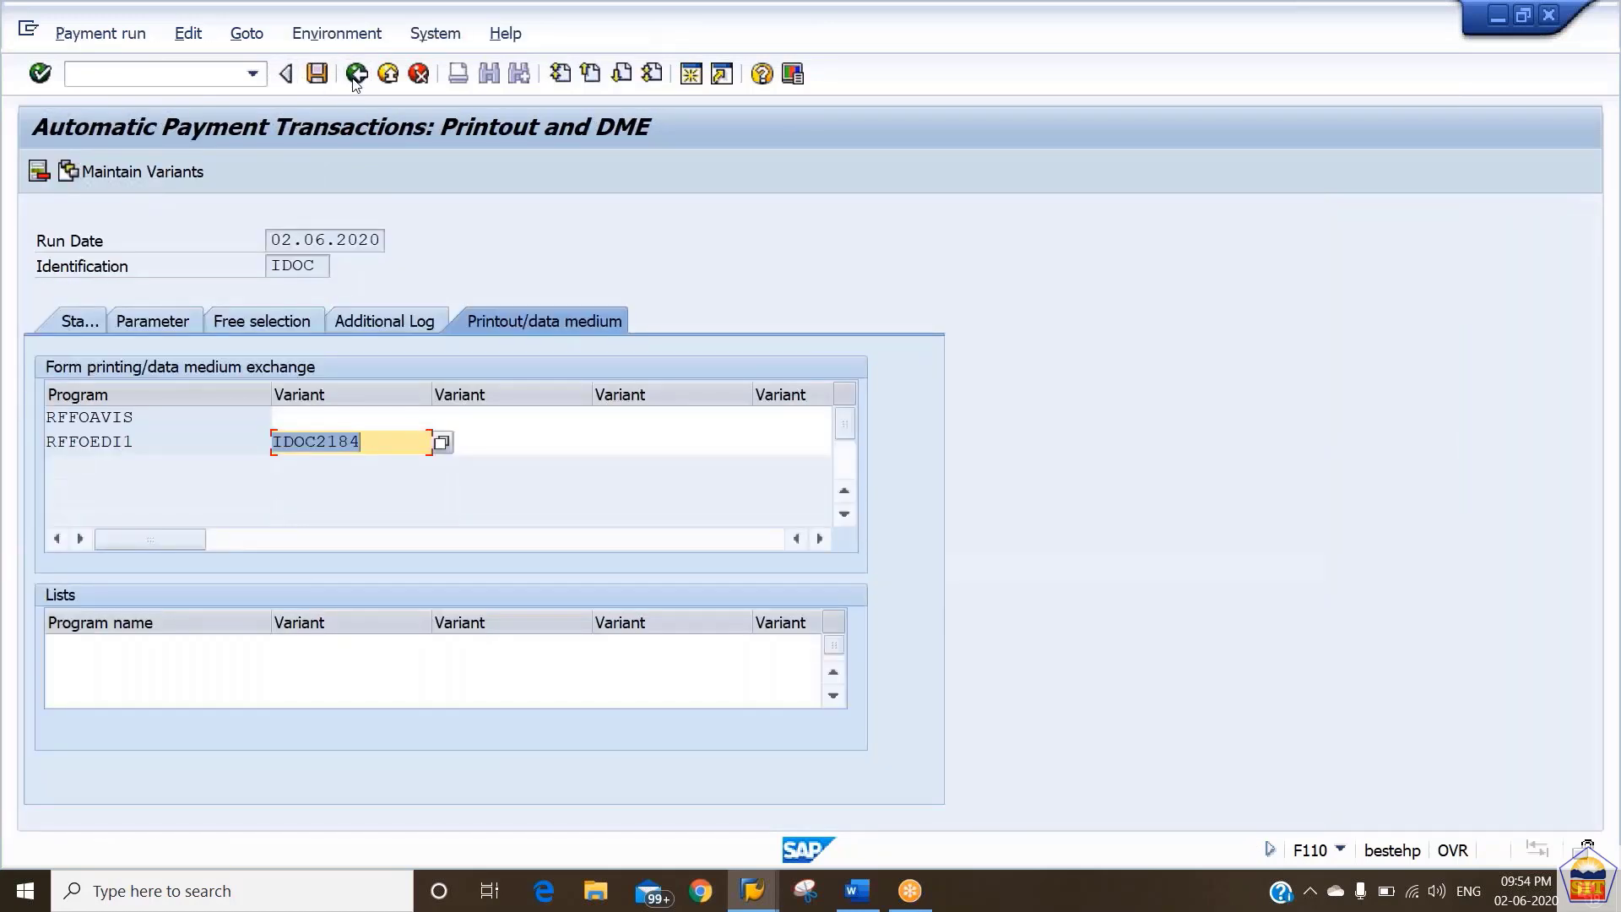
{"action": "key", "text": "ctrl+s"}
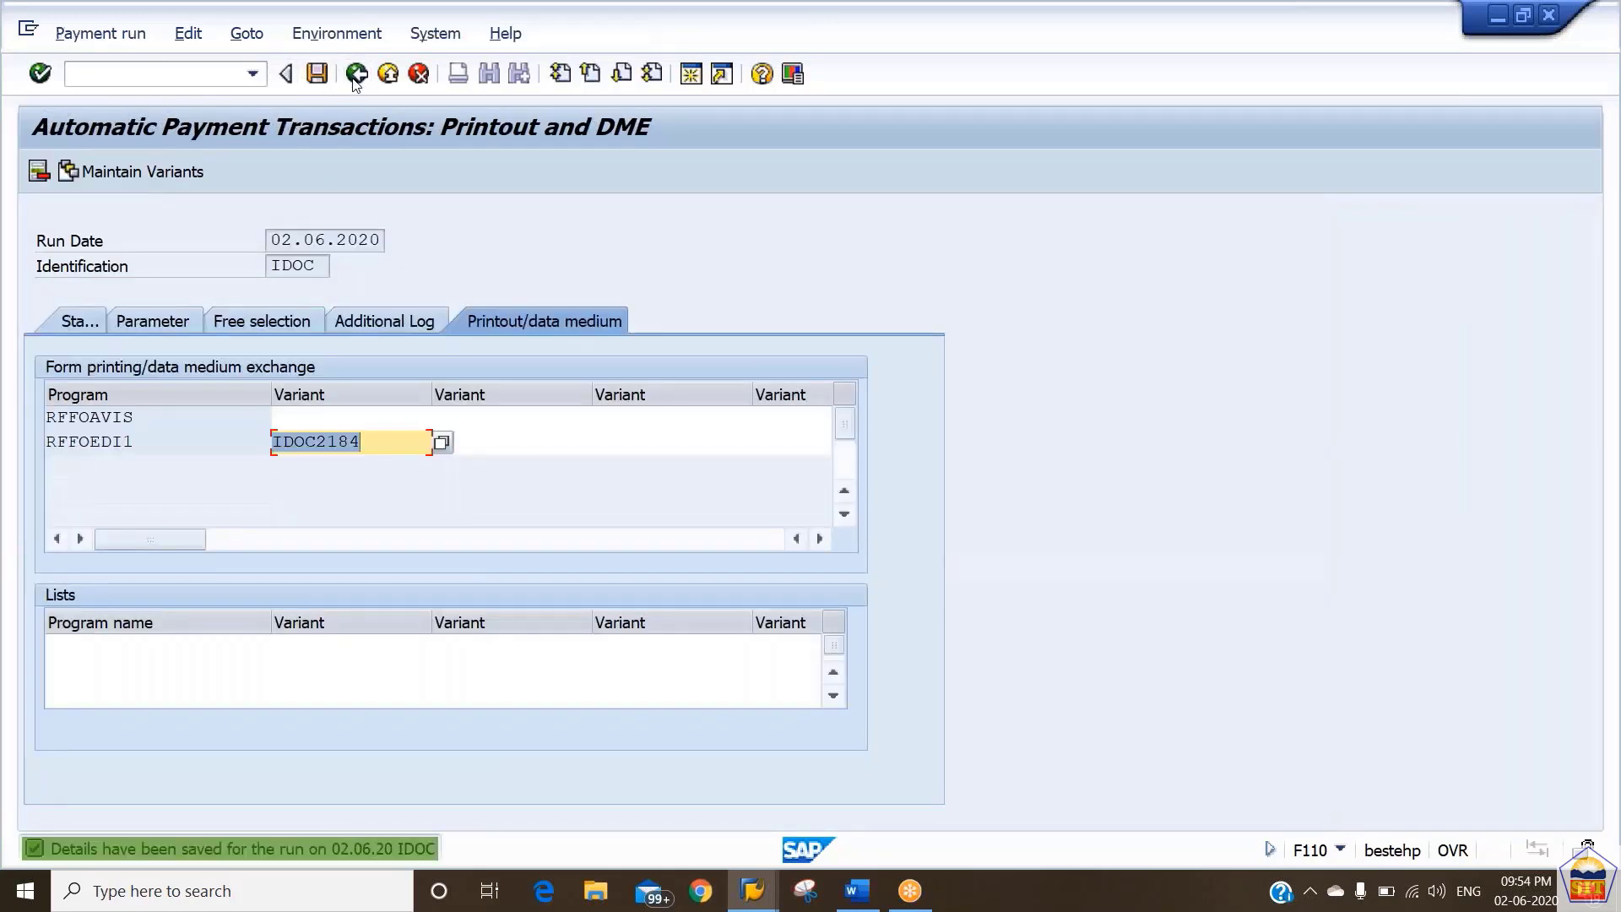
Step: Schedule the payment proposal to start immediately and refresh the run's status
{"action": "left_click", "coordinate": [77, 322]}
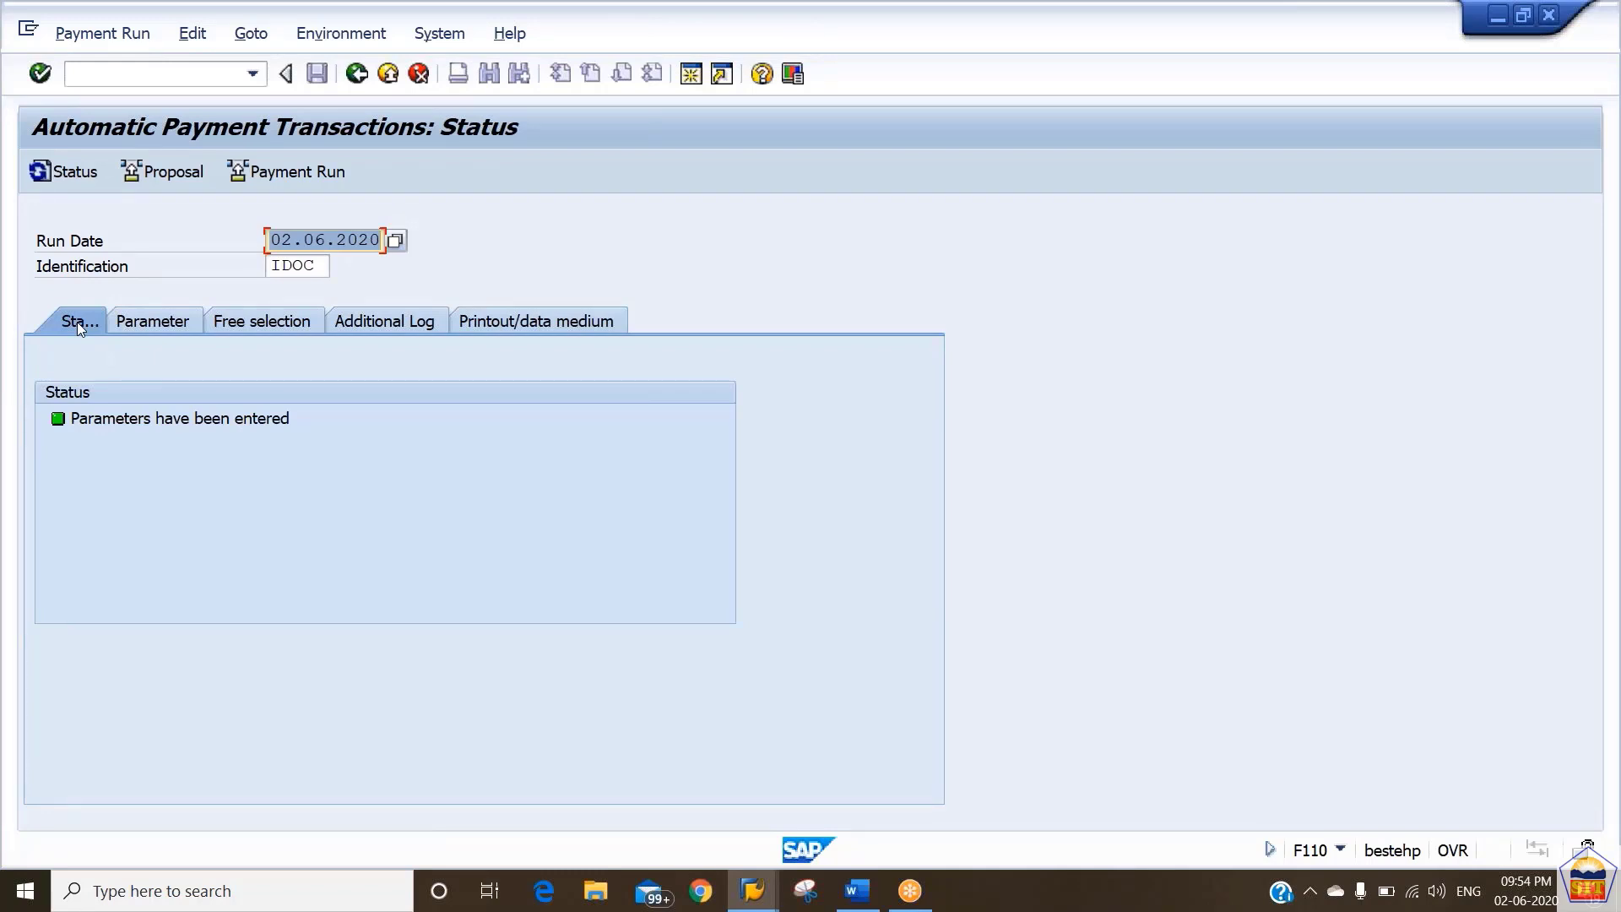
{"action": "left_click", "coordinate": [168, 174]}
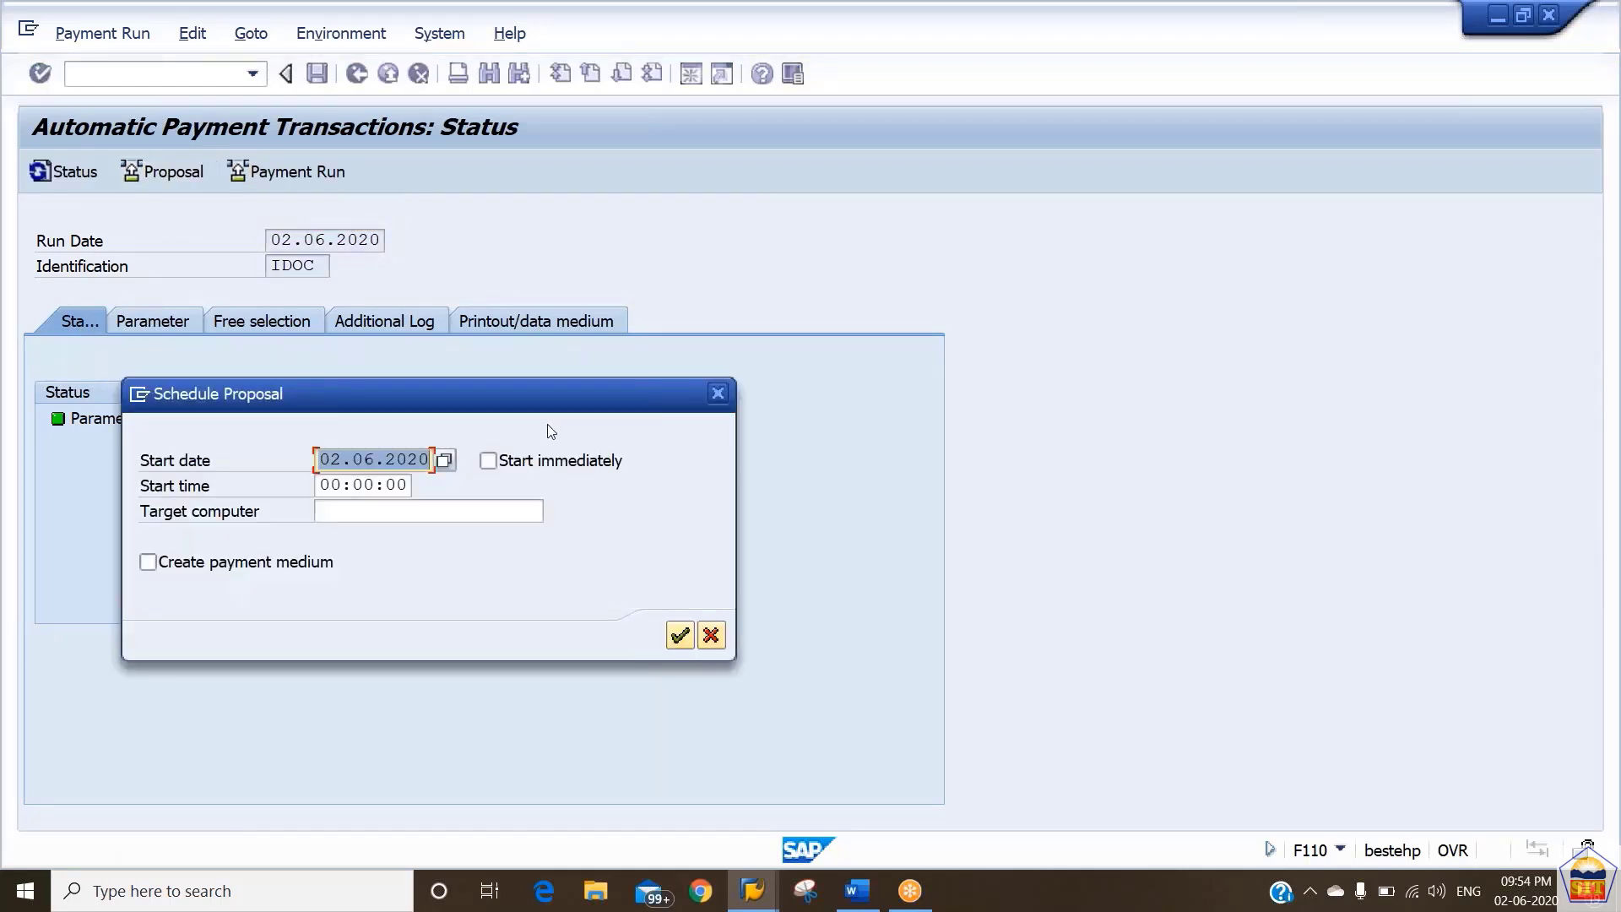
{"action": "left_click", "coordinate": [554, 457]}
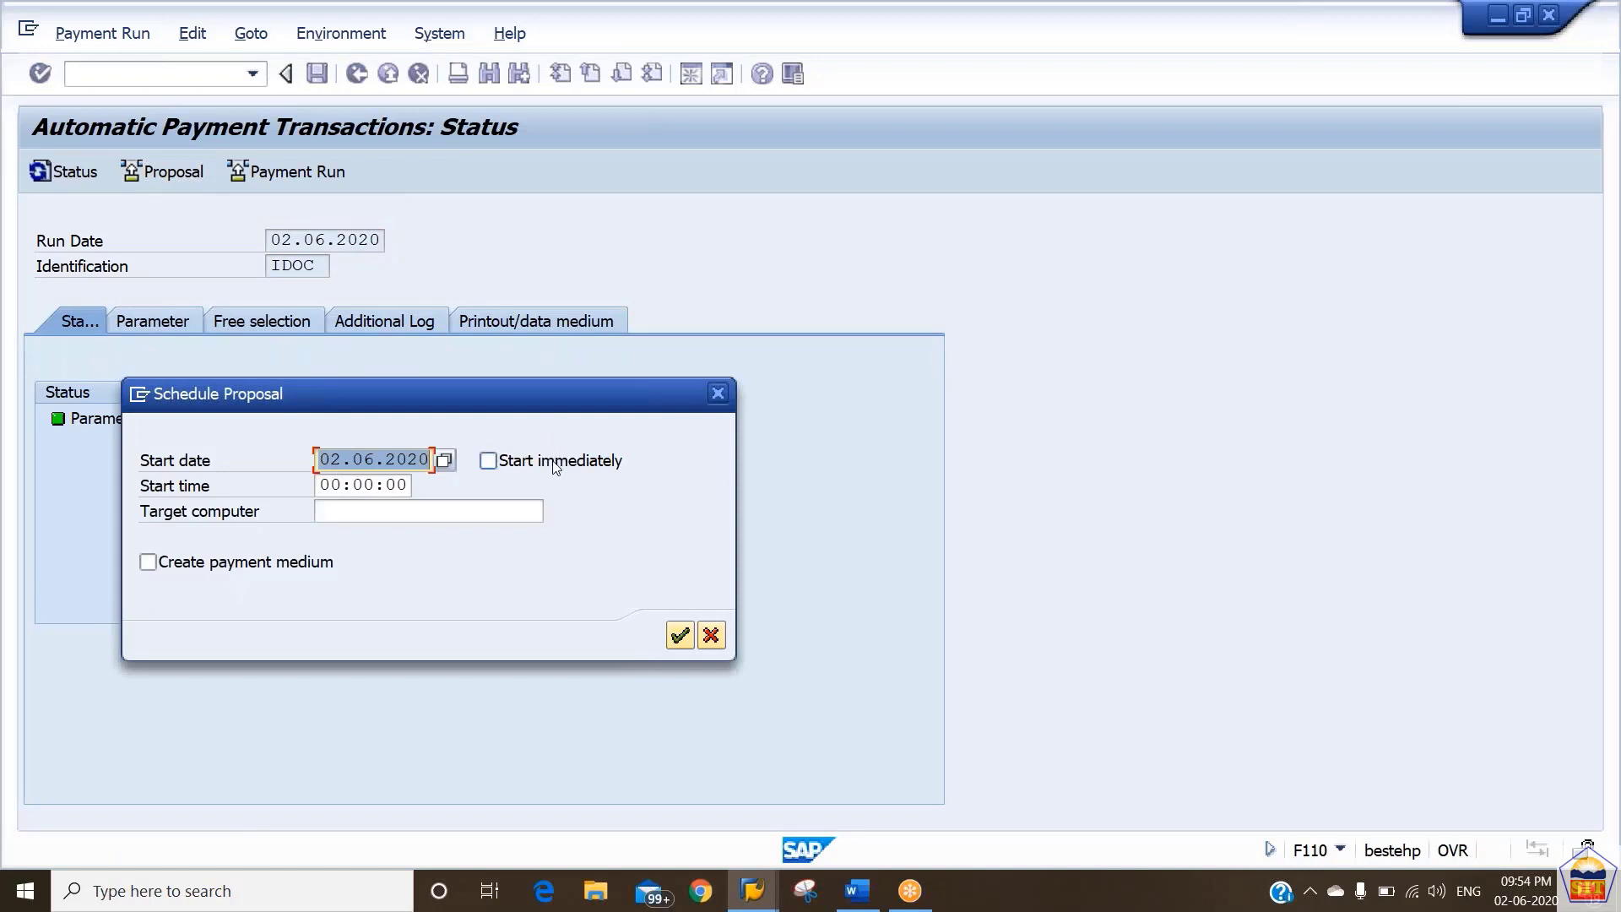
{"action": "left_click", "coordinate": [679, 638]}
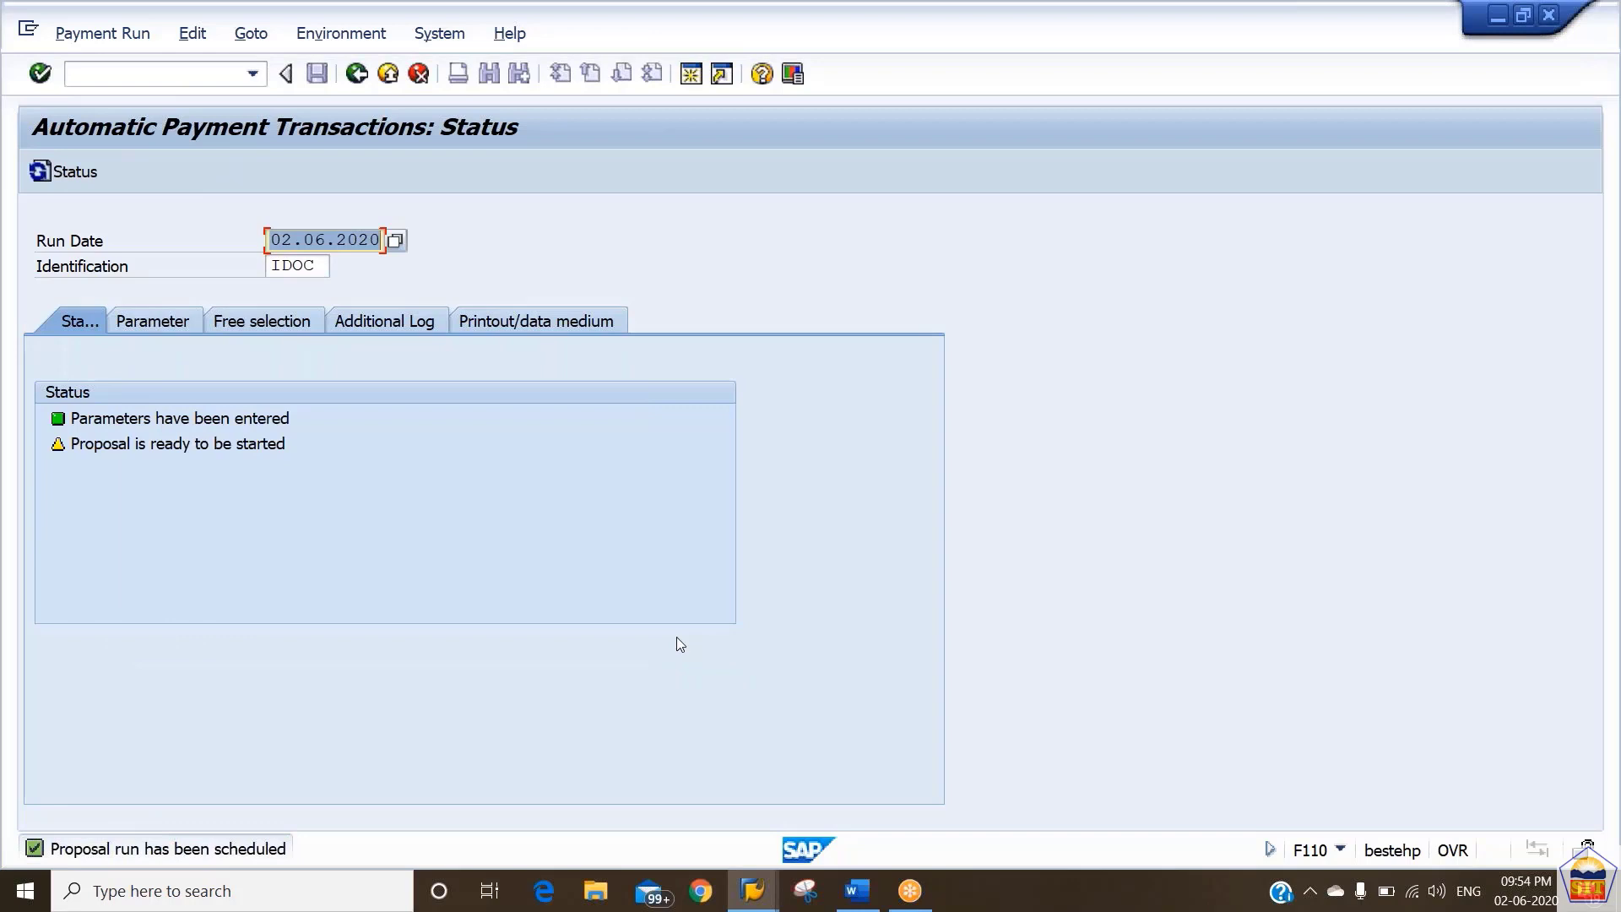
{"action": "key", "text": "Return"}
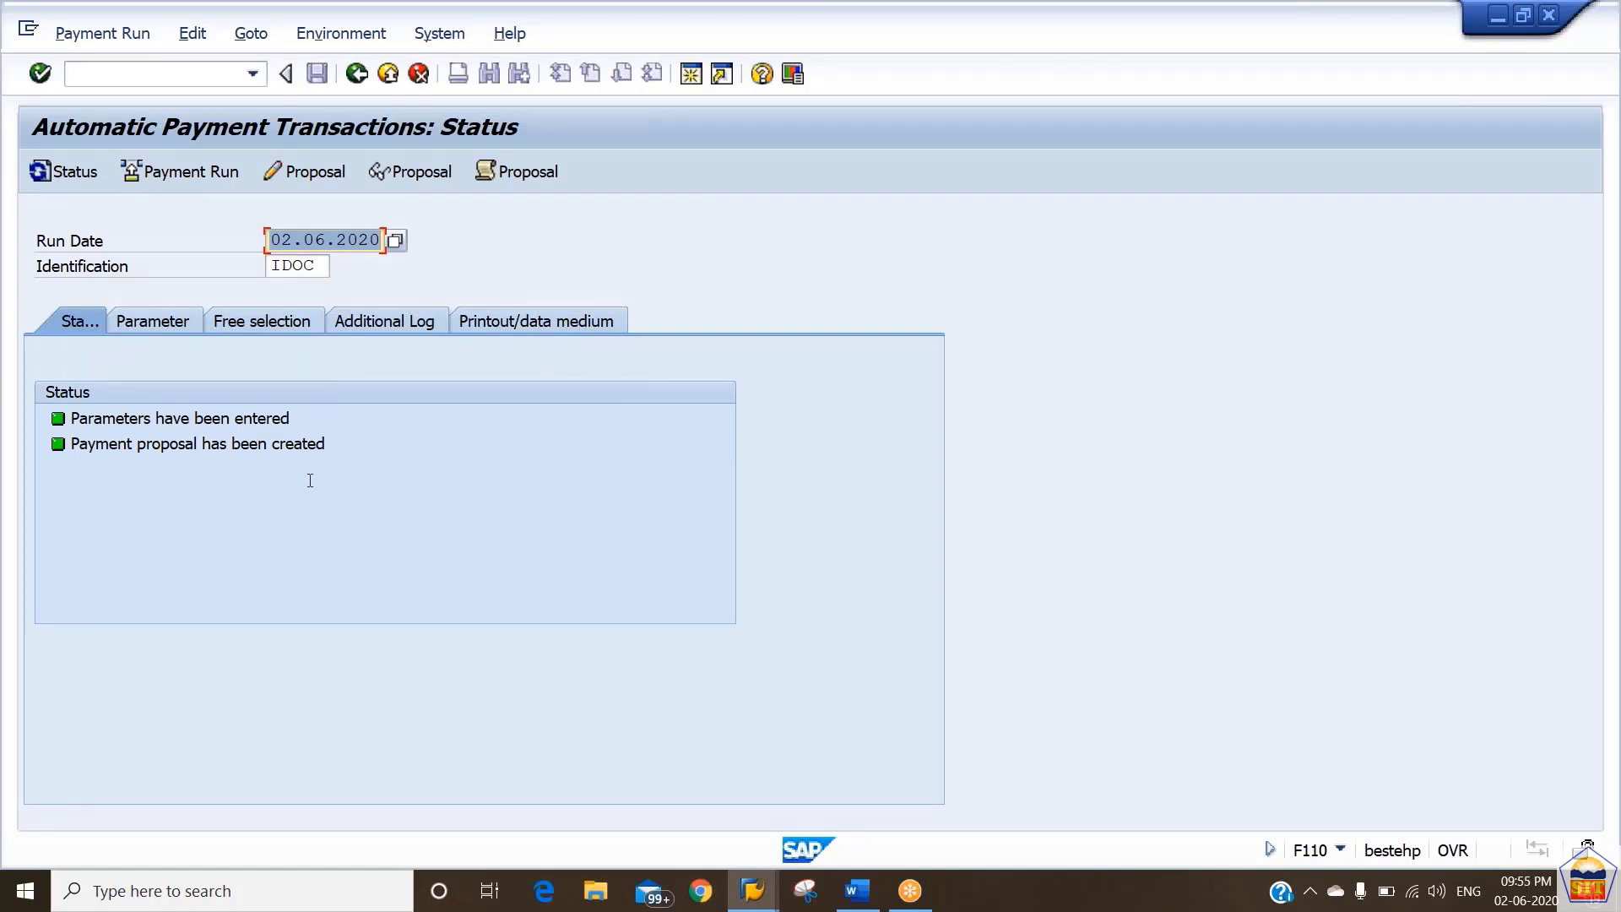
Step: Examine the proposal's job log through to the IDoc generation entries and return to the run's status
{"action": "left_click", "coordinate": [527, 174]}
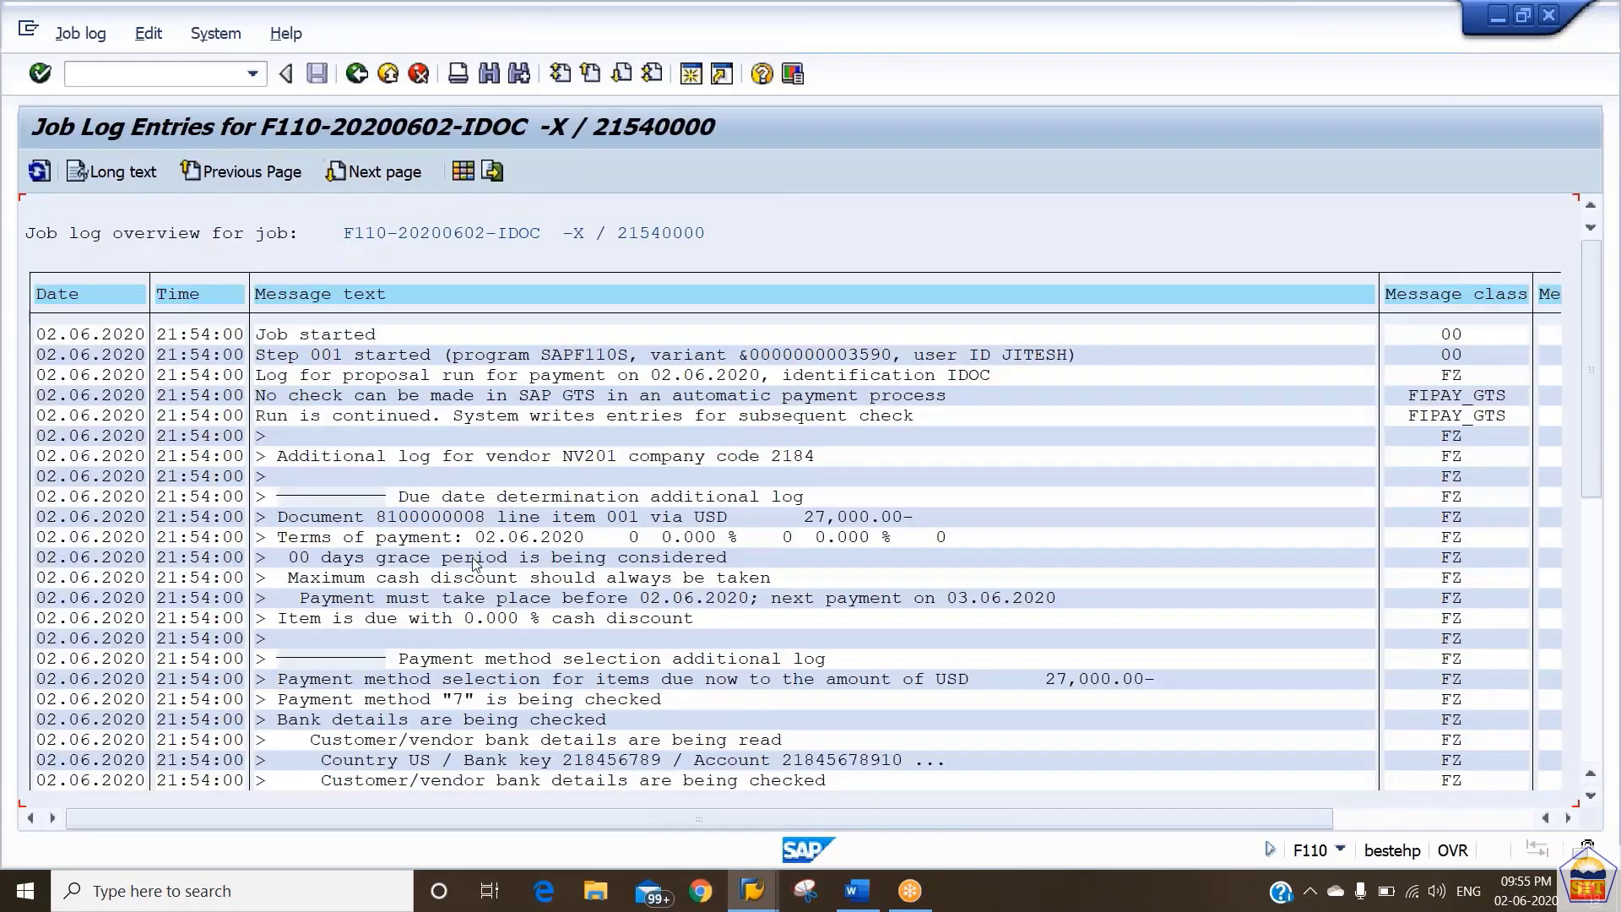
{"action": "left_click", "coordinate": [472, 559]}
{"action": "scroll", "coordinate": [475, 564], "scroll_direction": "down", "scroll_amount": 9}
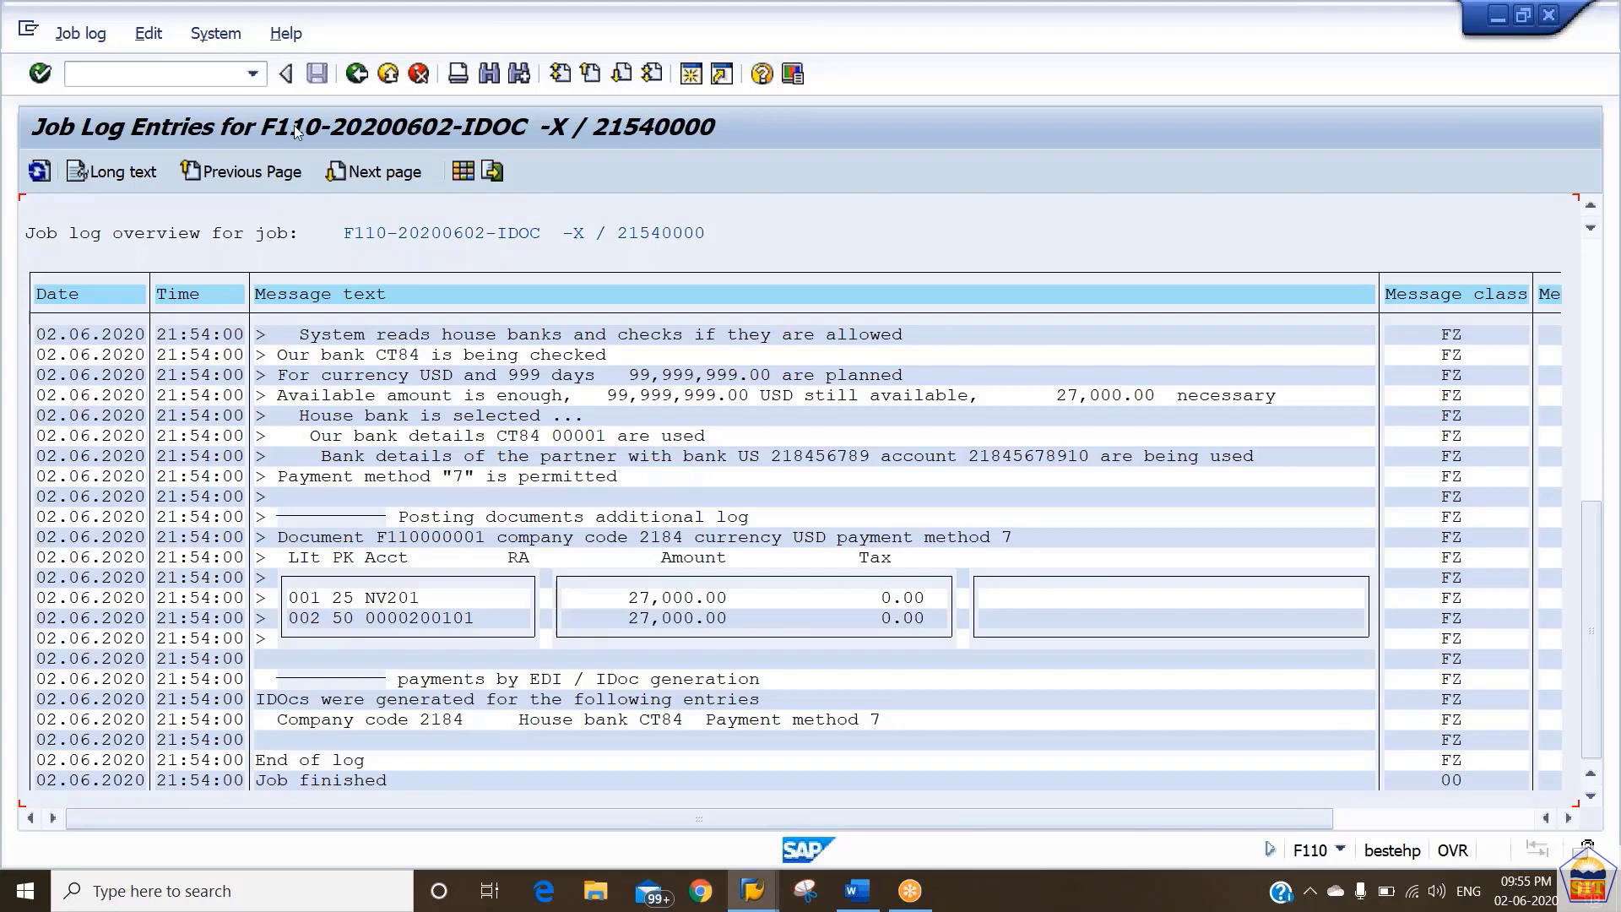
{"action": "left_click", "coordinate": [356, 74]}
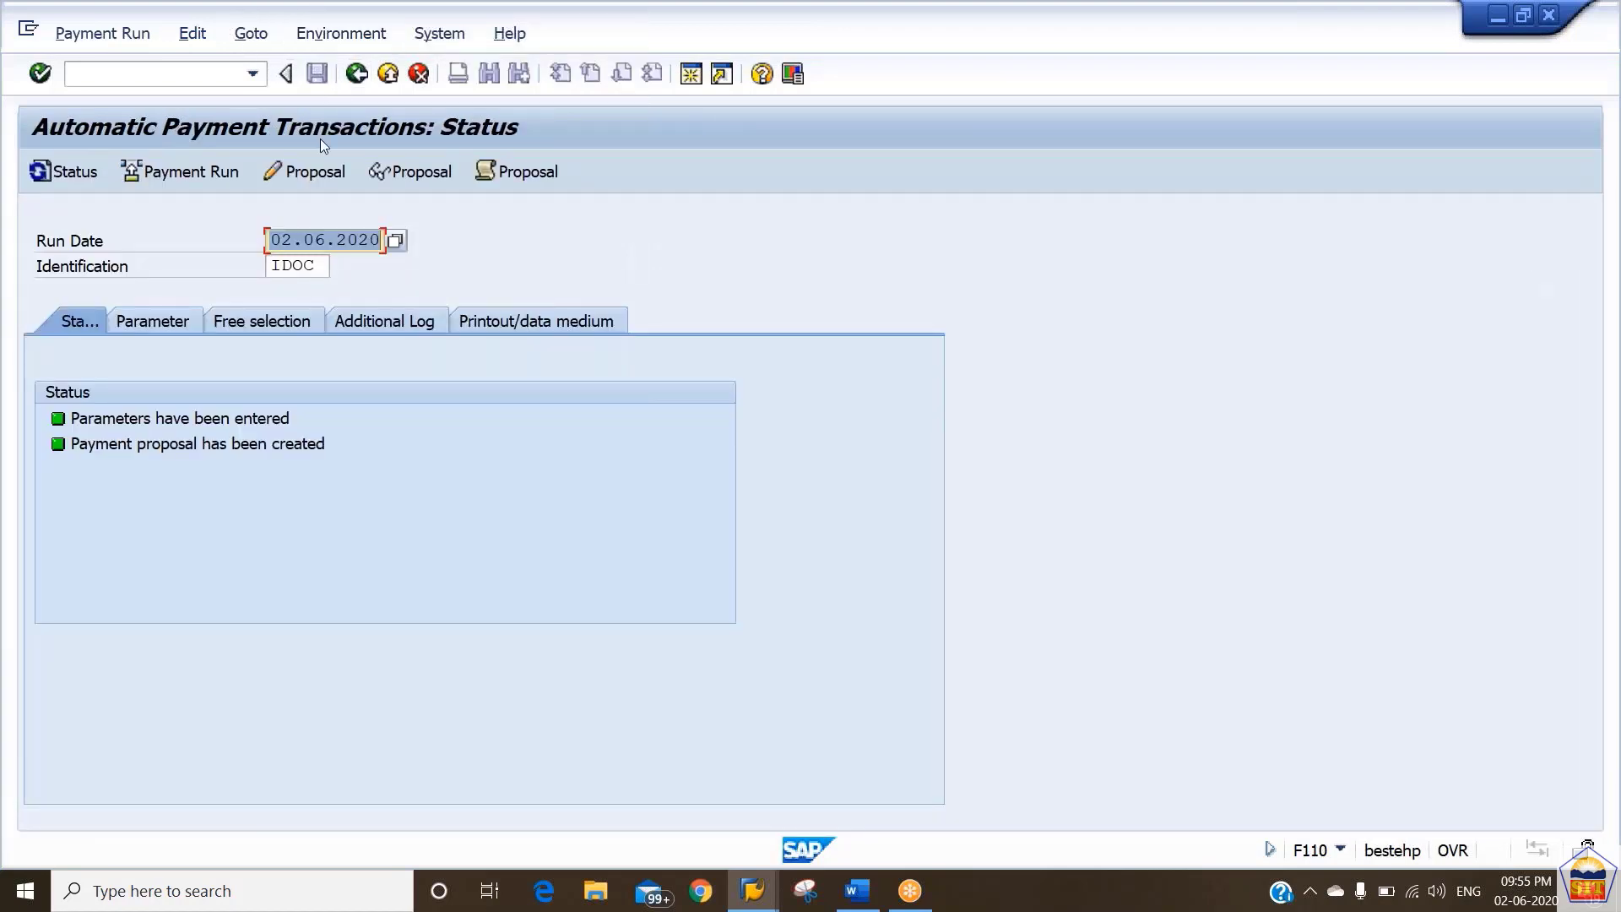
Step: Schedule the payment run to start immediately on 02.06.2020 without creating a payment medium
{"action": "left_click", "coordinate": [185, 172]}
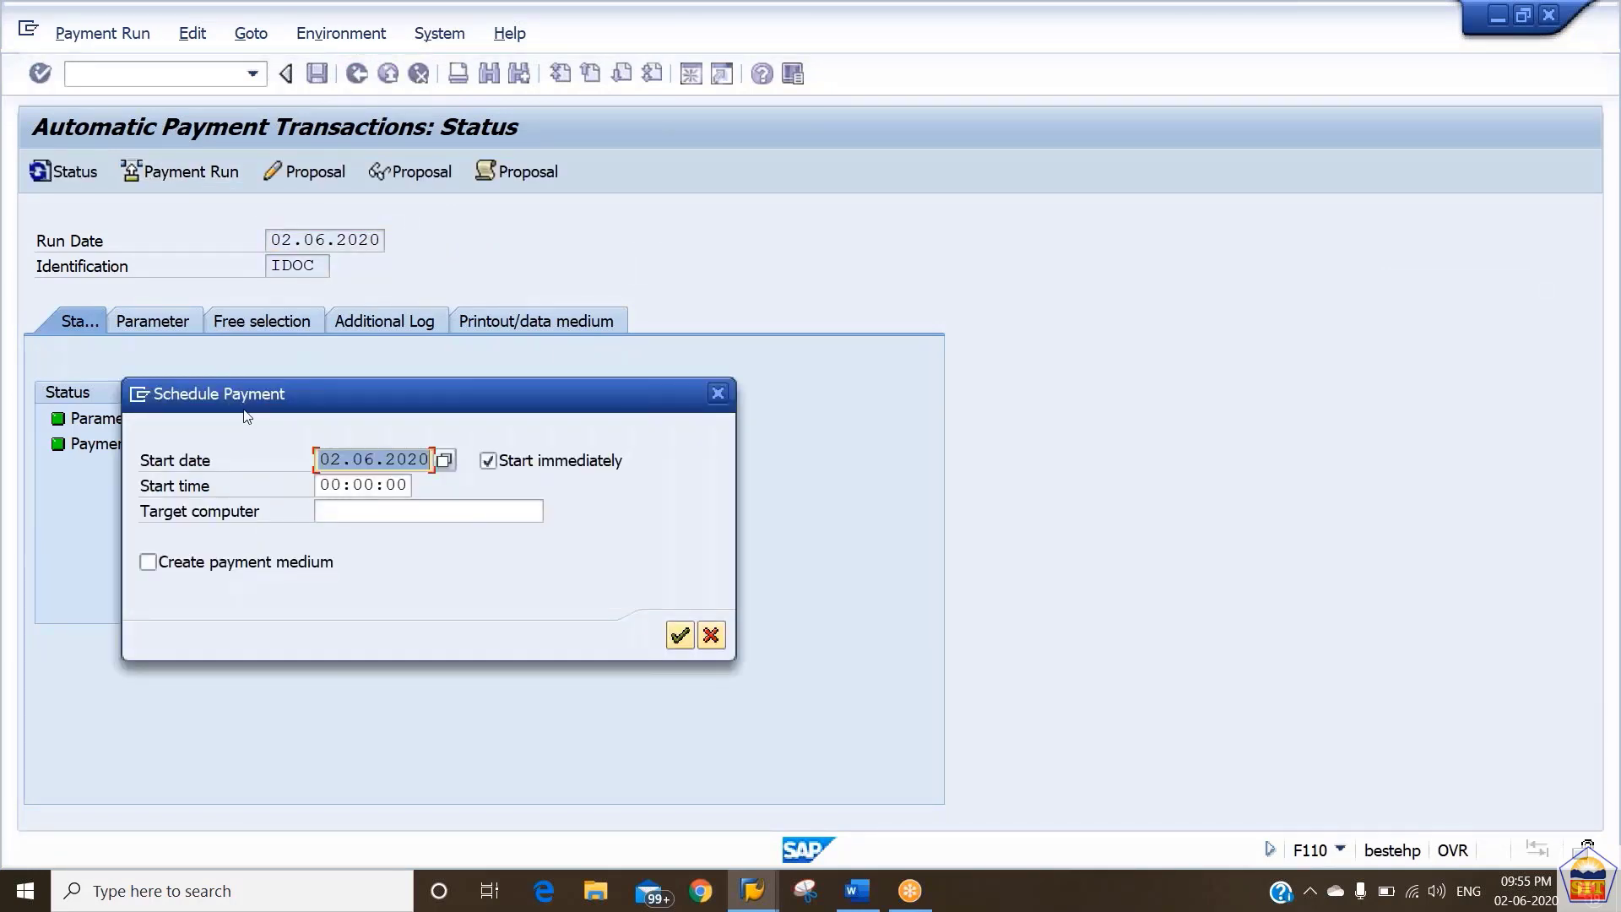
{"action": "key", "text": "Return"}
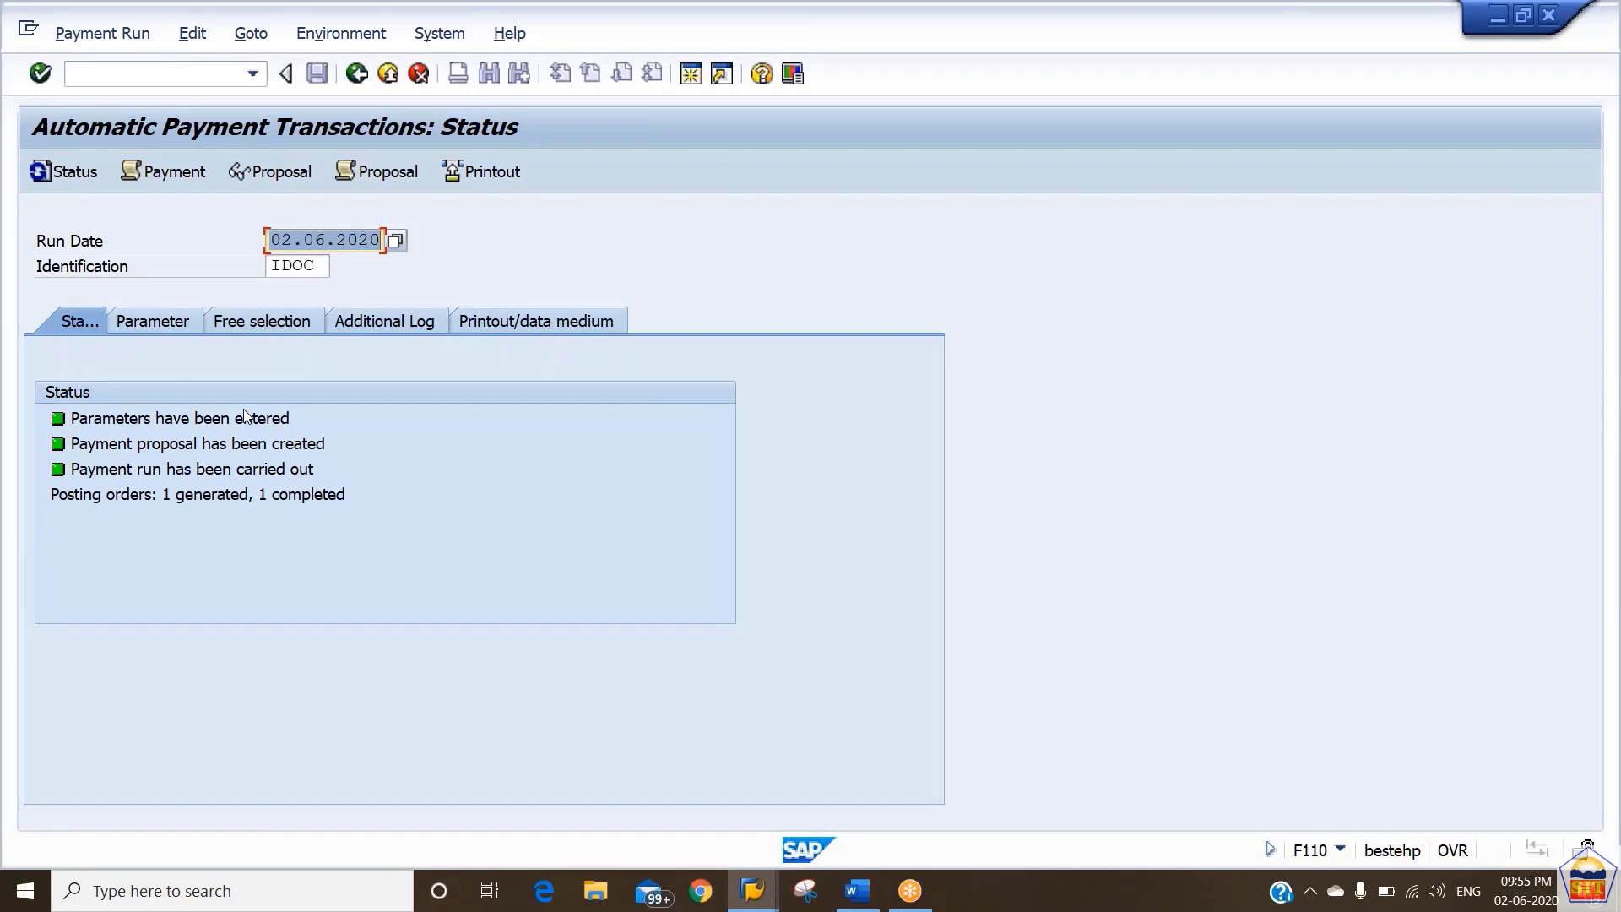
{"action": "left_click", "coordinate": [471, 173]}
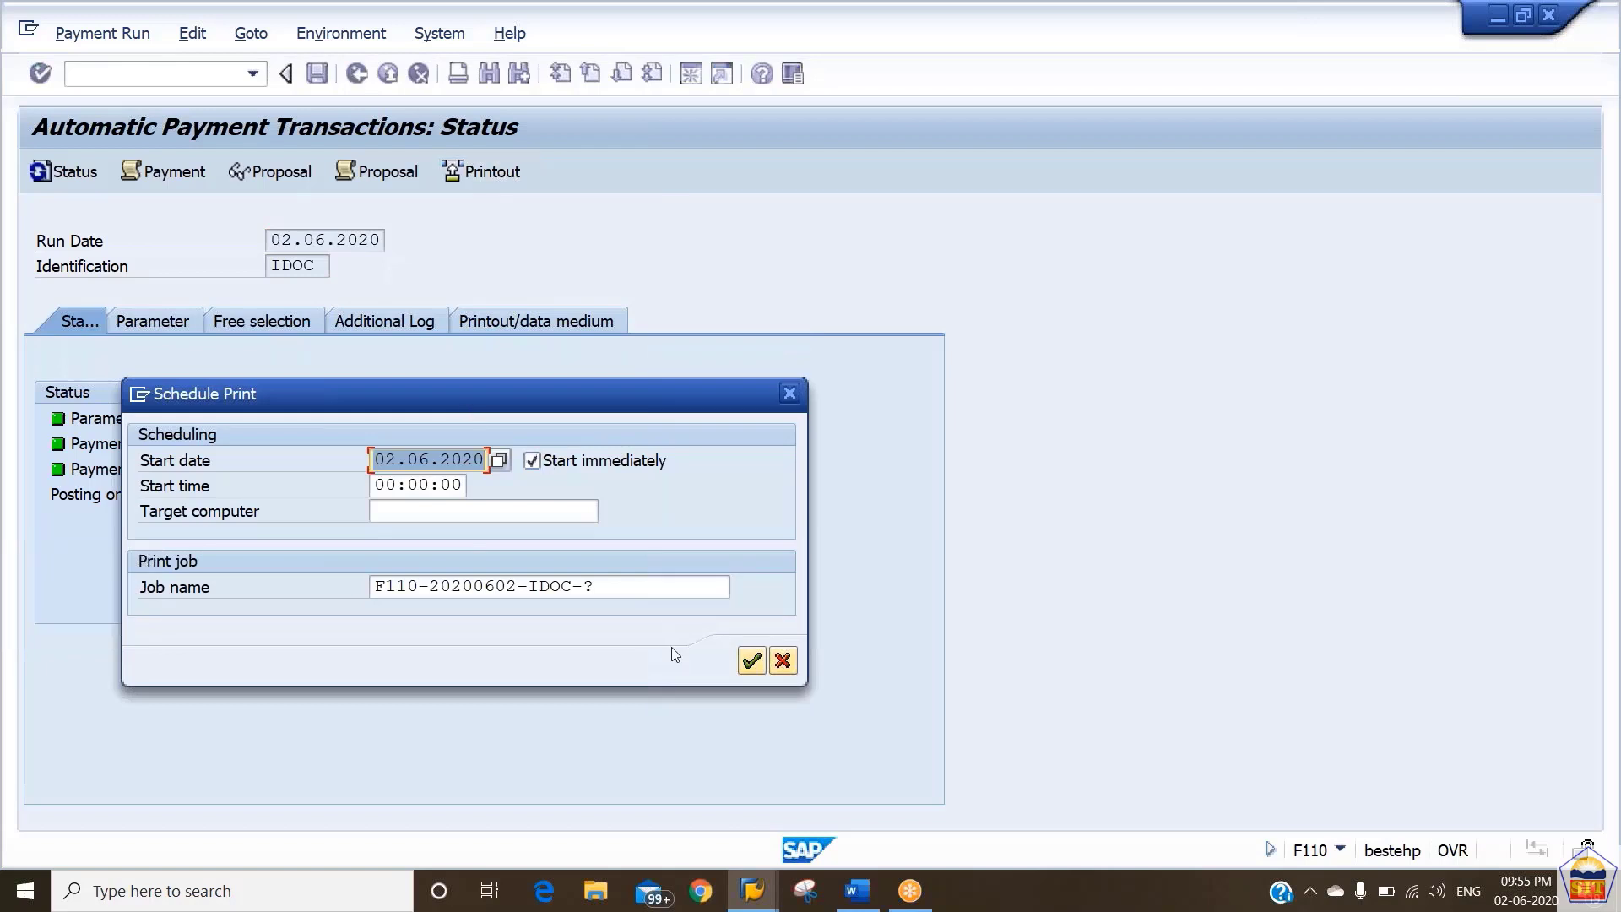
{"action": "left_click", "coordinate": [667, 591]}
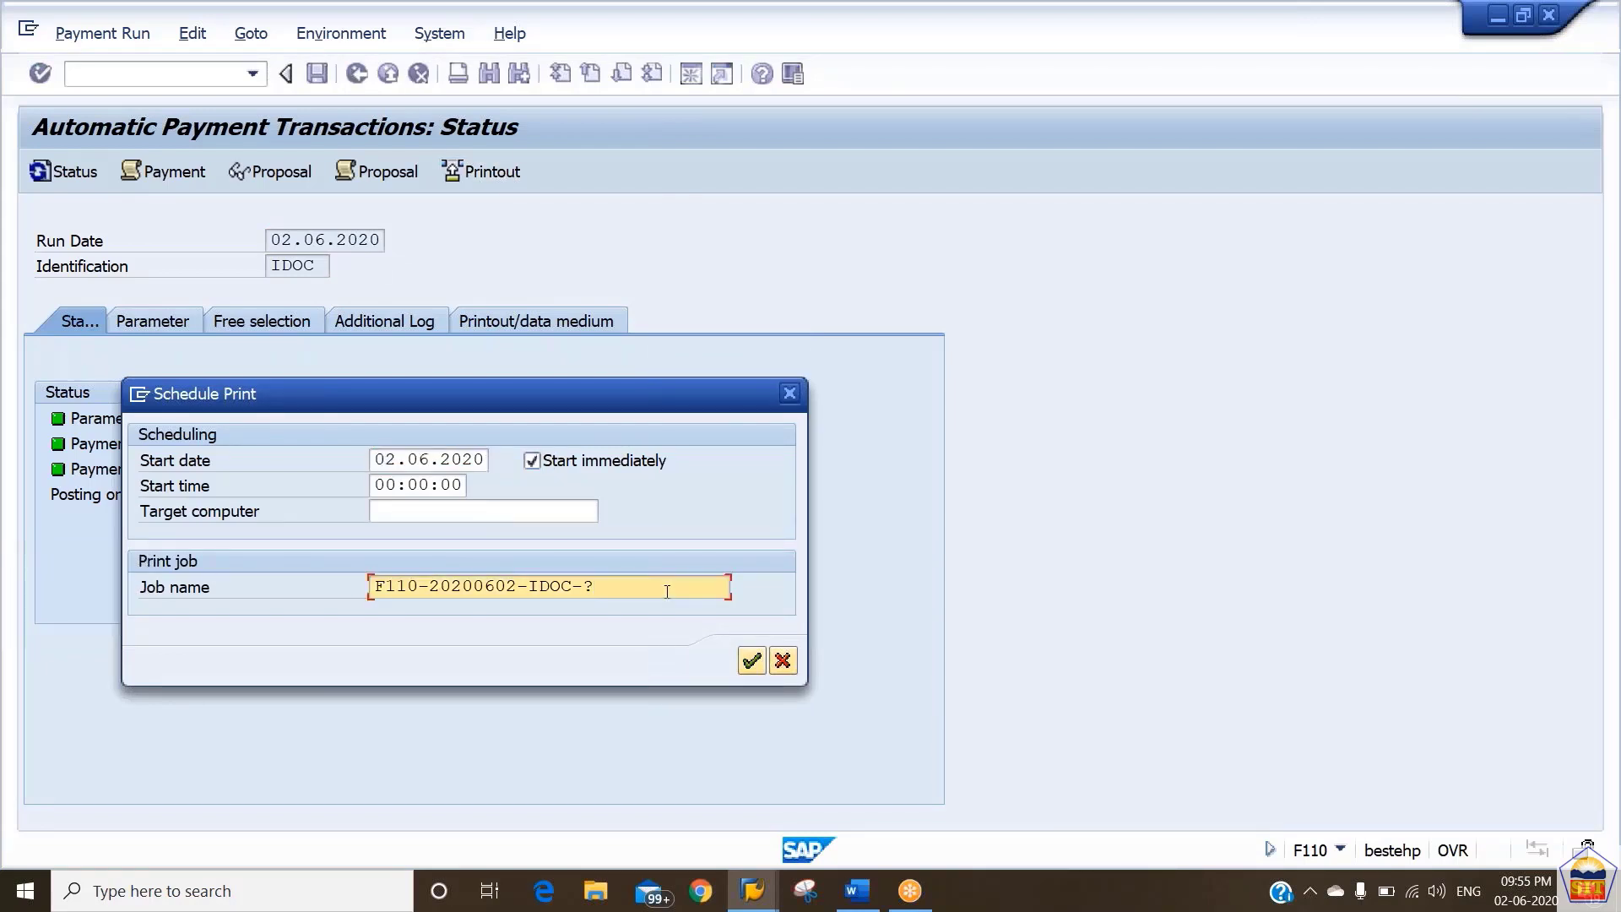
{"action": "key", "text": "BackSpace"}
{"action": "left_click", "coordinate": [751, 663]}
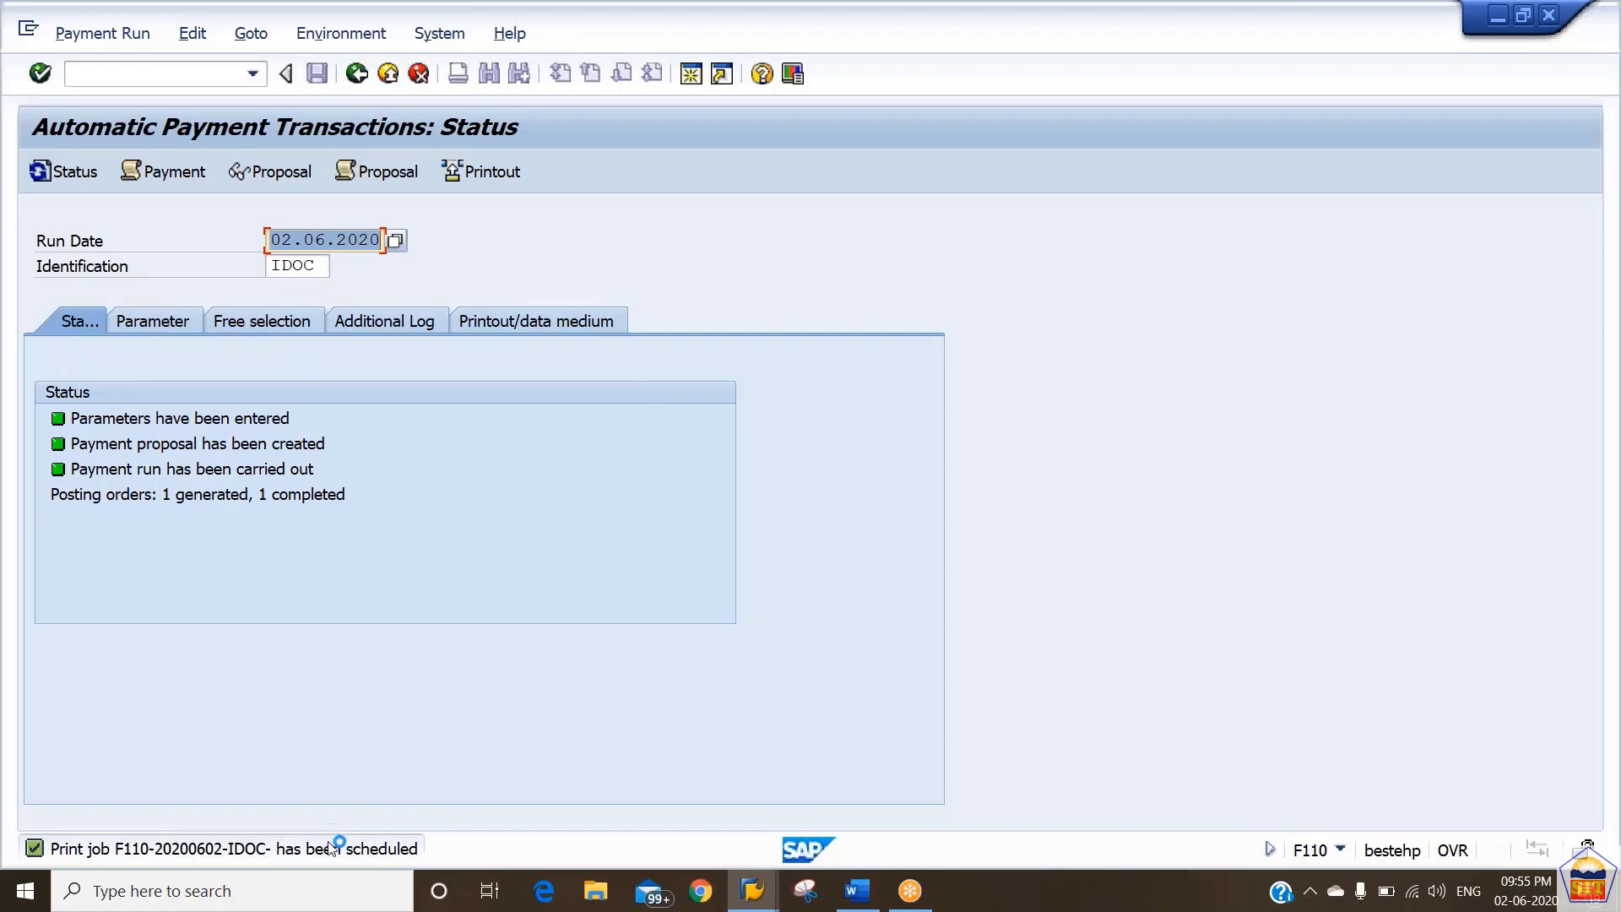
Step: Check output control (SP01) for spool requests created on 02.06.2020, and return to the payment run's status
{"action": "left_click", "coordinate": [440, 34]}
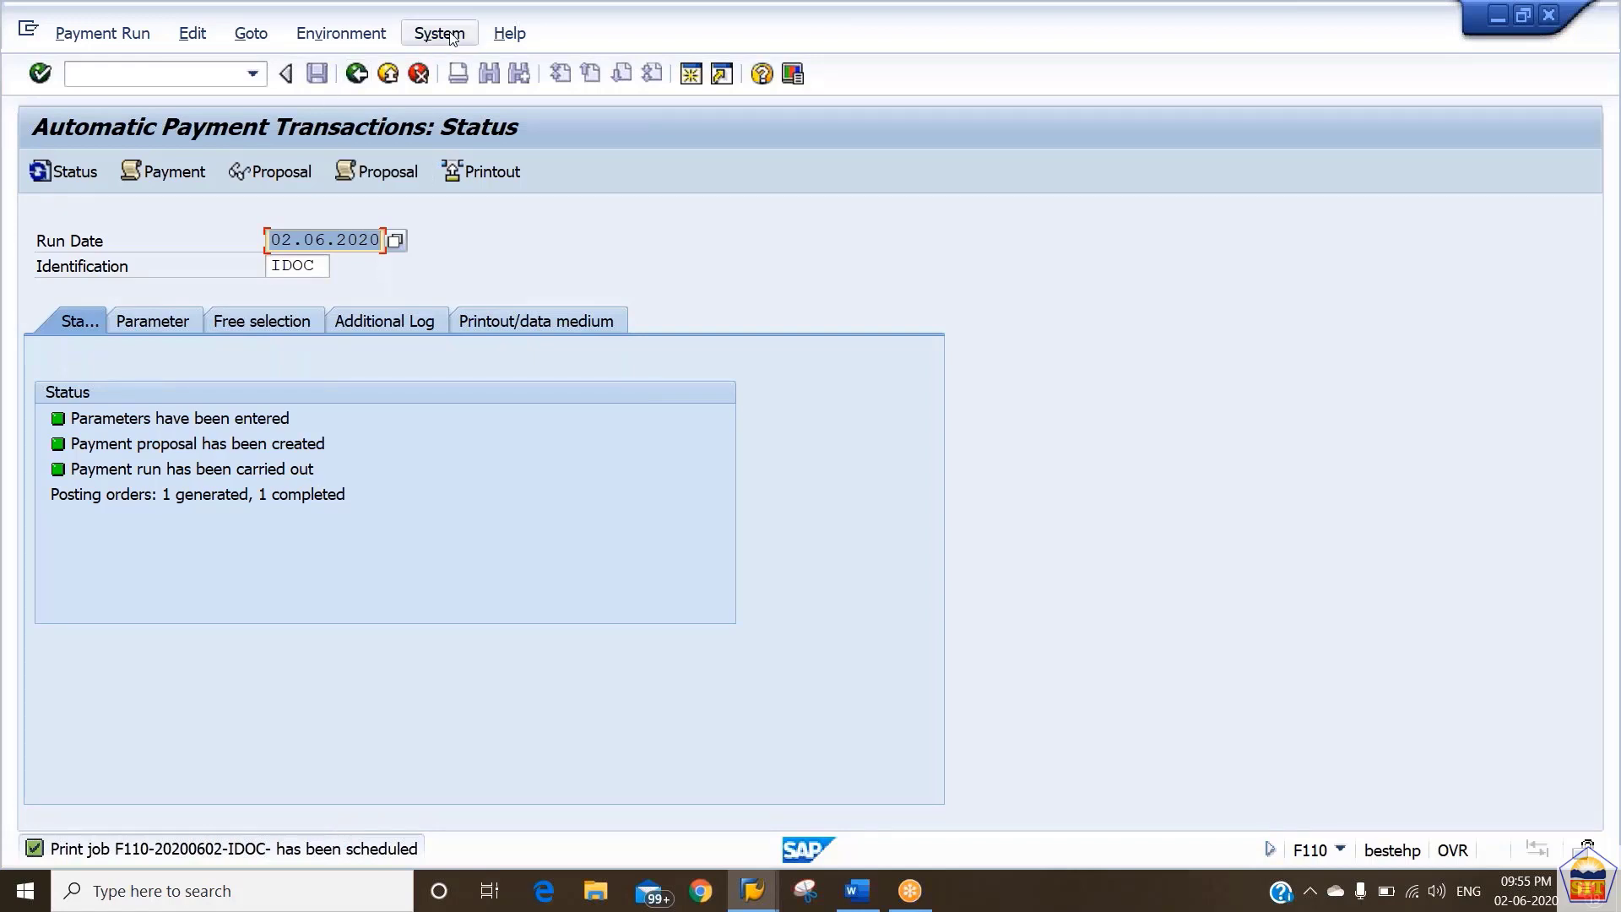
{"action": "mouse_move", "coordinate": [497, 157]}
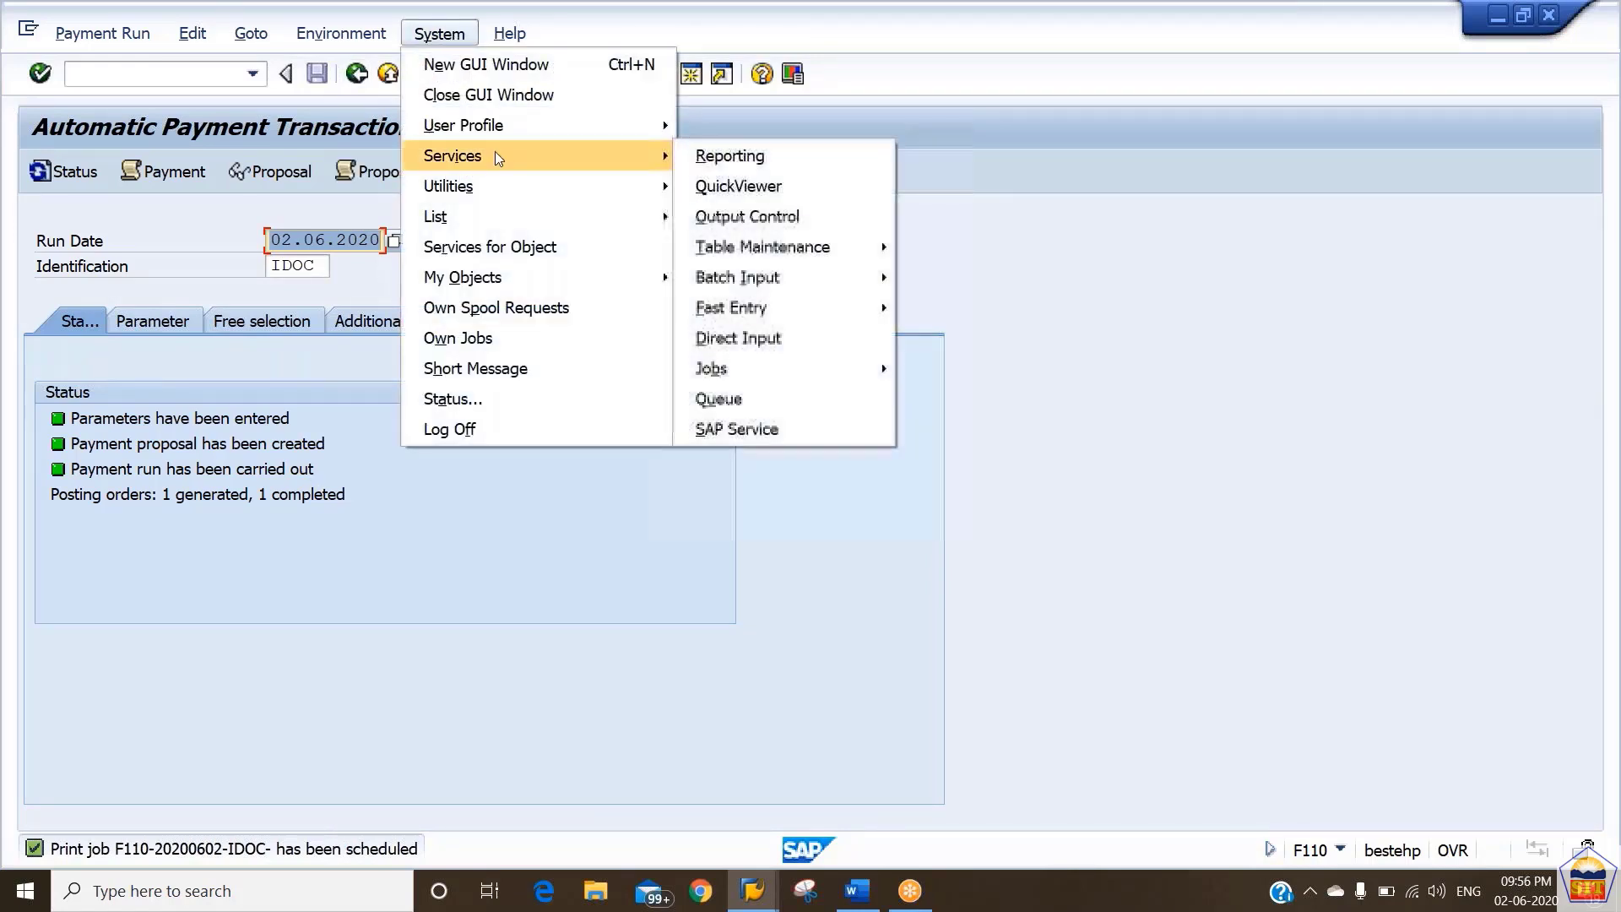
{"action": "mouse_move", "coordinate": [760, 258]}
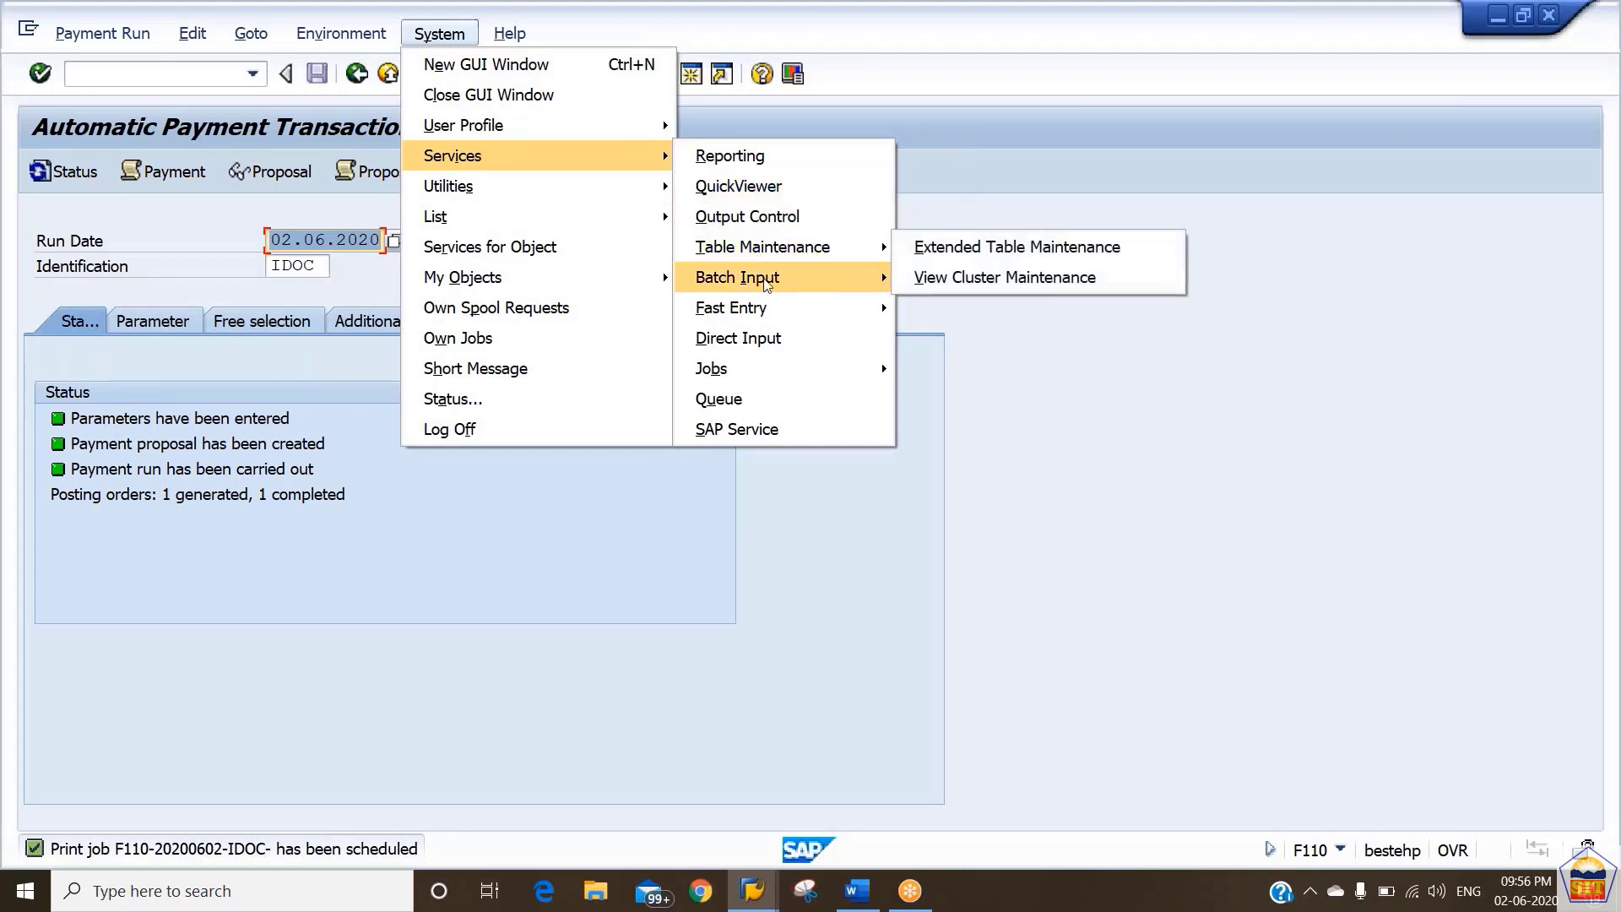
{"action": "mouse_move", "coordinate": [769, 288]}
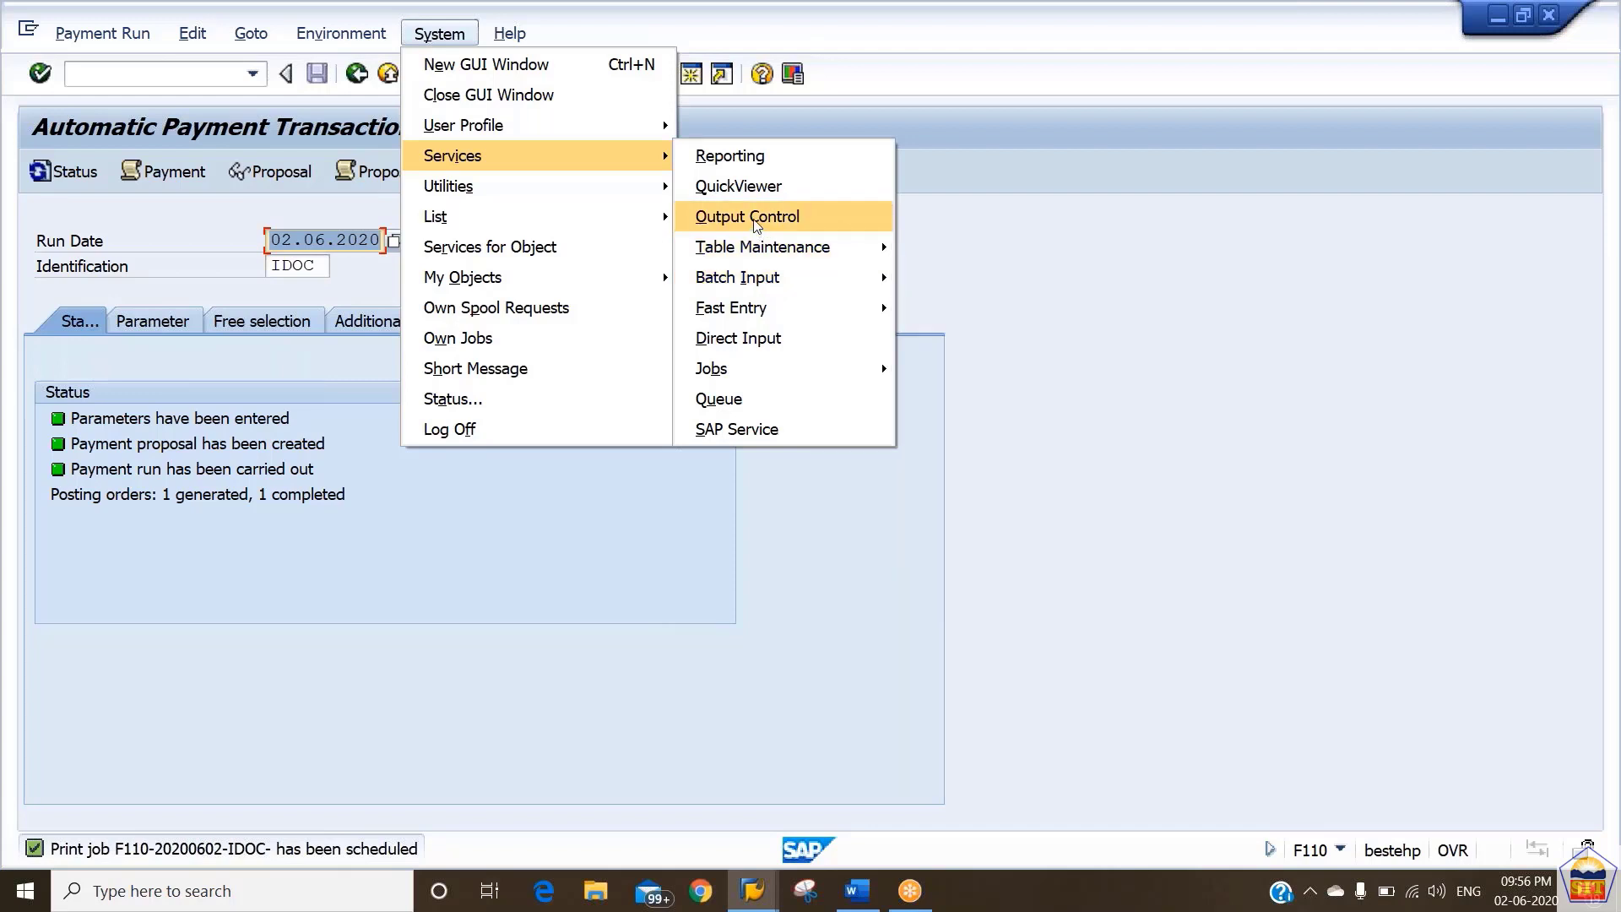
{"action": "left_click", "coordinate": [755, 218]}
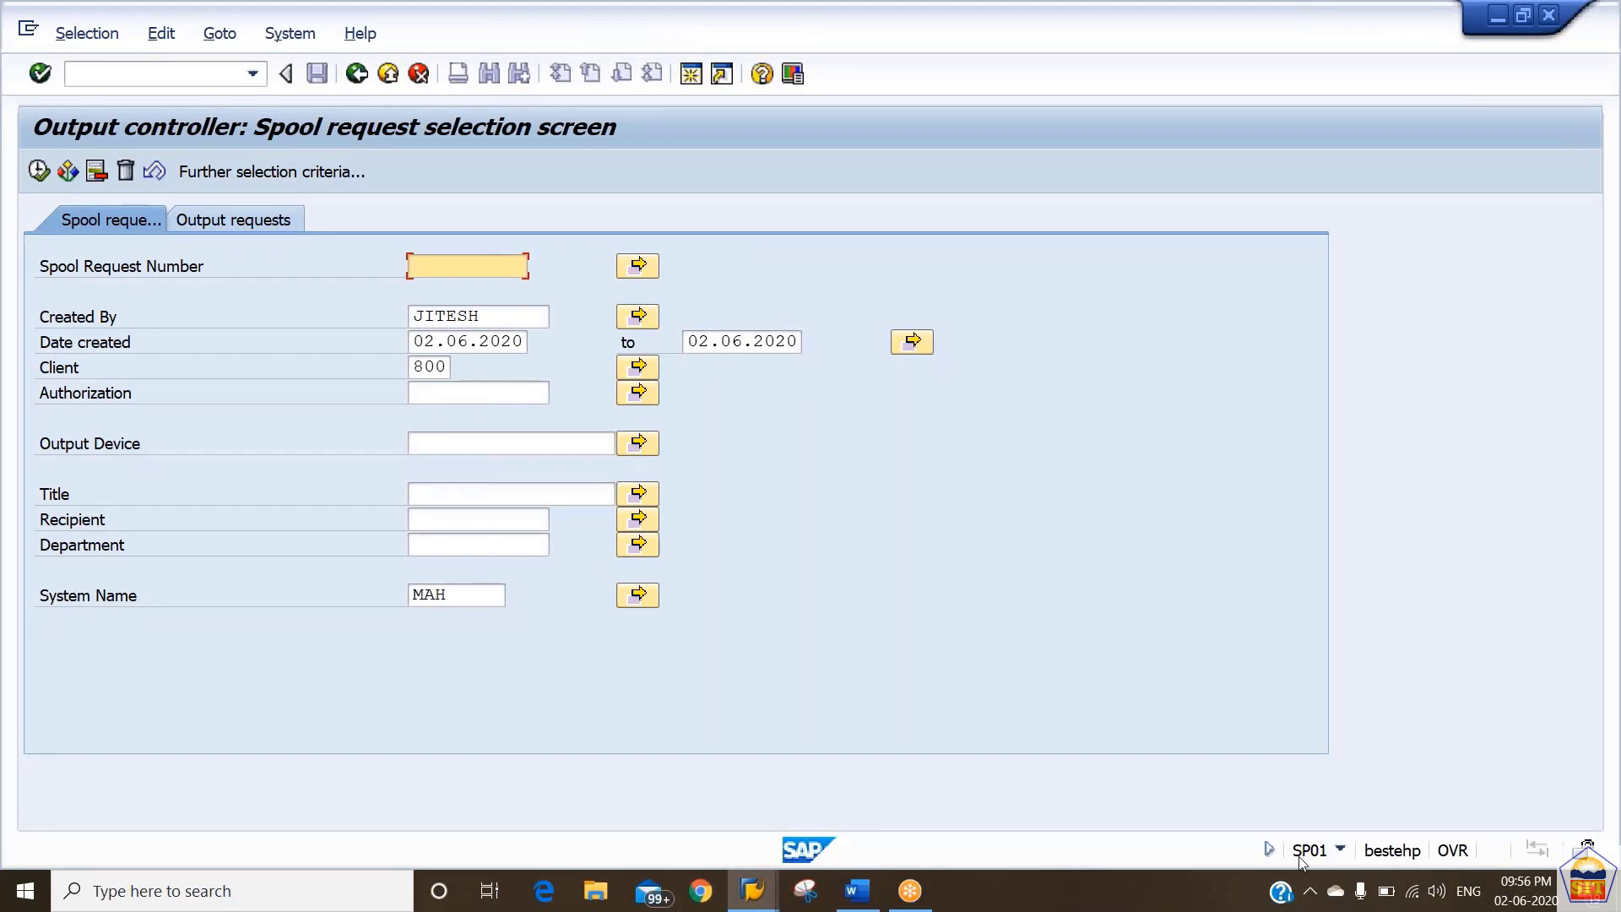
{"action": "left_click", "coordinate": [38, 172]}
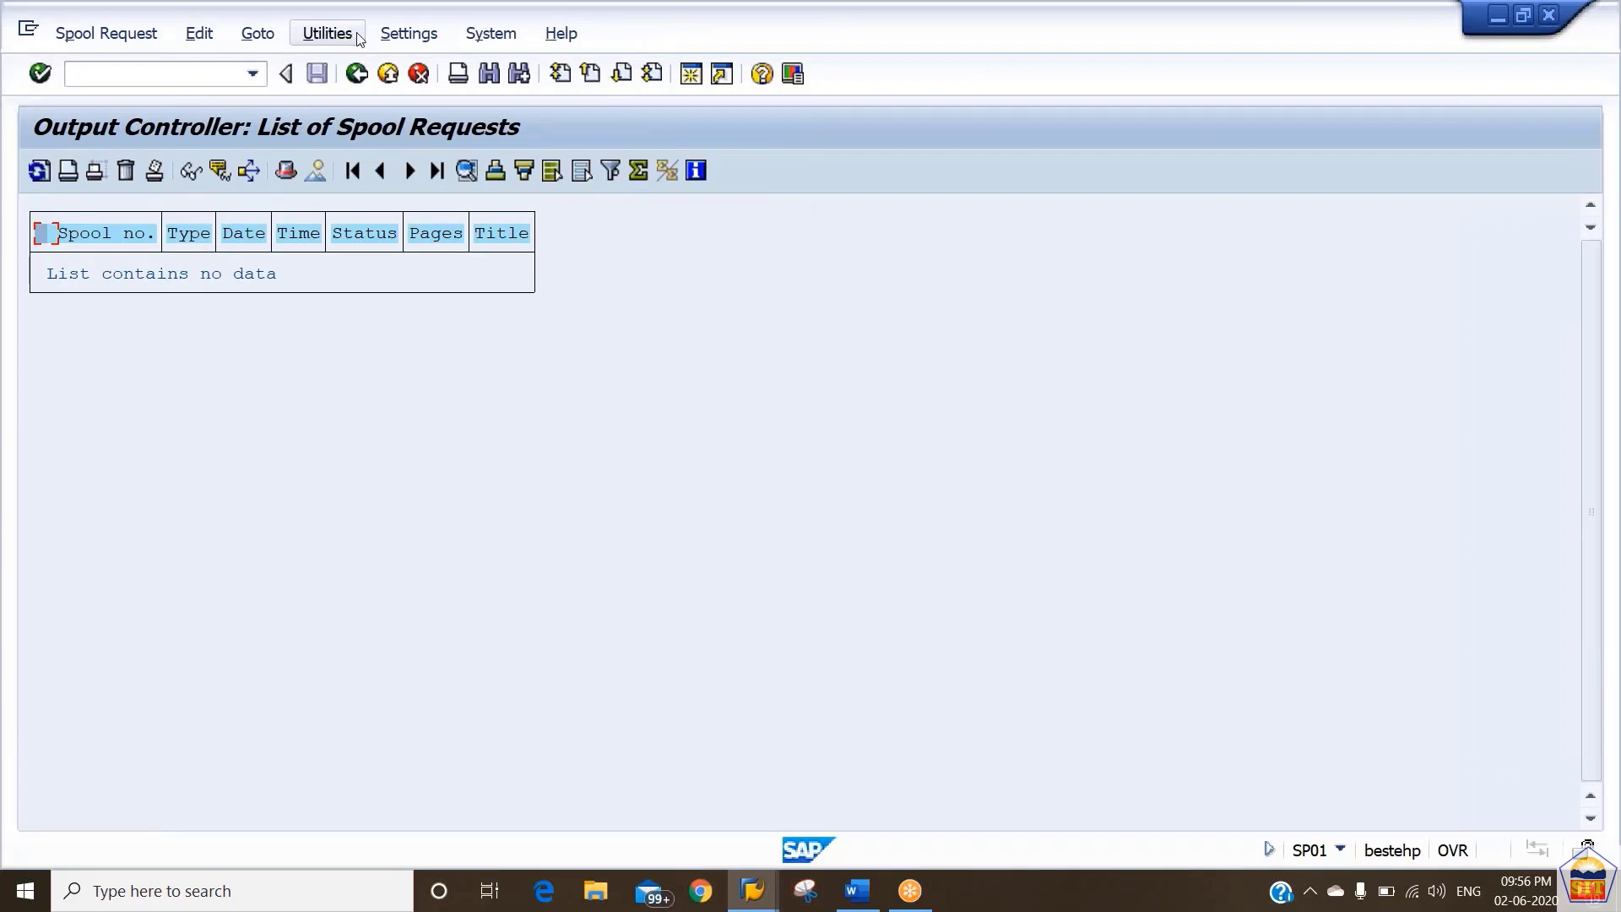
{"action": "left_click", "coordinate": [354, 83]}
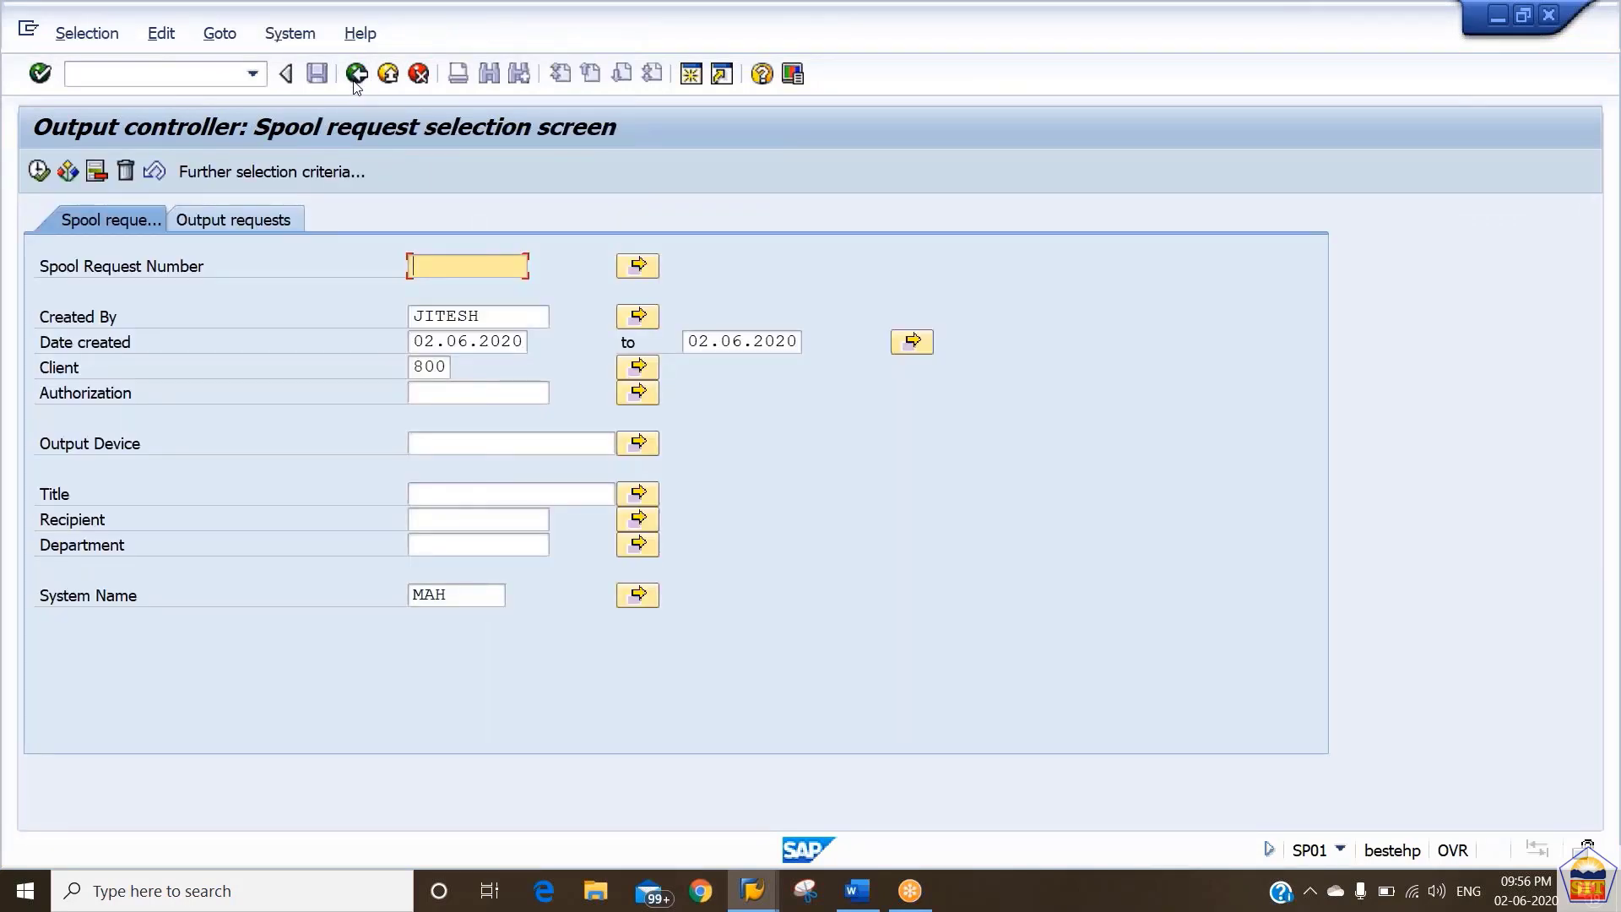
{"action": "left_click", "coordinate": [356, 78]}
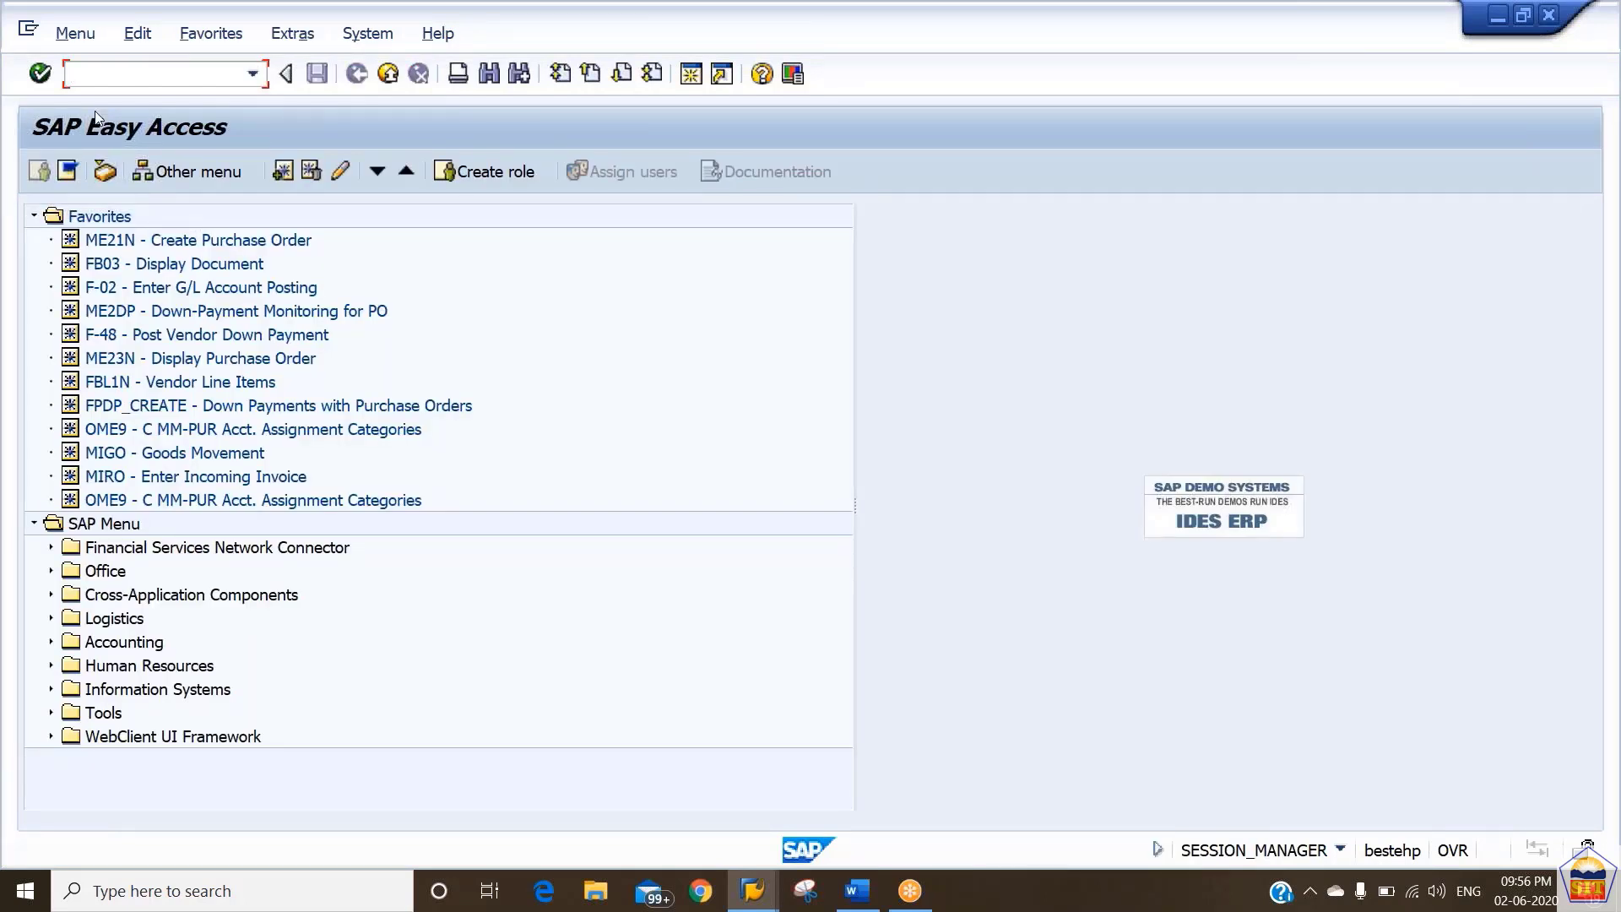
{"action": "key", "text": "alt+Tab"}
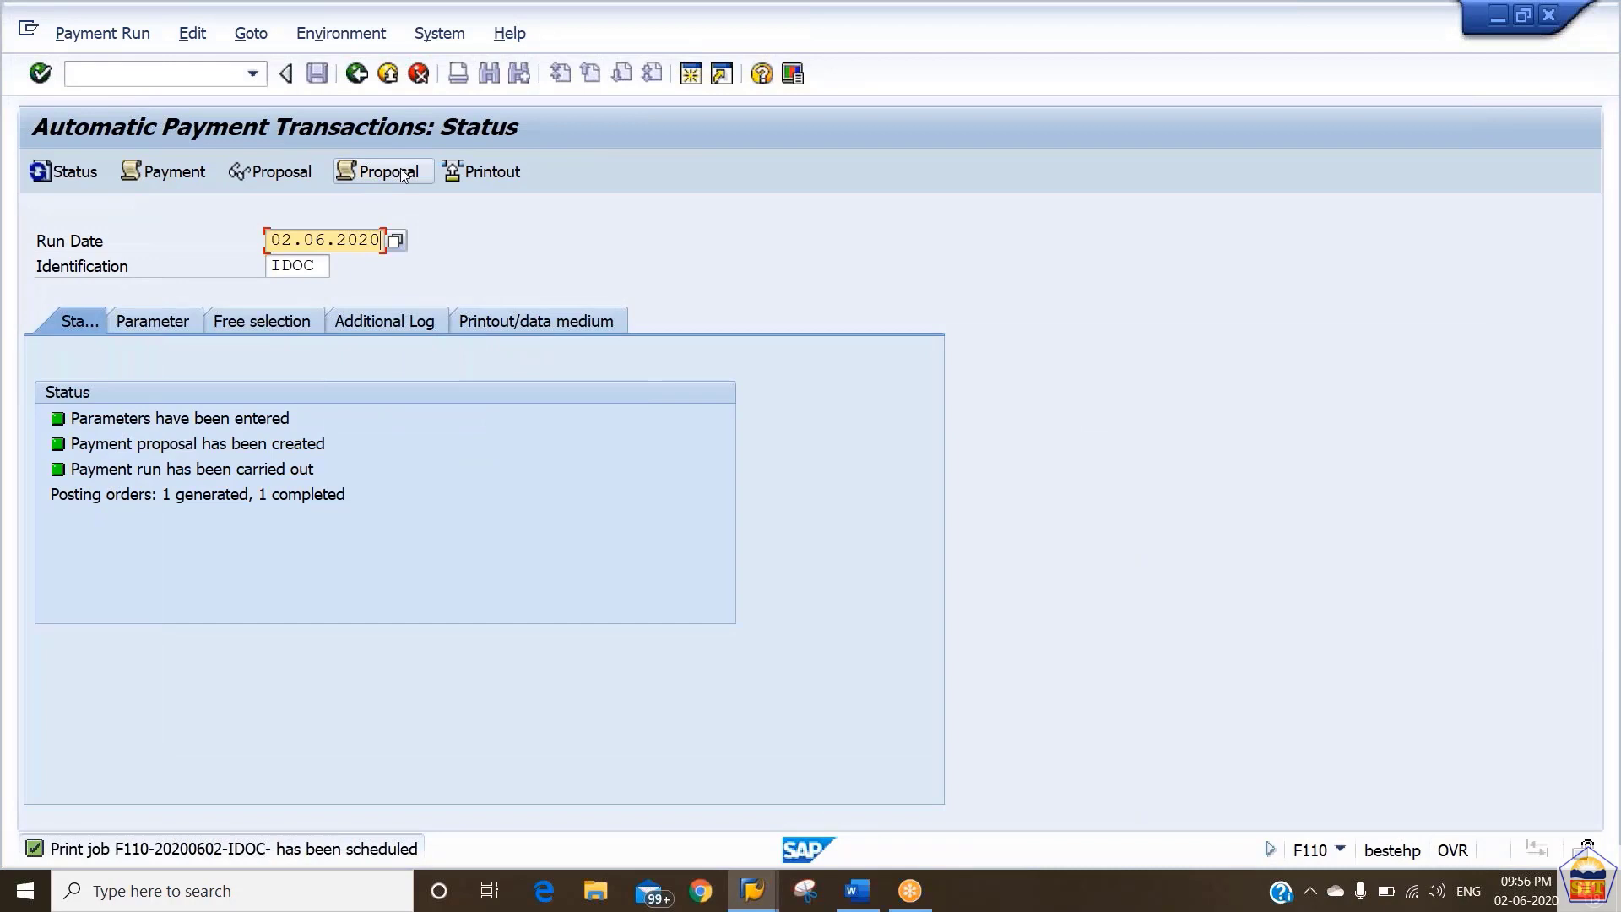
Step: Run the IDoc list in transaction WE02 for IDocs created on 02.06.2020
{"action": "left_click", "coordinate": [155, 72]}
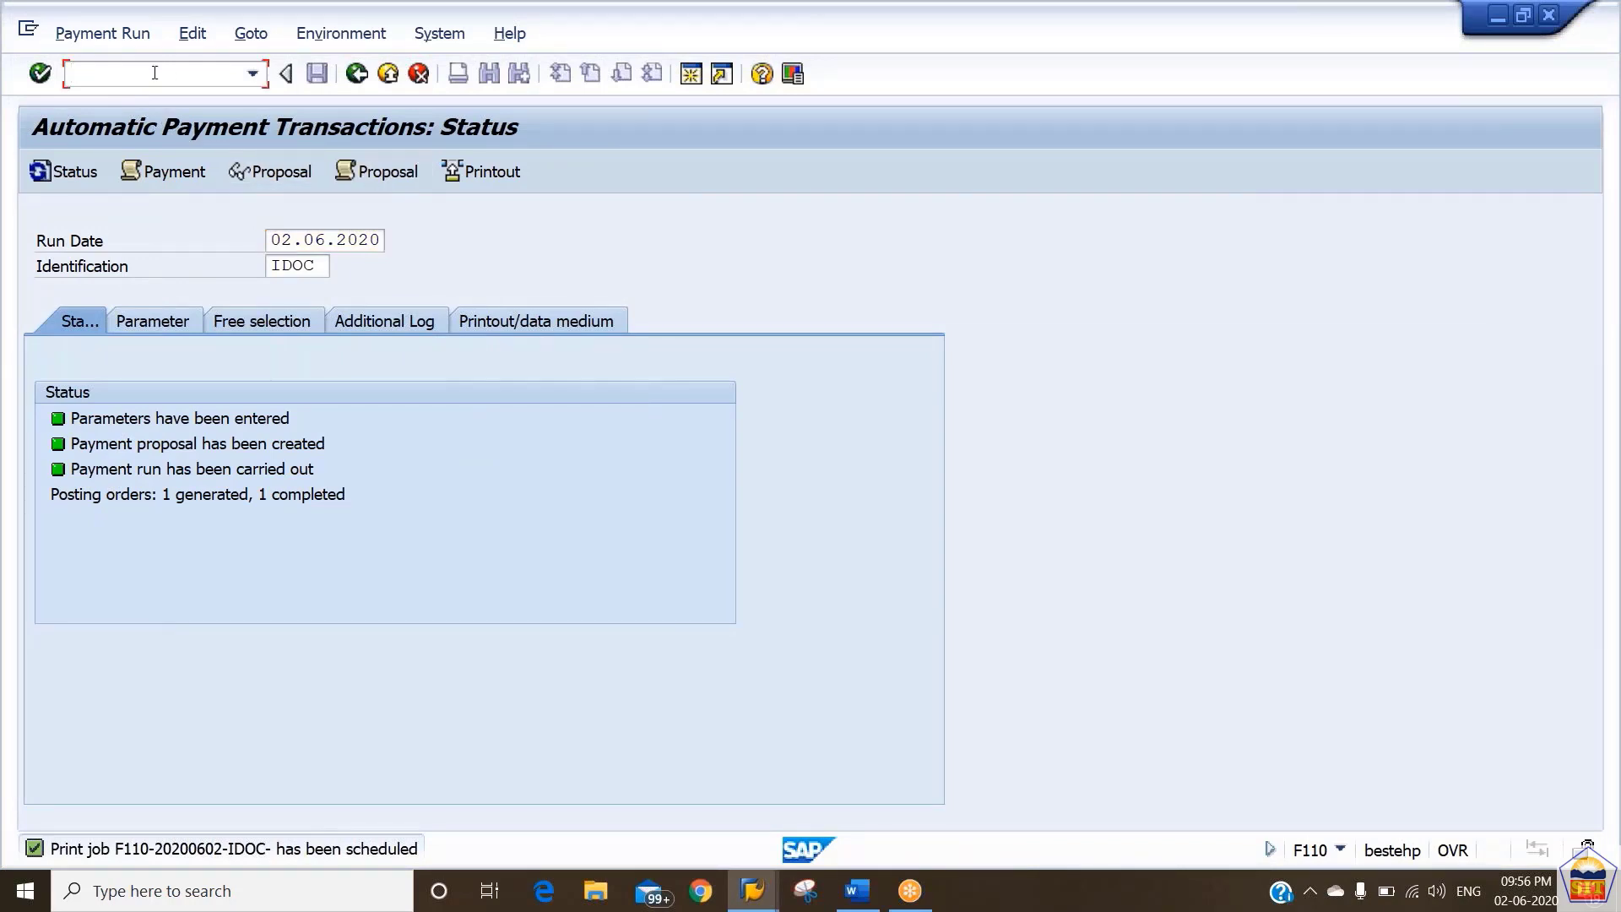
{"action": "type", "text": "/nw02"}
{"action": "key", "text": "BackSpace"}
{"action": "key", "text": "BackSpace"}
{"action": "type", "text": "e02"}
{"action": "key", "text": "Return"}
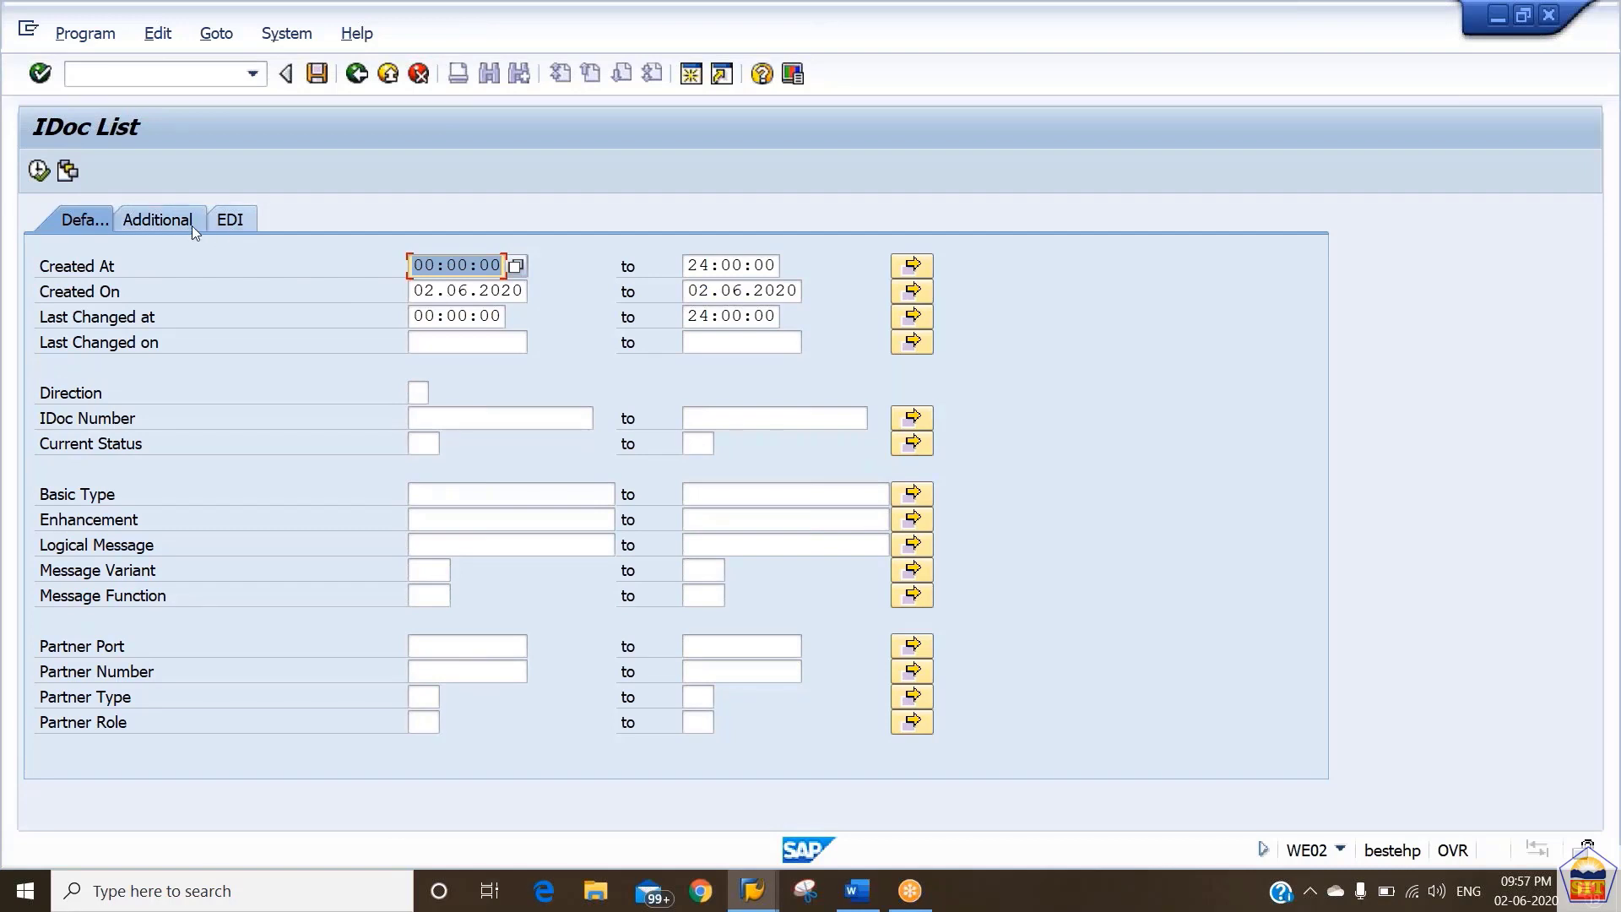
{"action": "left_click", "coordinate": [36, 172]}
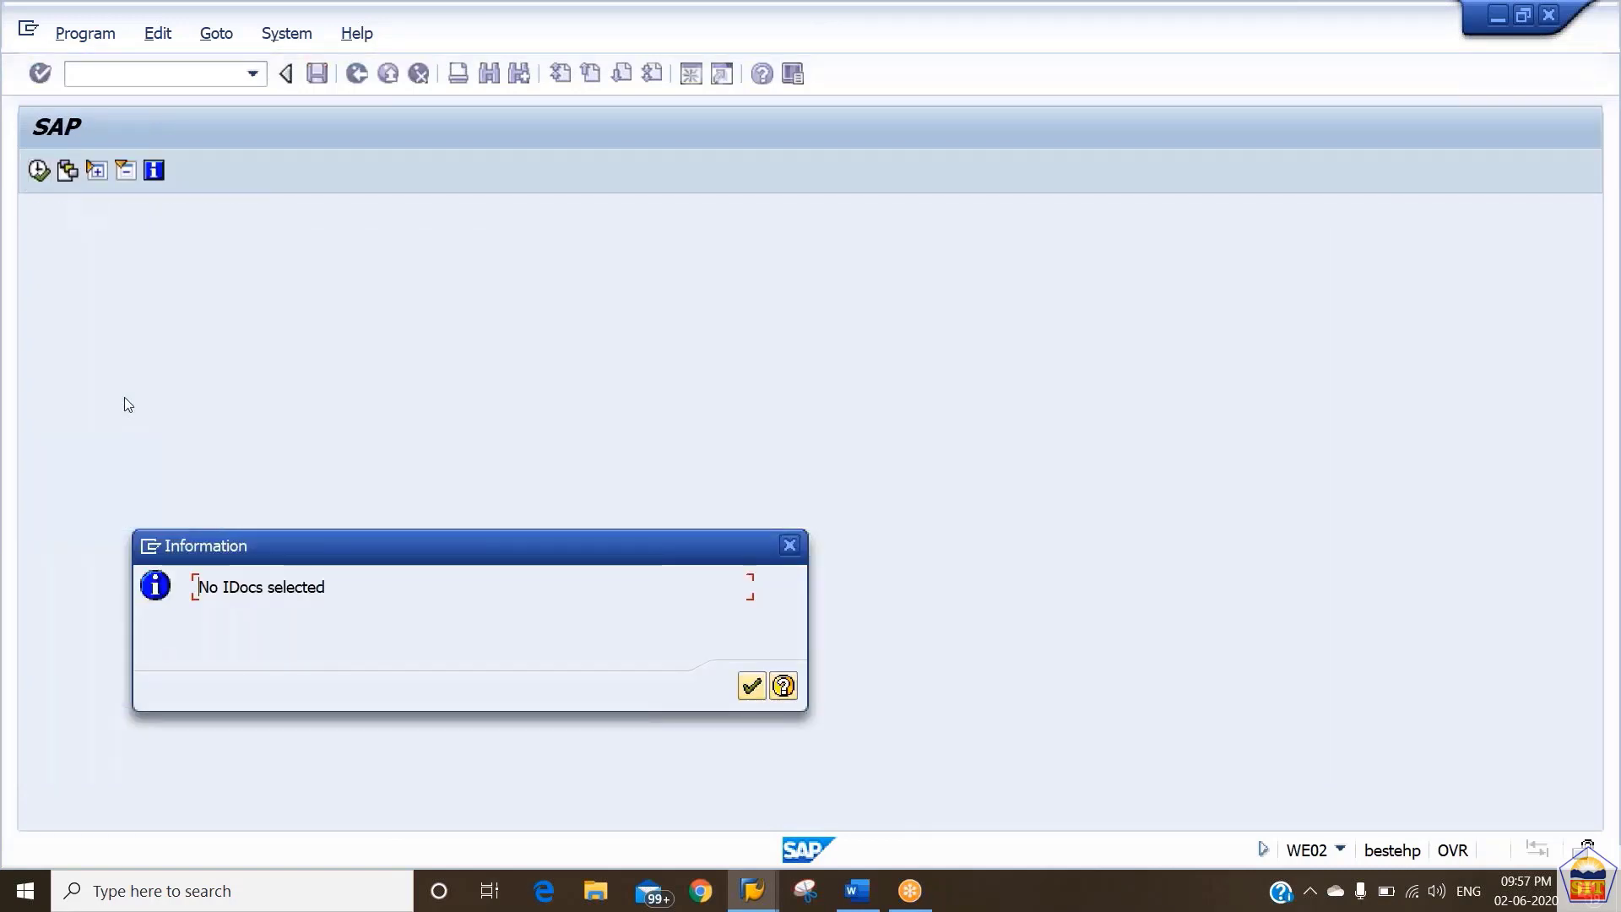
{"action": "key", "text": "Return"}
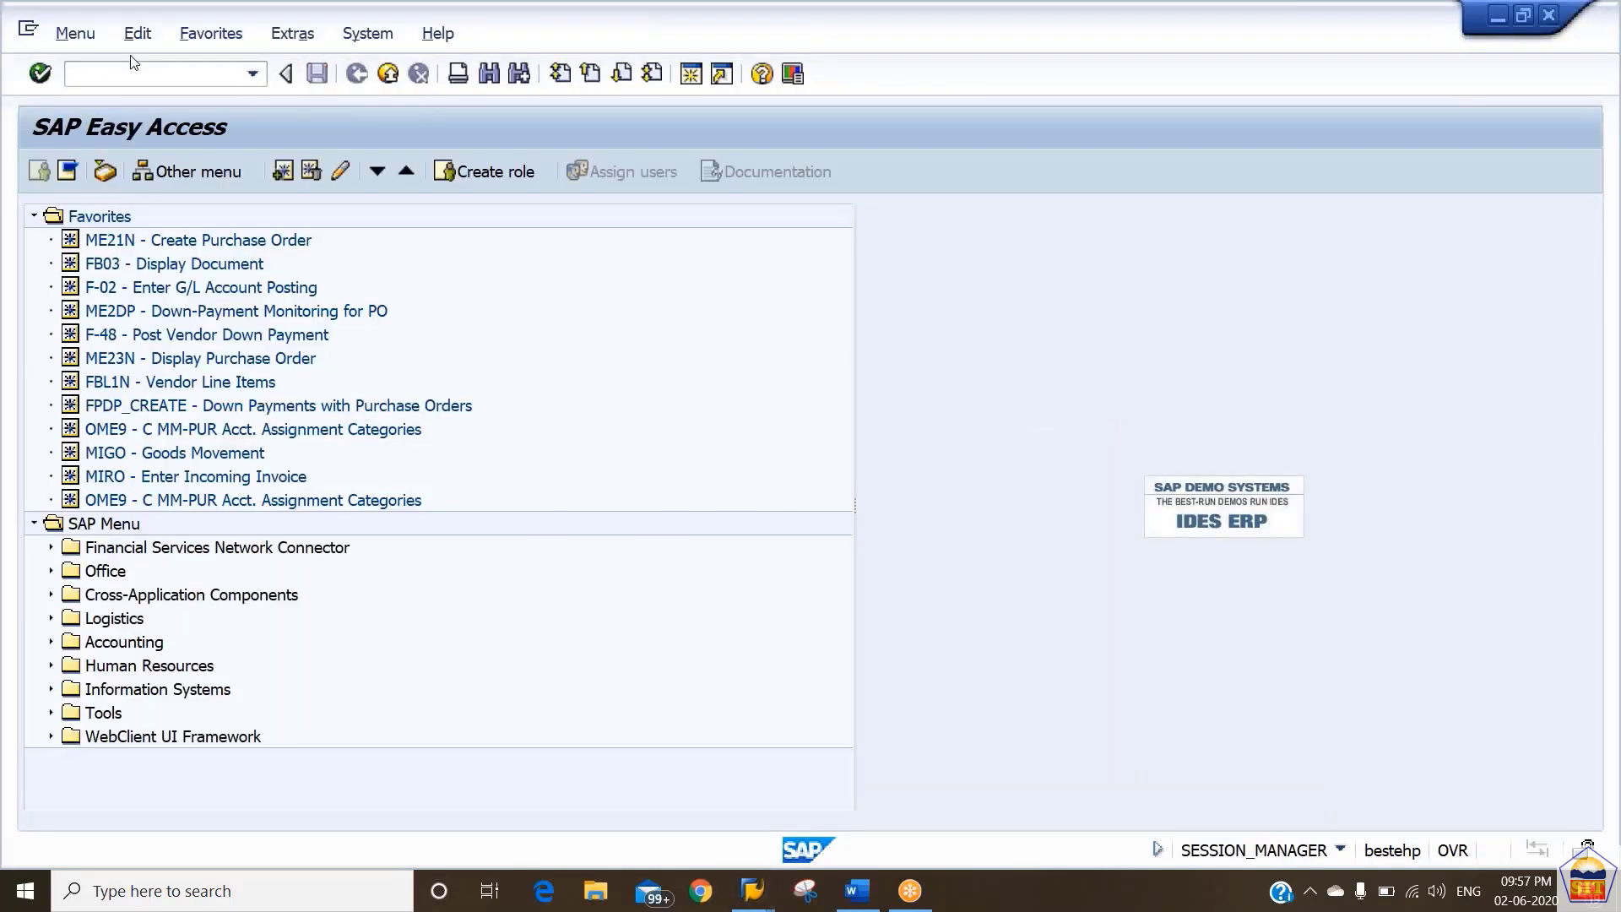
Step: Open the partner profile of bank partner CT84 (Citi Bank AG) in transaction WE20
{"action": "type", "text": "/n"}
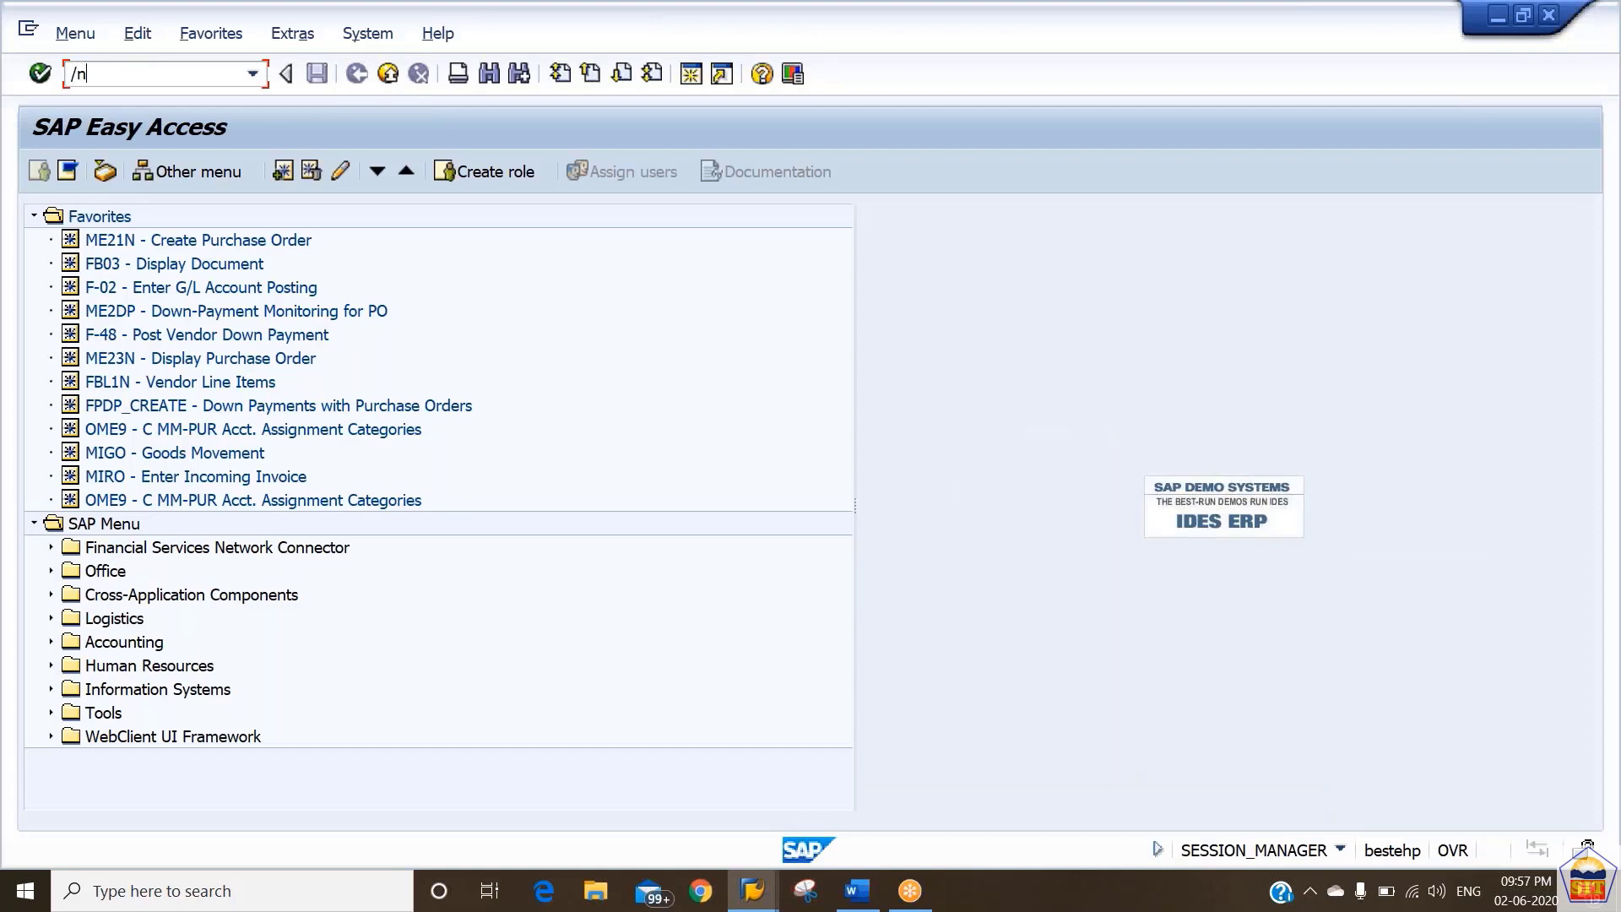
{"action": "type", "text": "we20"}
{"action": "key", "text": "Return"}
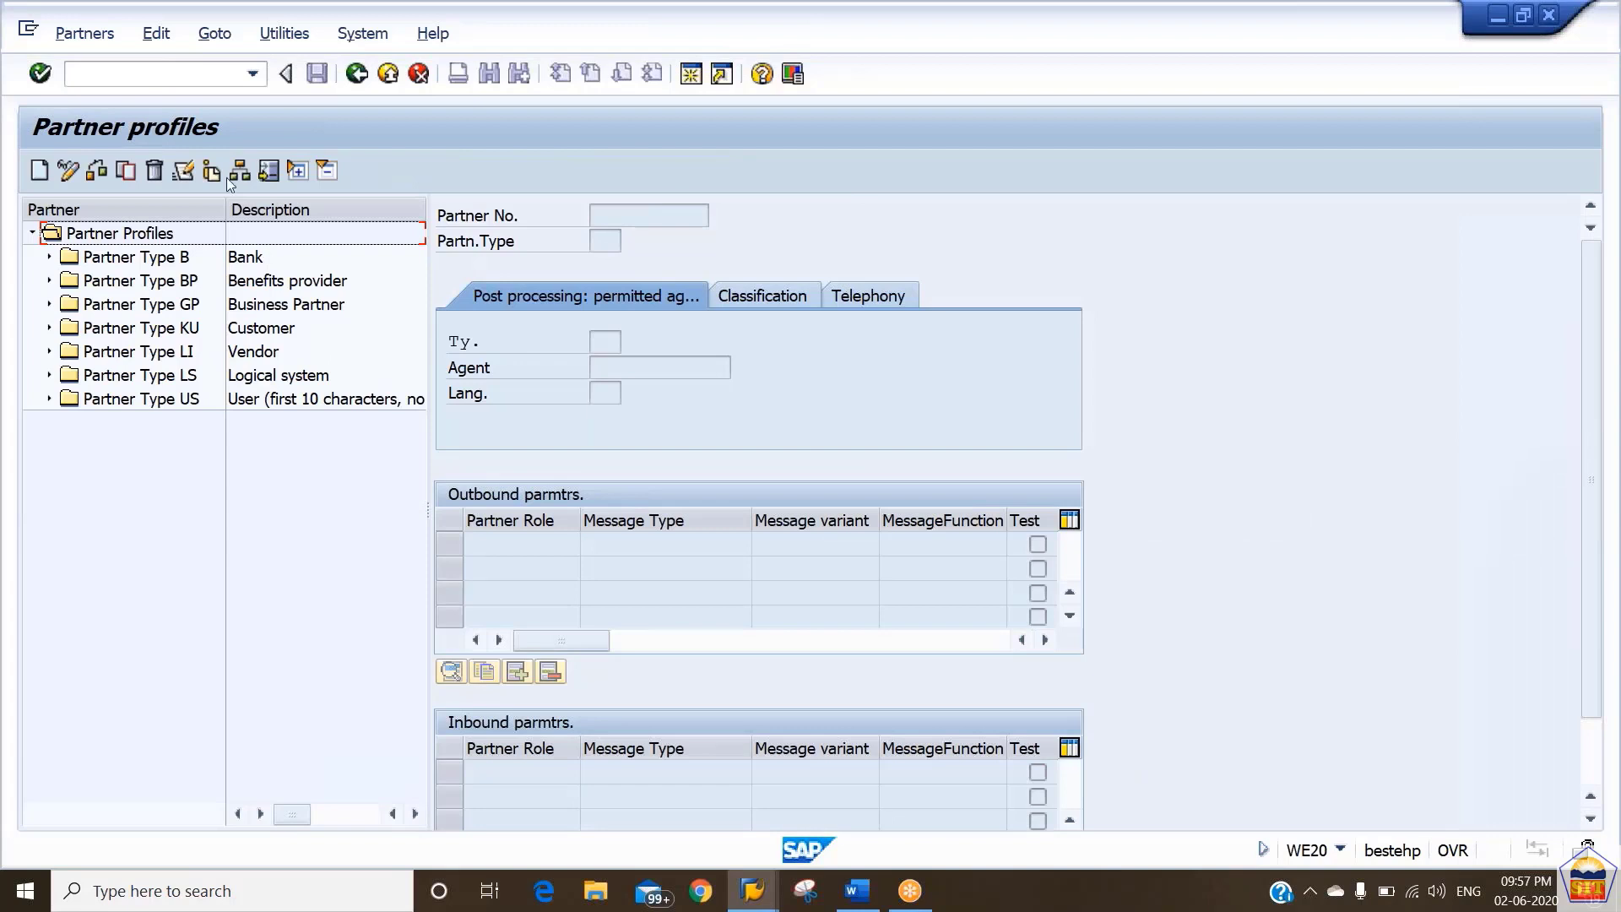
{"action": "left_click", "coordinate": [49, 258]}
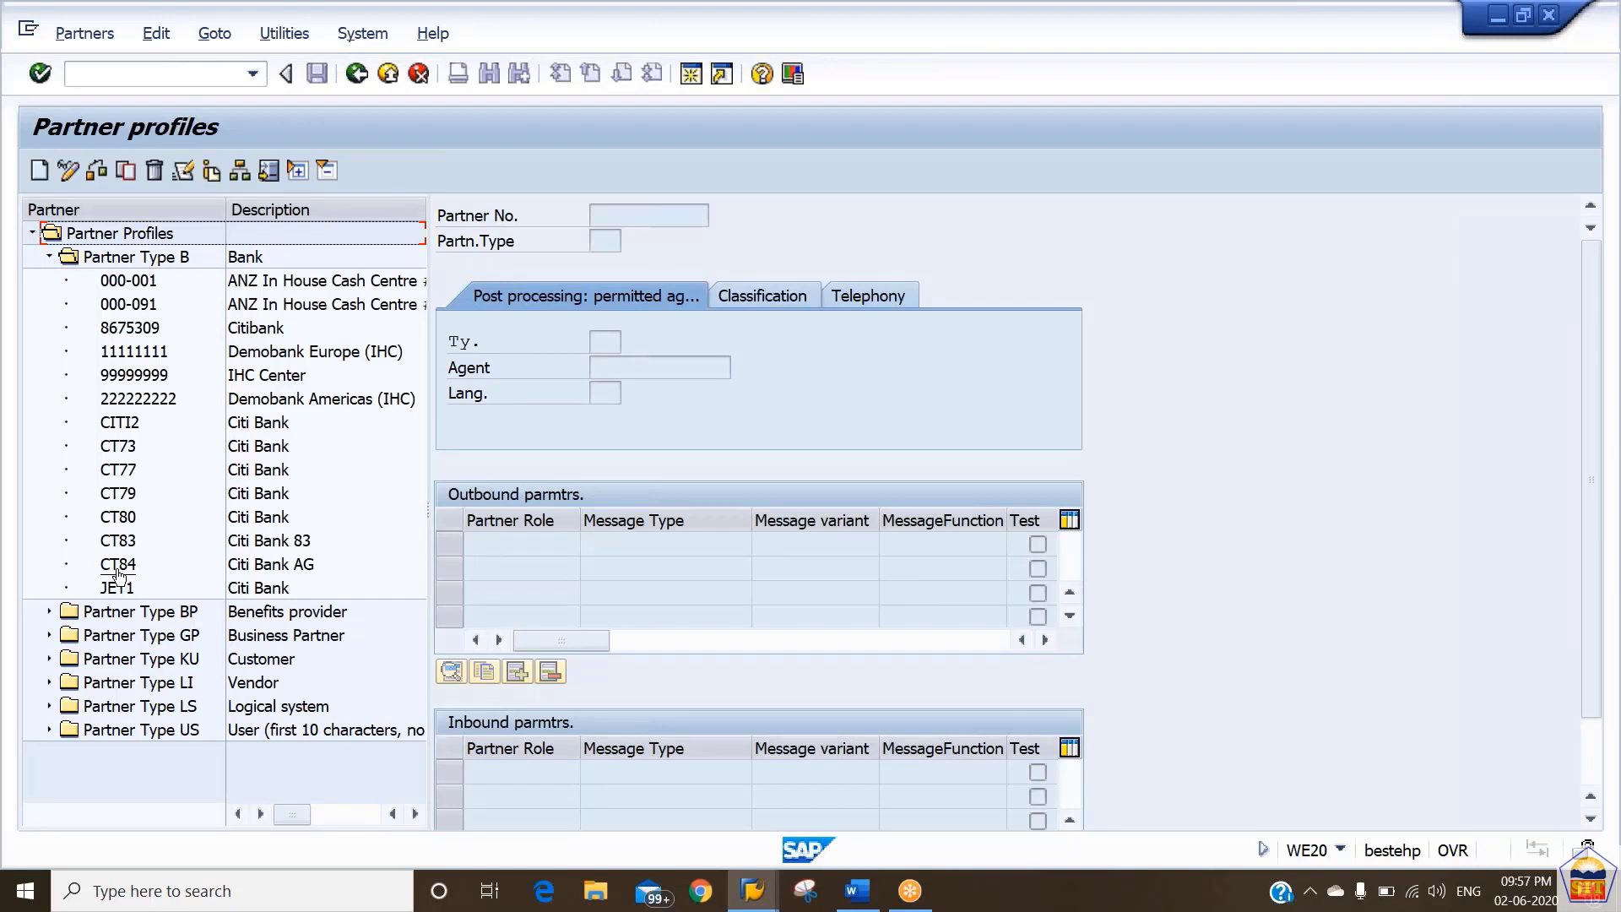
{"action": "double_click", "coordinate": [118, 567]}
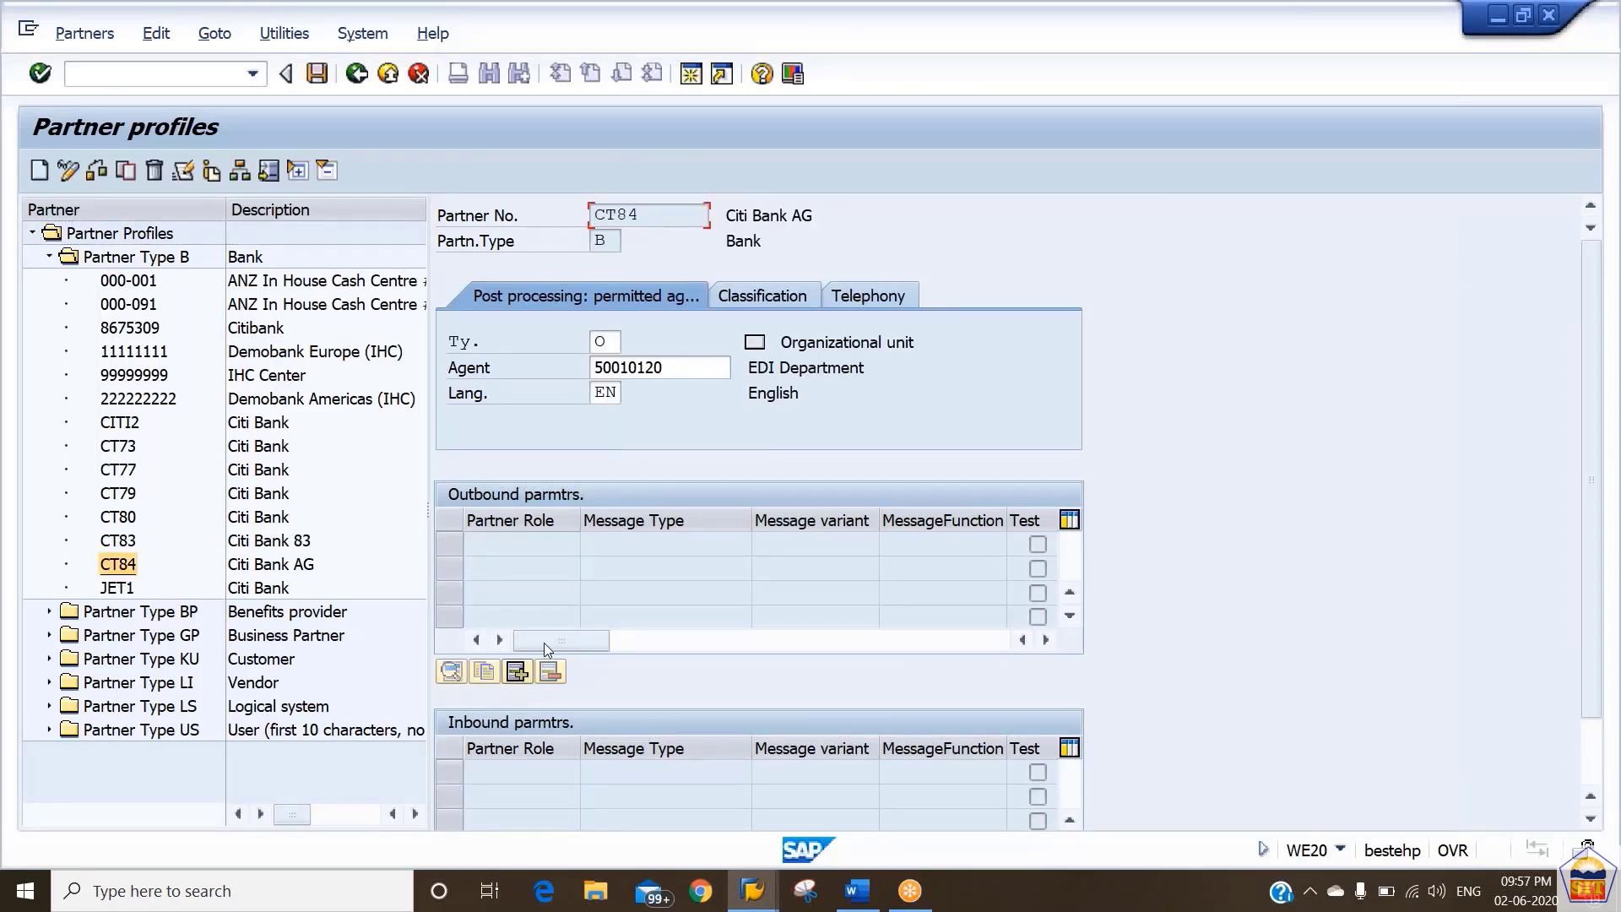
Step: Create a new outbound parameter for partner CT84 with message type PAYEXT
{"action": "left_click", "coordinate": [604, 545]}
{"action": "left_click", "coordinate": [524, 548]}
{"action": "left_click", "coordinate": [516, 672]}
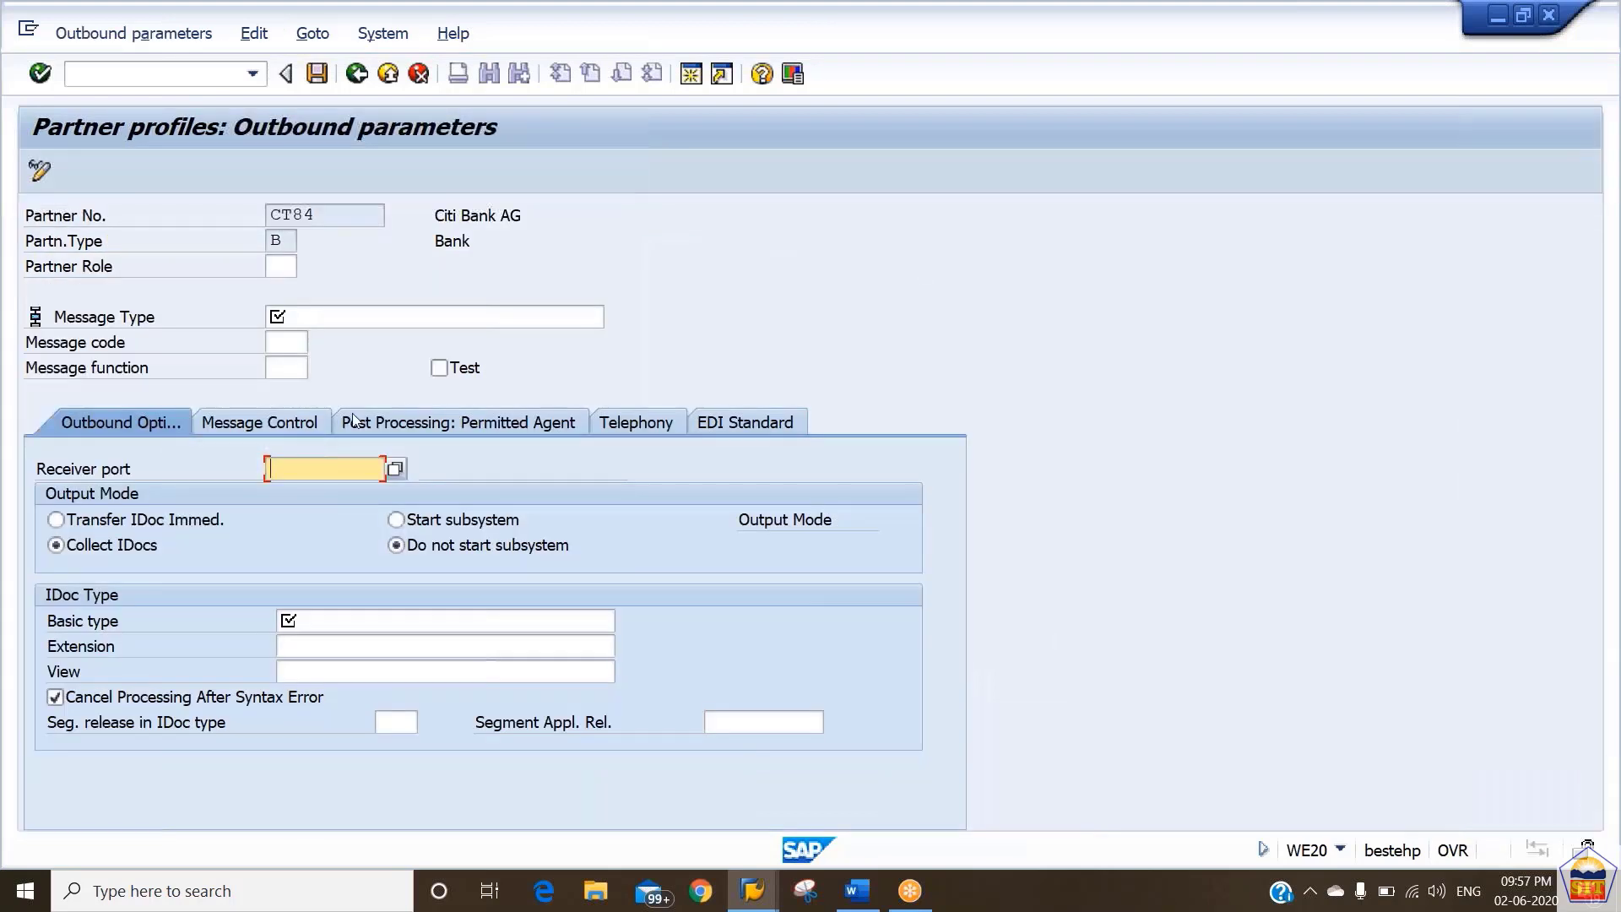
{"action": "left_click", "coordinate": [400, 319]}
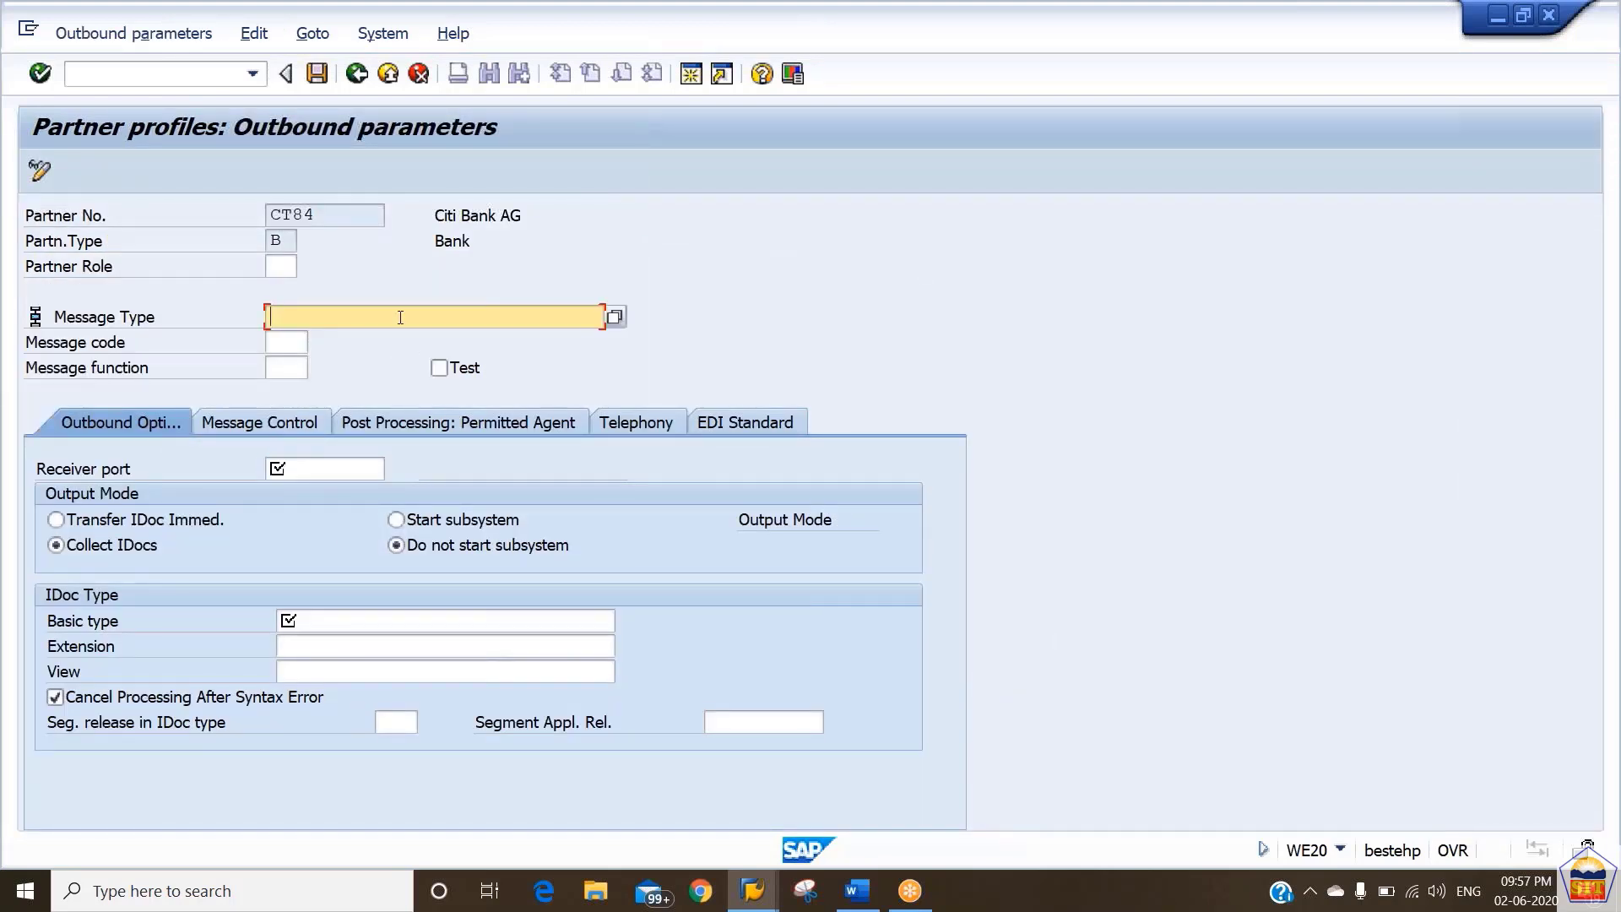
{"action": "key", "text": "BackSpace"}
{"action": "key", "text": "Down"}
{"action": "key", "text": "Return"}
{"action": "key", "text": "Tab"}
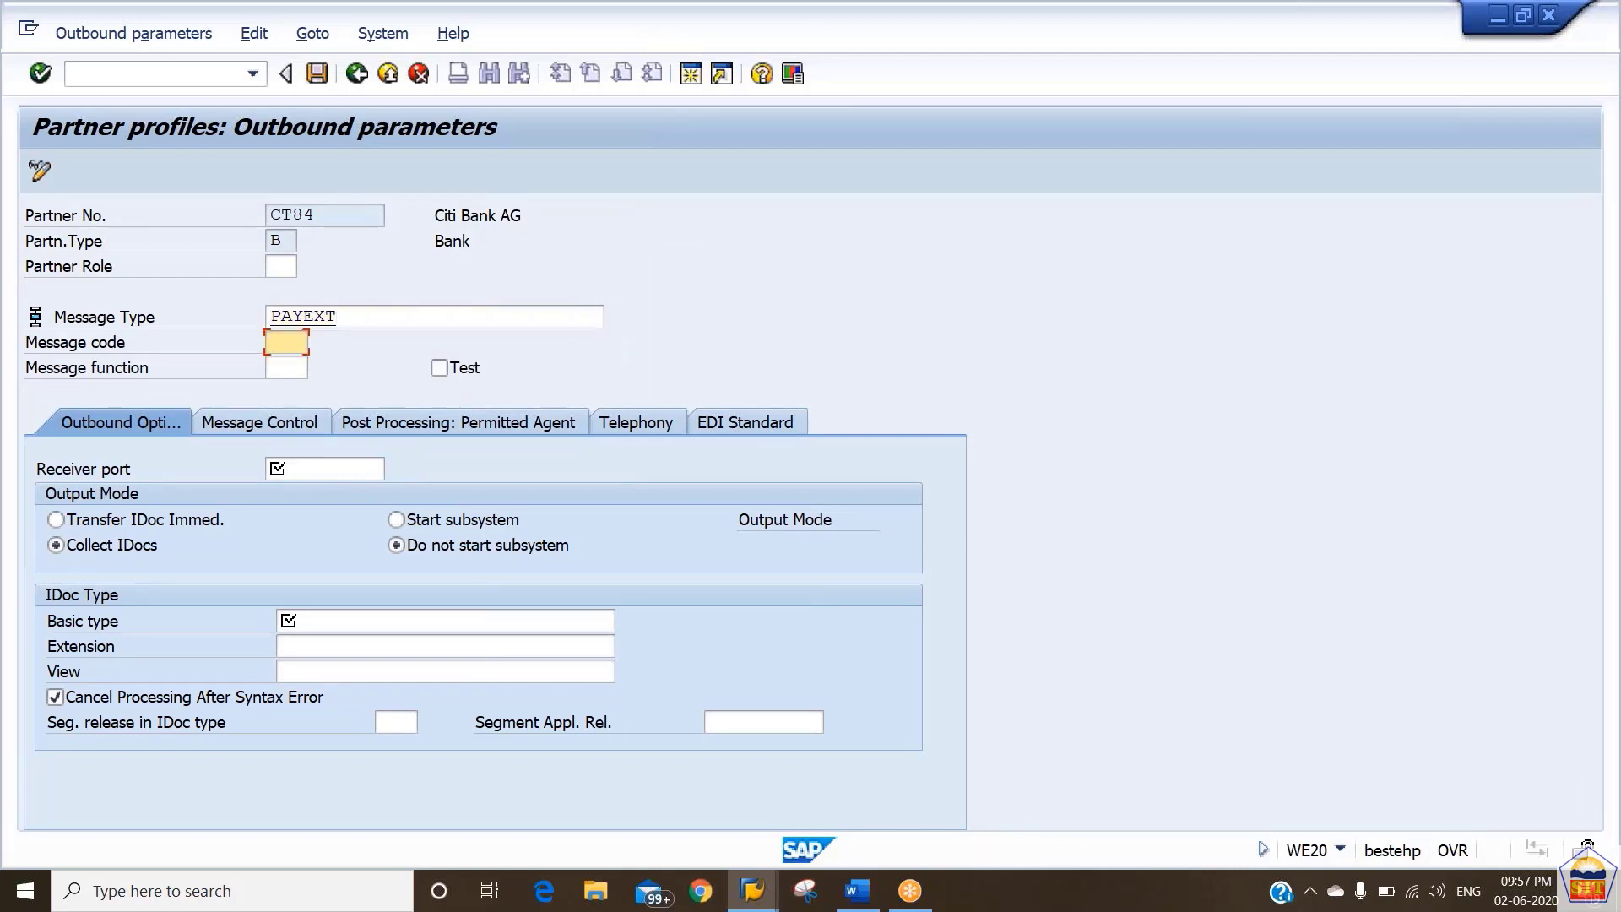
Step: Set the outbound parameter's receiver port to UNI
{"action": "key", "text": "Tab"}
{"action": "key", "text": "Tab"}
{"action": "key", "text": "Tab"}
{"action": "key", "text": "Tab"}
{"action": "key", "text": "BackSpace"}
{"action": "key", "text": "Down"}
{"action": "key", "text": "Return"}
{"action": "key", "text": "Tab"}
{"action": "key", "text": "Tab"}
{"action": "key", "text": "Tab"}
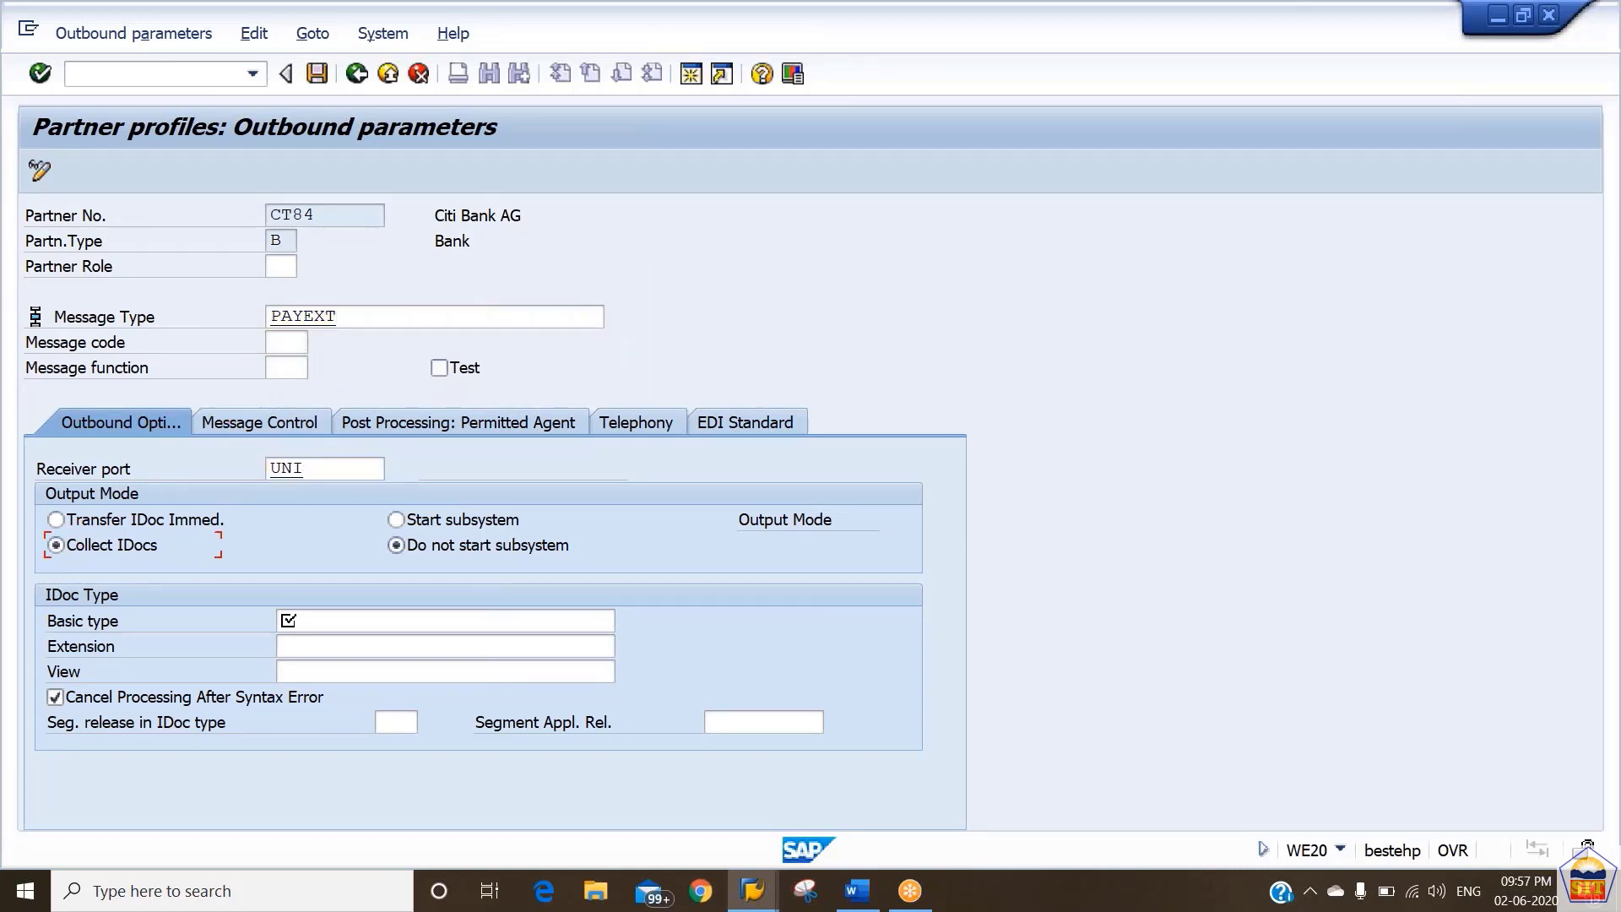
Step: Set the outbound parameter's basic IDoc type to PEXR2002
{"action": "key", "text": "BackSpace"}
{"action": "key", "text": "Down"}
{"action": "key", "text": "Down"}
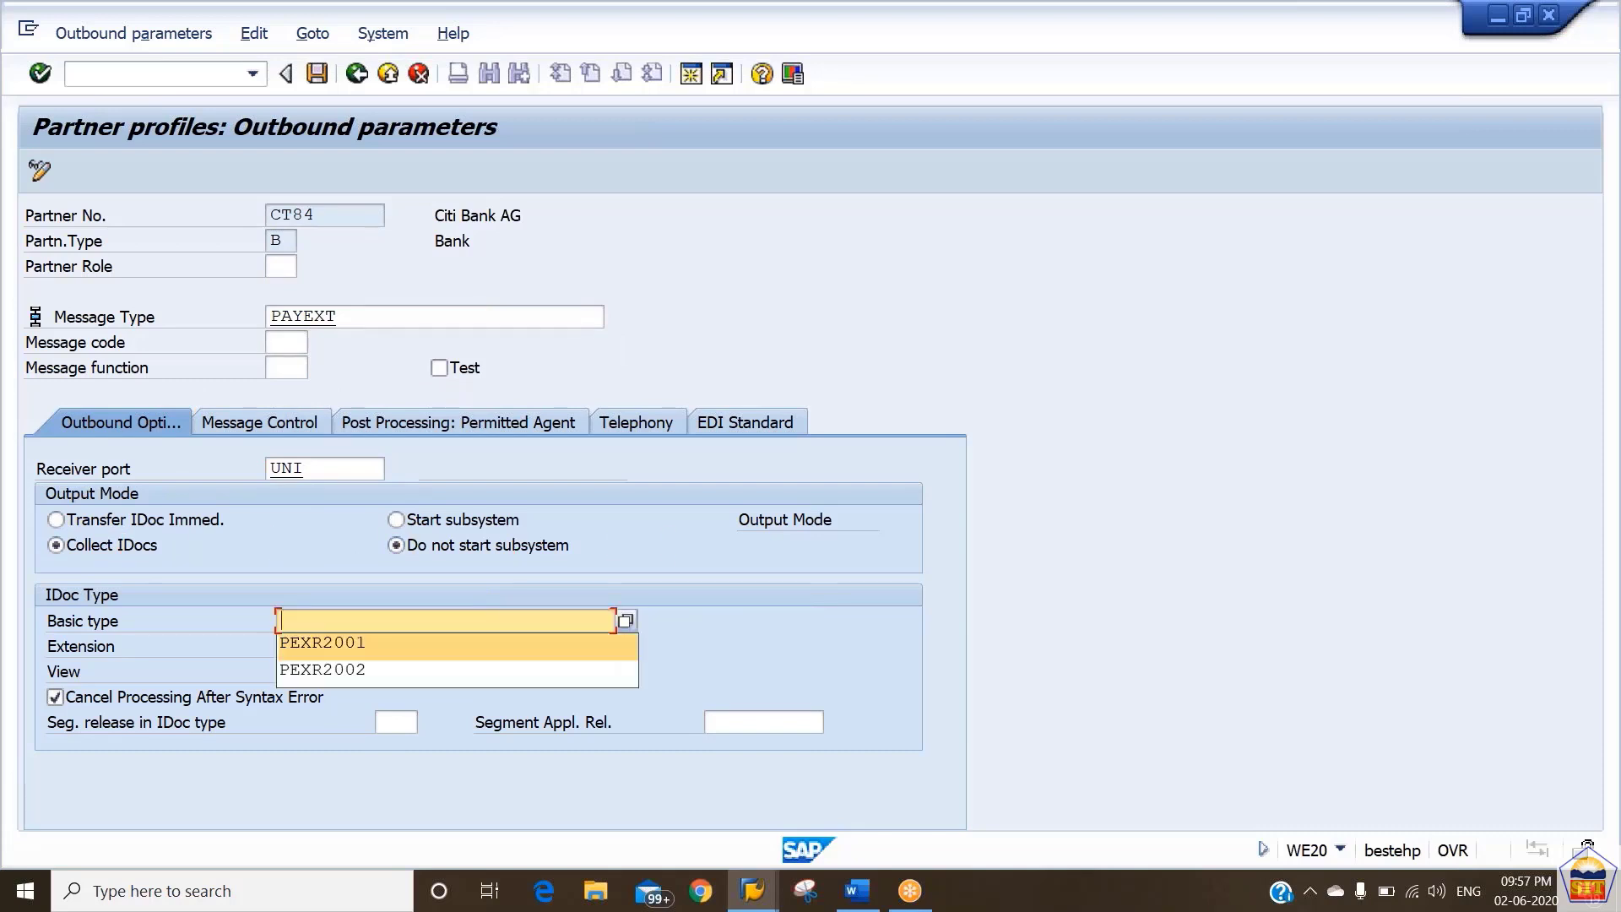
{"action": "key", "text": "Down"}
{"action": "key", "text": "Tab"}
{"action": "key", "text": "shift+Tab"}
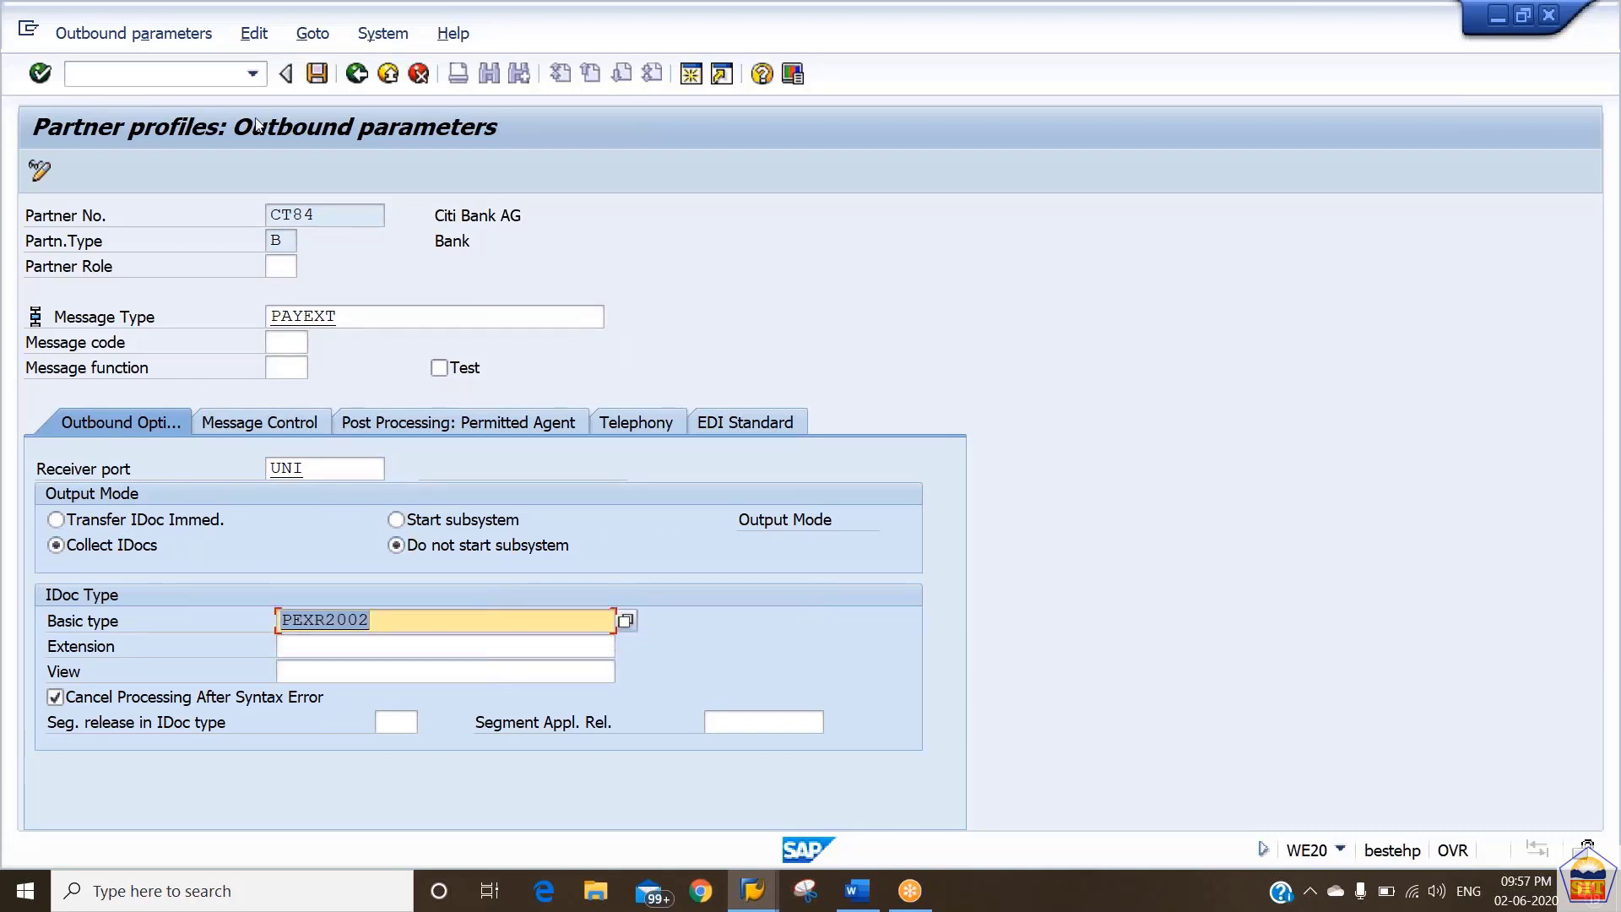
Step: Set the output mode to transfer IDocs immediately, save the outbound parameter and return to the CT84 partner profile
{"action": "left_click", "coordinate": [128, 518]}
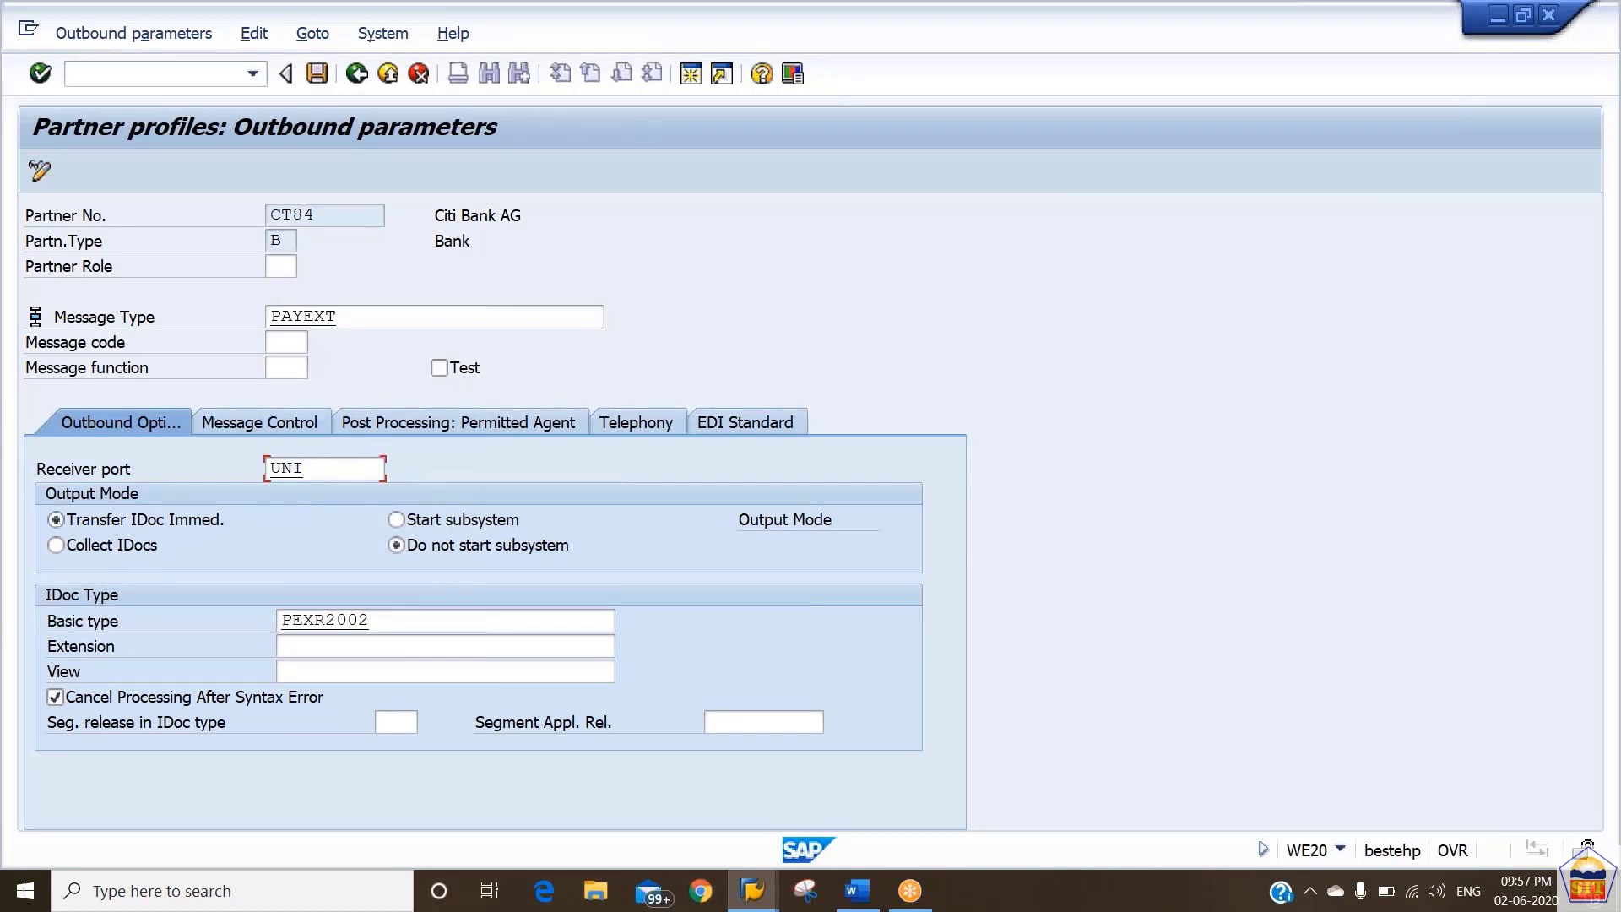
{"action": "key", "text": "ctrl+s"}
{"action": "left_click", "coordinate": [358, 74]}
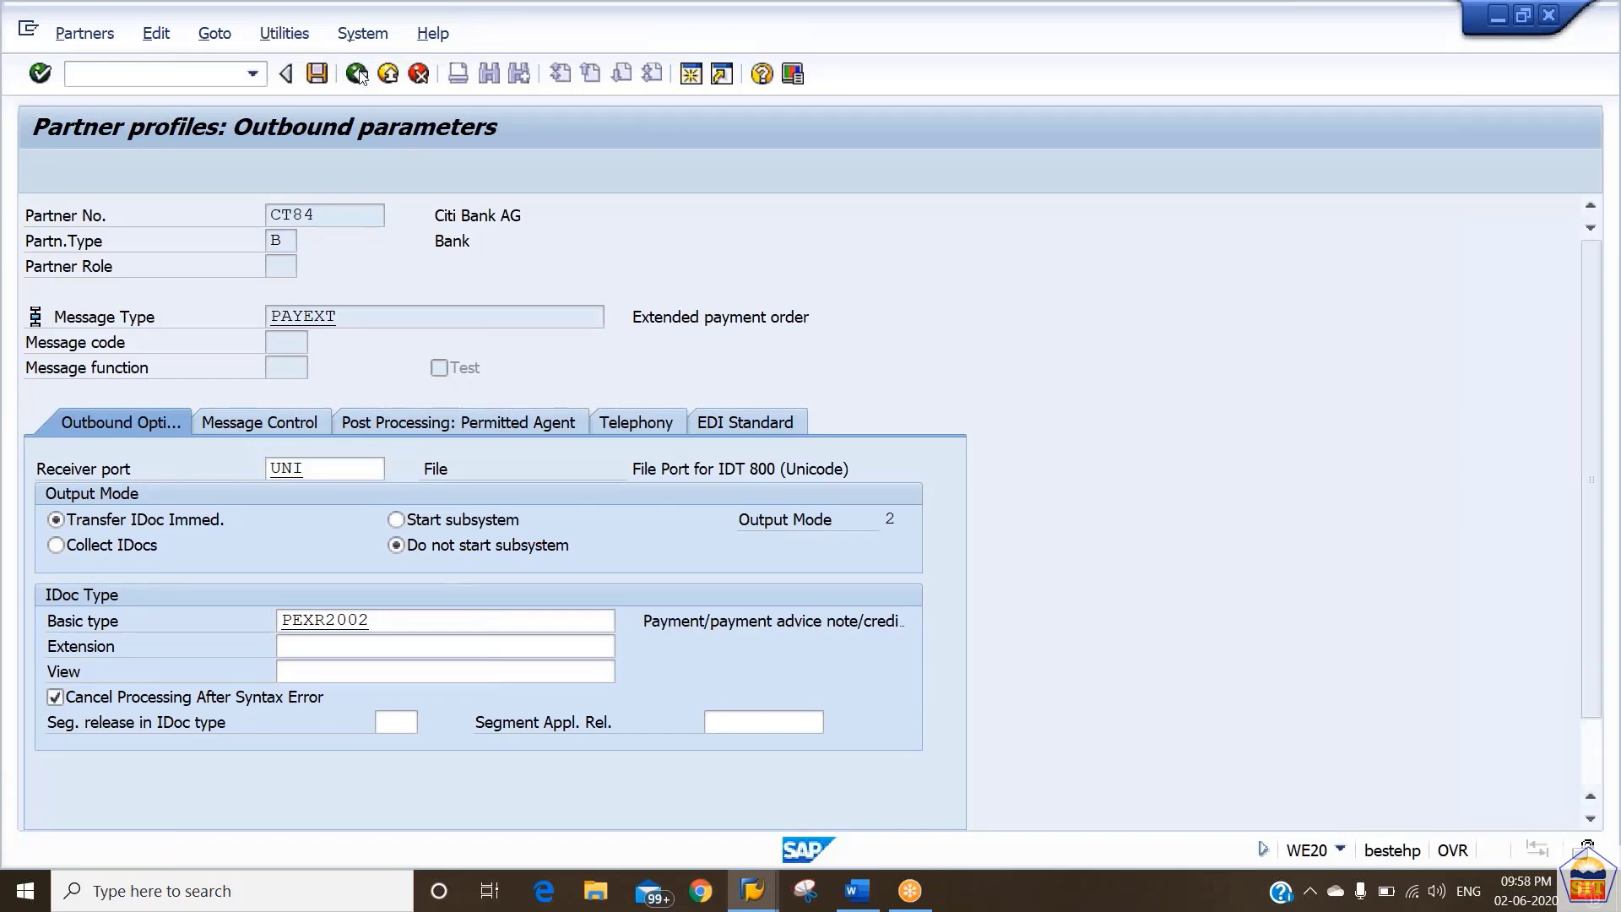
{"action": "left_click", "coordinate": [658, 543]}
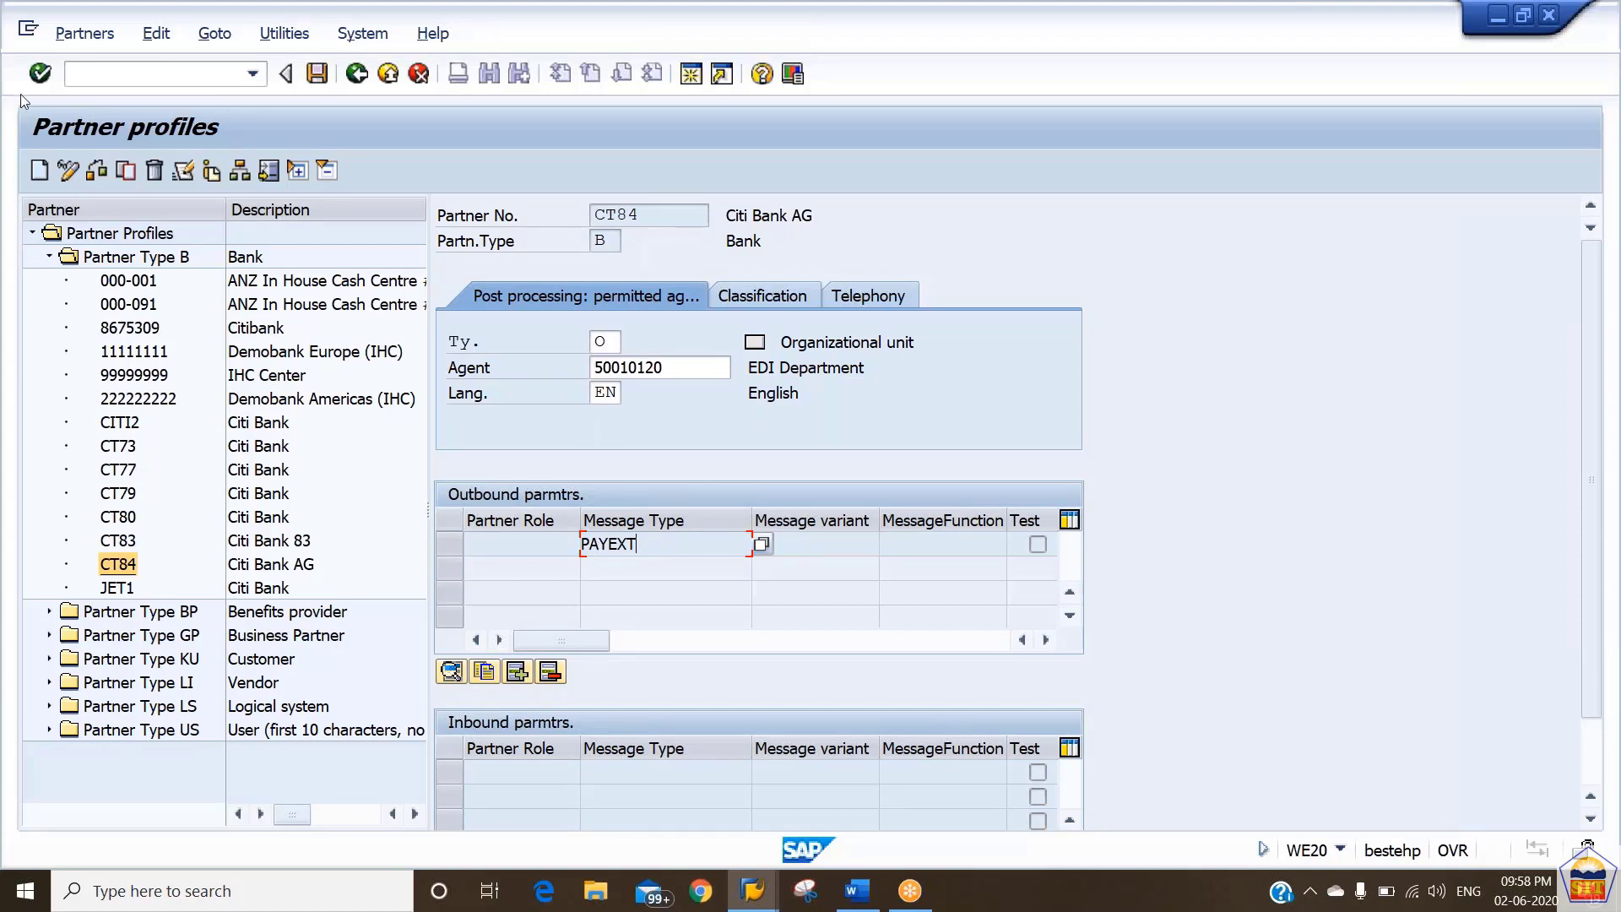
{"action": "left_click", "coordinate": [88, 76]}
{"action": "type", "text": "/nf110"}
{"action": "key", "text": "Return"}
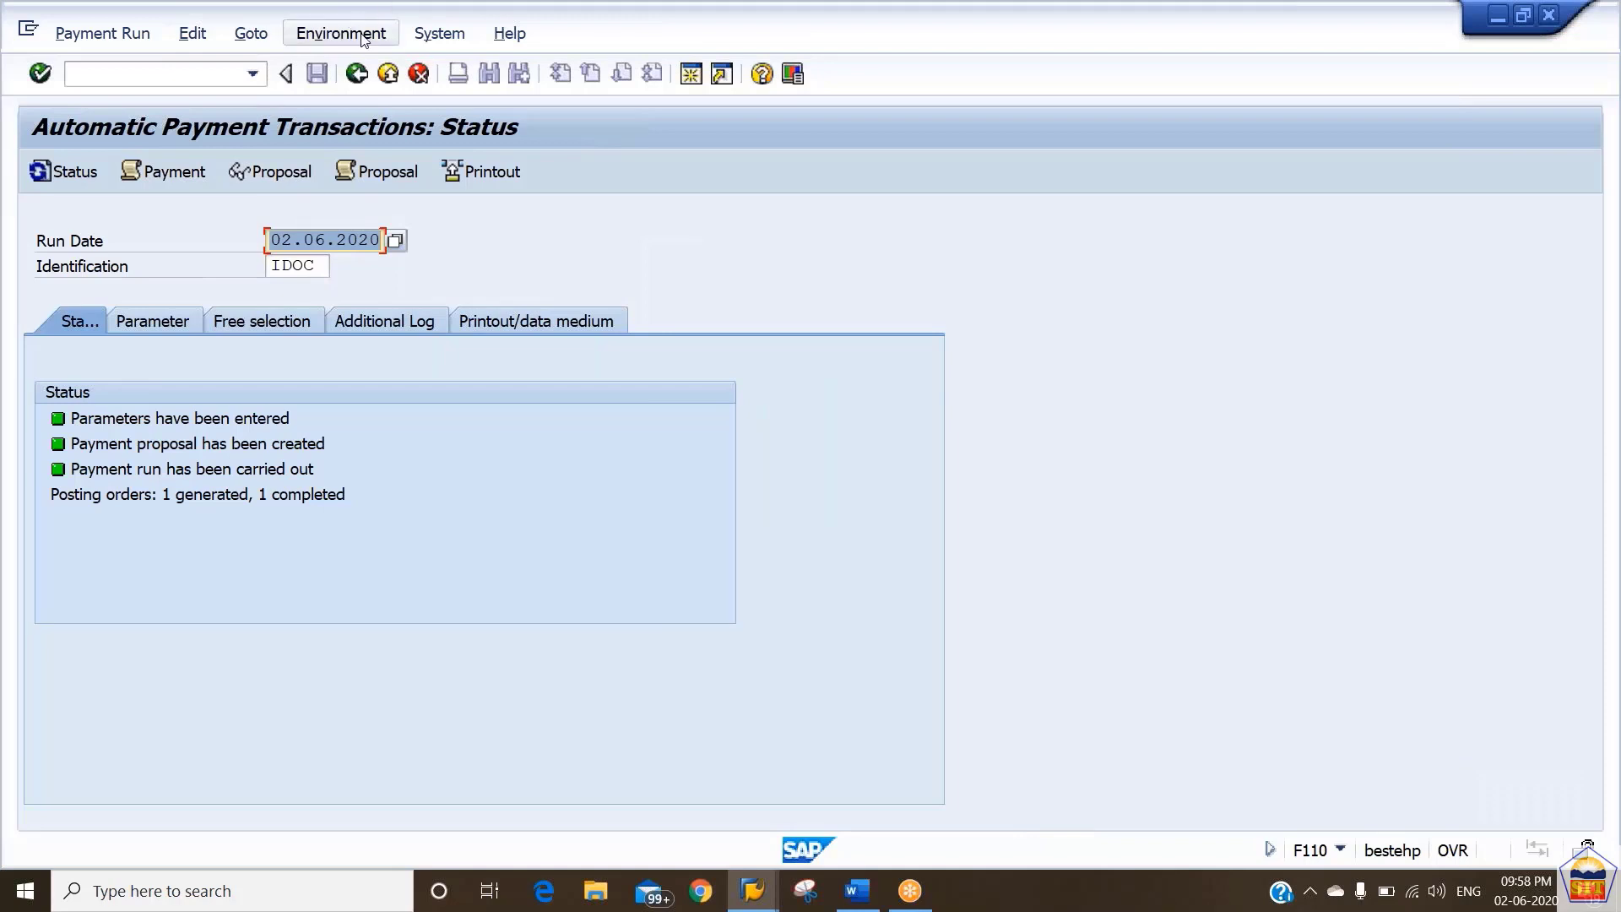
{"action": "left_click", "coordinate": [496, 174]}
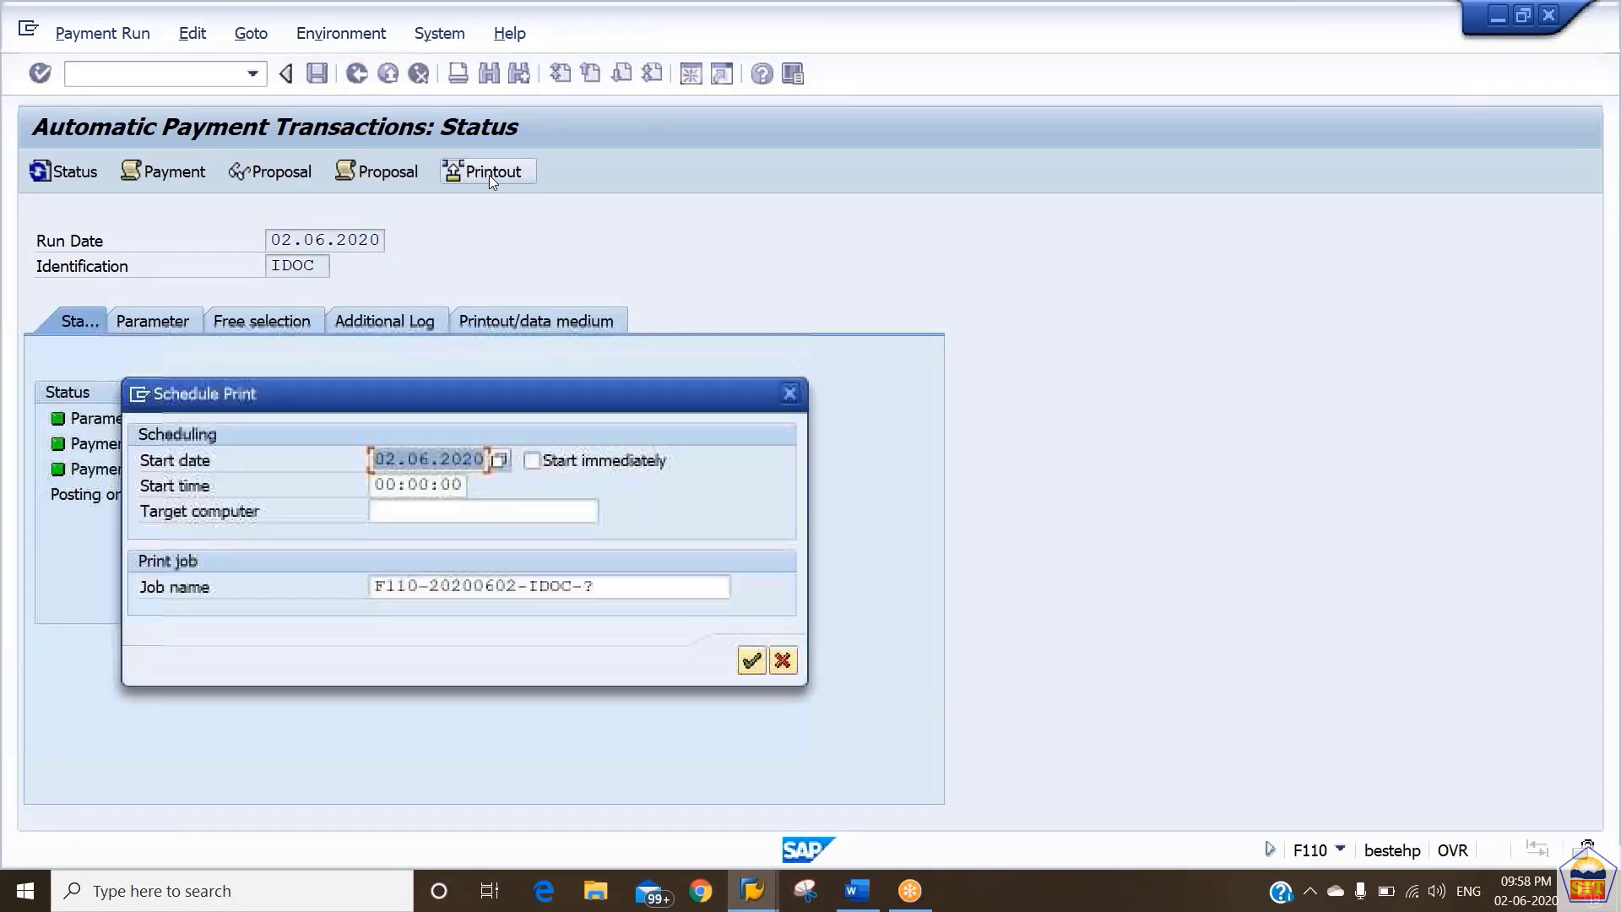
{"action": "left_click", "coordinate": [619, 590]}
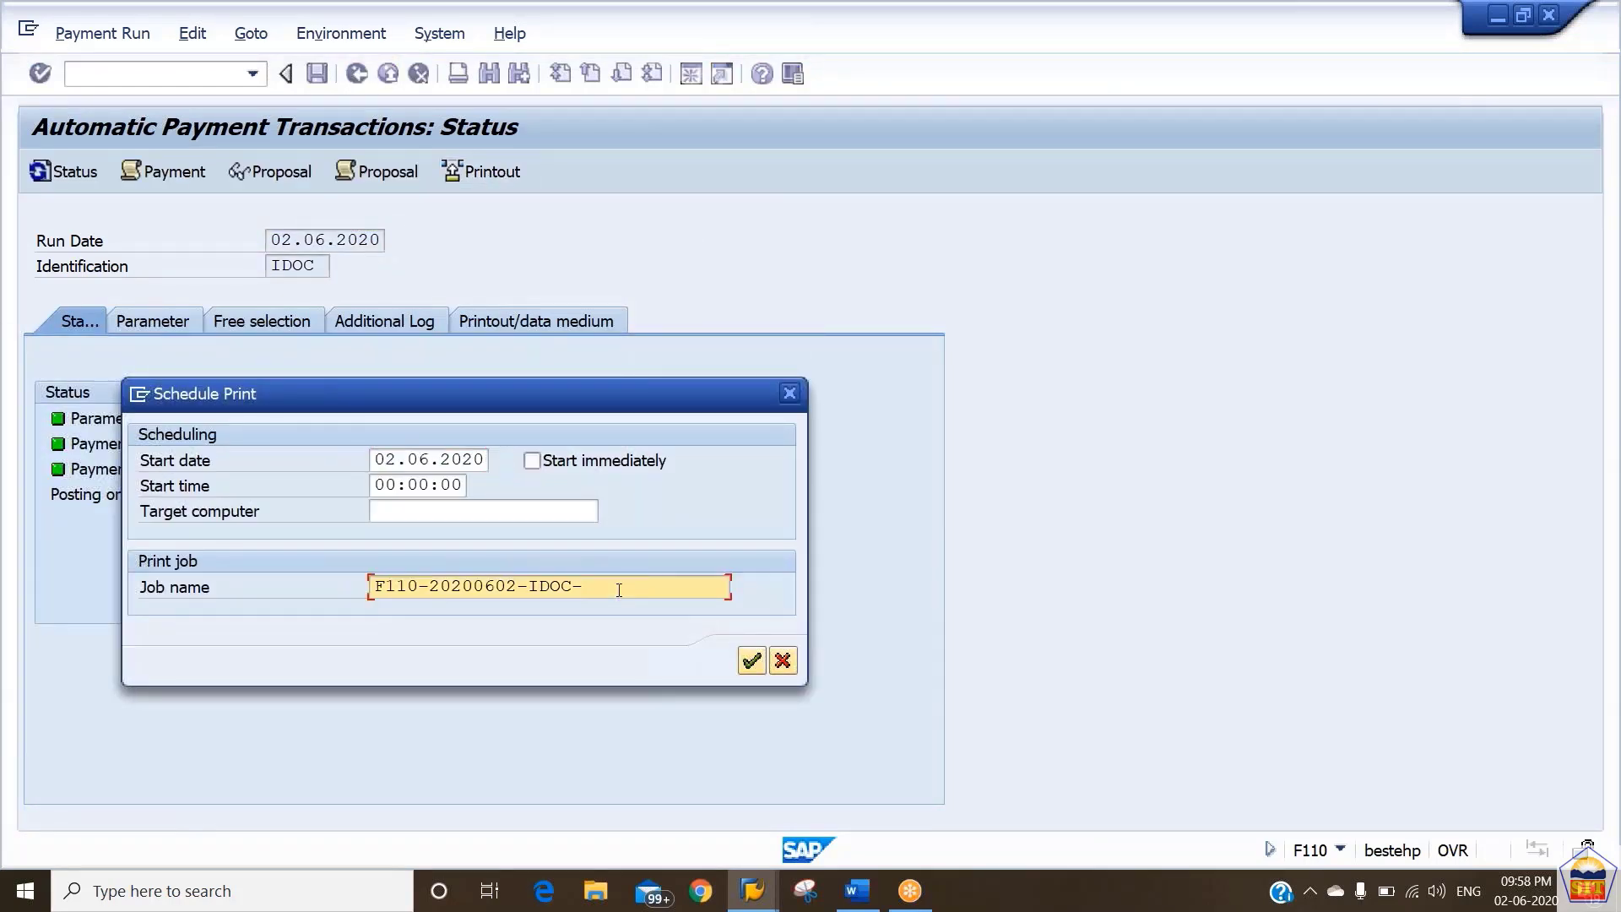
{"action": "left_click", "coordinate": [752, 661]}
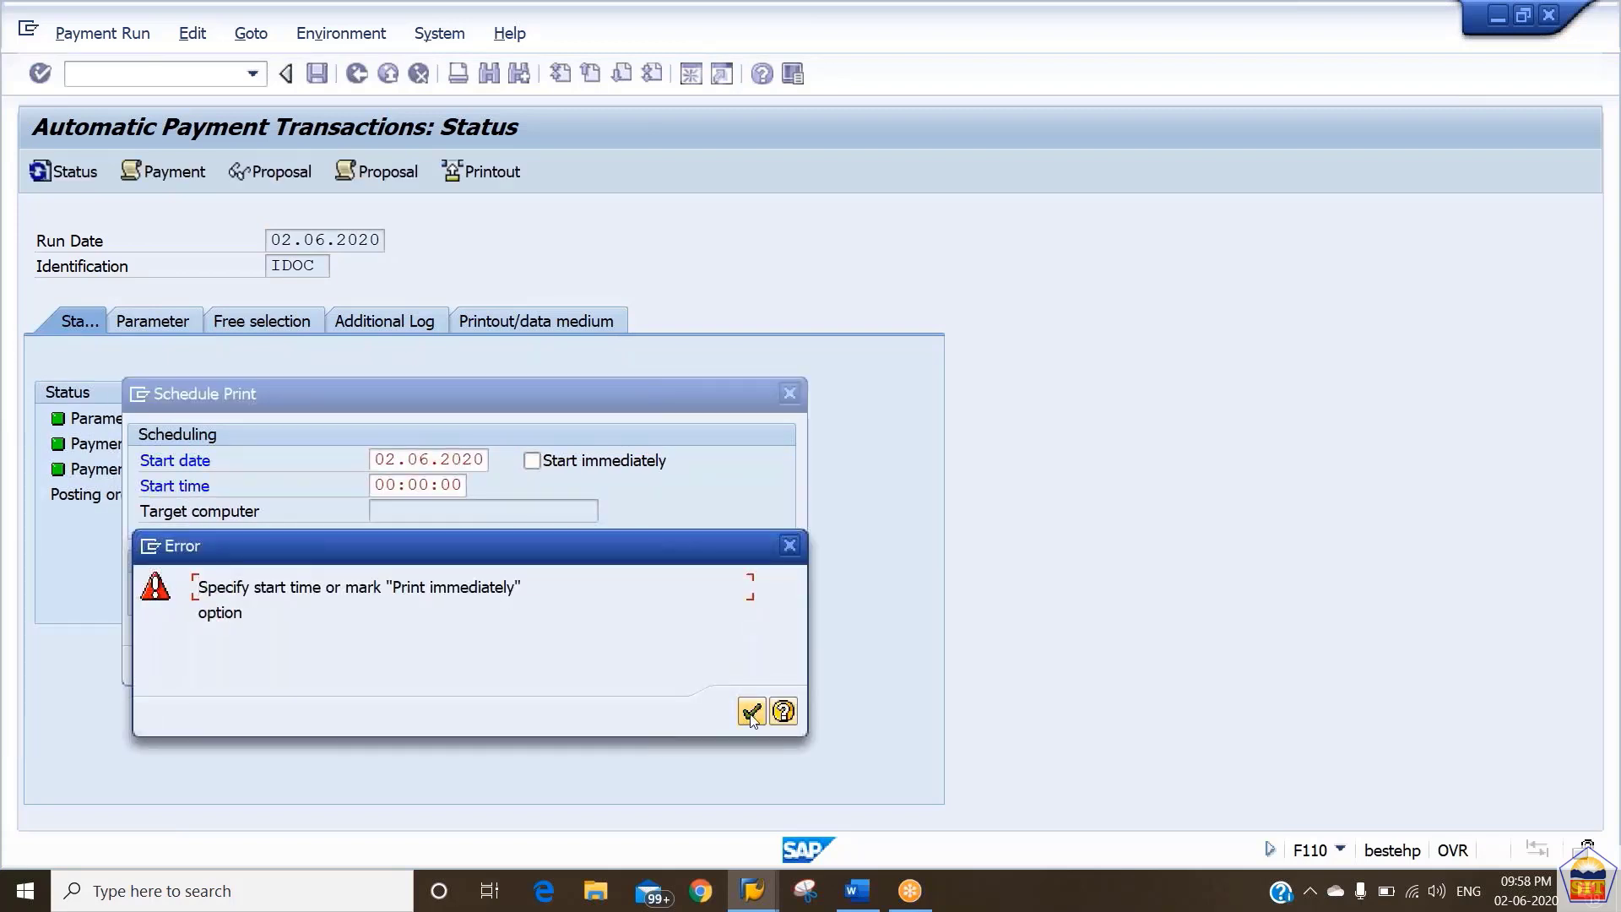
{"action": "left_click", "coordinate": [751, 712]}
{"action": "key", "text": "Tab"}
{"action": "key", "text": "space"}
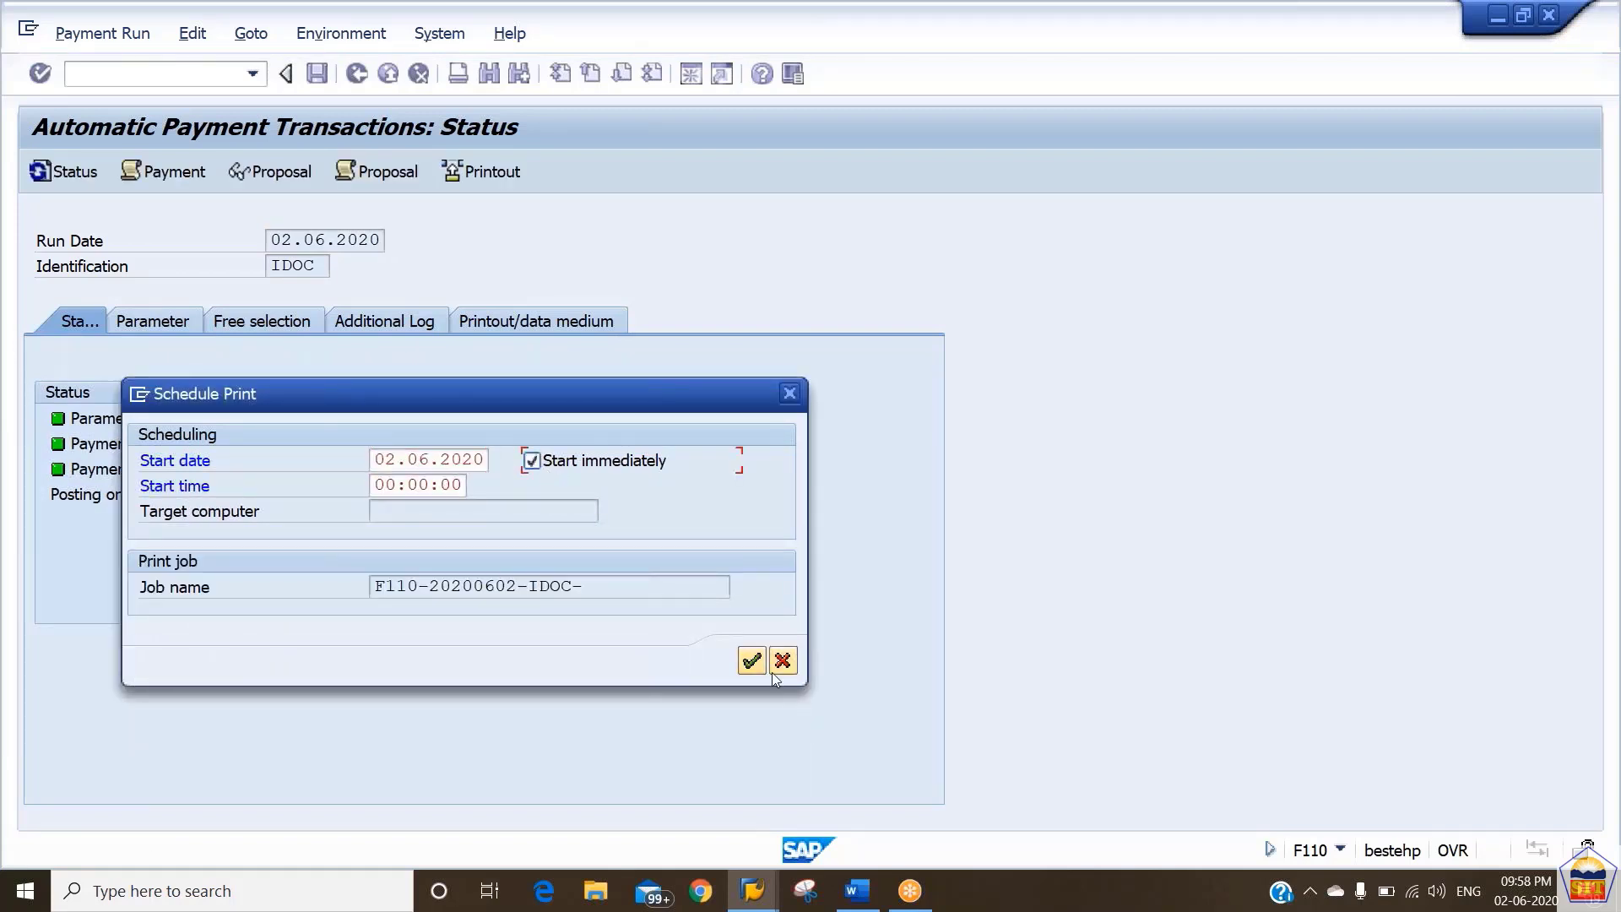
{"action": "left_click", "coordinate": [751, 660]}
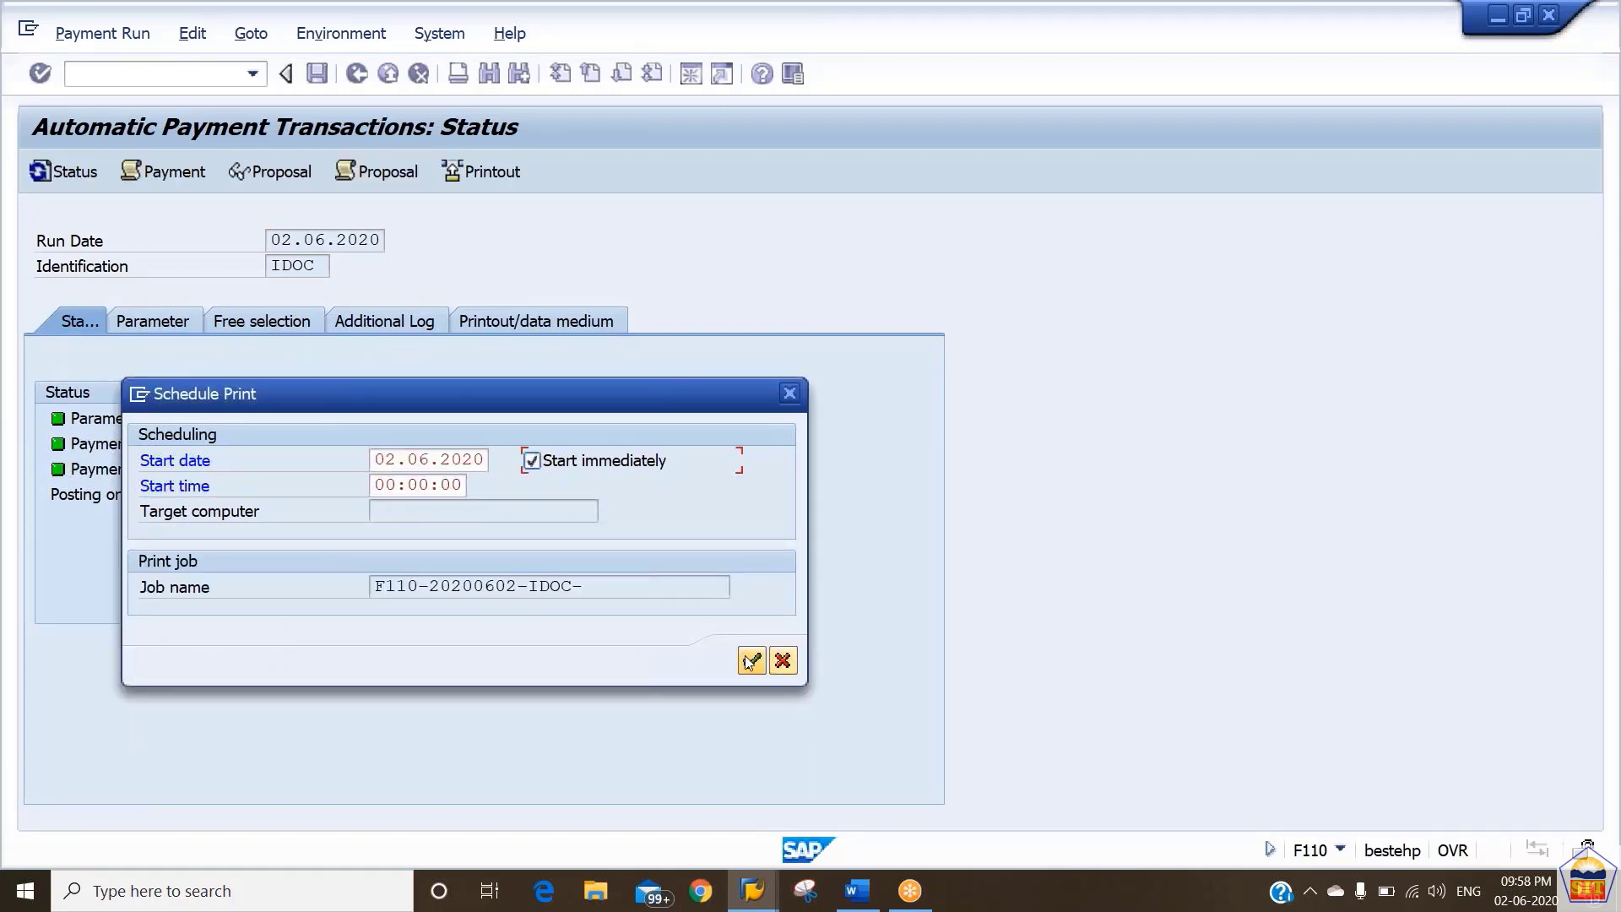
Step: Open output control from the payment run and list the own spool requests created on 02.06.2020 in client 800
{"action": "left_click", "coordinate": [437, 33]}
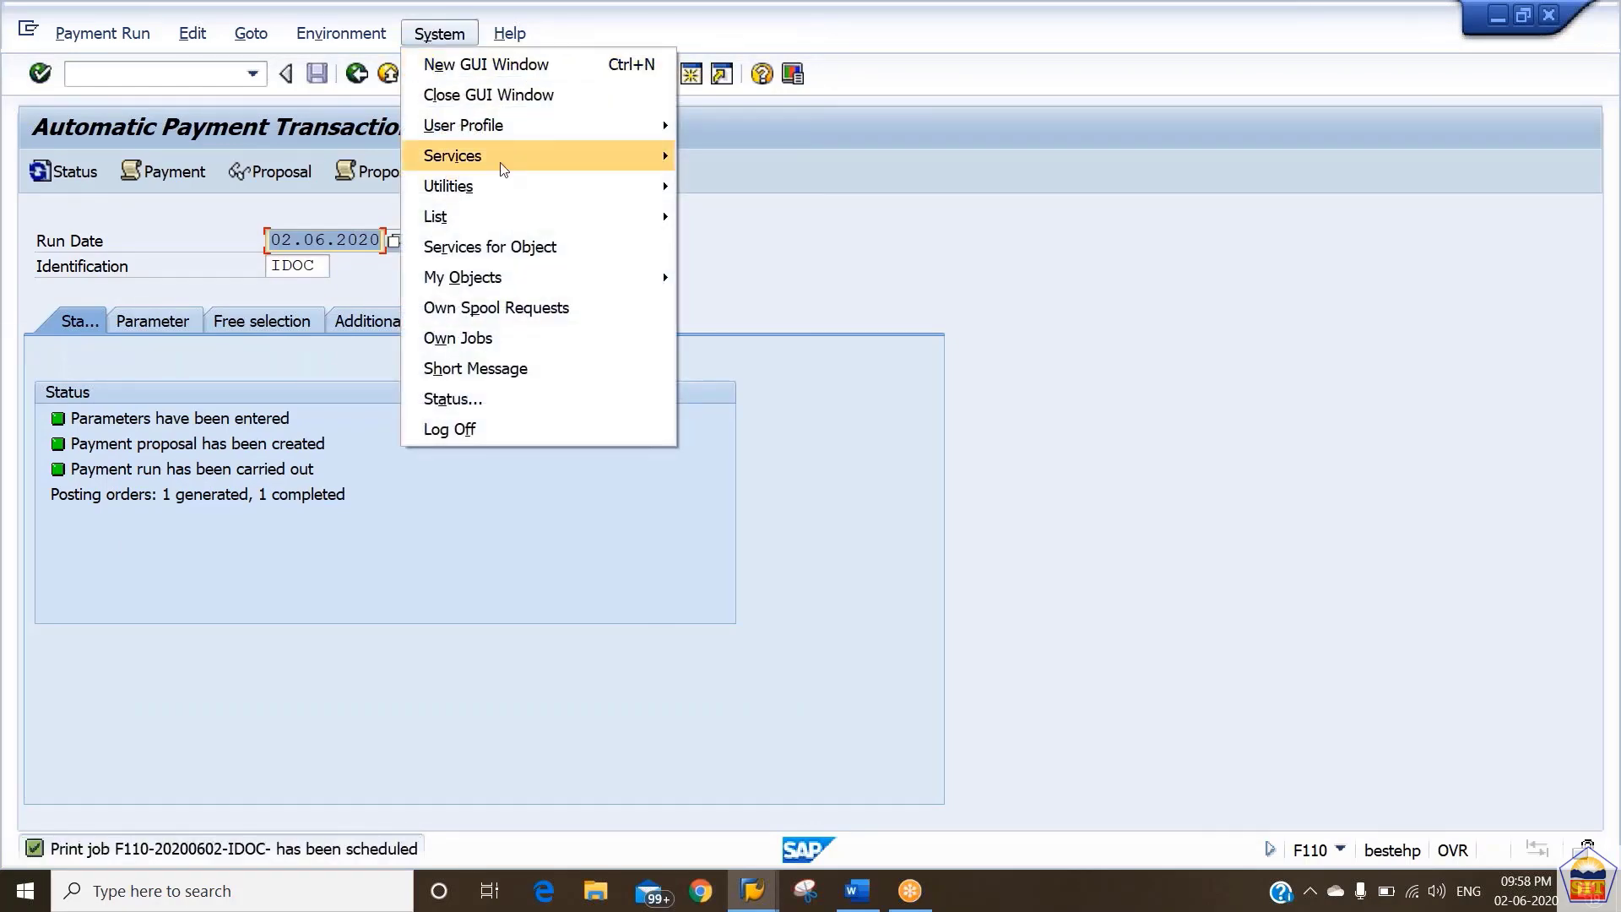
{"action": "mouse_move", "coordinate": [504, 170]}
{"action": "left_click", "coordinate": [776, 216]}
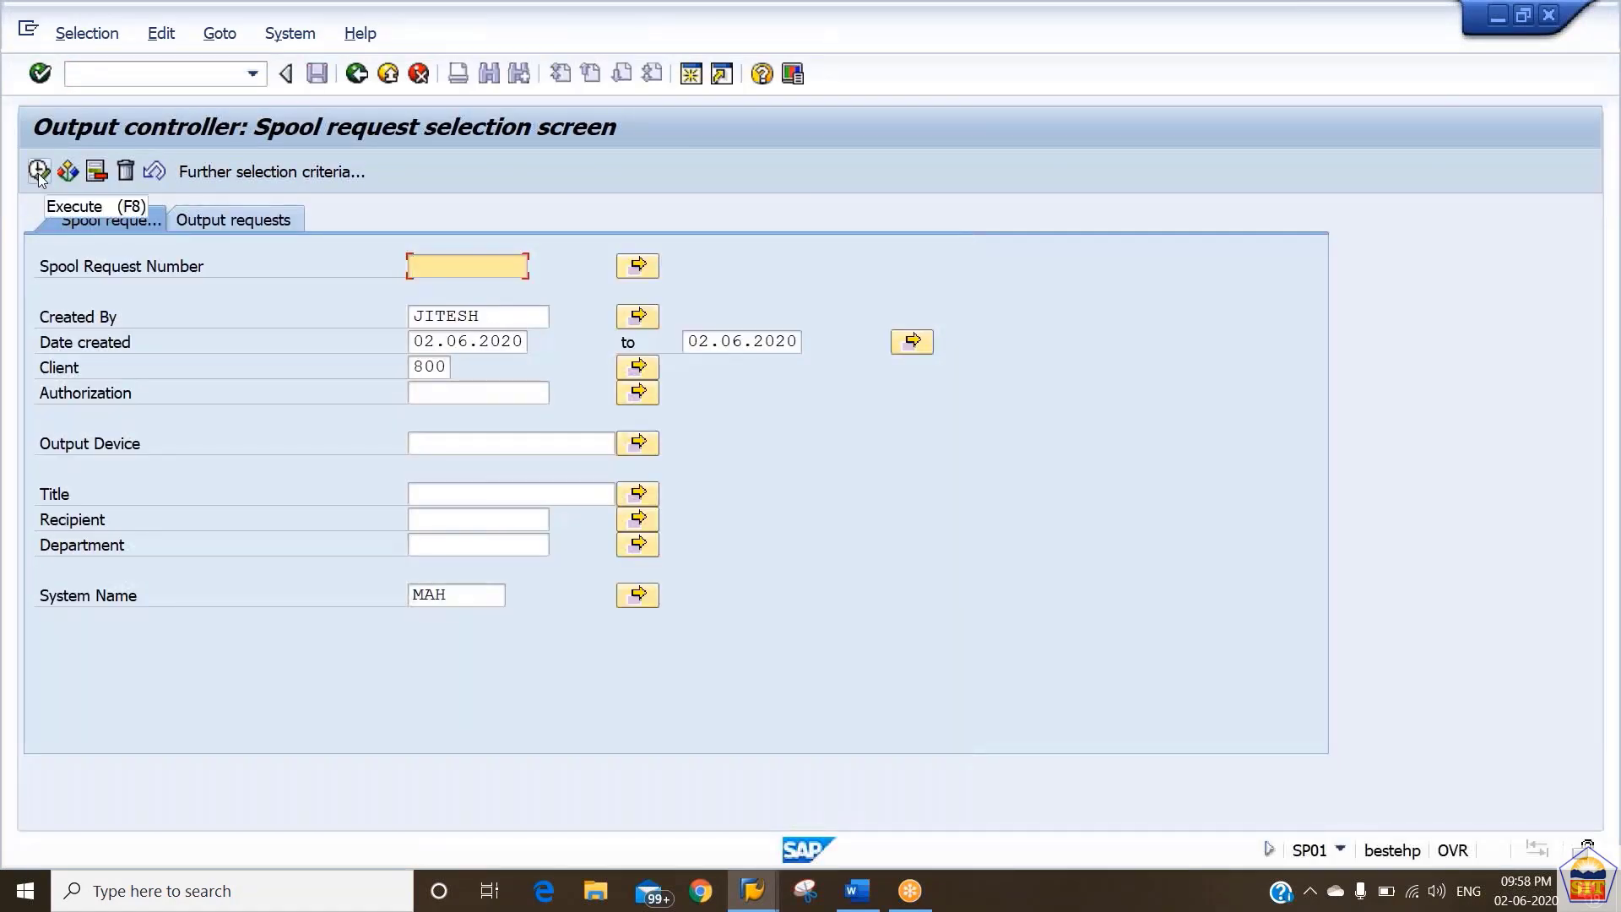
{"action": "left_click", "coordinate": [38, 174]}
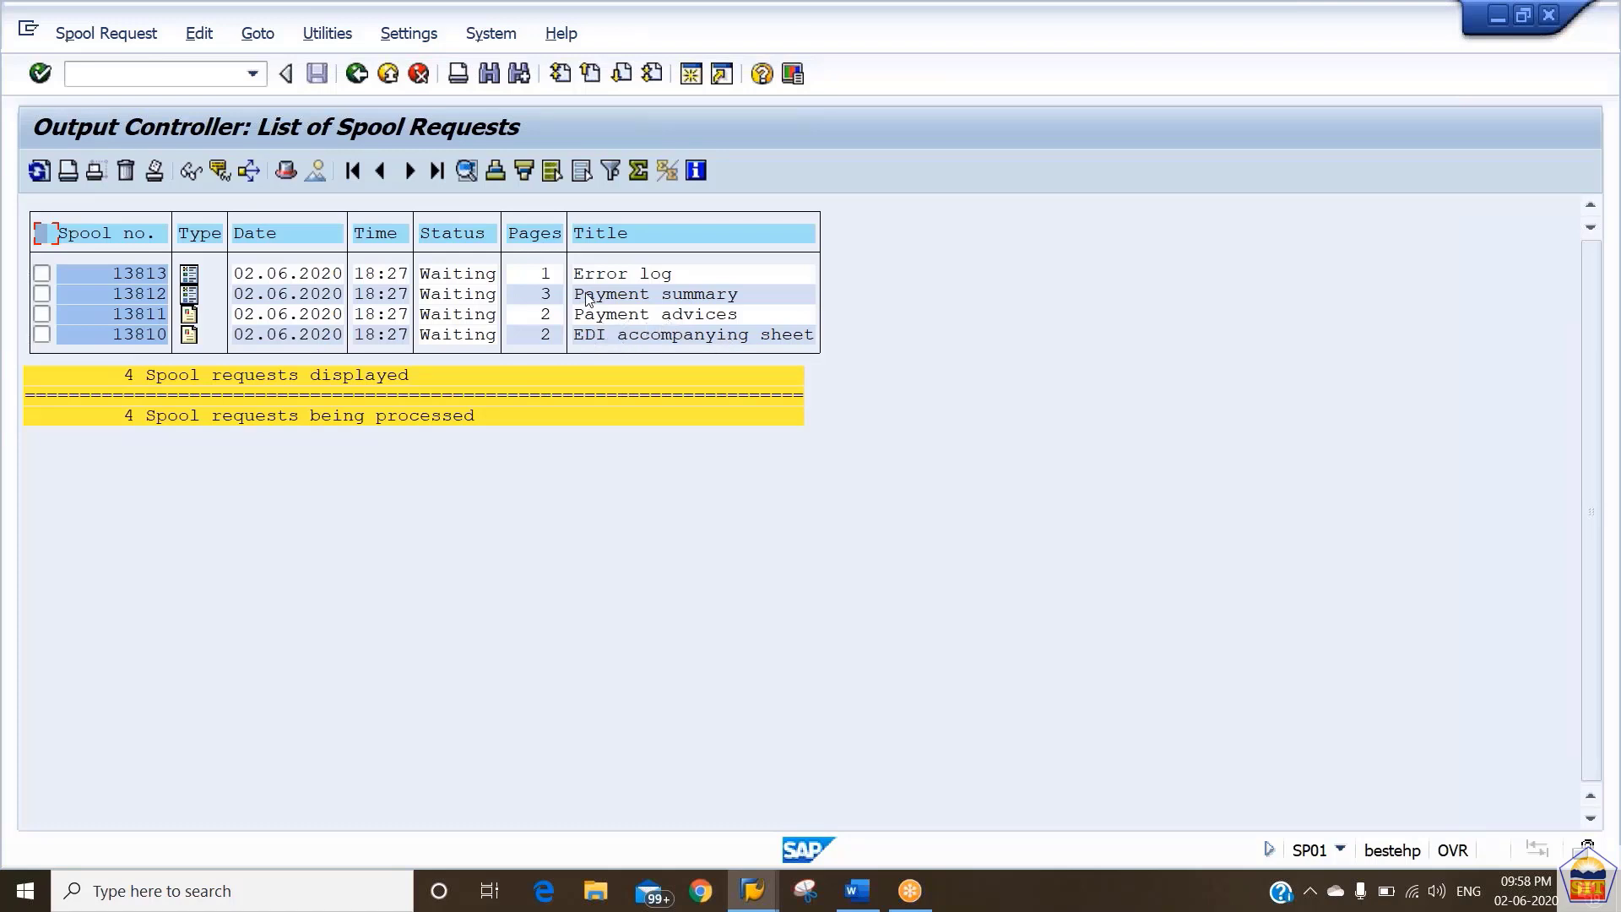
Step: Review the spool output of the EDI accompanying sheet, the payment advices and the payment summary
{"action": "left_click", "coordinate": [186, 338]}
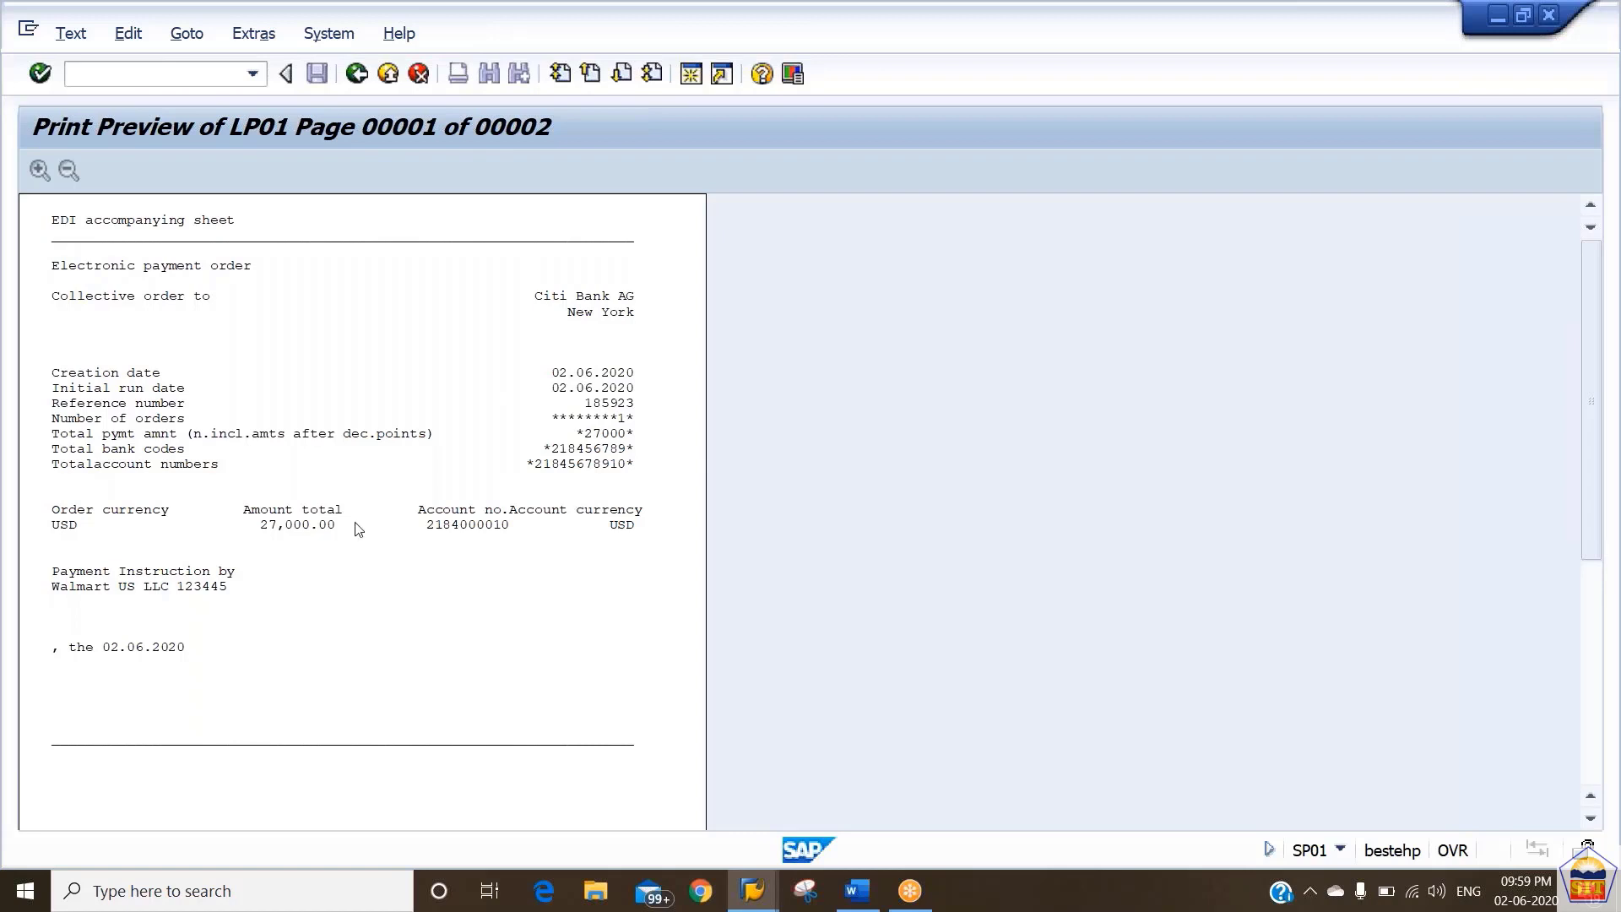
{"action": "left_click", "coordinate": [358, 75]}
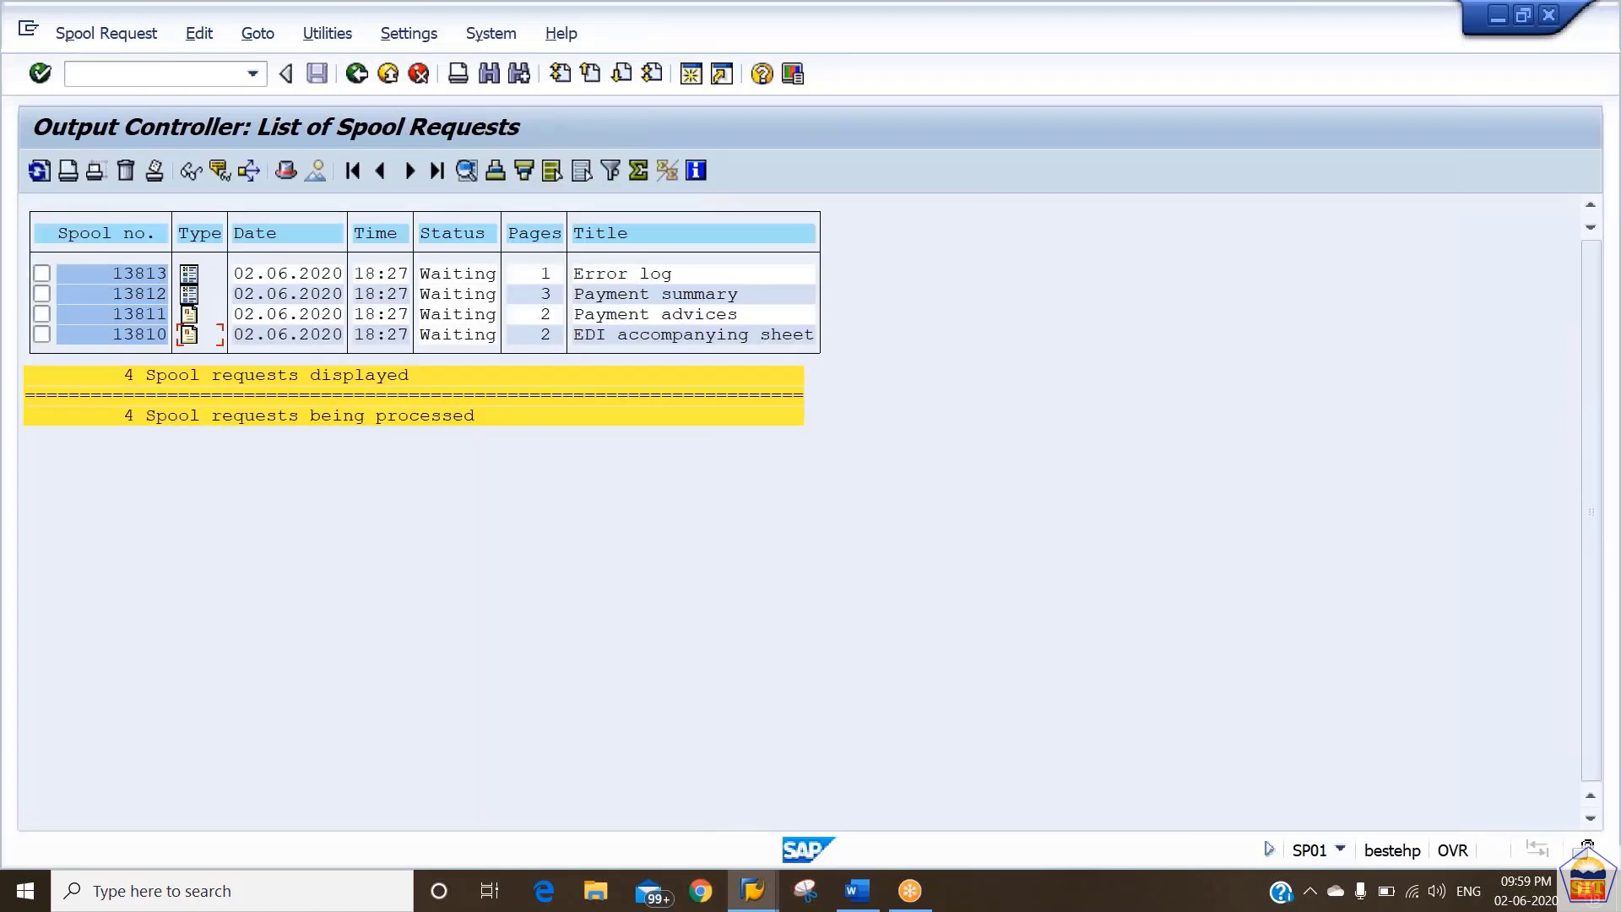
{"action": "left_click", "coordinate": [188, 317]}
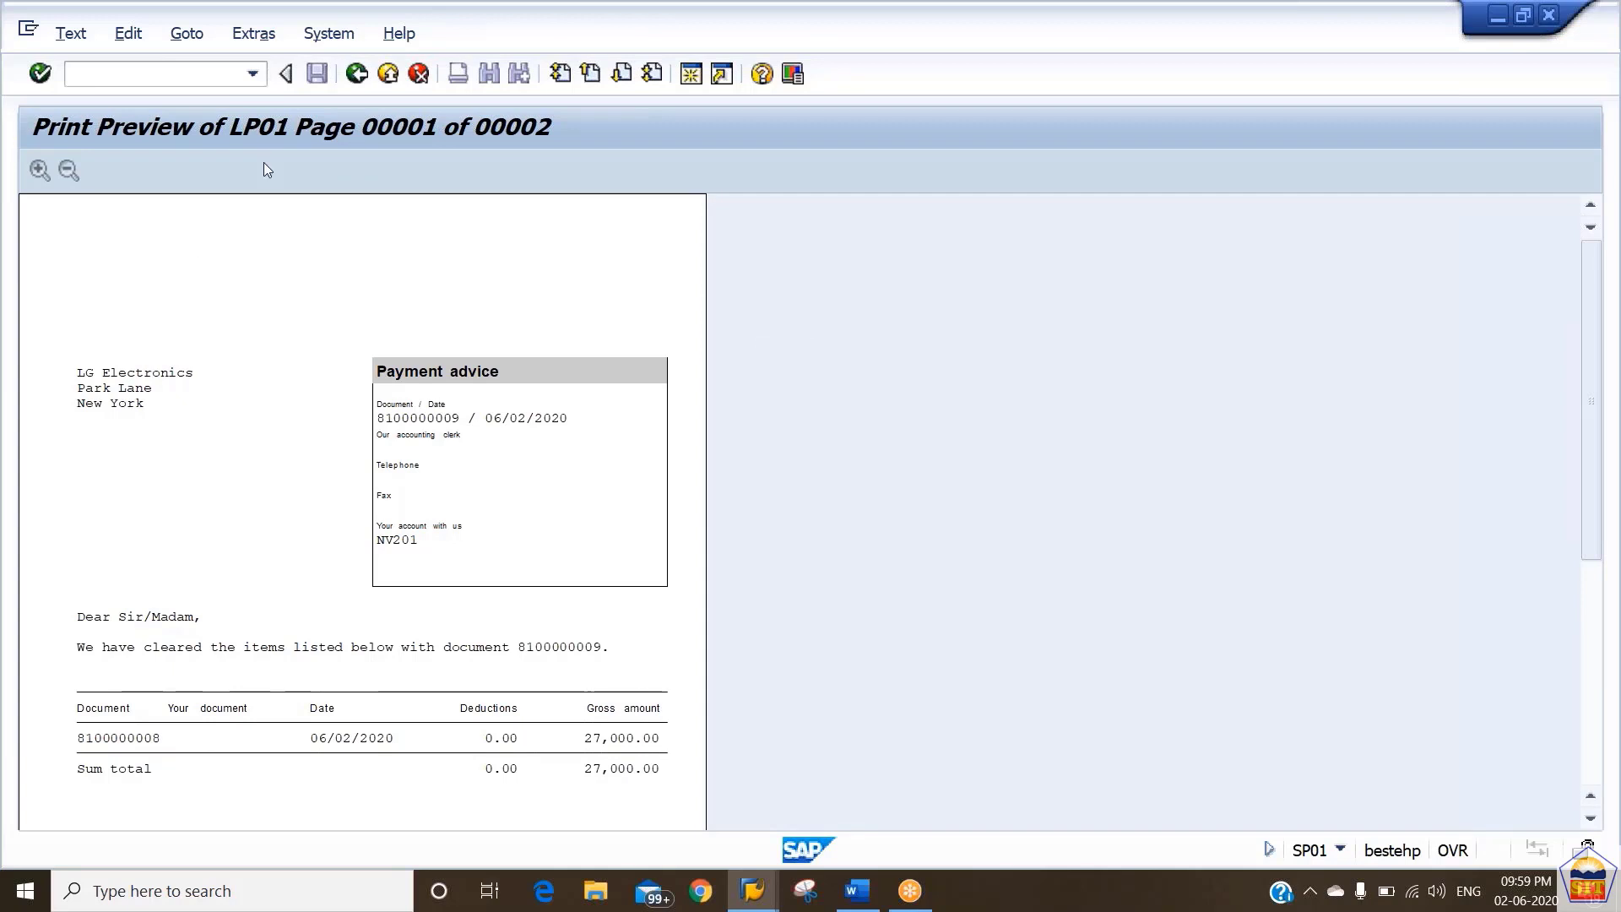
{"action": "left_click", "coordinate": [356, 75]}
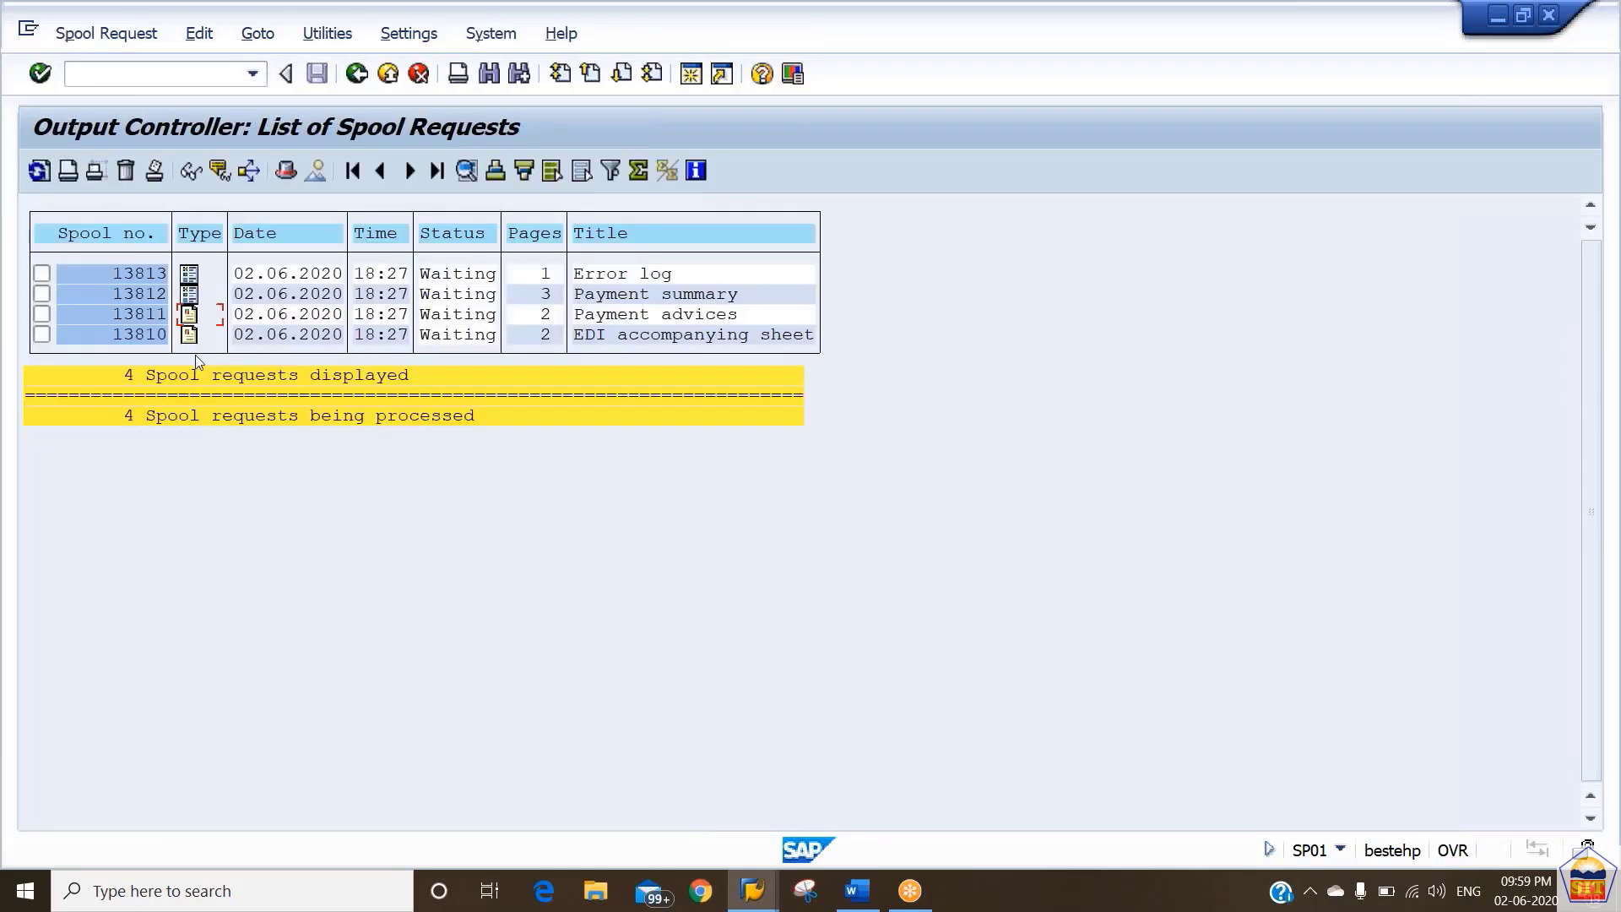
{"action": "left_click", "coordinate": [190, 296]}
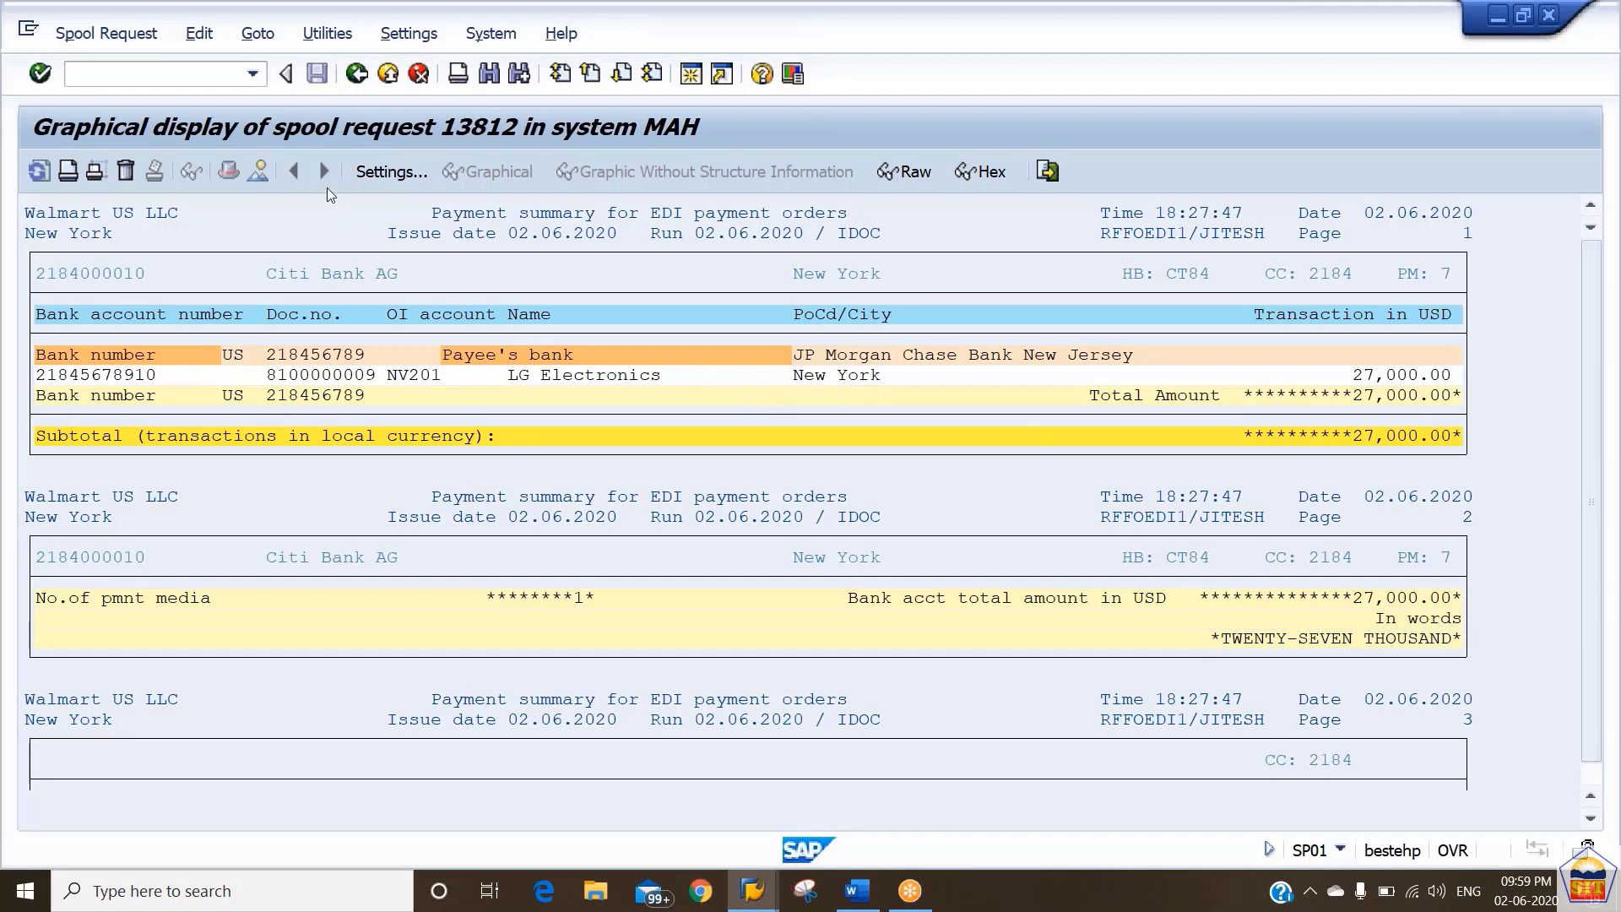
Step: Run transaction WE02 and list the IDocs using the default selection
{"action": "left_click", "coordinate": [164, 76]}
{"action": "type", "text": "/nwe02"}
{"action": "key", "text": "Return"}
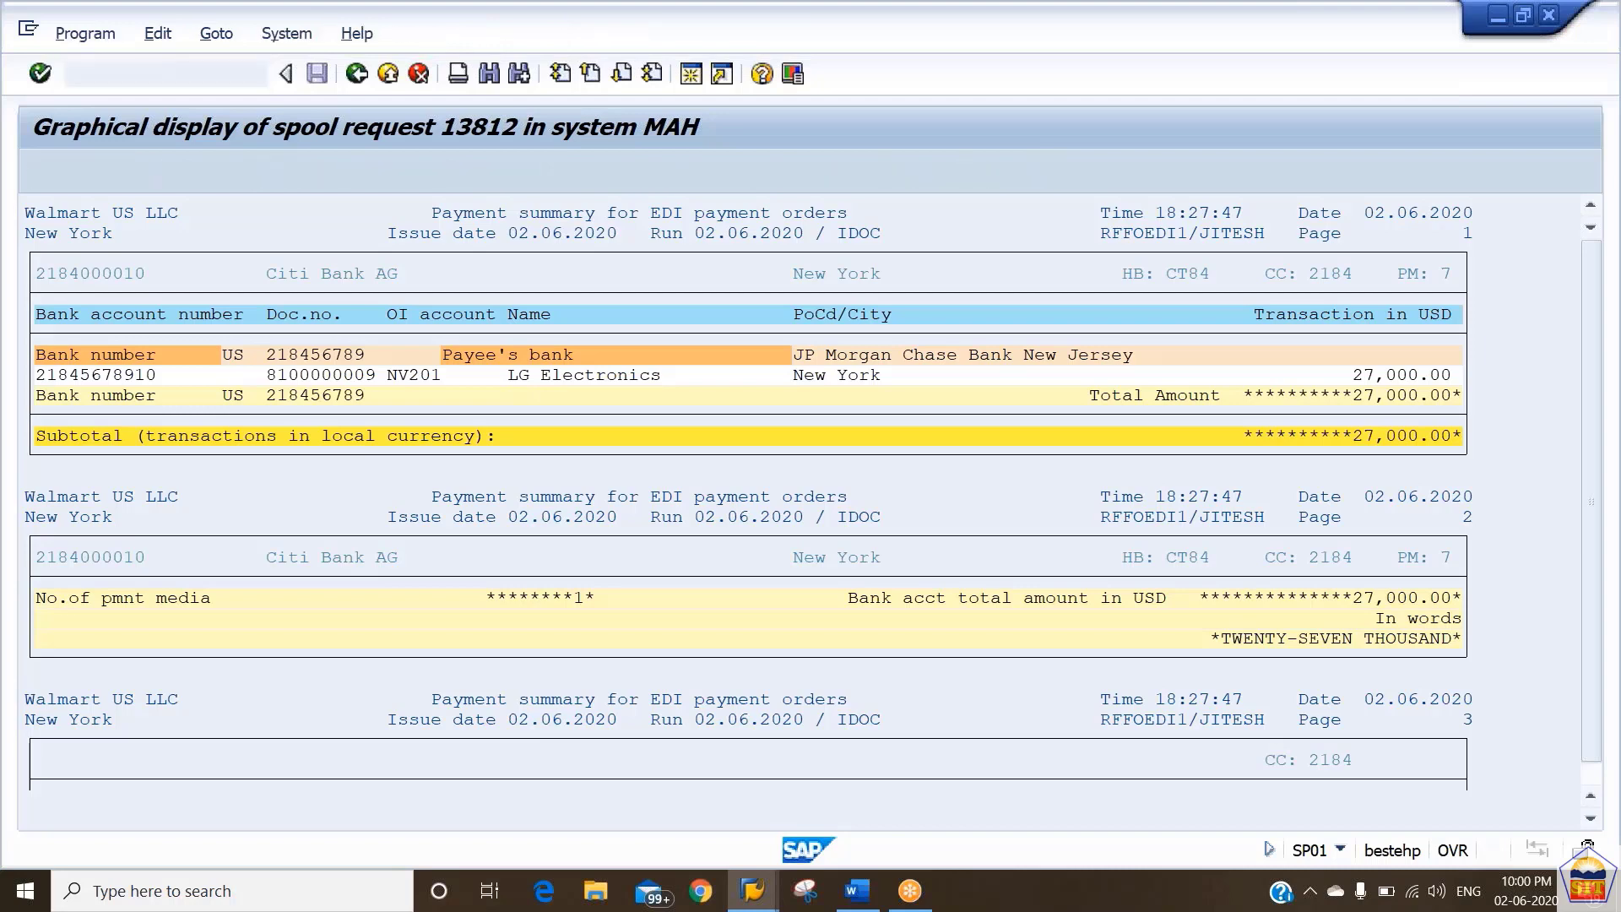
{"action": "left_click", "coordinate": [39, 169]}
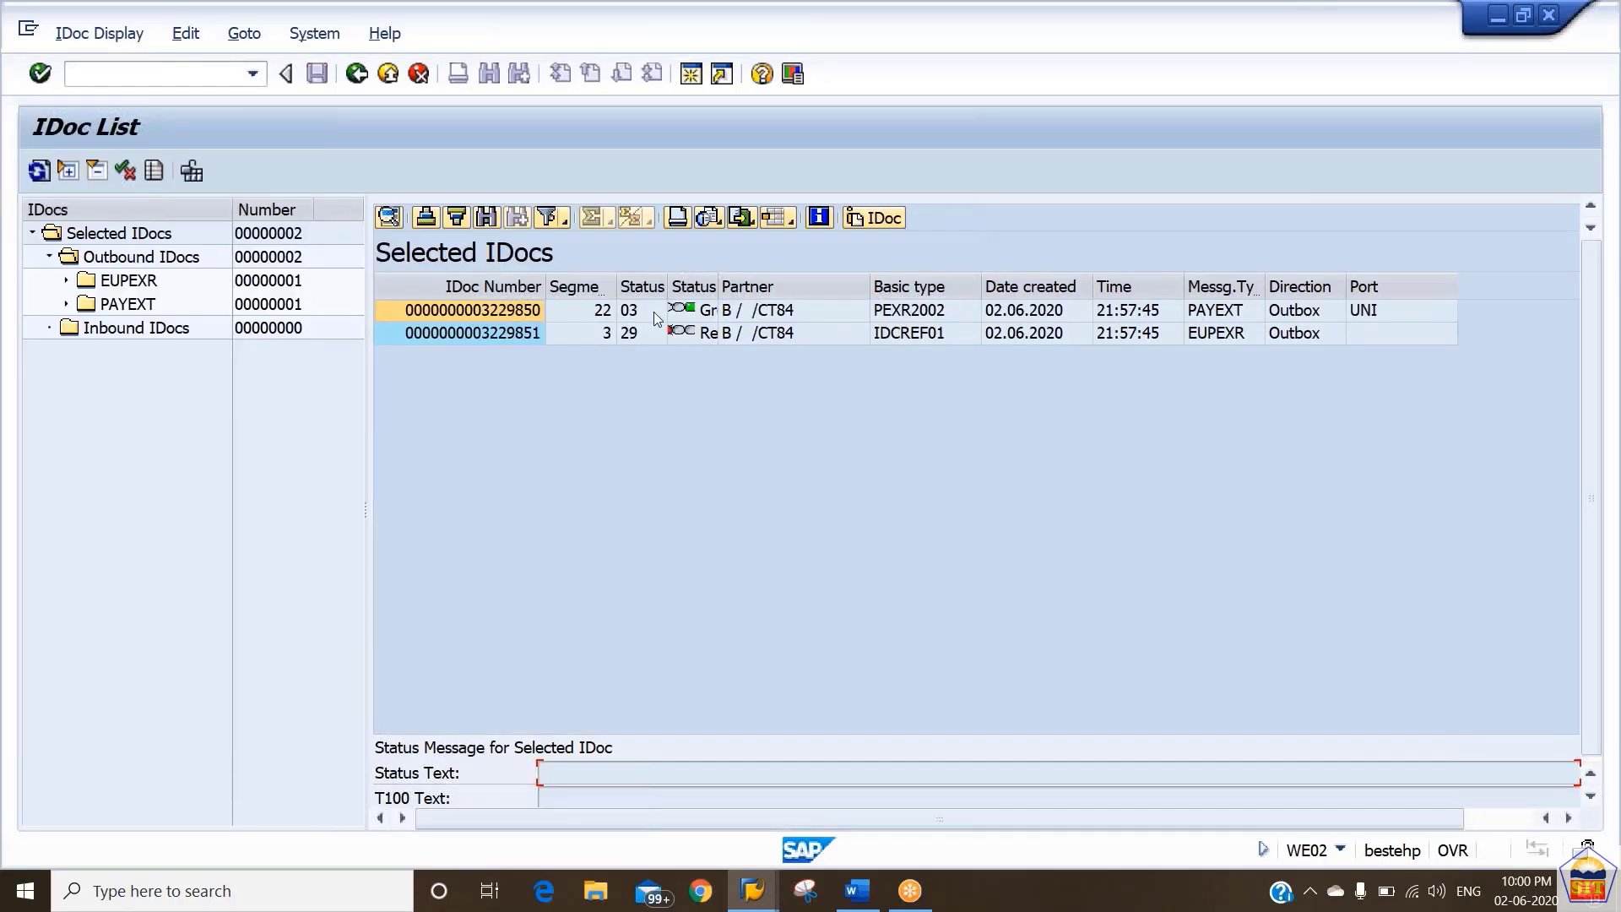
Step: Examine the PAYEXT IDoc's short technical information, return to the IDoc list and check its status text
{"action": "left_click", "coordinate": [689, 312]}
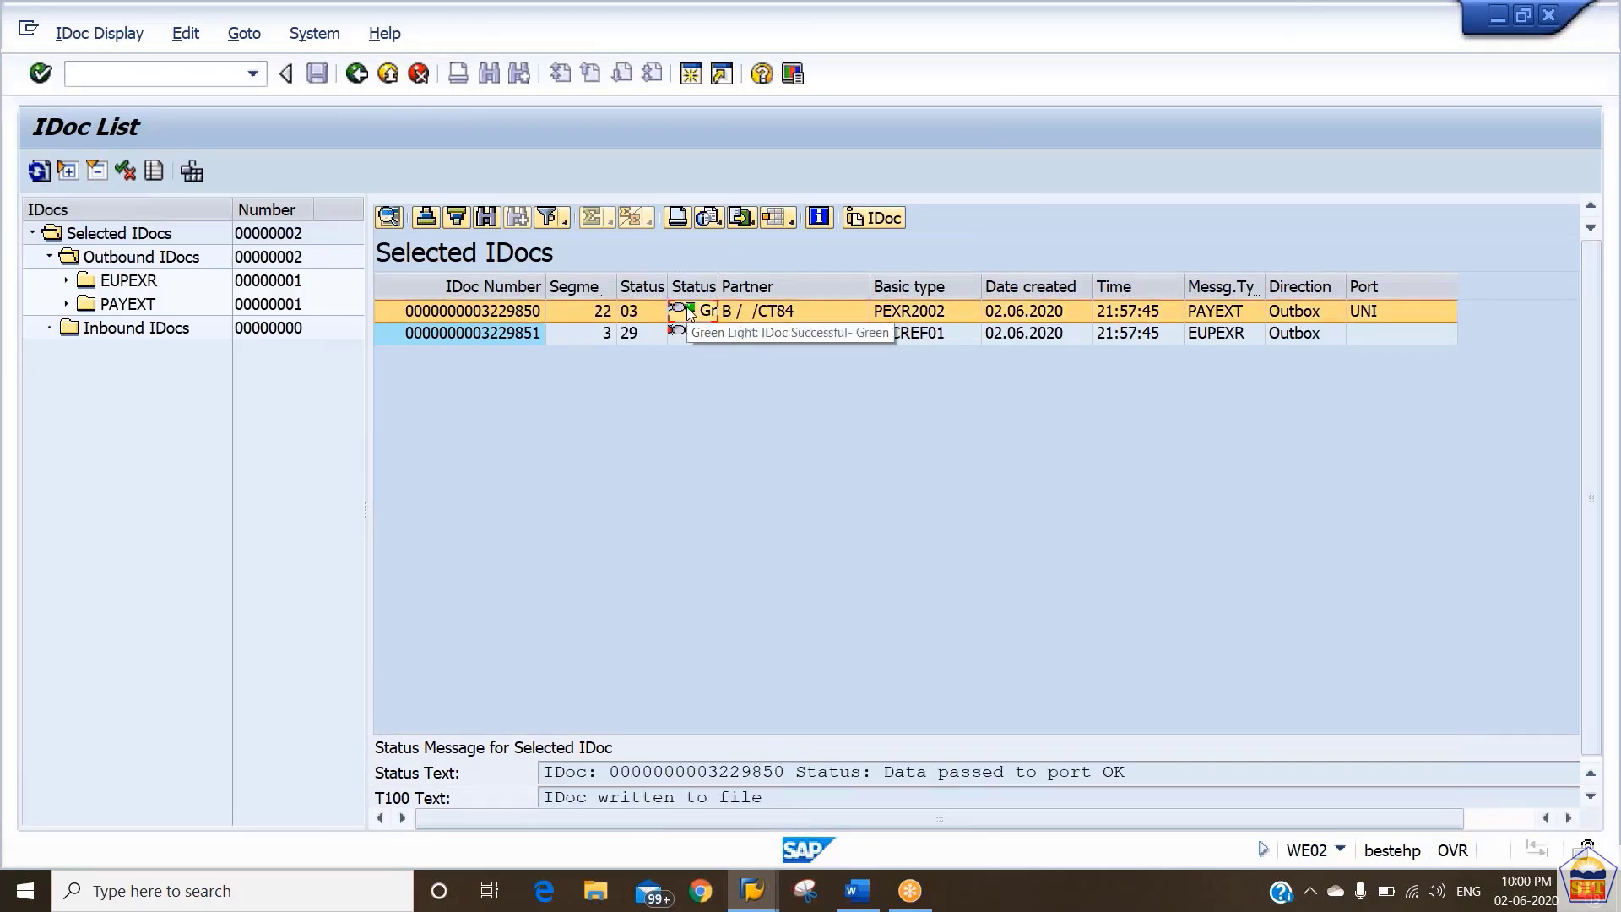
{"action": "double_click", "coordinate": [689, 312]}
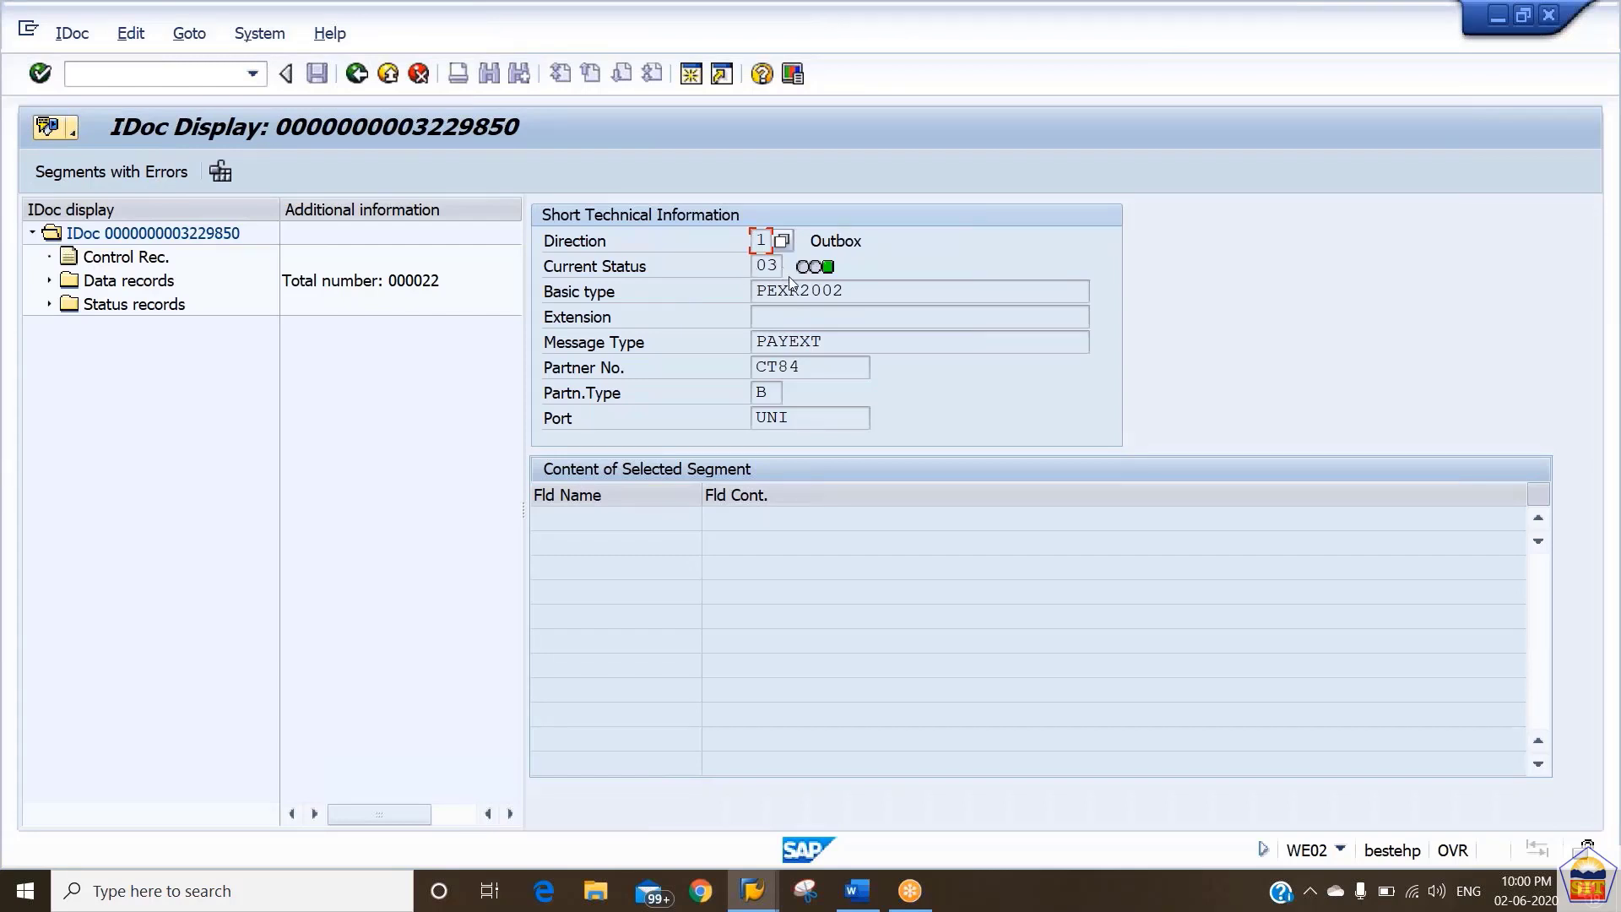
{"action": "mouse_move", "coordinate": [824, 267]}
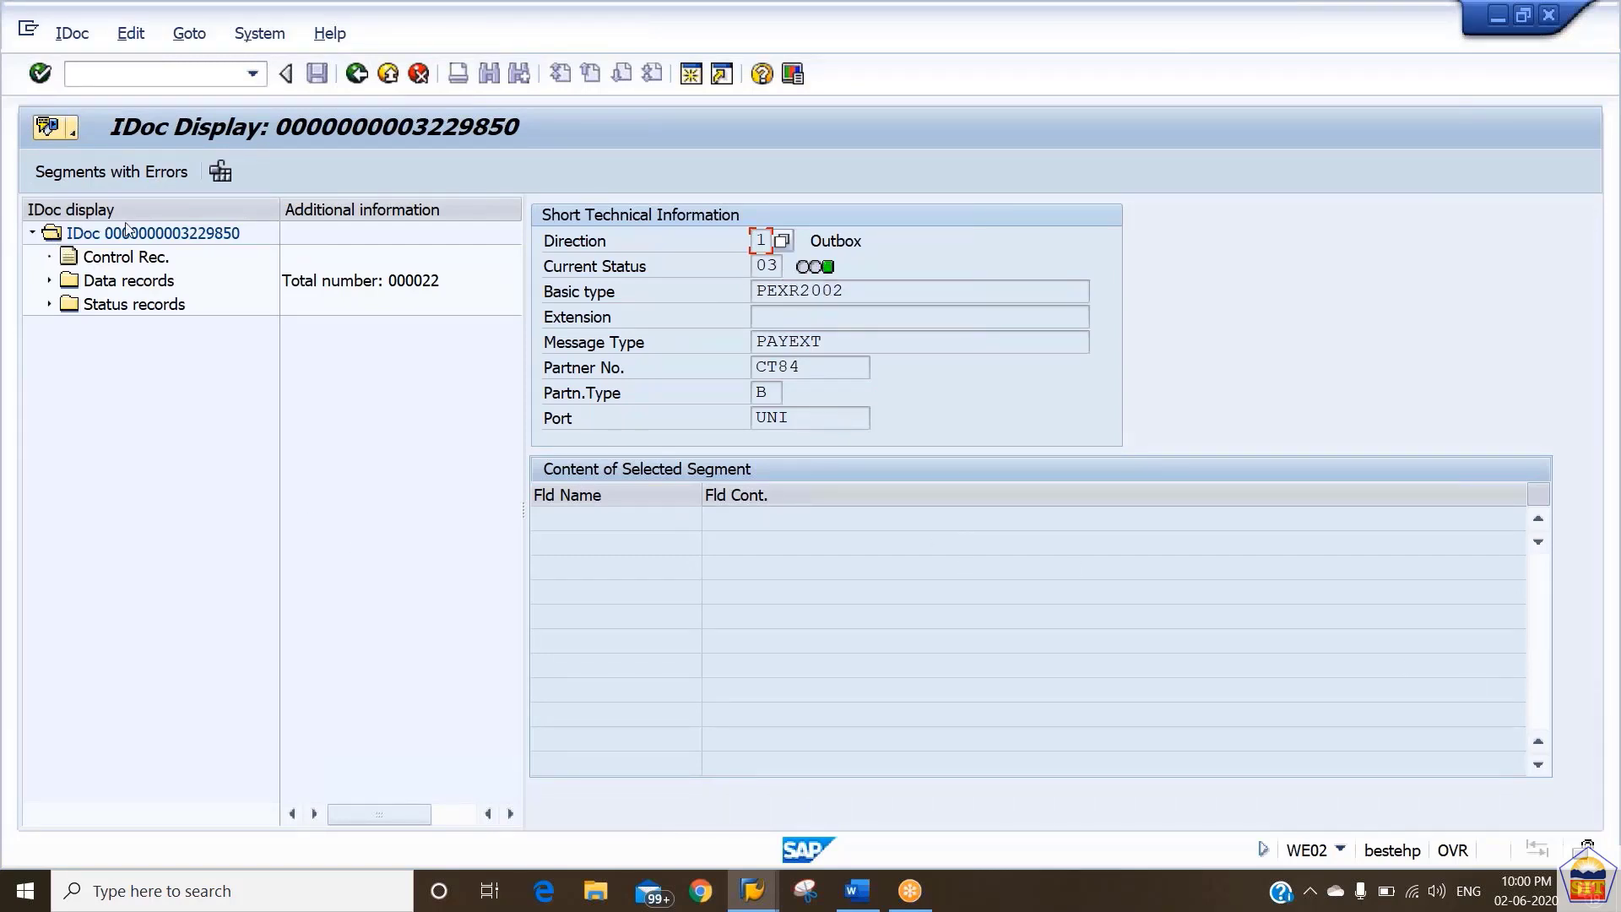
{"action": "left_click", "coordinate": [146, 237]}
{"action": "double_click", "coordinate": [147, 239]}
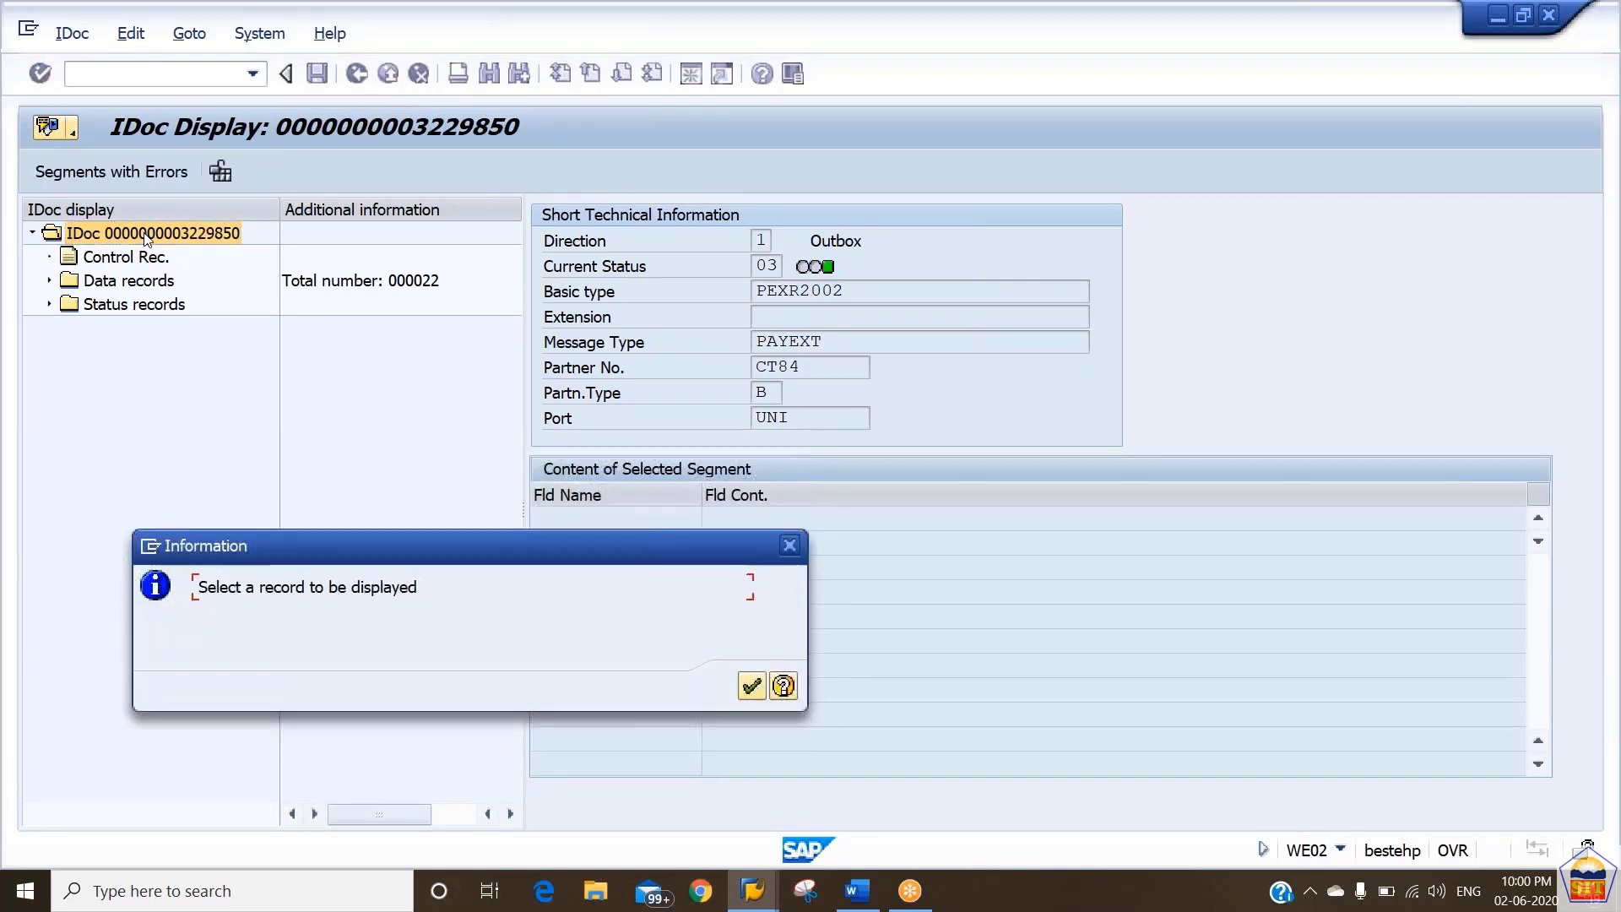
{"action": "key", "text": "Return"}
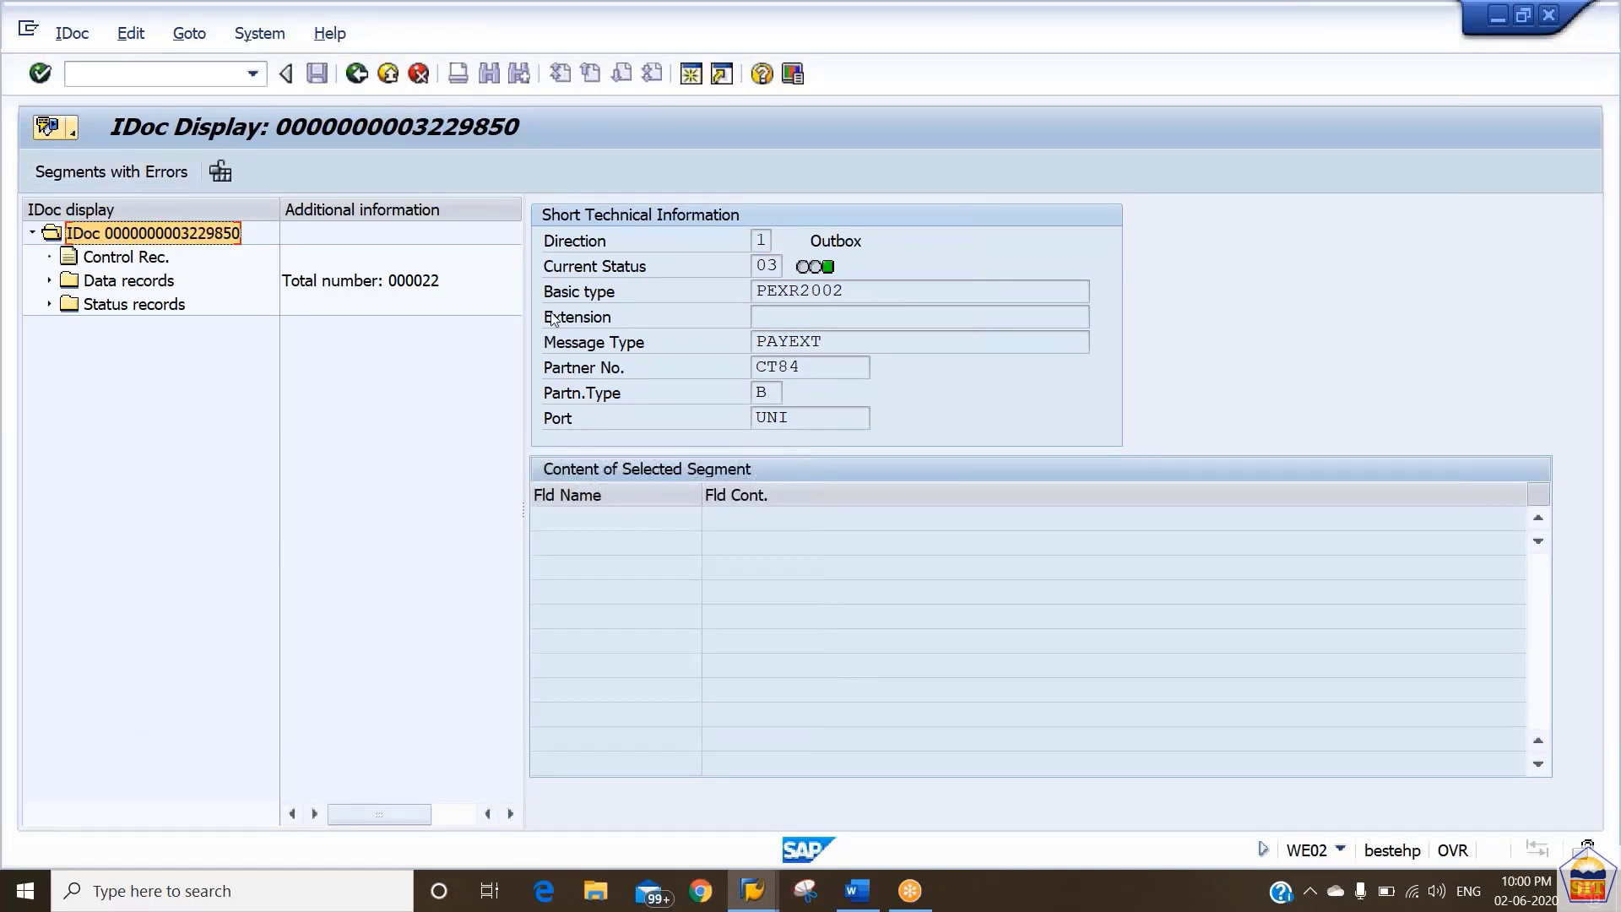
{"action": "left_click", "coordinate": [357, 76]}
{"action": "left_click", "coordinate": [358, 75]}
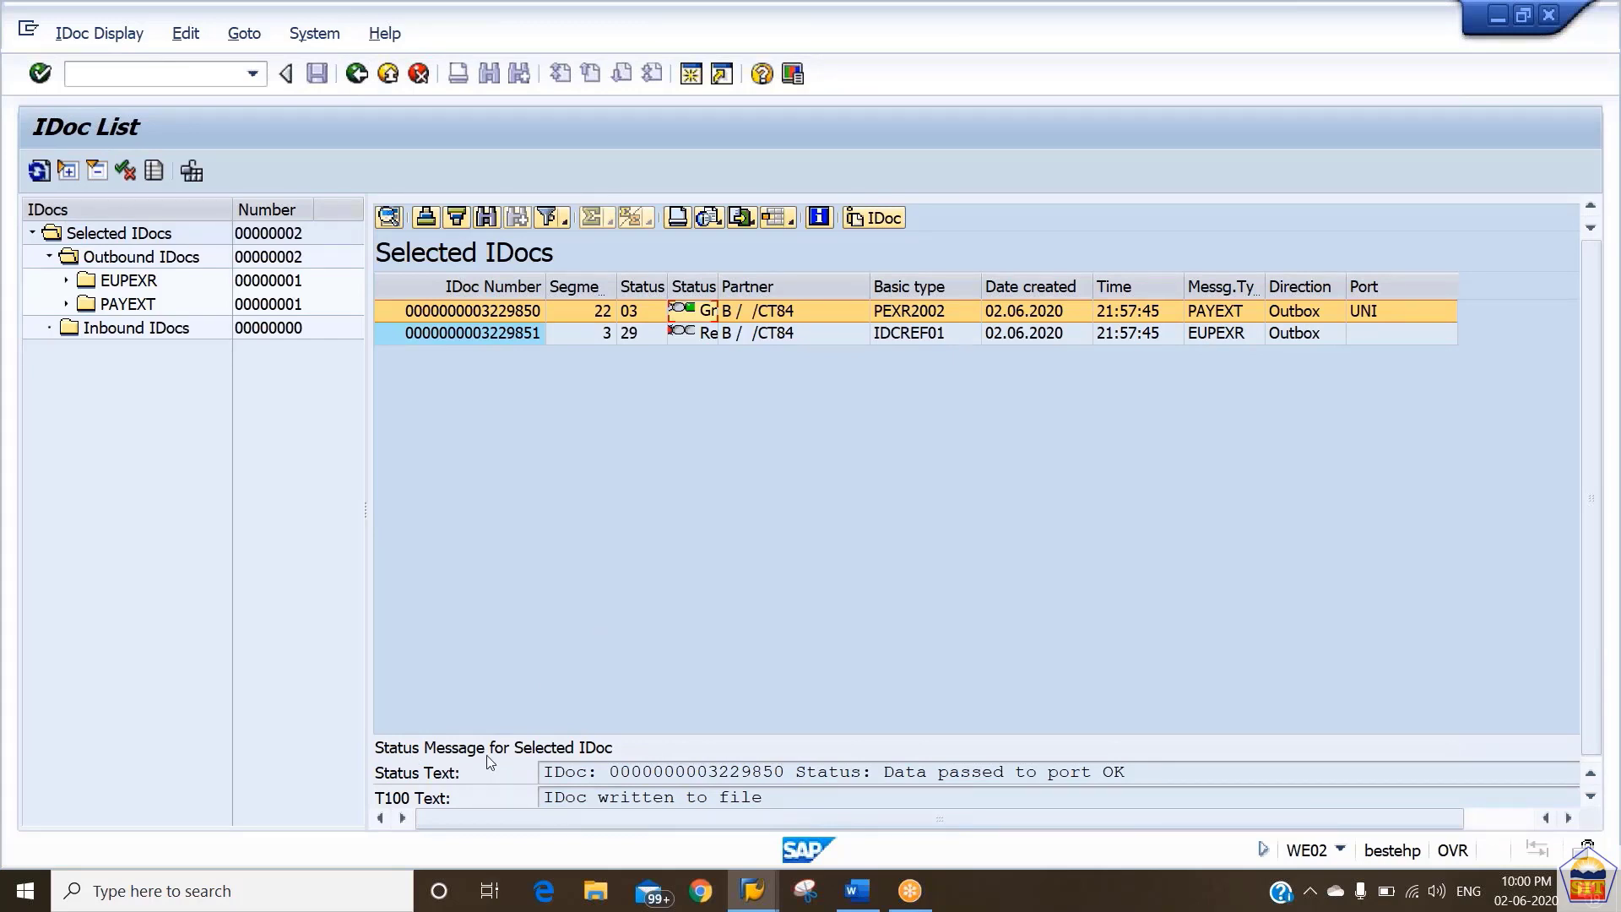
{"action": "left_click_drag", "start_coordinate": [668, 771], "coordinate": [1148, 767]}
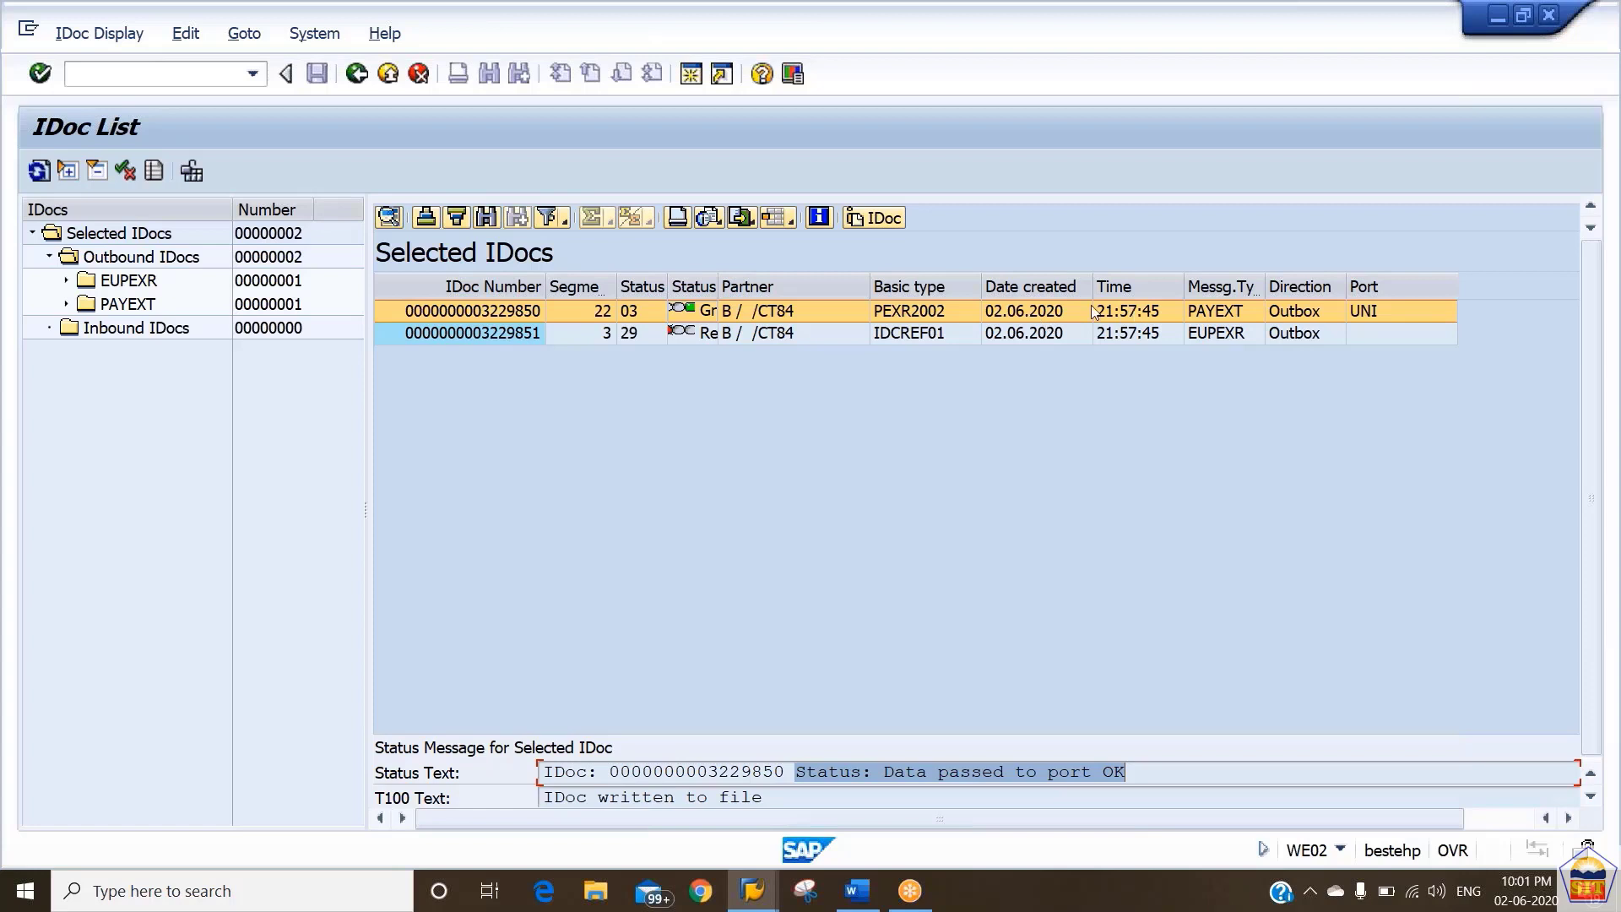
Step: Open the PAYEXT IDoc's control record, review its IDoc type and partner information, and return to the IDoc display
{"action": "double_click", "coordinate": [505, 317]}
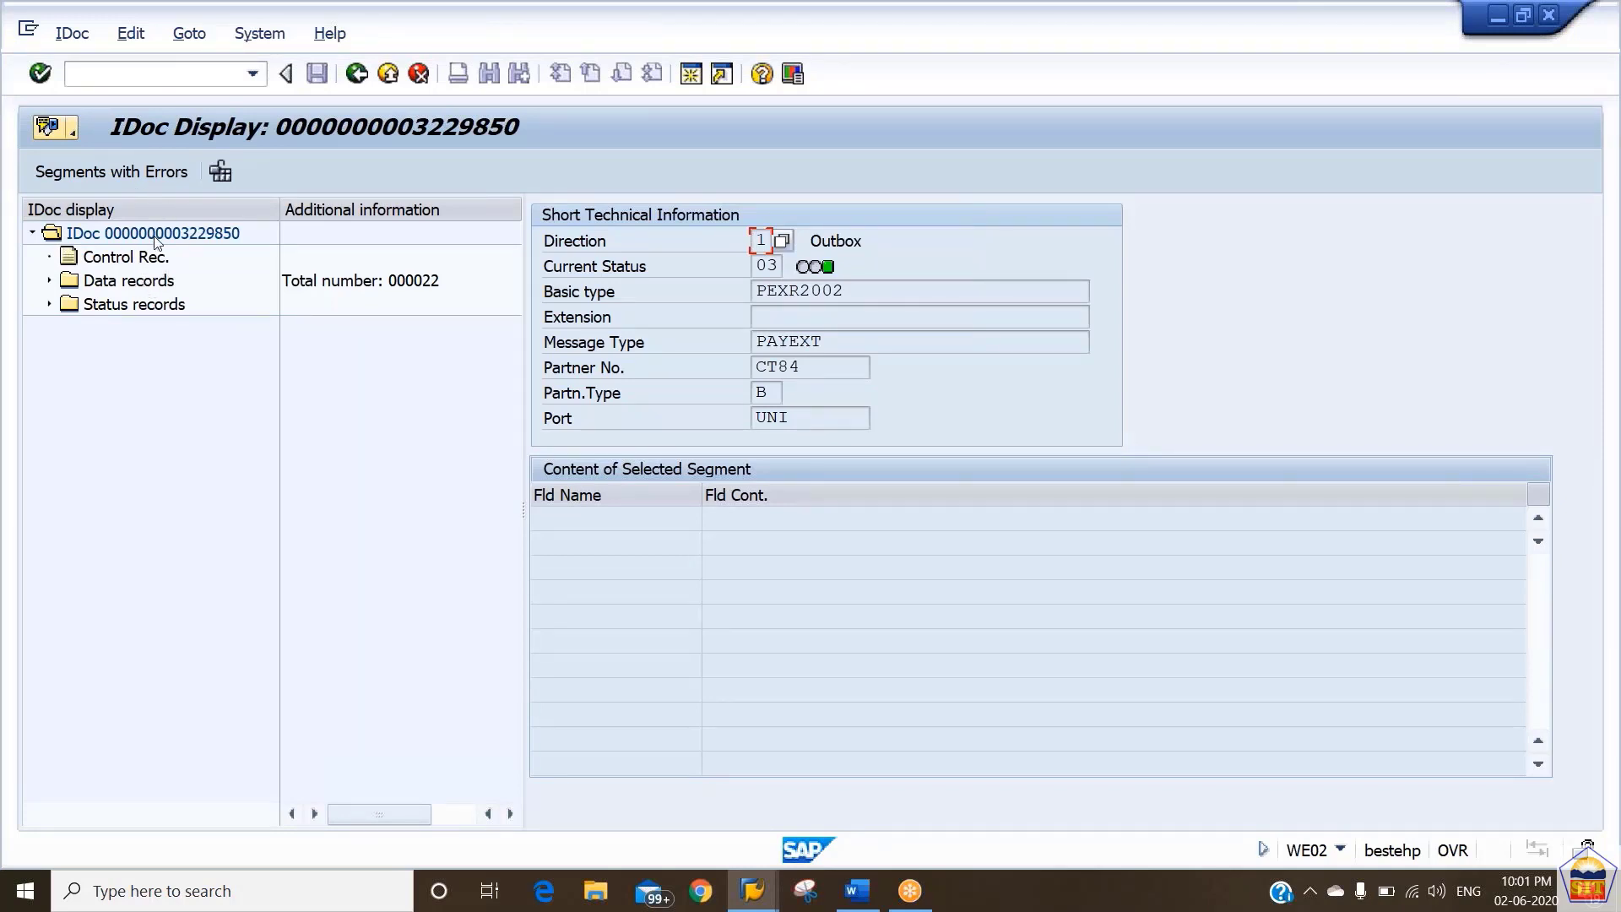
{"action": "double_click", "coordinate": [112, 264]}
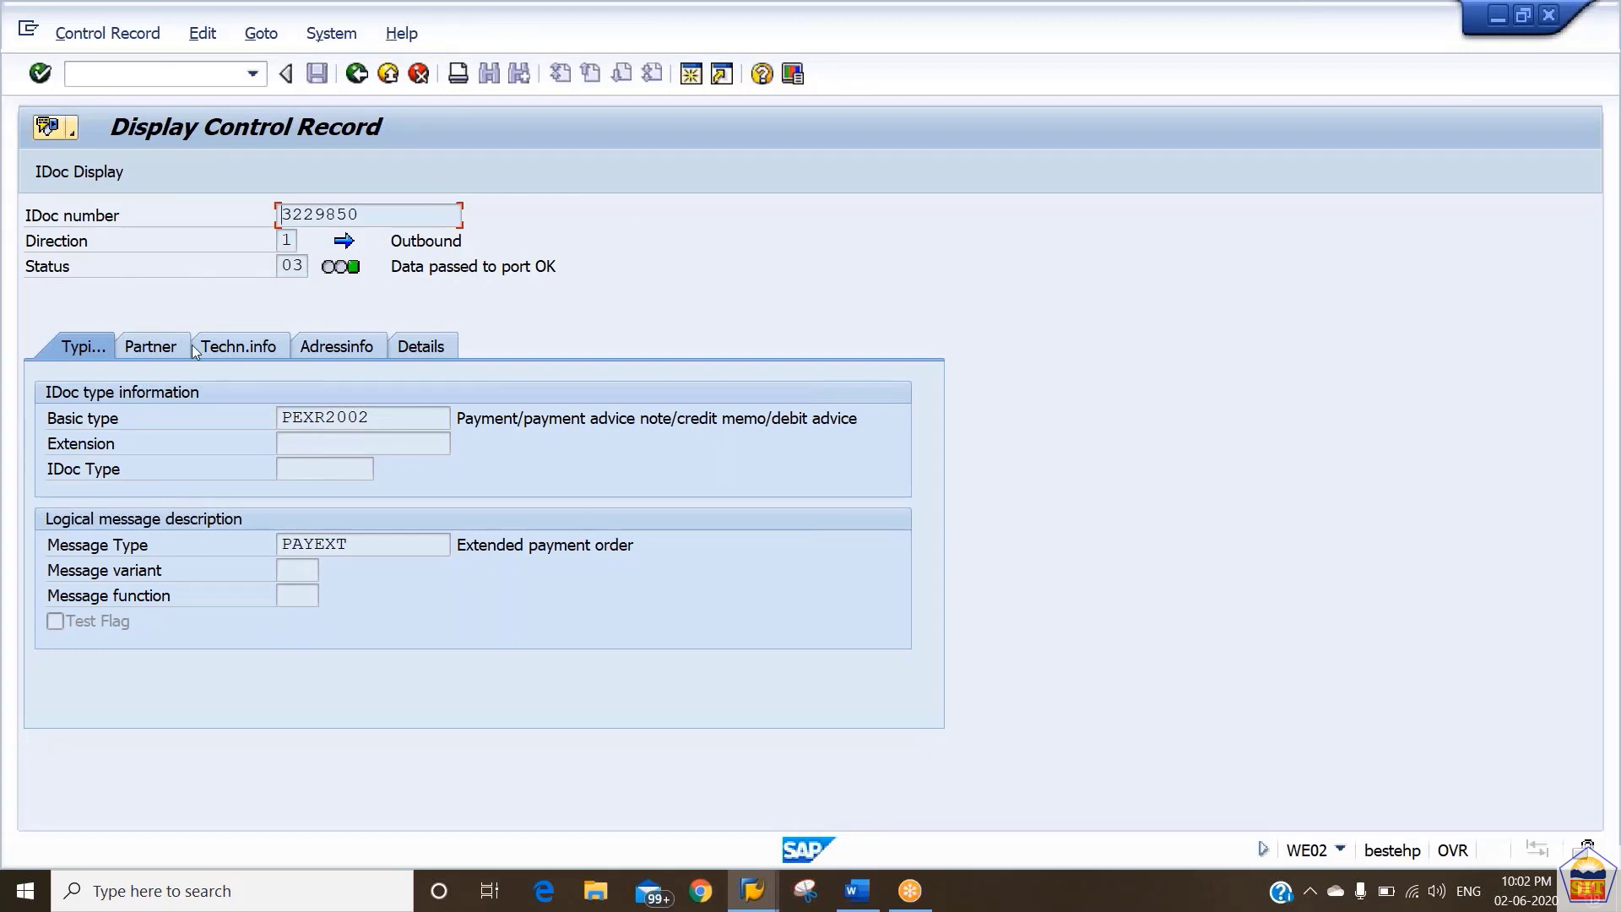
{"action": "left_click", "coordinate": [386, 415]}
{"action": "left_click", "coordinate": [345, 538]}
{"action": "left_click", "coordinate": [169, 348]}
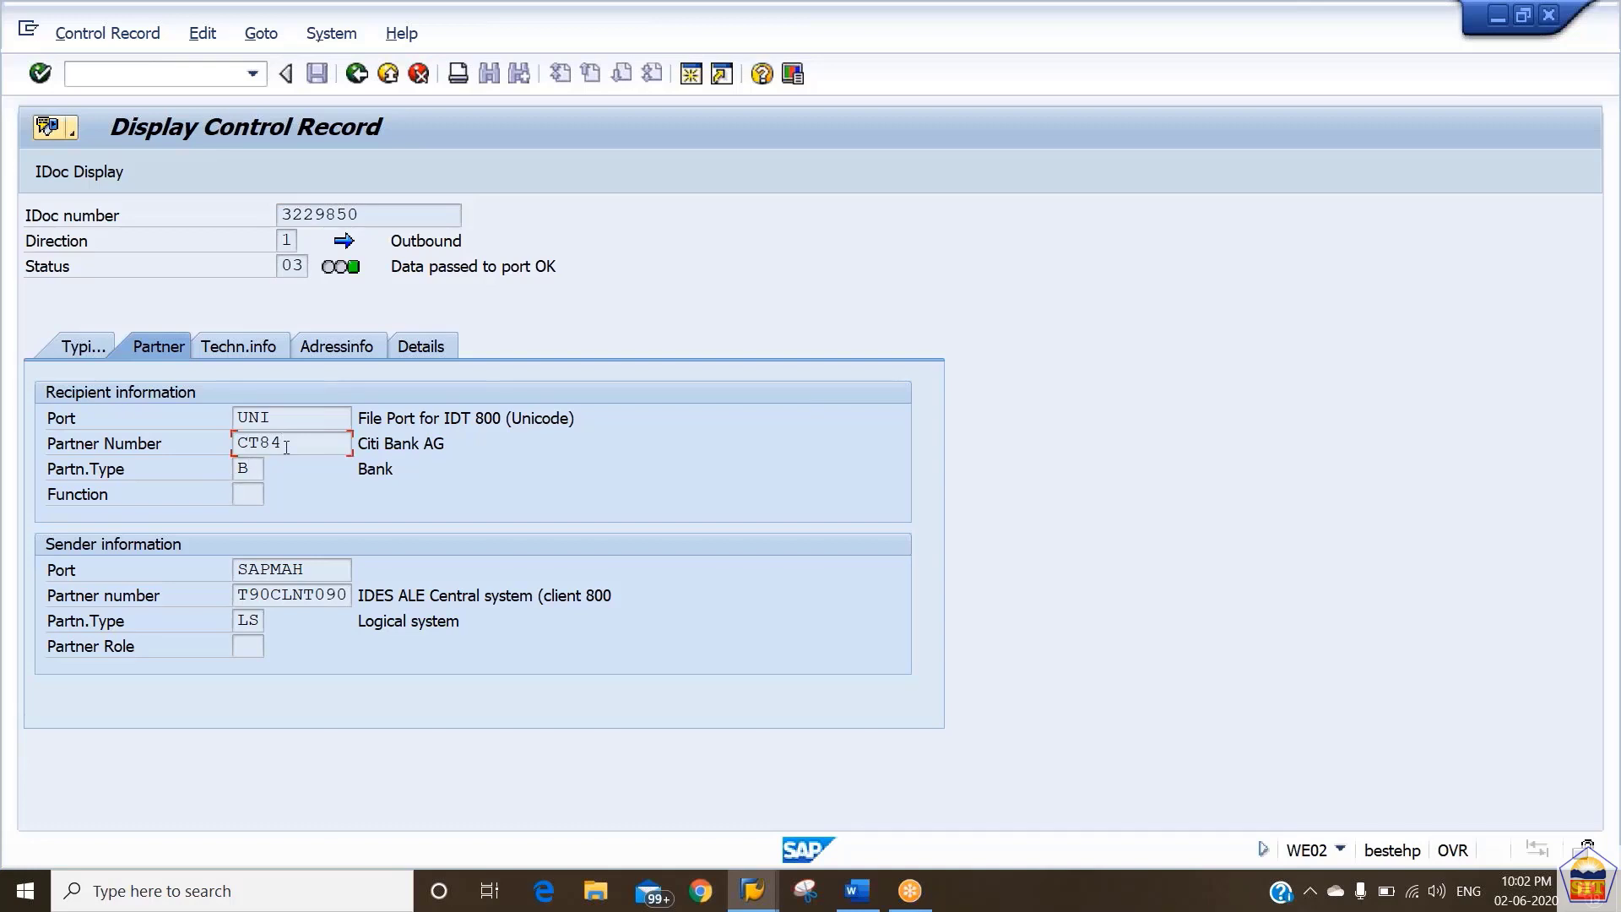
{"action": "left_click", "coordinate": [296, 423]}
{"action": "left_click", "coordinate": [100, 351]}
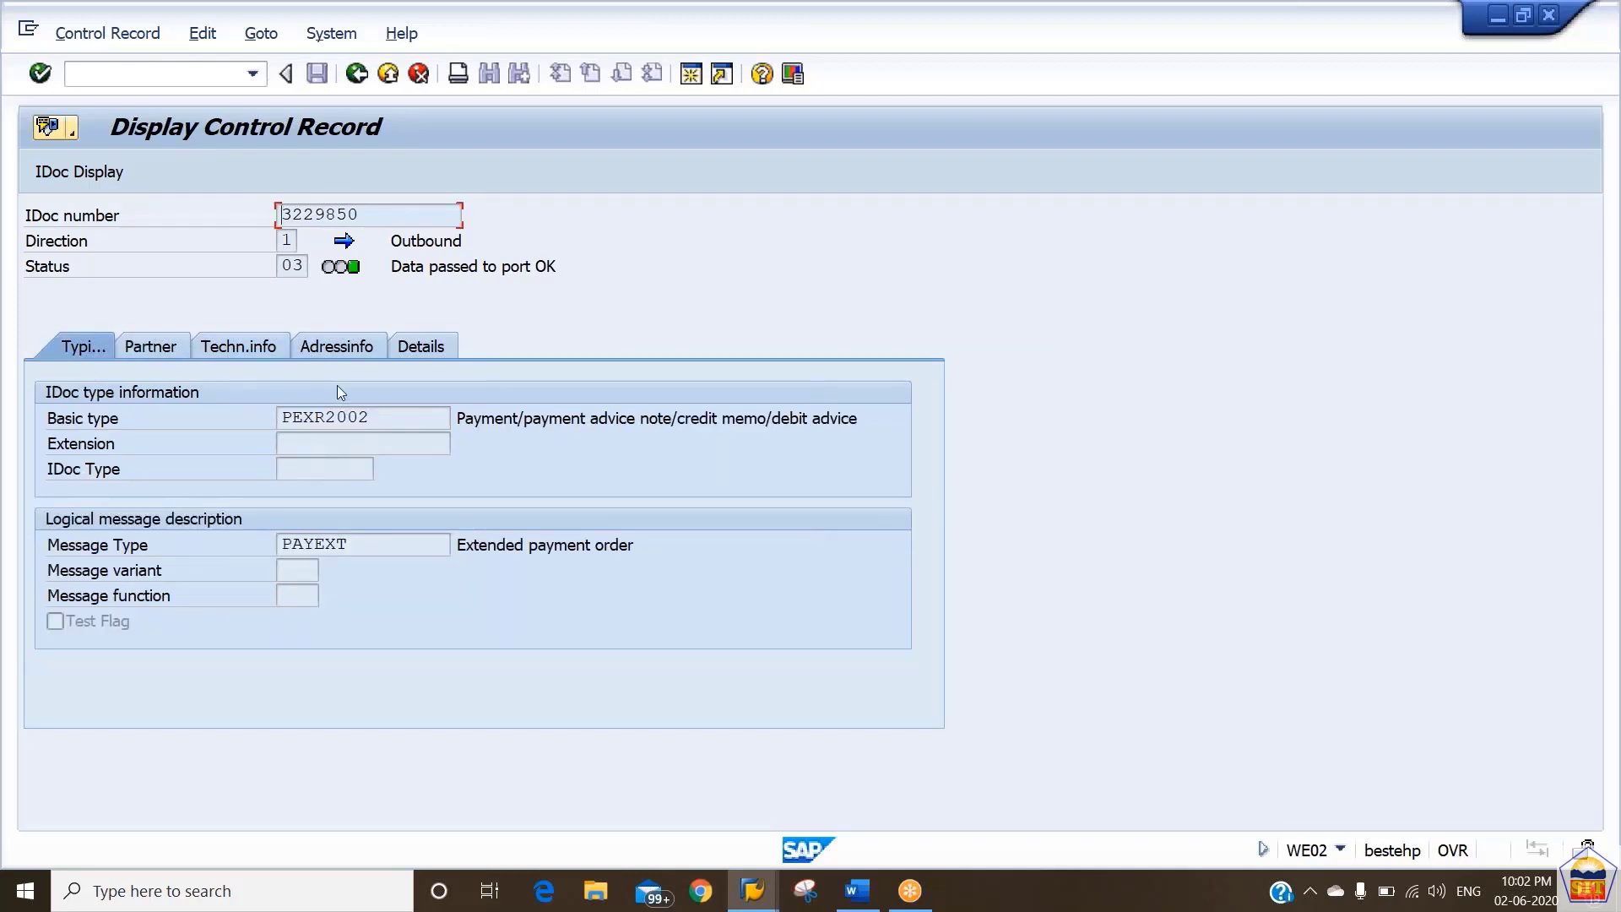
{"action": "left_click", "coordinate": [356, 74]}
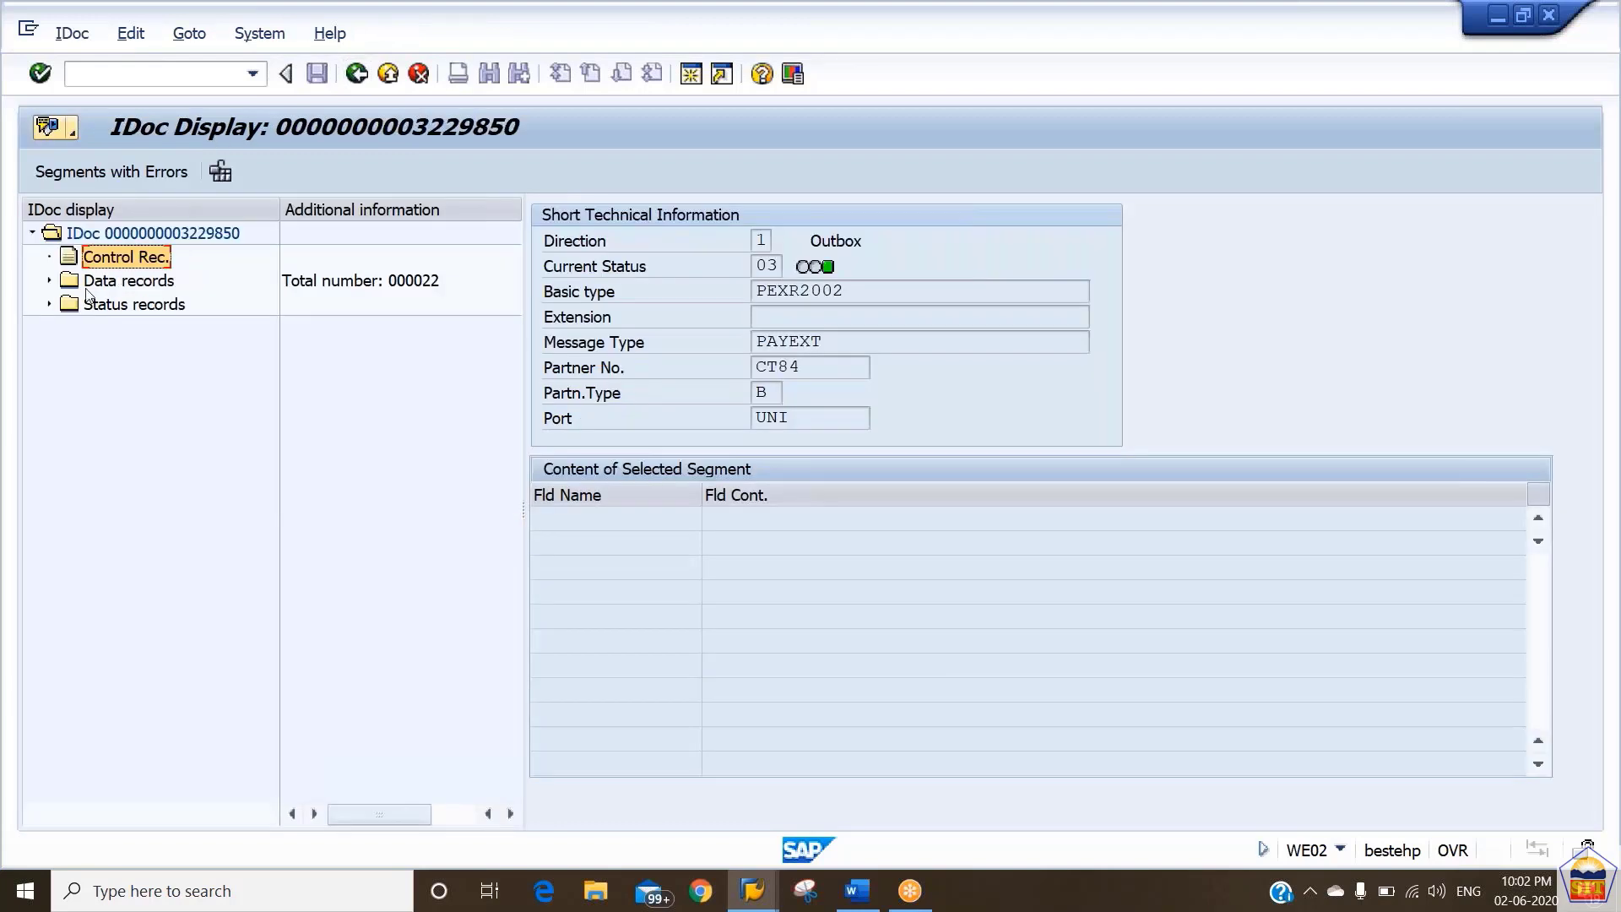
Step: Expand the IDoc's data records and examine the fields of segment E1IDKU1 PEX
{"action": "left_click", "coordinate": [49, 281]}
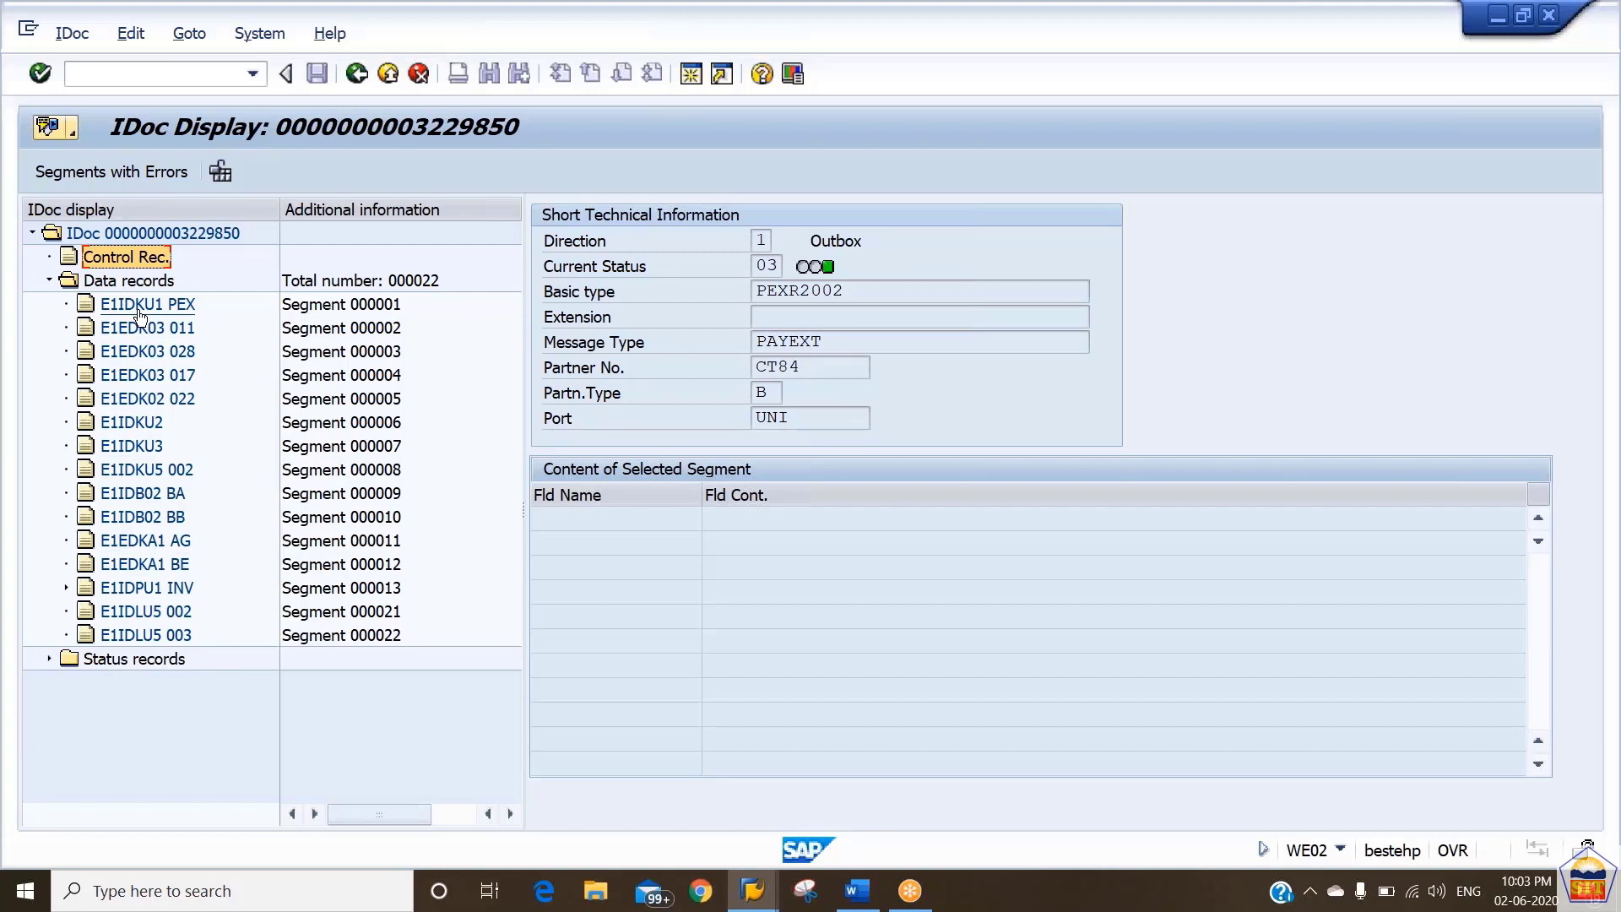
{"action": "left_click", "coordinate": [186, 306]}
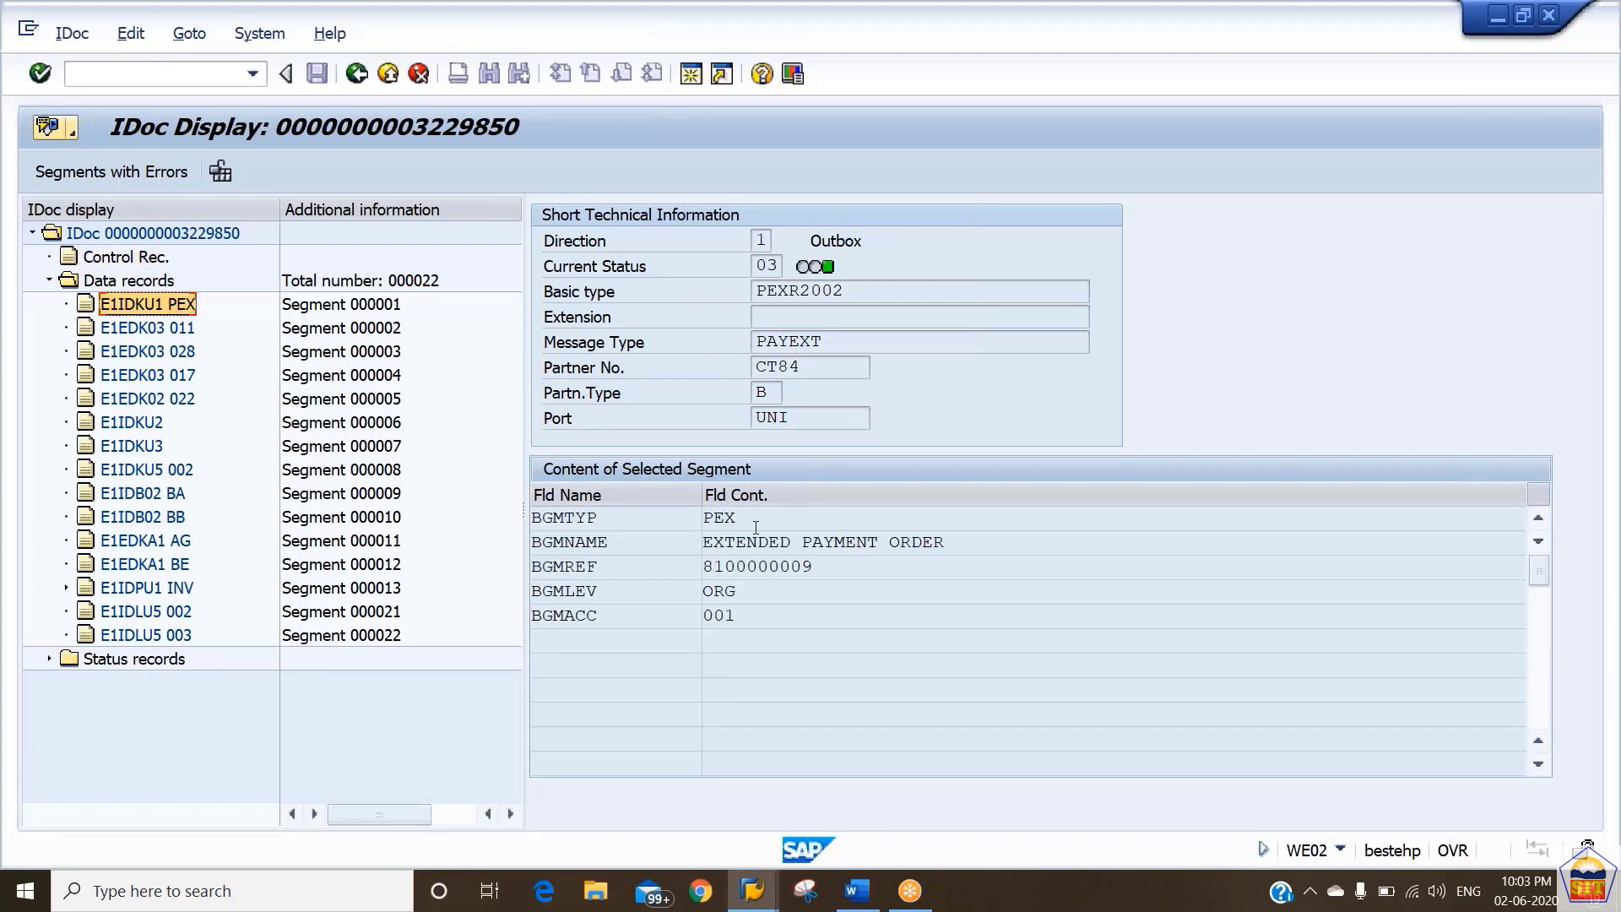
{"action": "left_click", "coordinate": [843, 568]}
{"action": "left_click", "coordinate": [754, 613]}
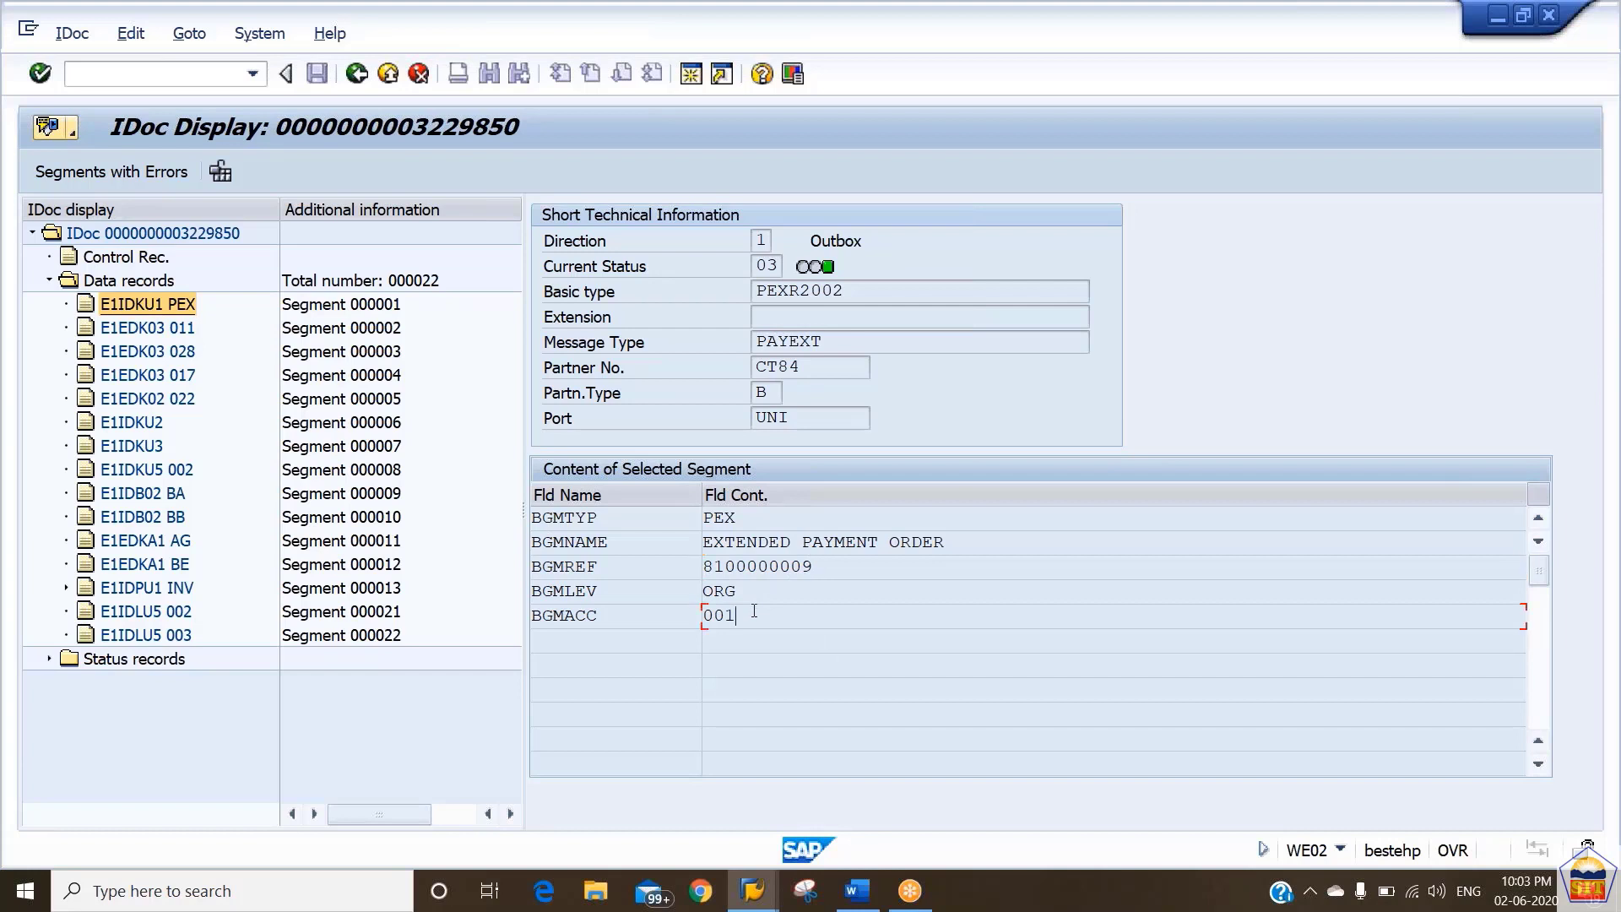
Step: Examine the E1EDK03 date segments 011, 028 and 017, the E1EDK02 022 document reference and segment E1IDKU2
{"action": "left_click", "coordinate": [163, 334]}
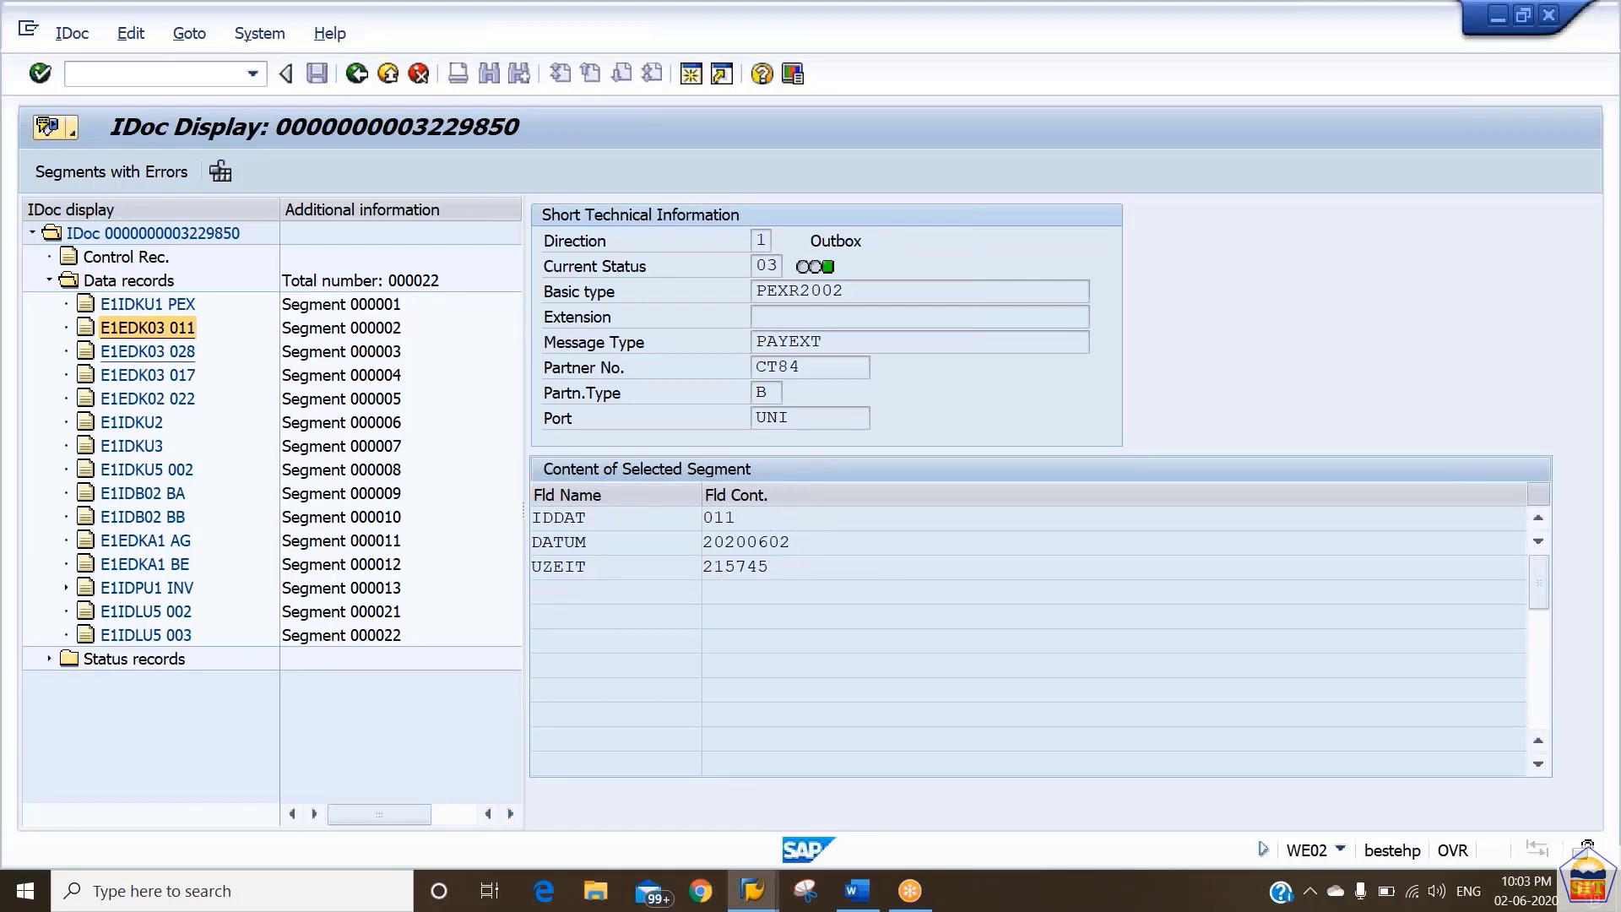
{"action": "left_click", "coordinate": [156, 353]}
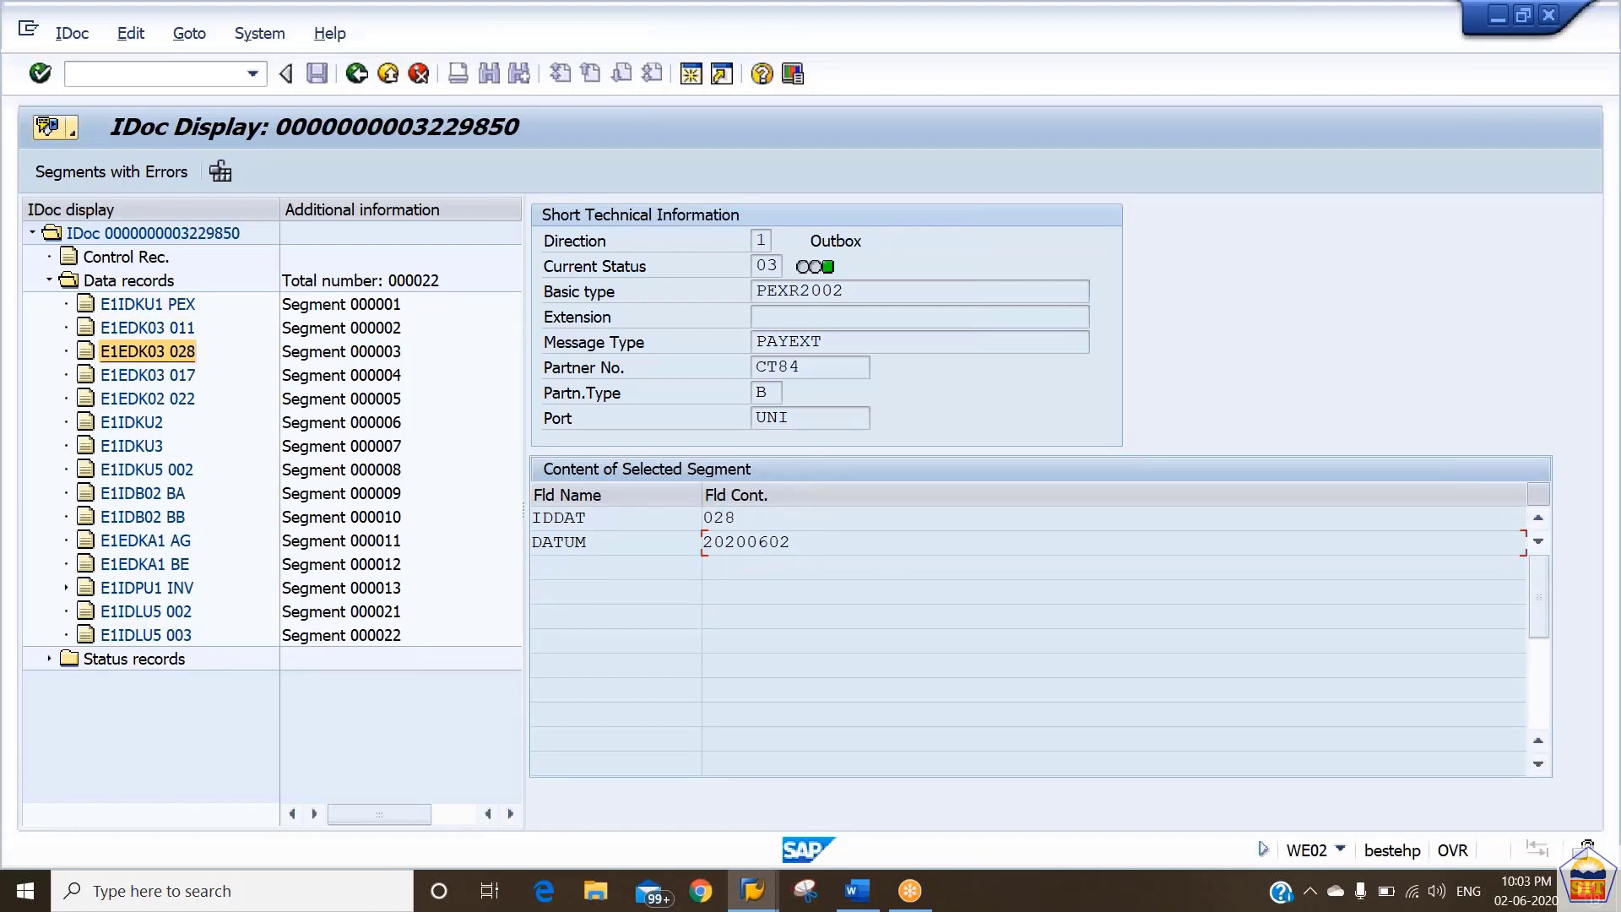
{"action": "left_click", "coordinate": [145, 377]}
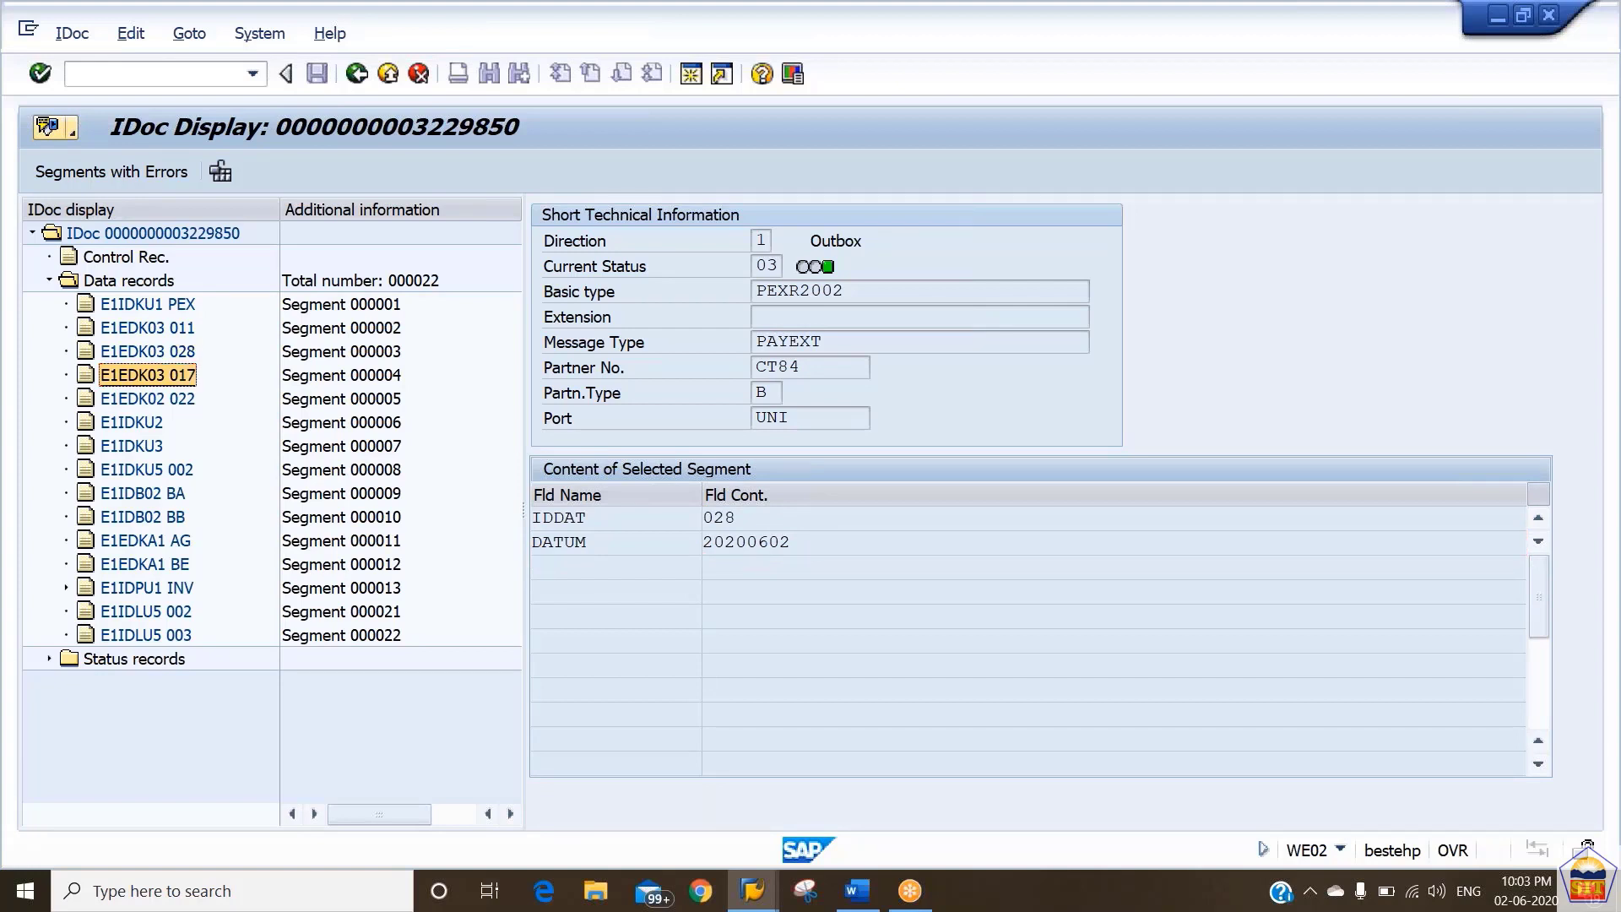
{"action": "left_click", "coordinate": [153, 402]}
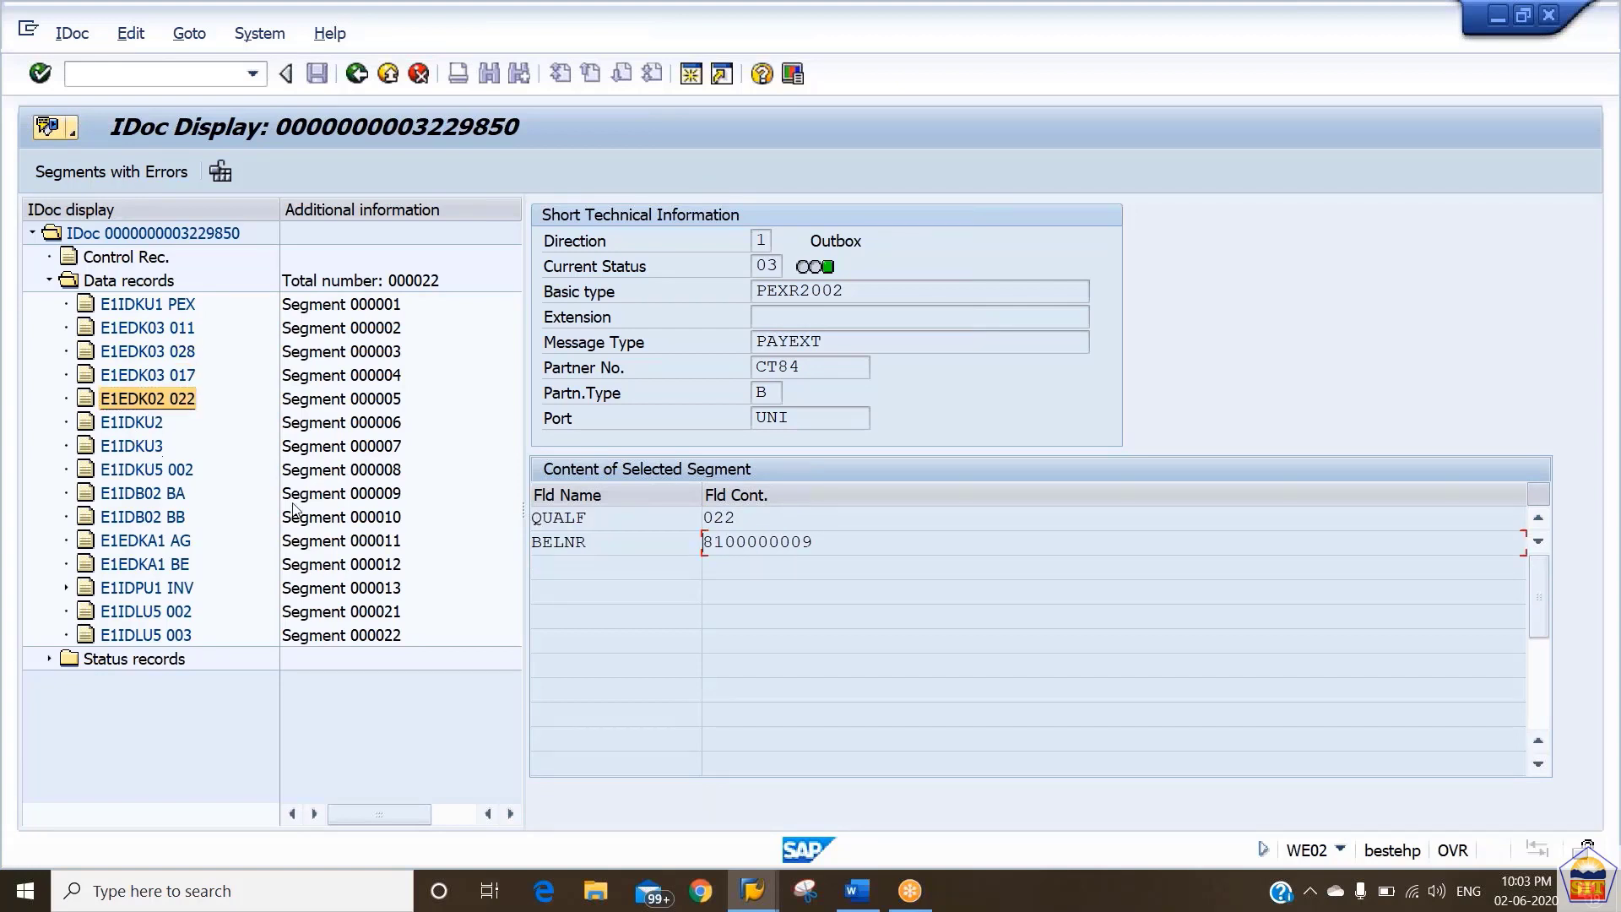
{"action": "left_click", "coordinate": [625, 544]}
{"action": "left_click", "coordinate": [140, 424]}
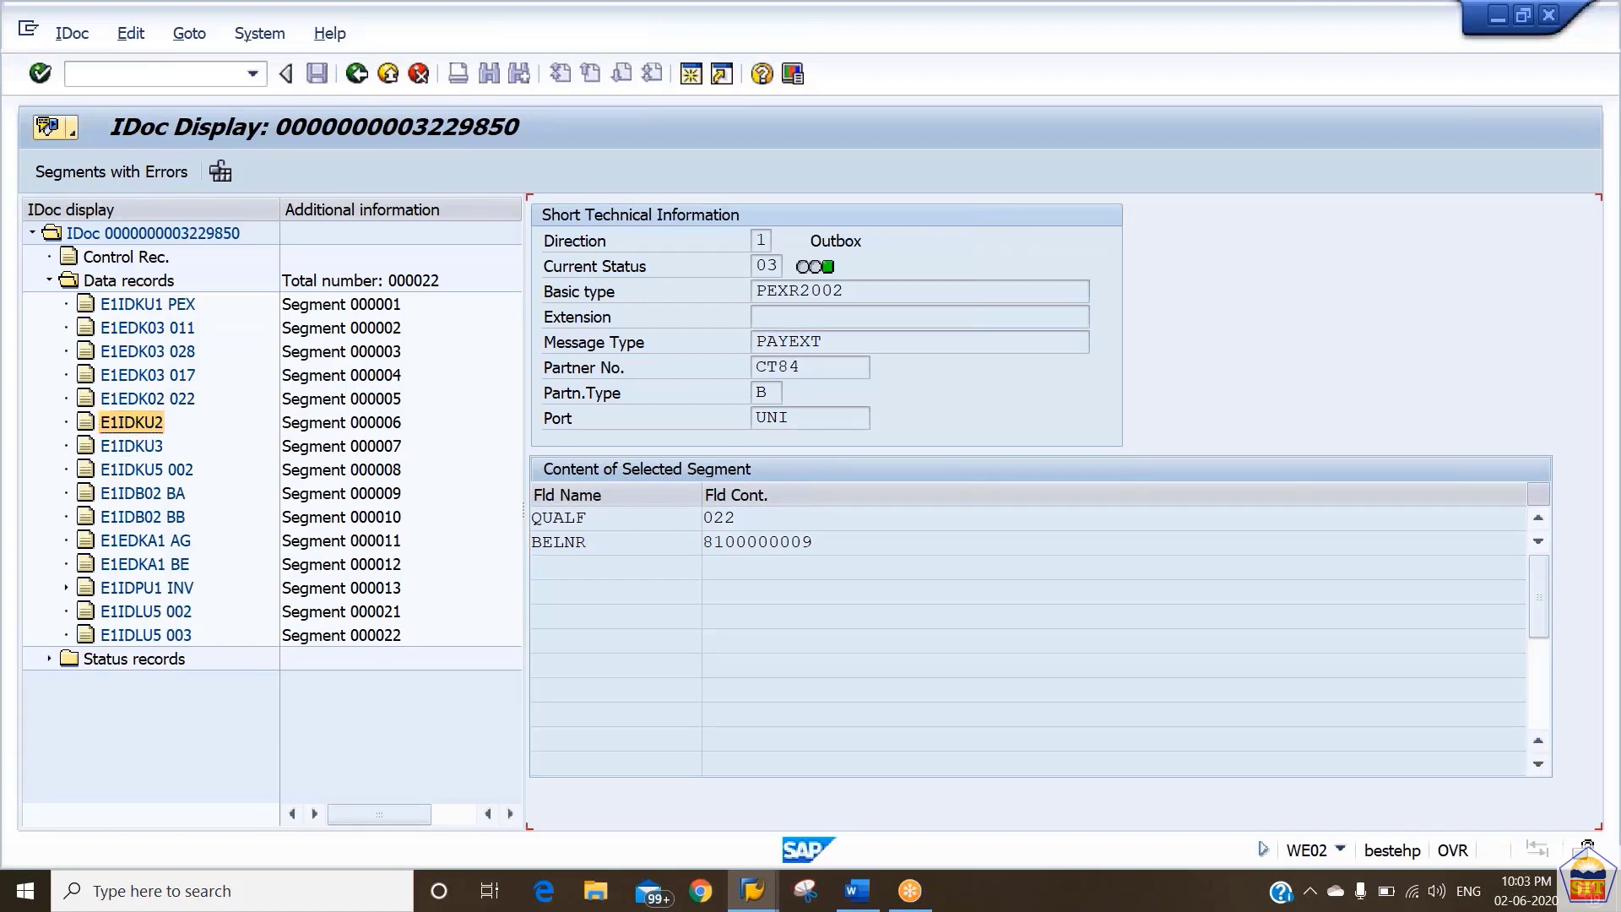
Step: Examine the payment run details in segment E1IDKU3 and the payment amount in segment E1IDKU5 002
{"action": "left_click", "coordinate": [146, 447]}
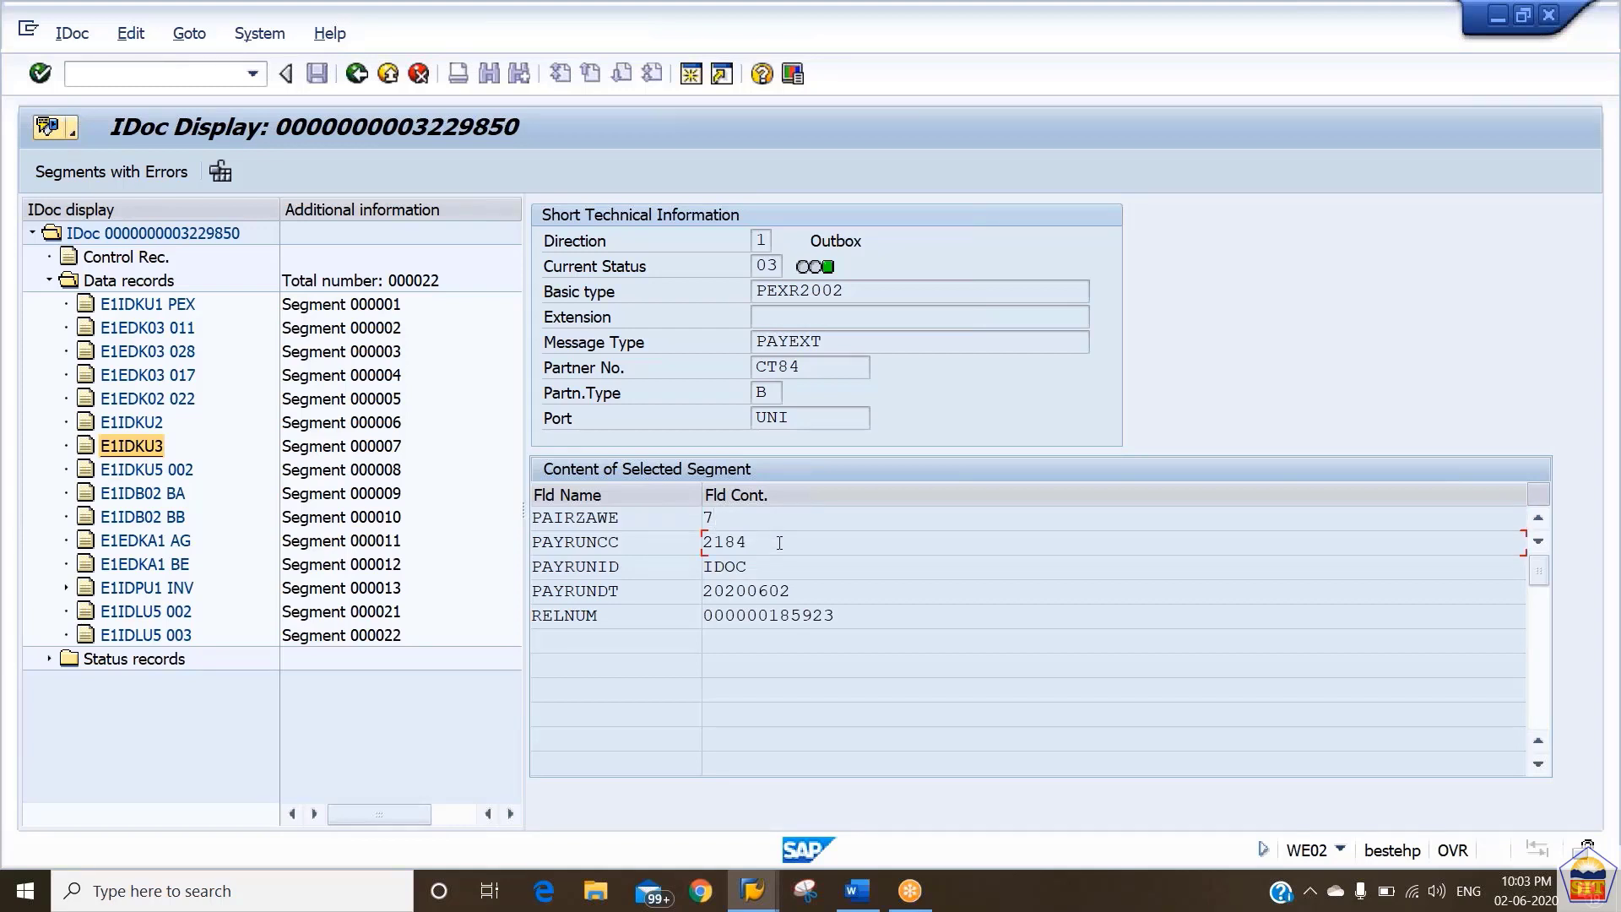
{"action": "left_click", "coordinate": [779, 569]}
{"action": "left_click", "coordinate": [808, 583]}
{"action": "left_click", "coordinate": [139, 473]}
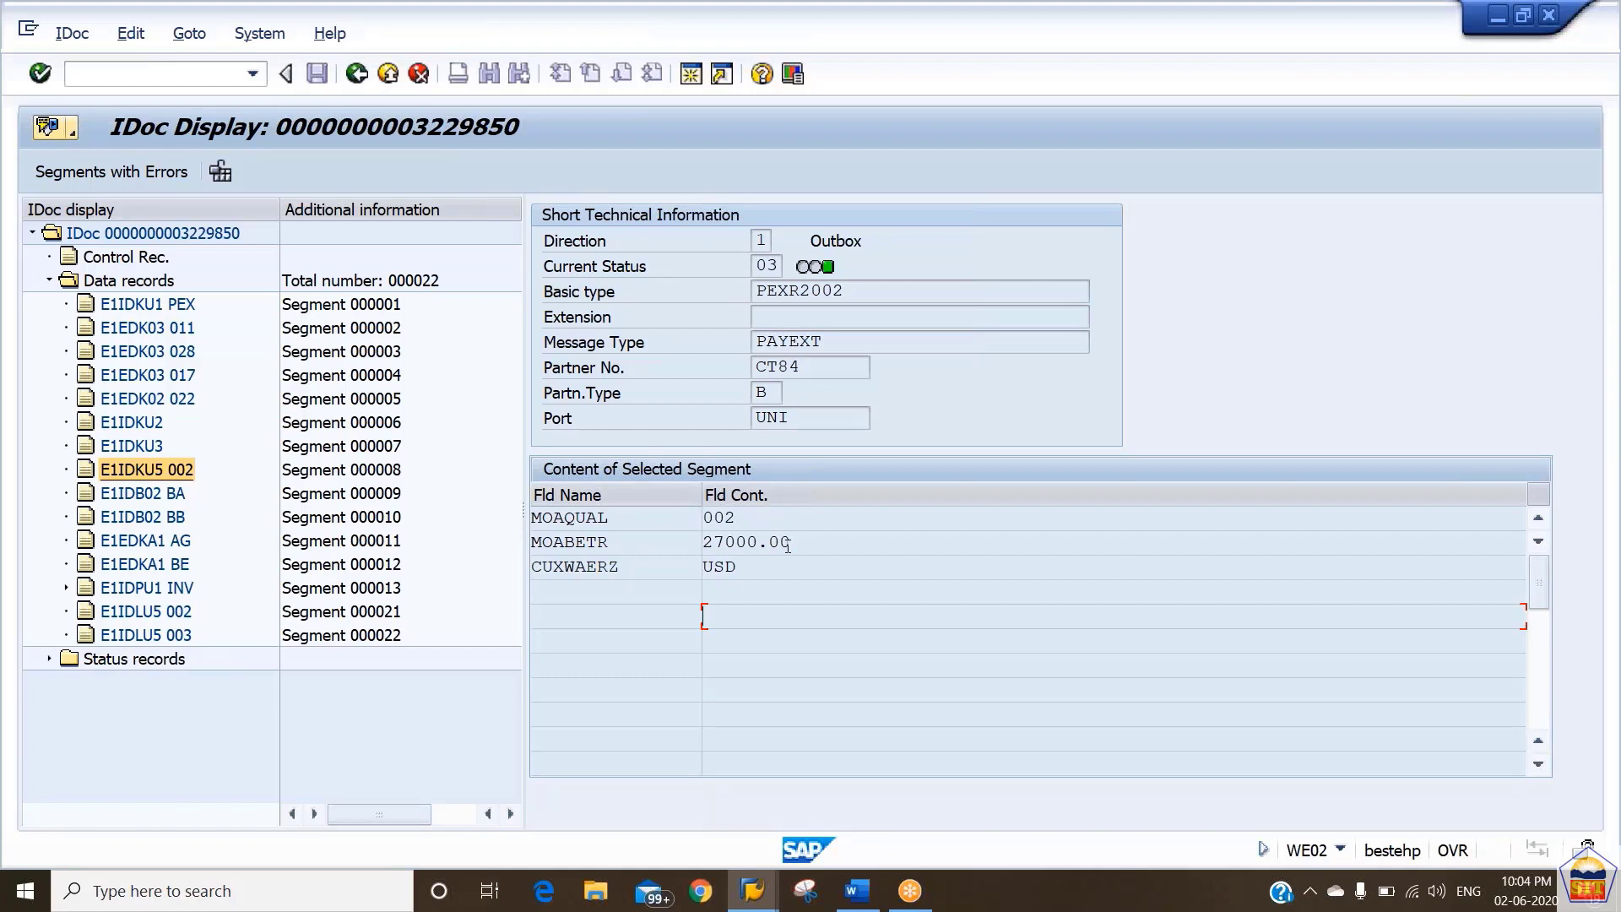
Step: Examine the paying bank data in segment E1IDB02 BA and the payee's bank and account name in E1IDB02 BB
{"action": "left_click", "coordinate": [142, 495]}
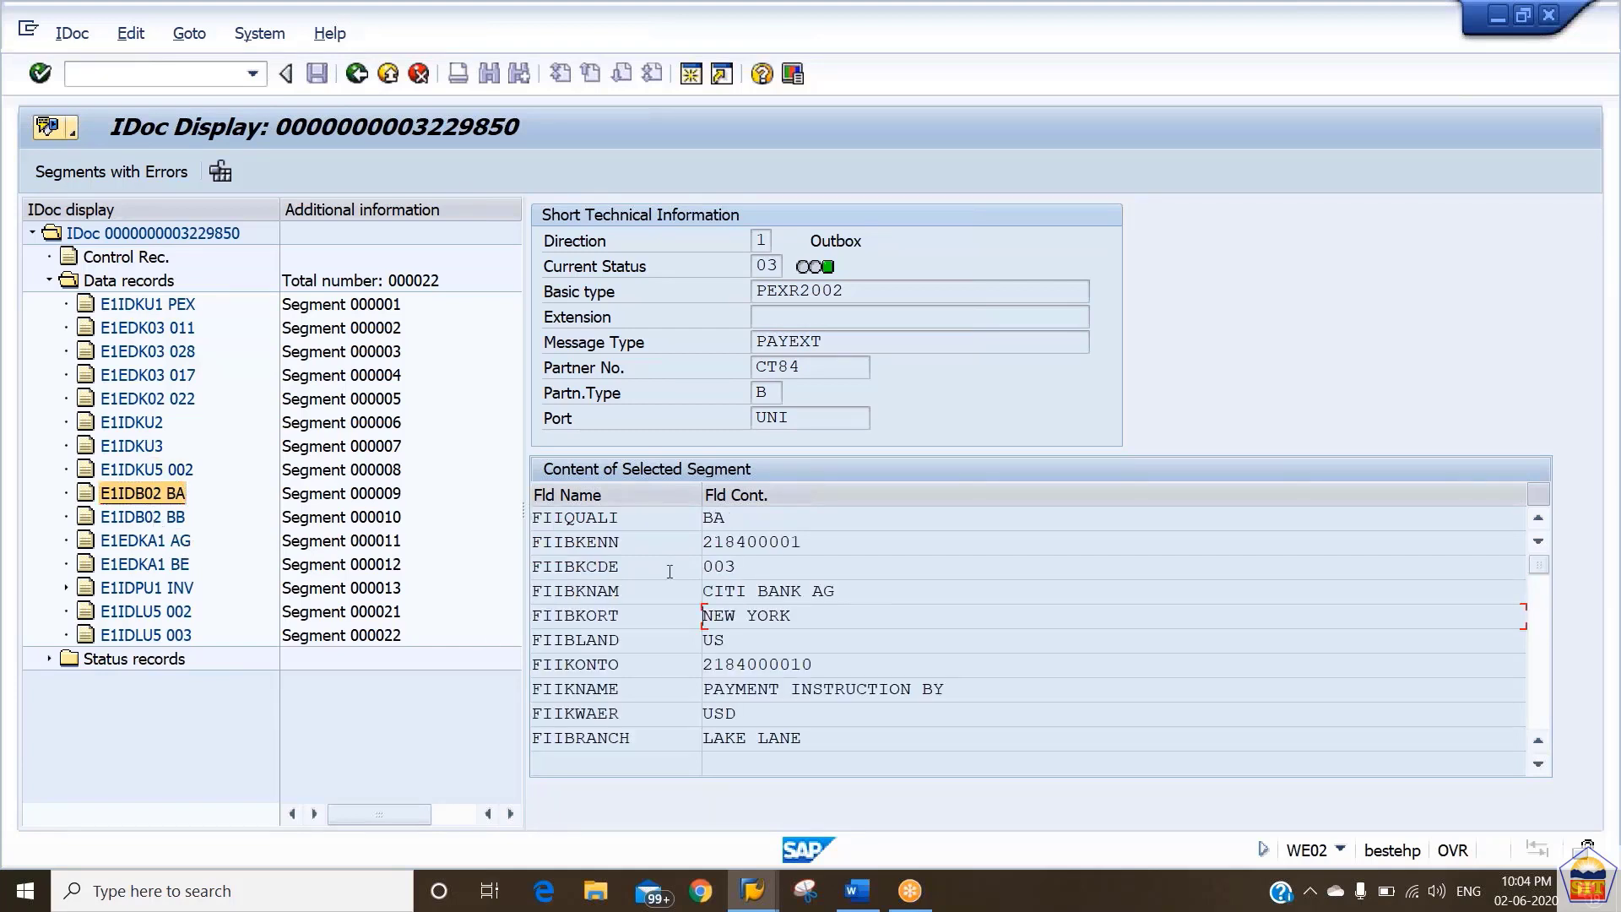
{"action": "left_click", "coordinate": [753, 519]}
{"action": "left_click", "coordinate": [142, 518]}
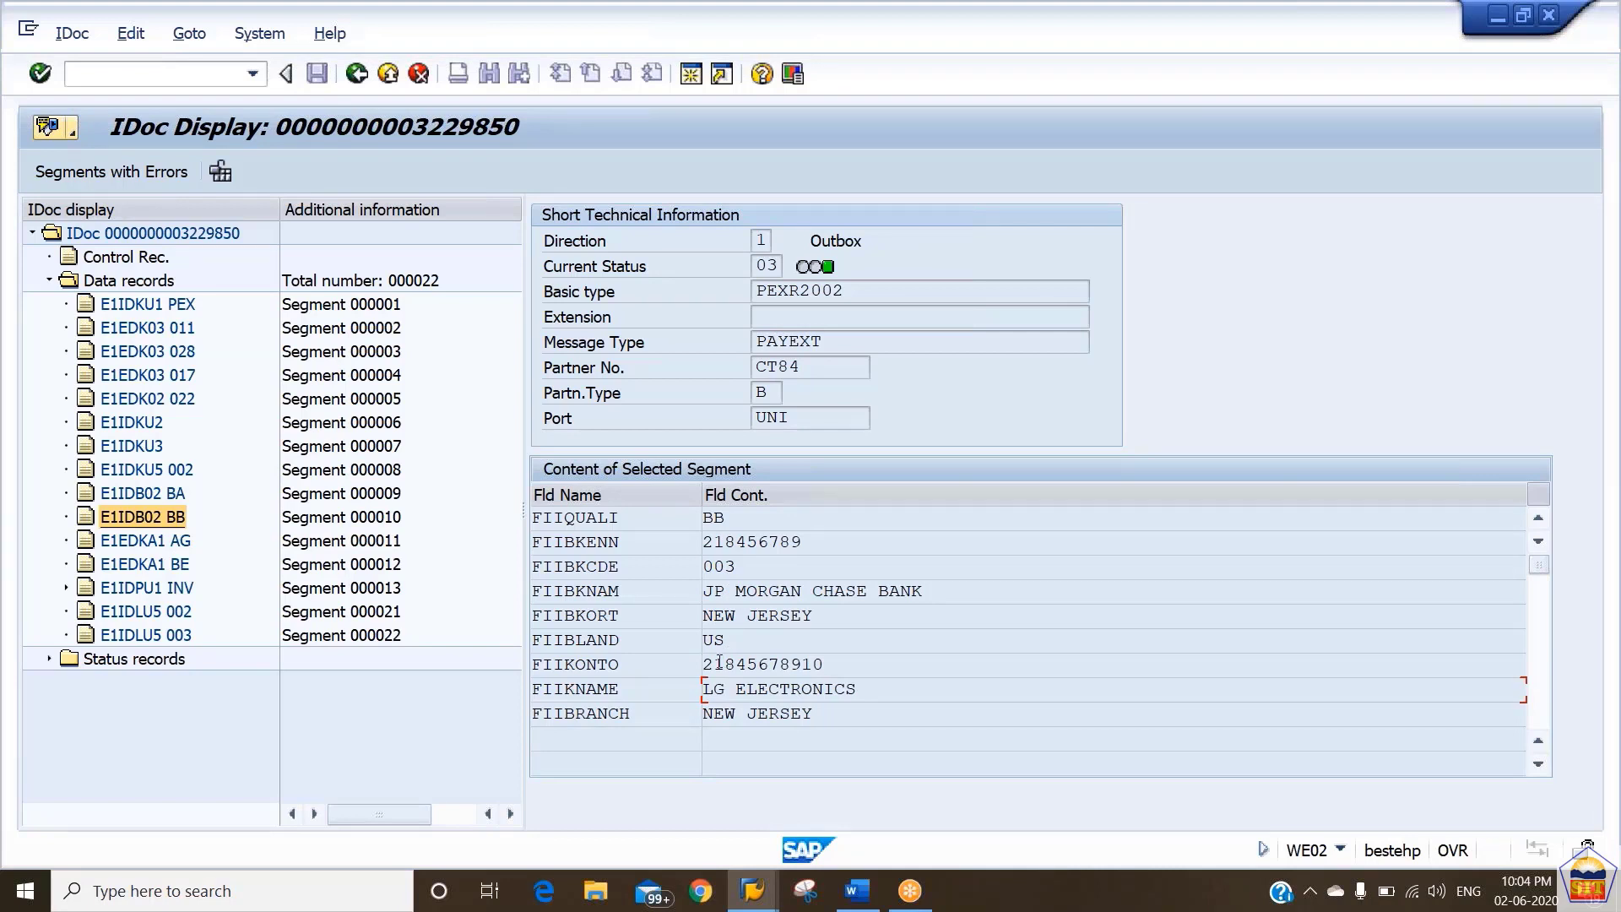
{"action": "left_click_drag", "start_coordinate": [713, 665], "coordinate": [769, 691]}
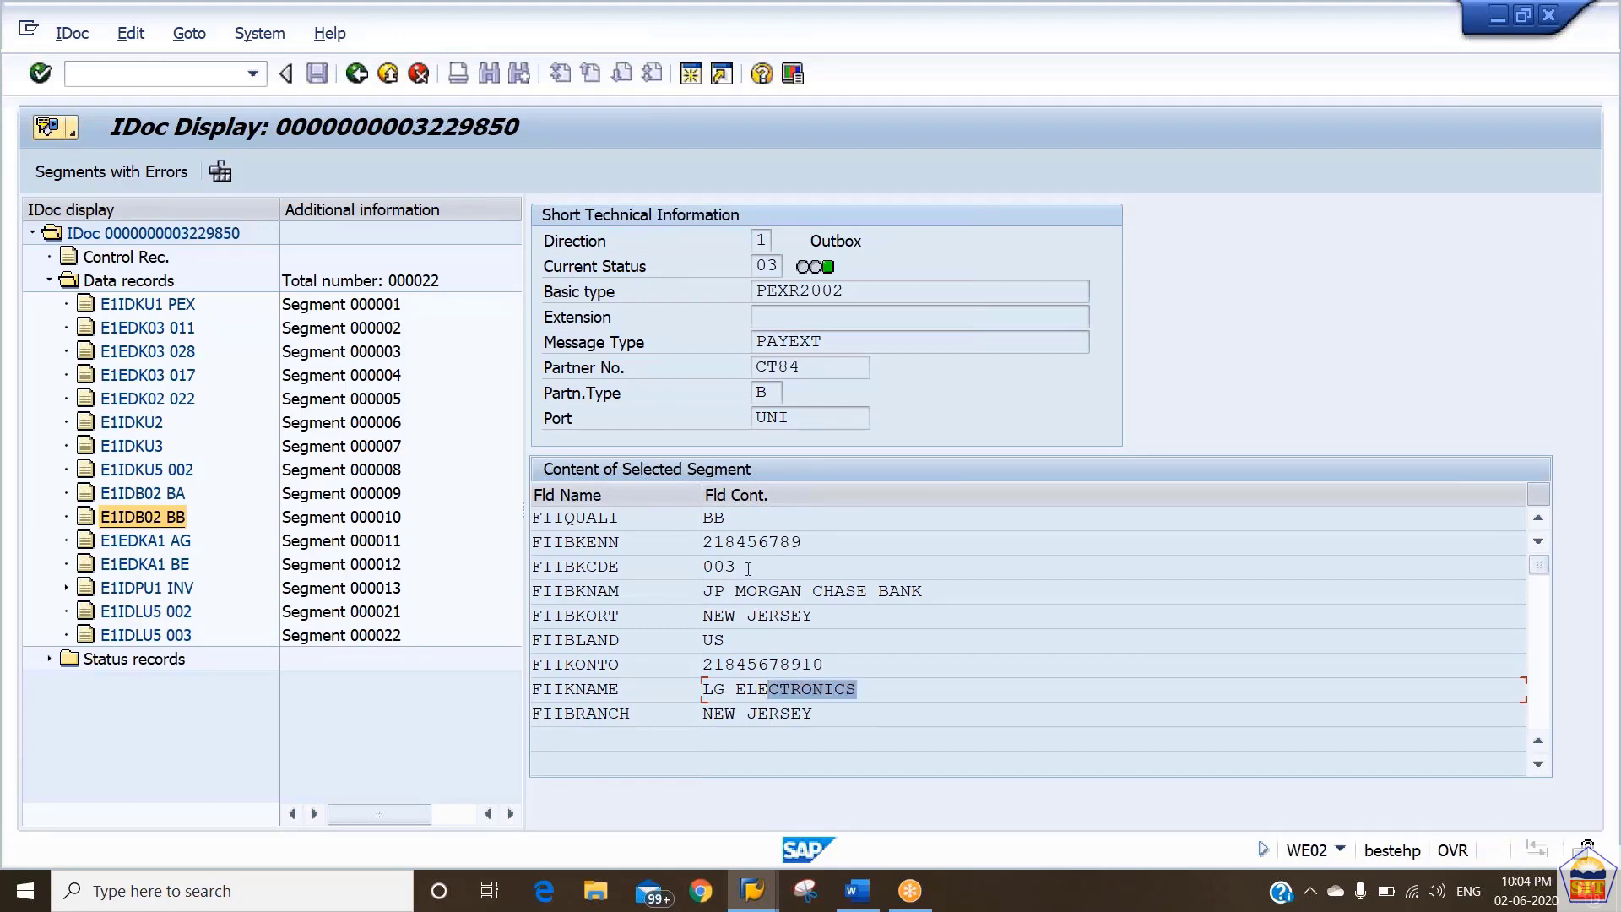
Step: Check the payee's bank key in E1IDB02 BB and examine the invoice segment E1IDPU1 INV and partner segment E1EDKA1 BE
{"action": "left_click_drag", "start_coordinate": [733, 543], "coordinate": [840, 553]}
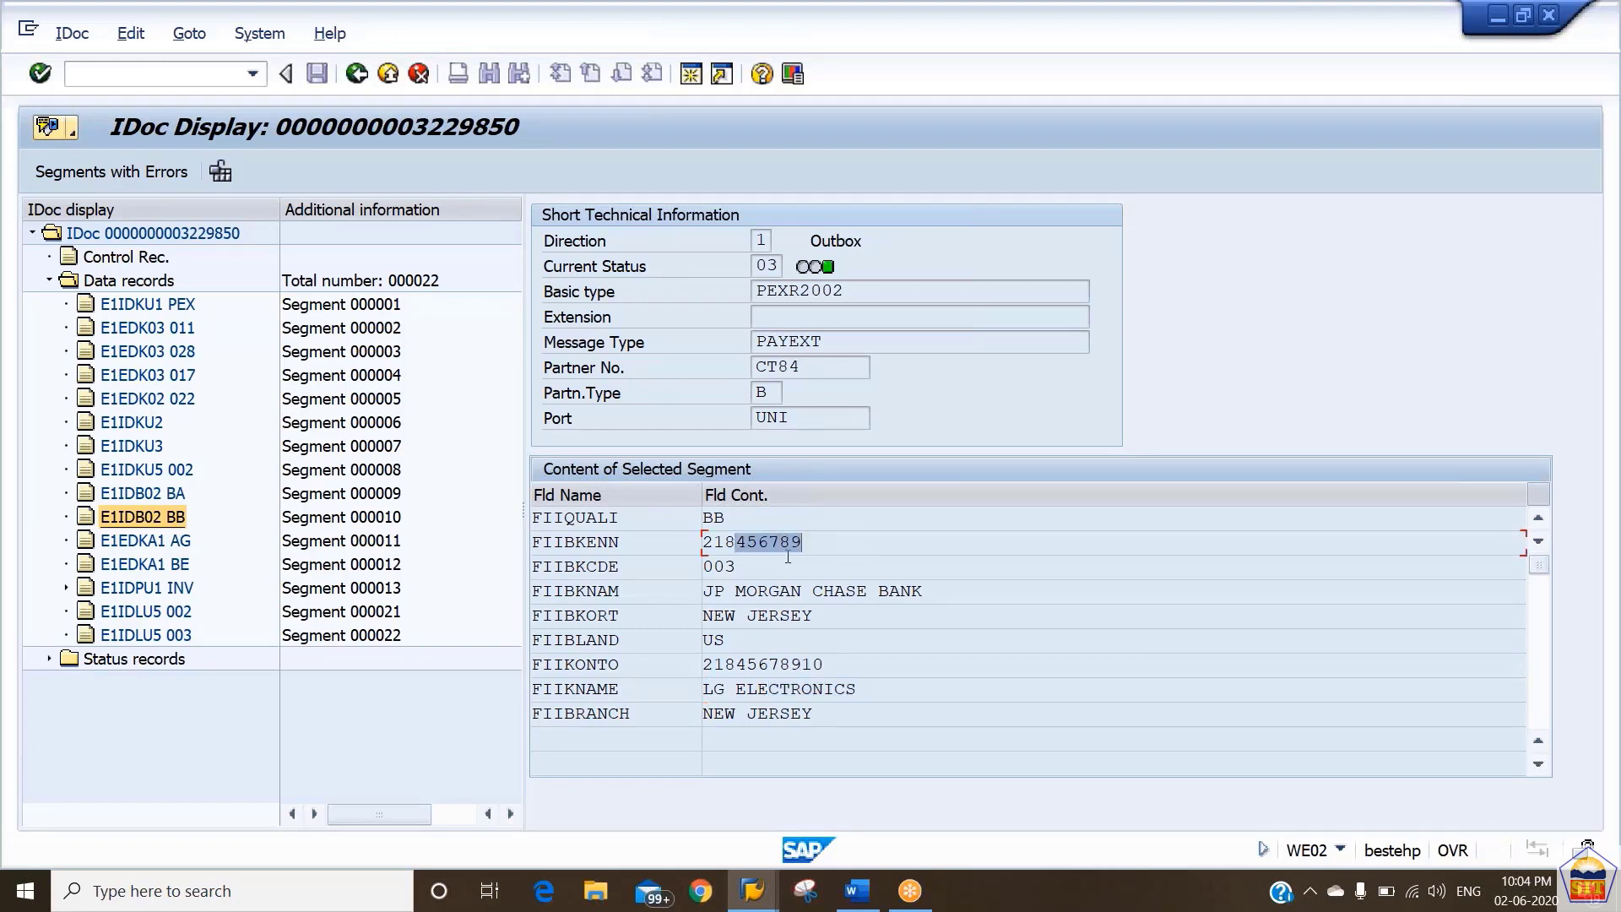
{"action": "double_click", "coordinate": [167, 593]}
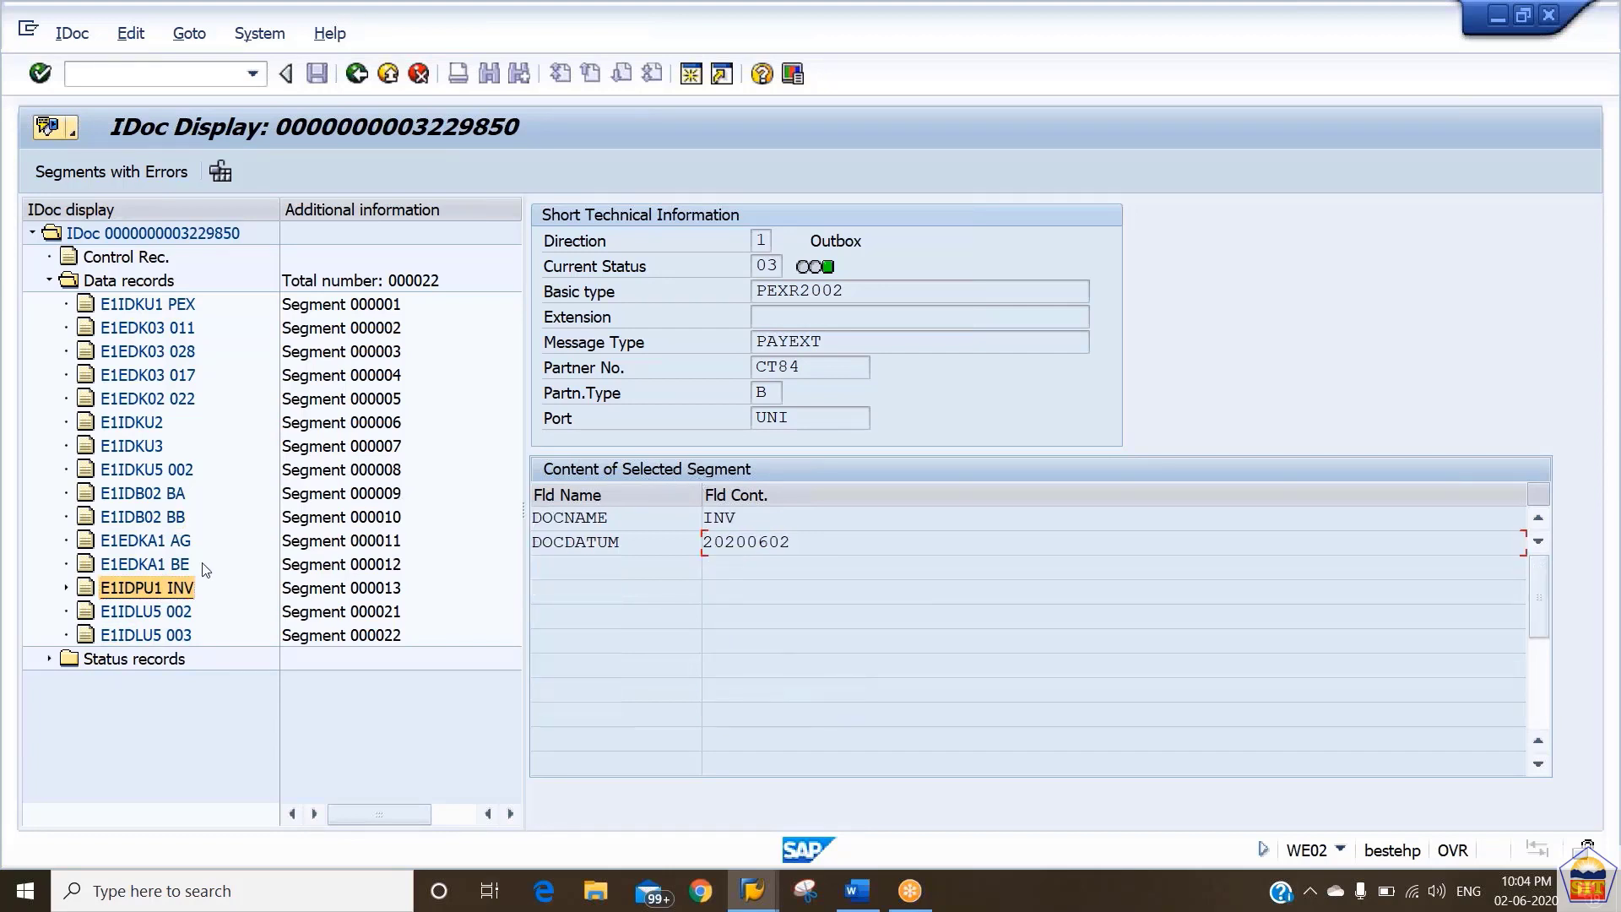
{"action": "double_click", "coordinate": [162, 570]}
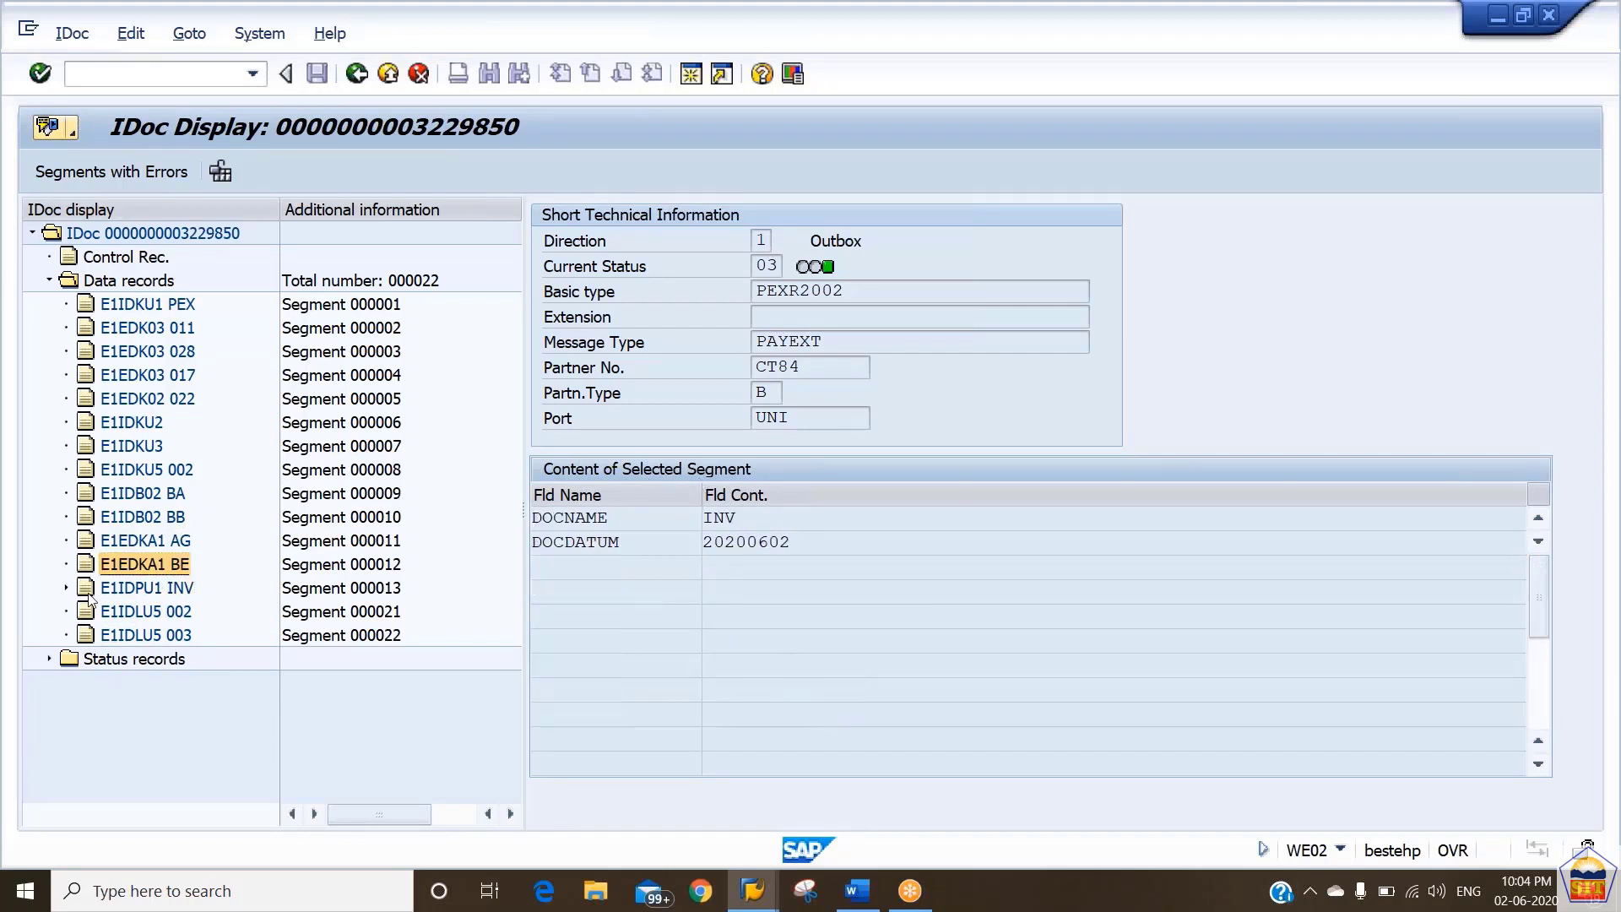
Step: Expand the IDoc's status records and examine statuses 03, 30 and 01 against the current status
{"action": "left_click", "coordinate": [49, 660]}
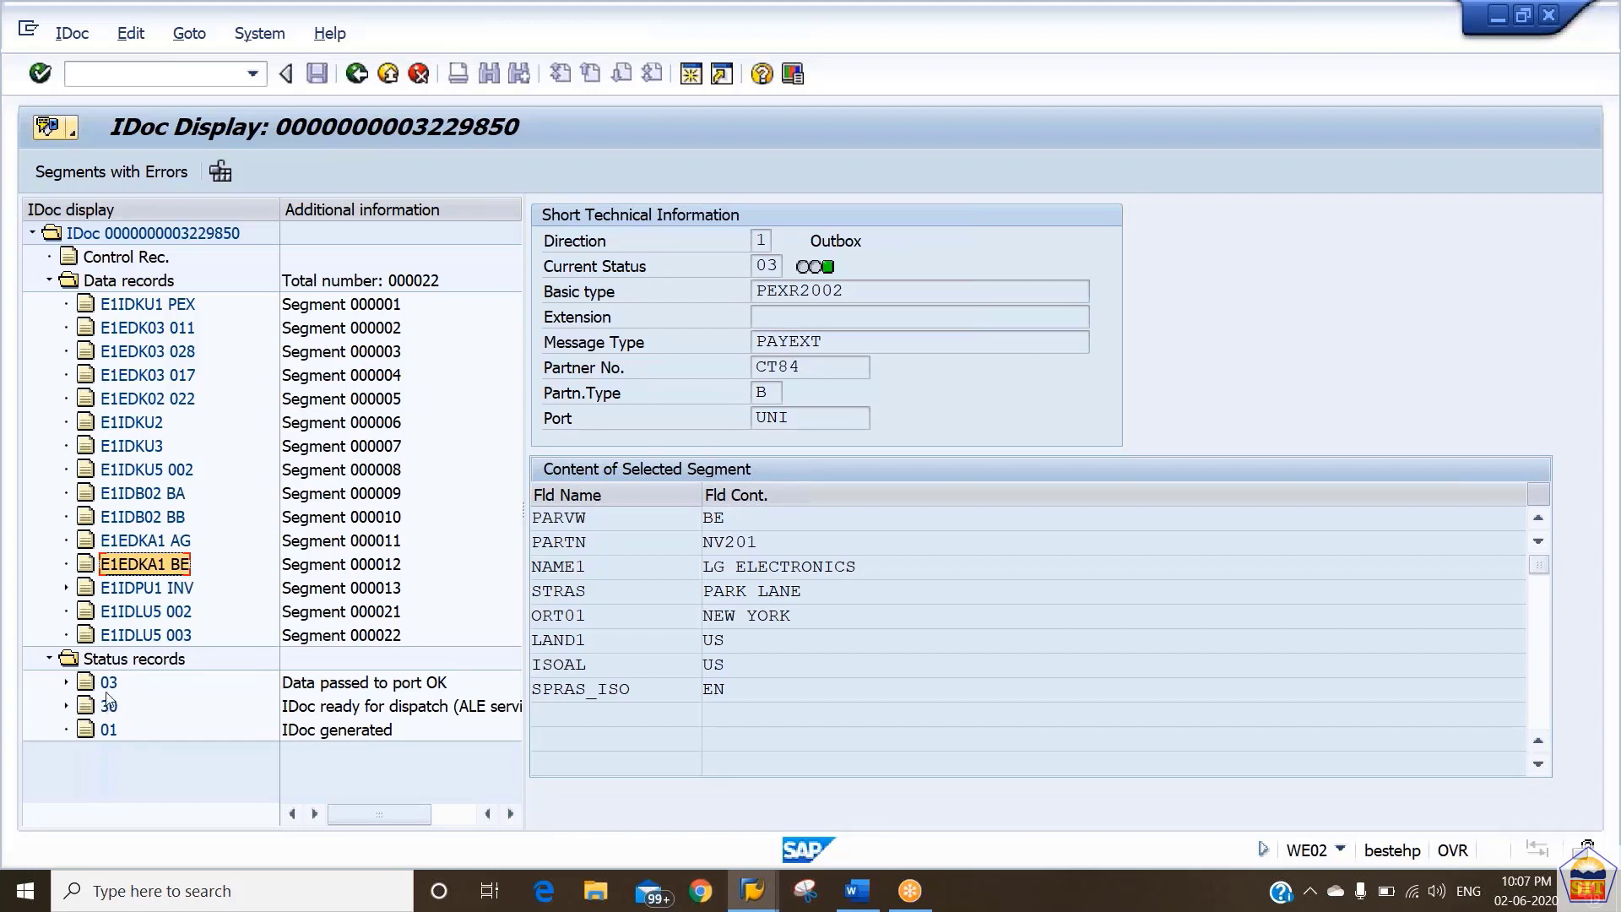
{"action": "left_click", "coordinate": [105, 688]}
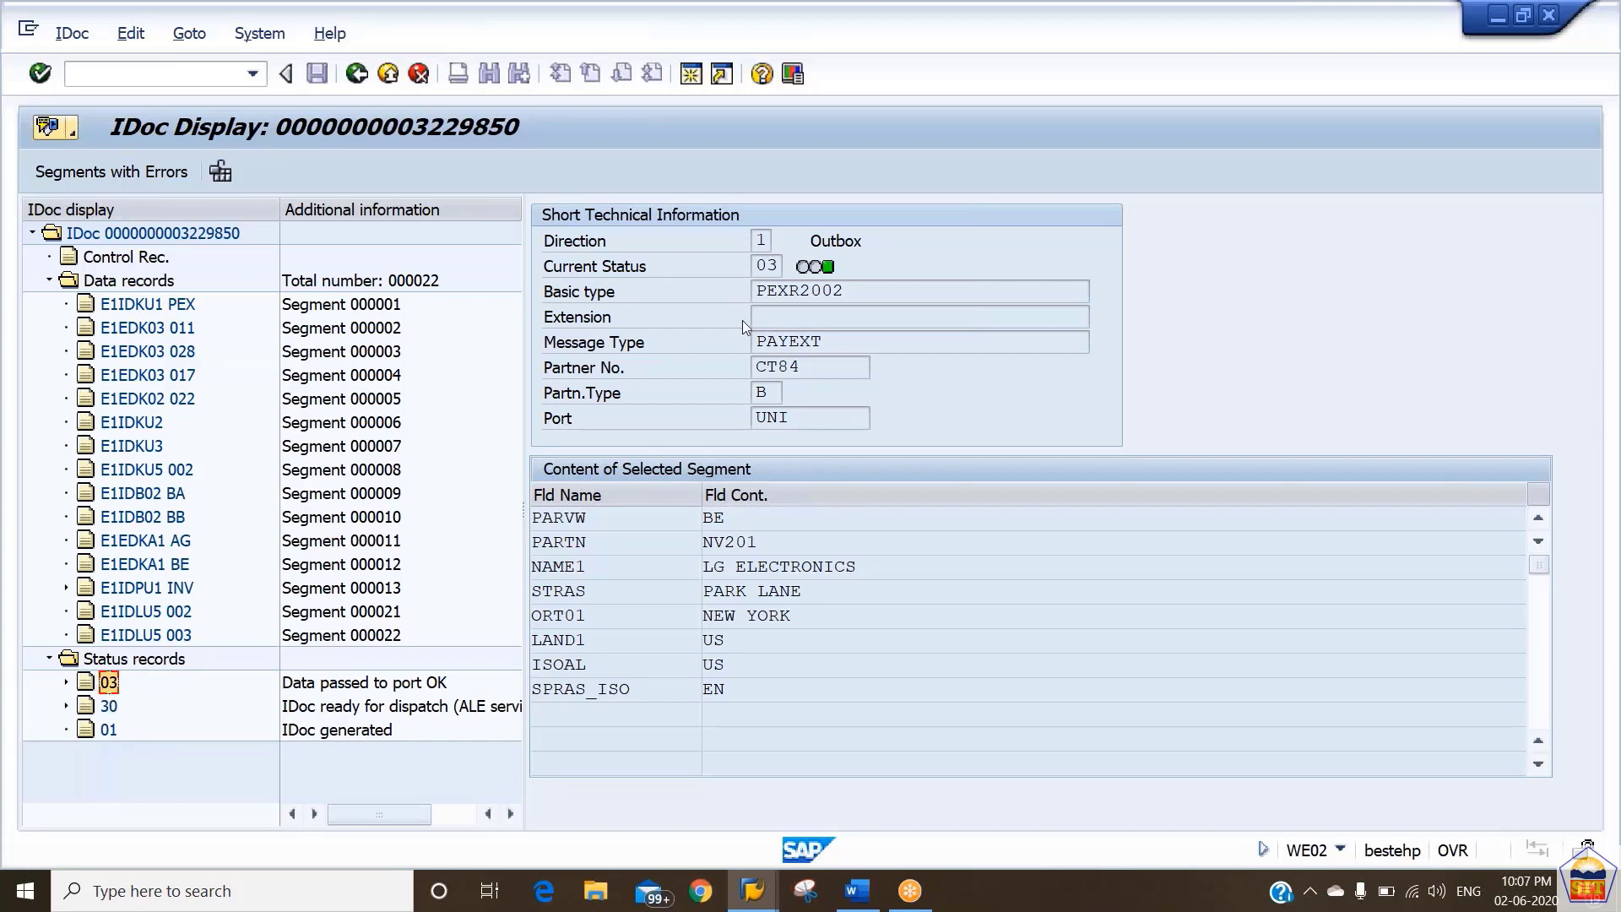
{"action": "left_click", "coordinate": [761, 266]}
{"action": "left_click", "coordinate": [109, 709]}
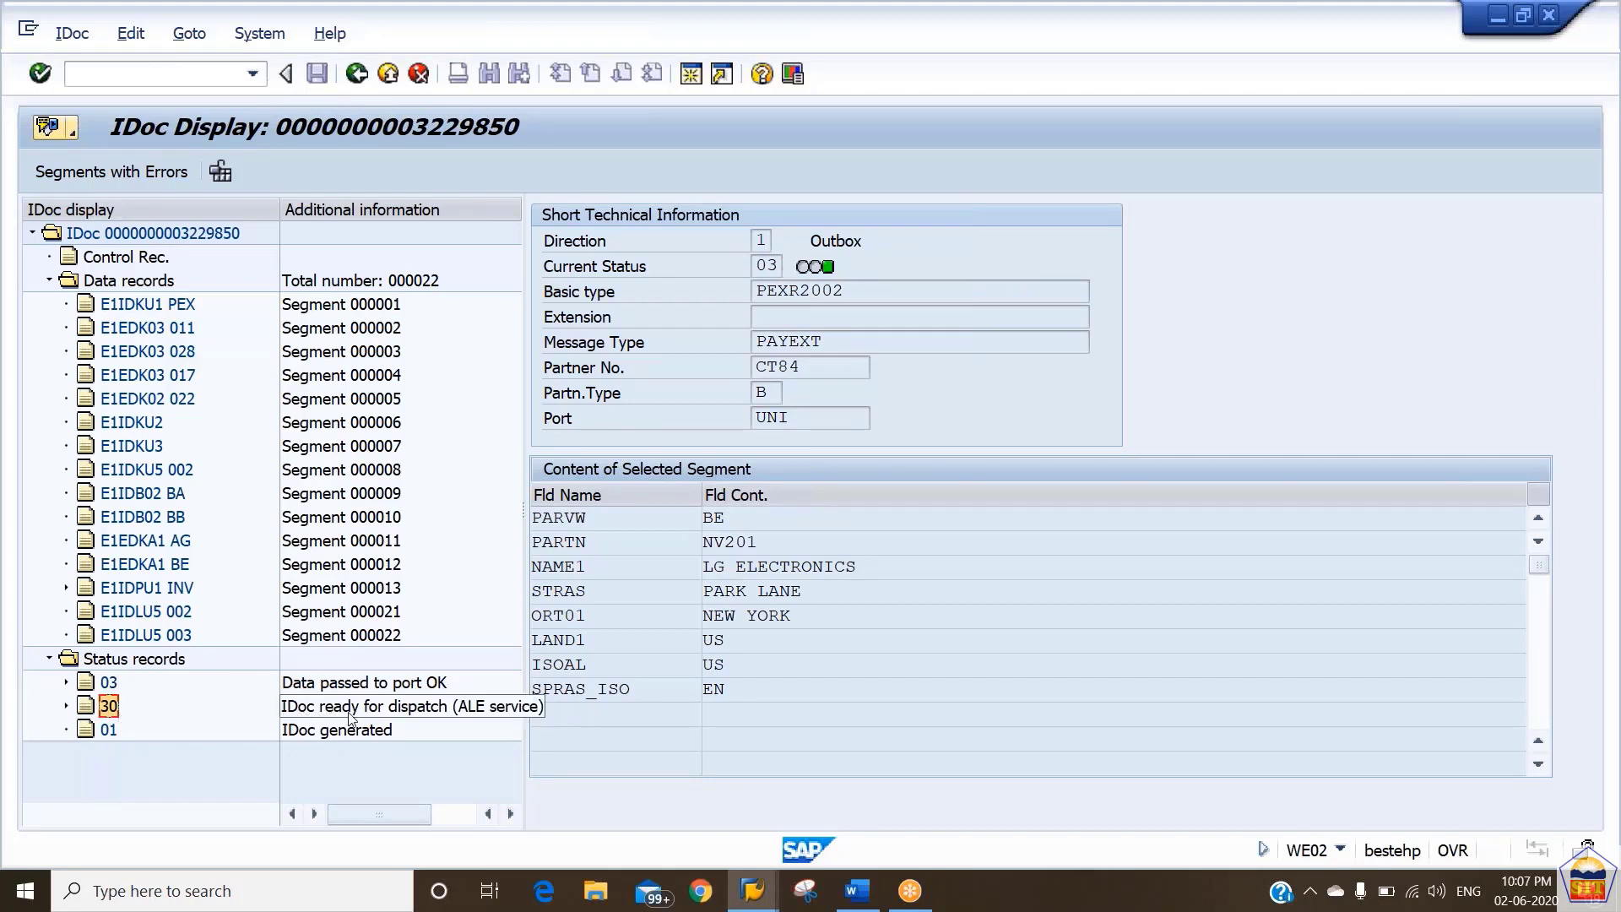
{"action": "left_click", "coordinate": [107, 731]}
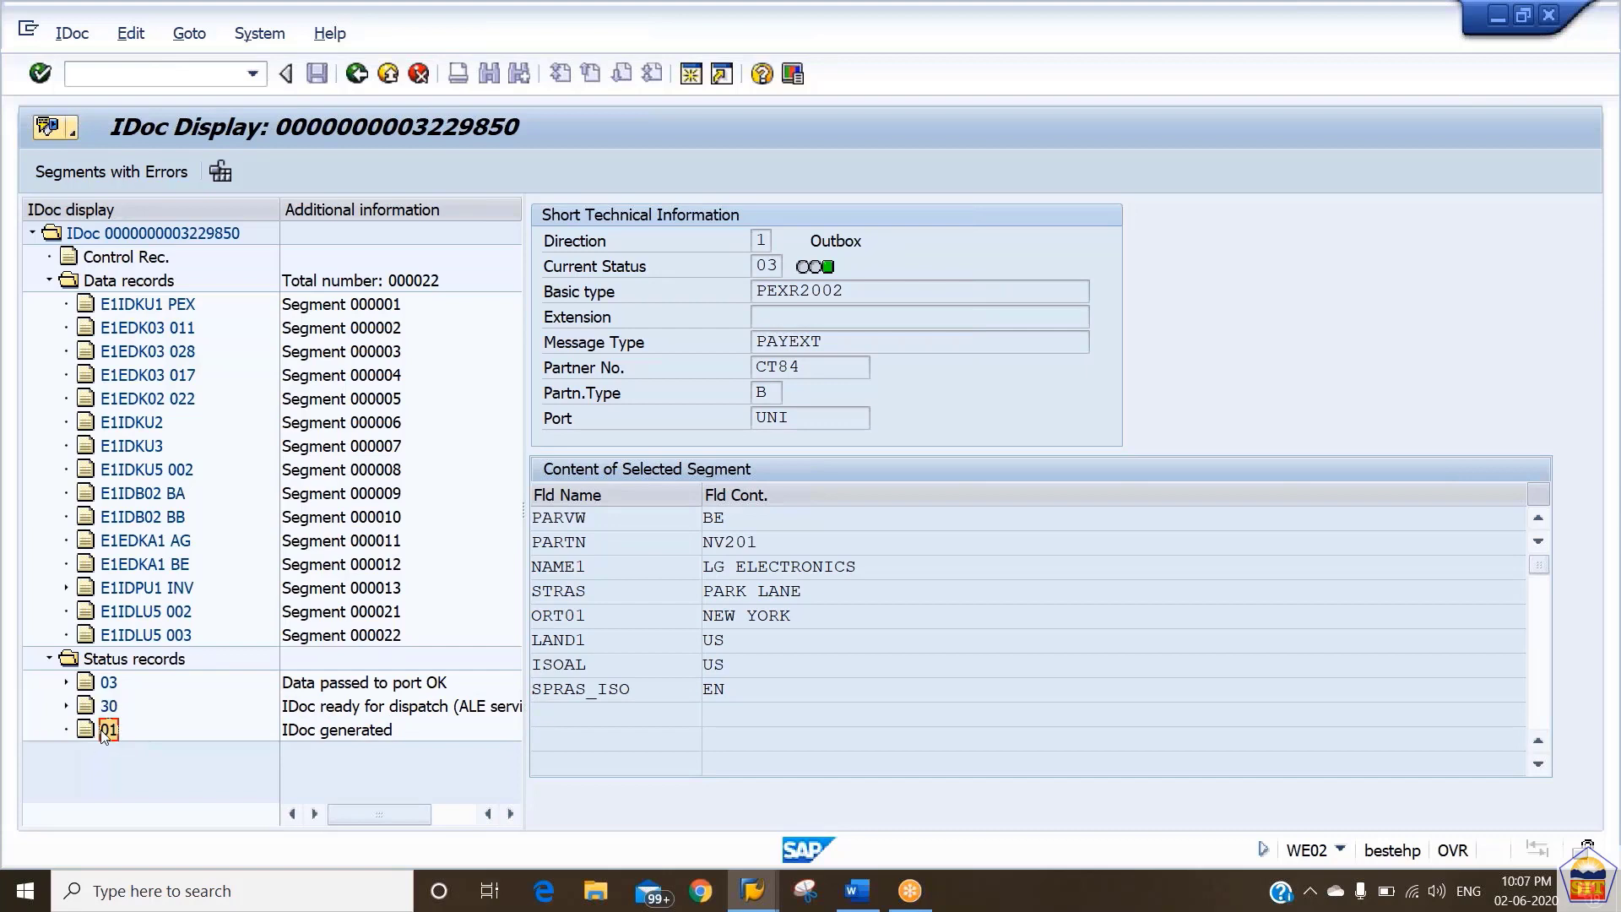
{"action": "left_click", "coordinate": [304, 734]}
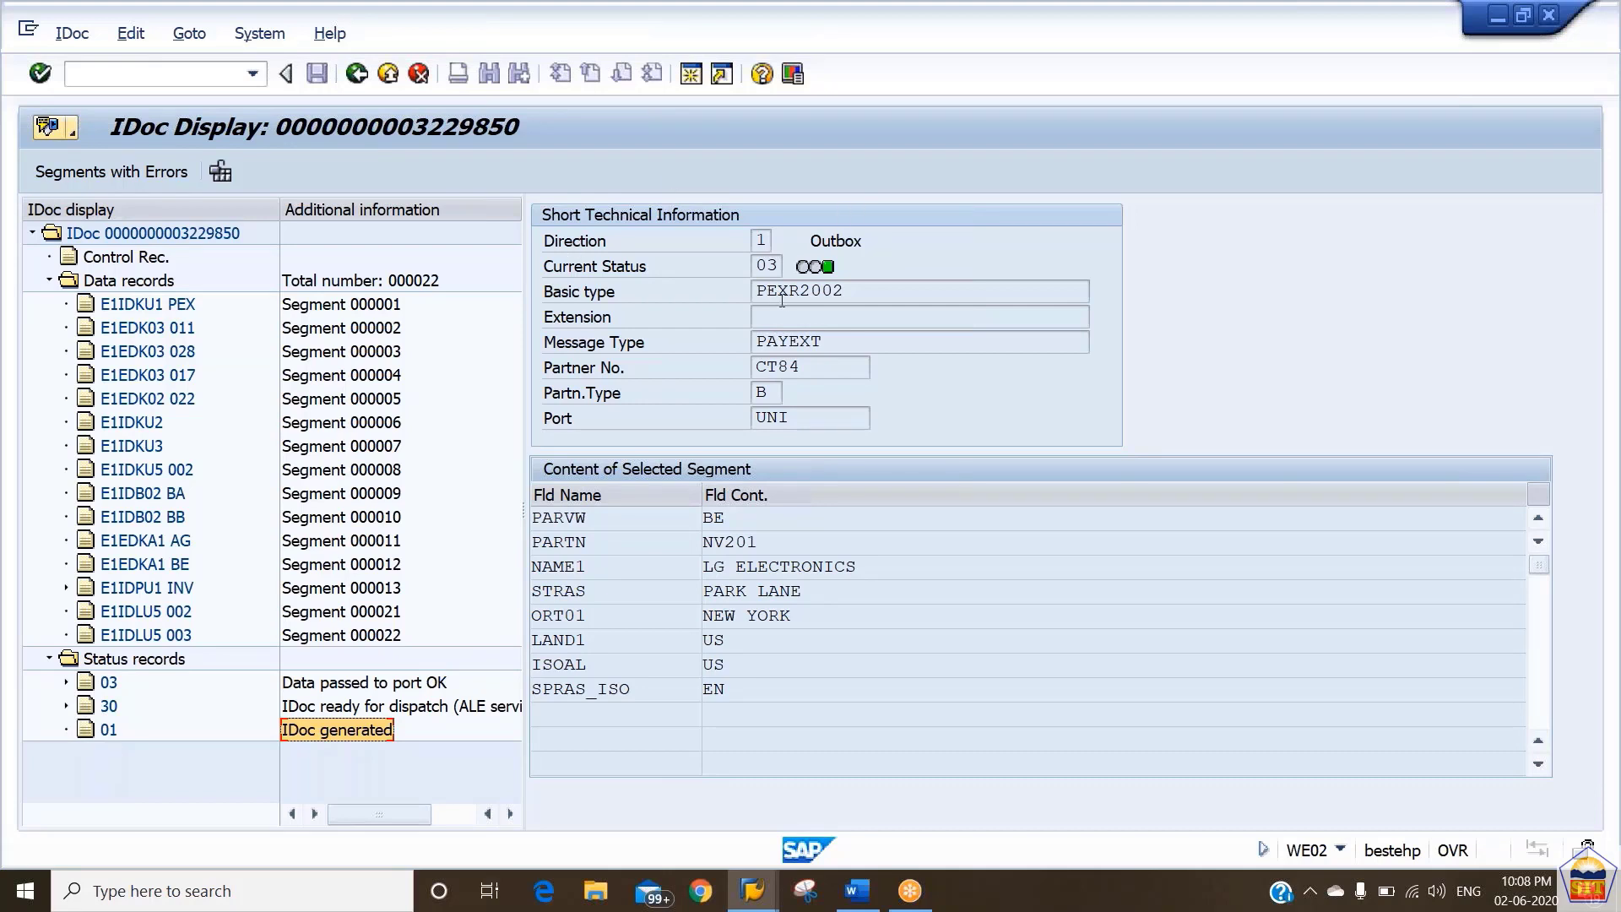
Step: Check the IDoc's basic type and the meaning of its current status light in the short technical information
{"action": "left_click", "coordinate": [836, 290]}
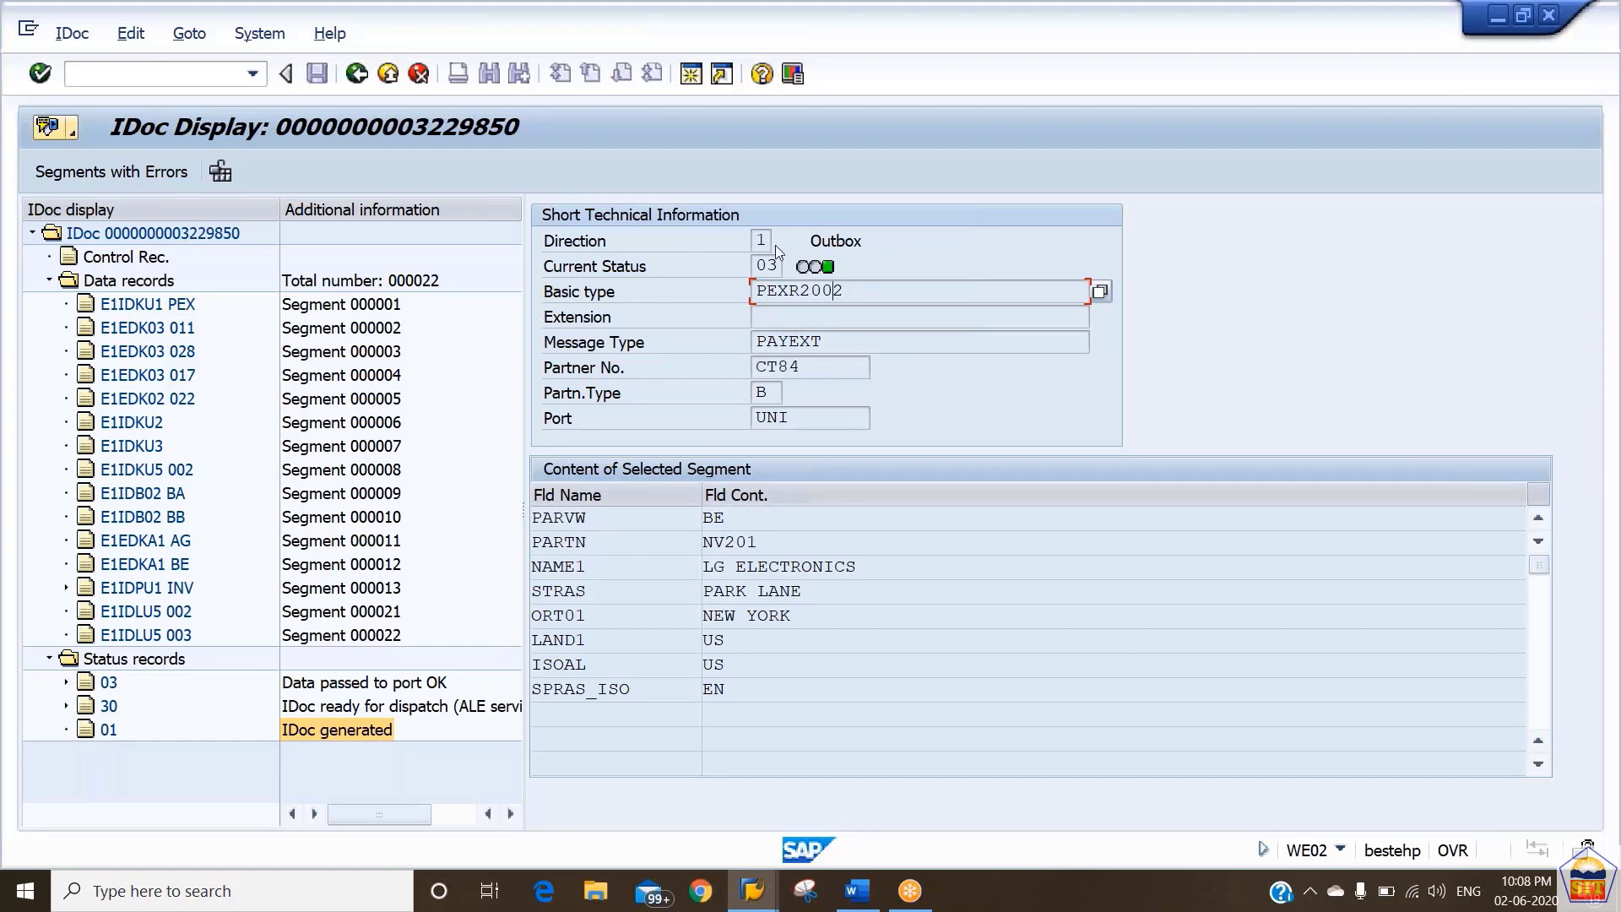
{"action": "left_click_drag", "start_coordinate": [764, 265], "coordinate": [804, 274]}
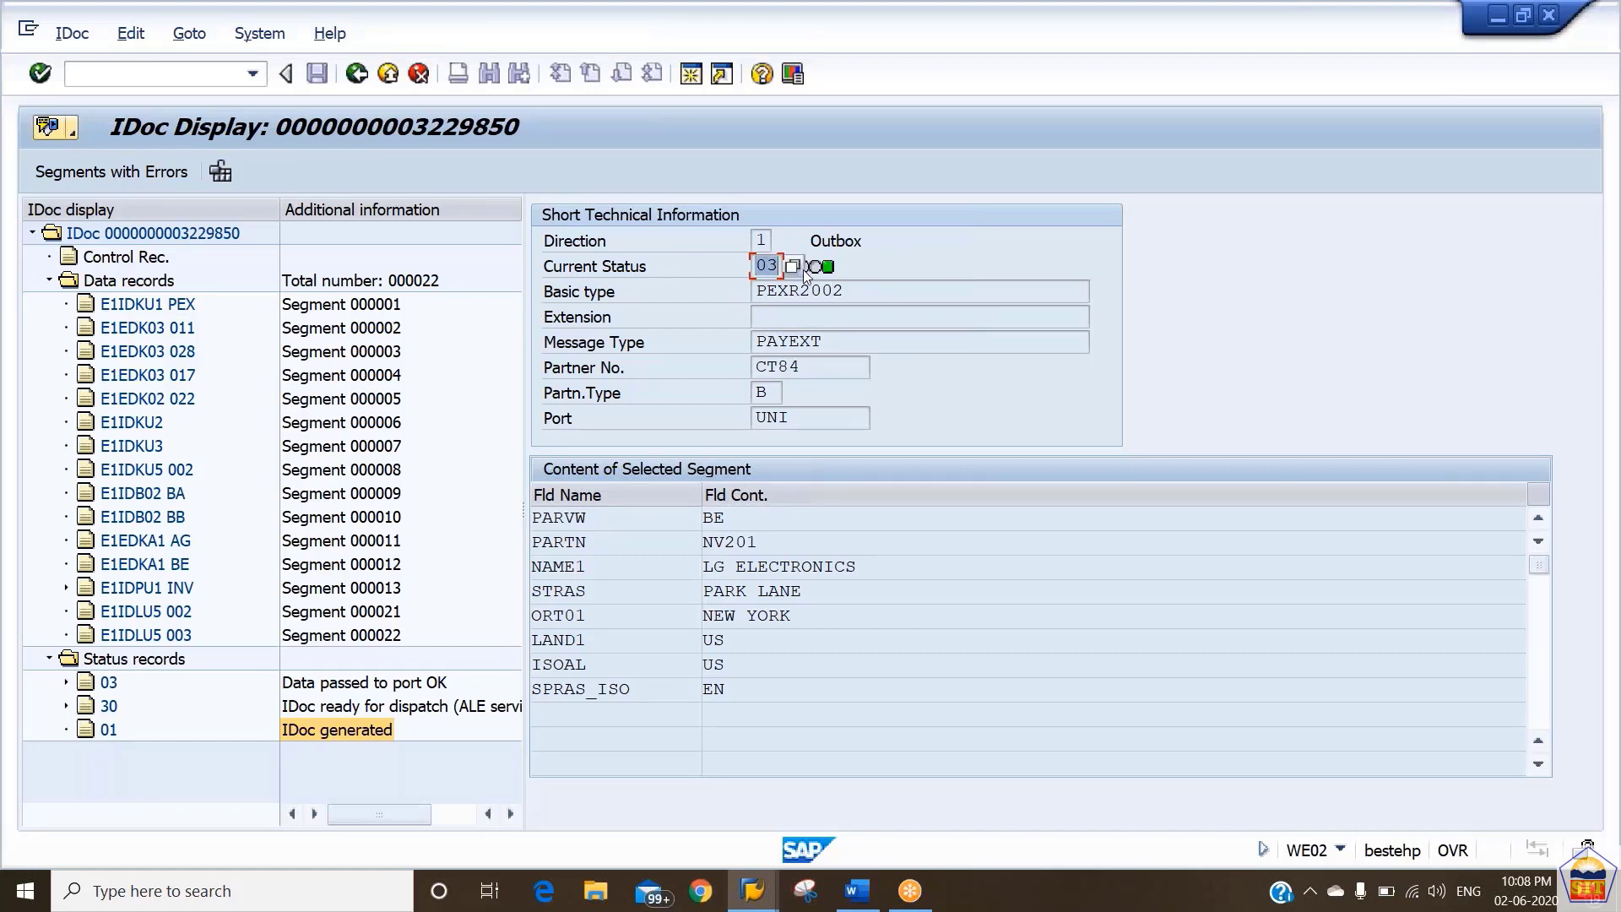
{"action": "mouse_move", "coordinate": [830, 269]}
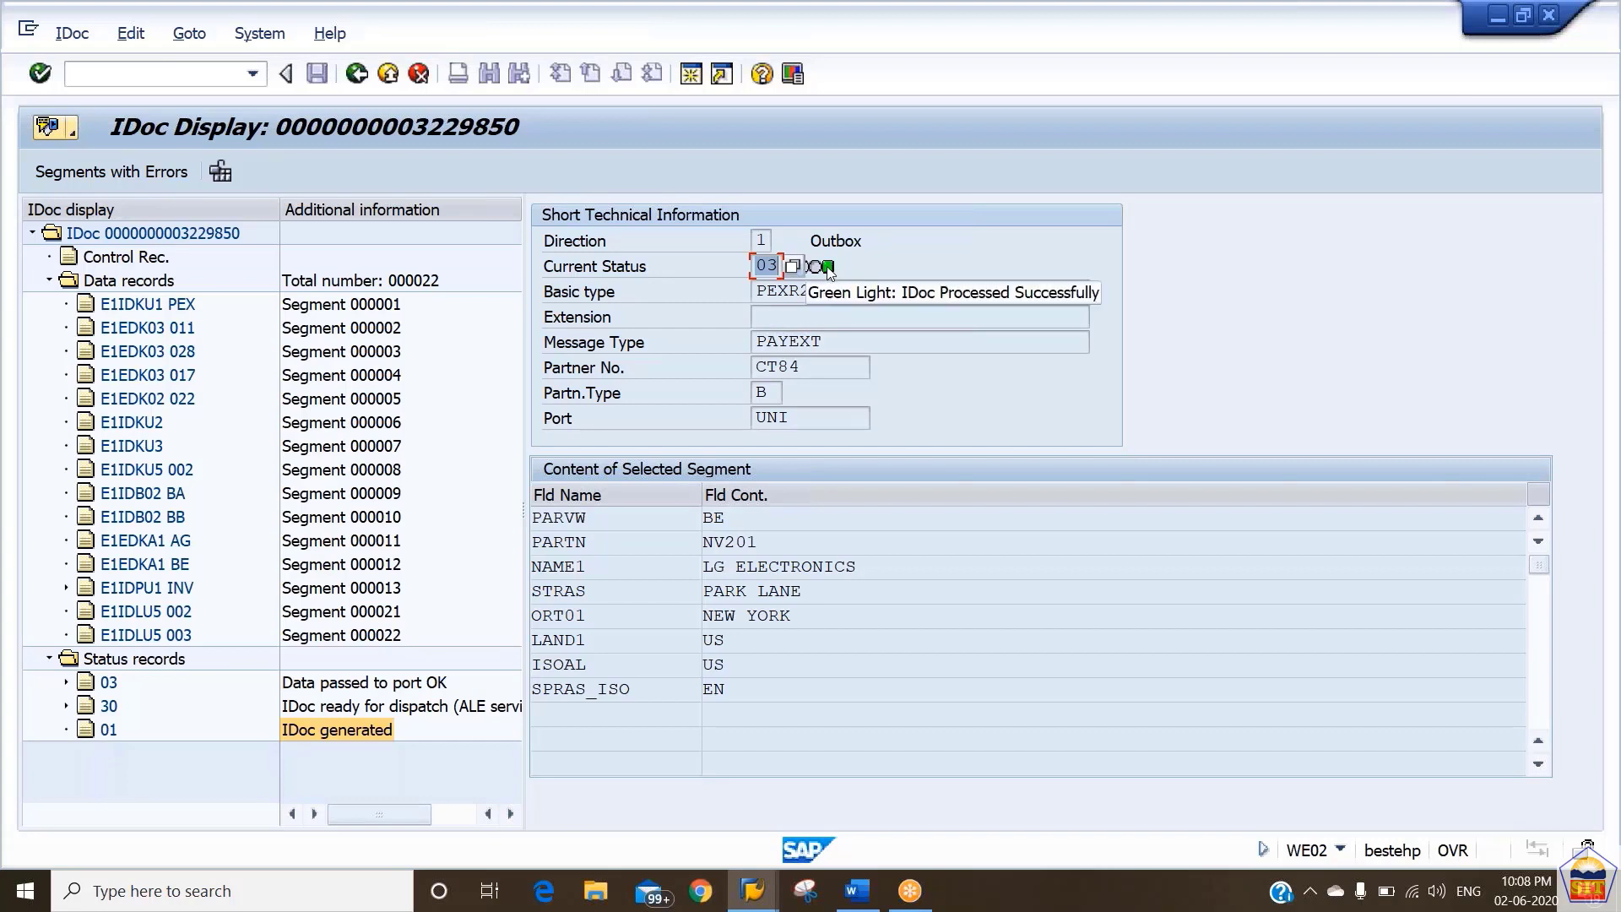